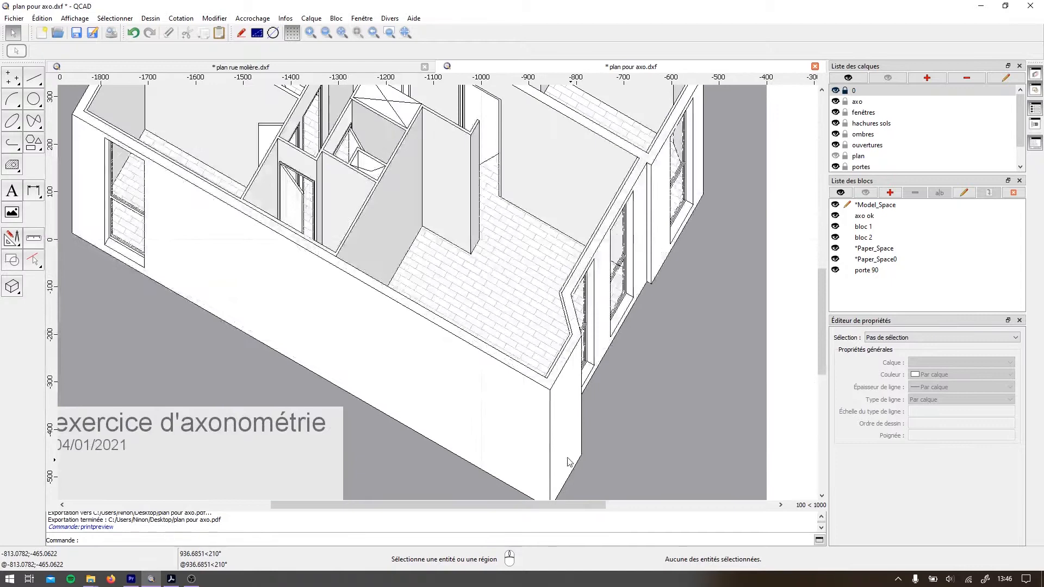
Examine the finished axonometric drawing of the apartment, from its interior walls and openings to the whole sheet
scroll(565, 428, "up", 2)
middle_click_drag(390, 281, 489, 403)
middle_click_drag(216, 193, 382, 351)
mouse_move(473, 222)
middle_mouse_down()
mouse_move(377, 299)
mouse_move(219, 389)
middle_mouse_up()
middle_click_drag(475, 377, 461, 210)
scroll(460, 208, "down", 4)
mouse_move(283, 235)
middle_mouse_down()
mouse_move(361, 247)
mouse_move(343, 254)
mouse_move(357, 267)
middle_mouse_up()
scroll(364, 242, "down", 1)
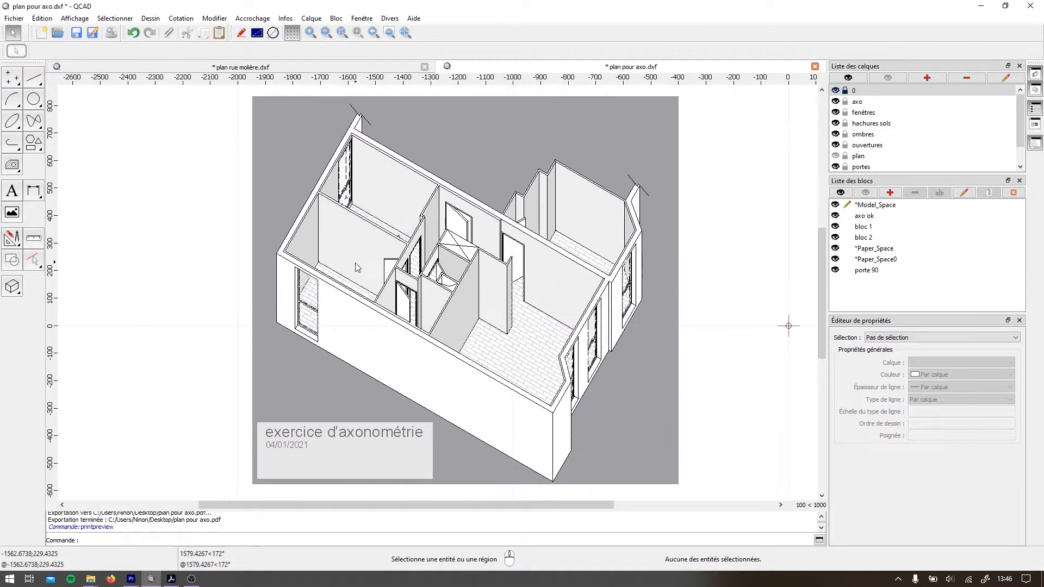
Switch to Adobe Acrobat and inspect the exported plan pour axo.pdf up close at 125% zoom
left_click(178, 580)
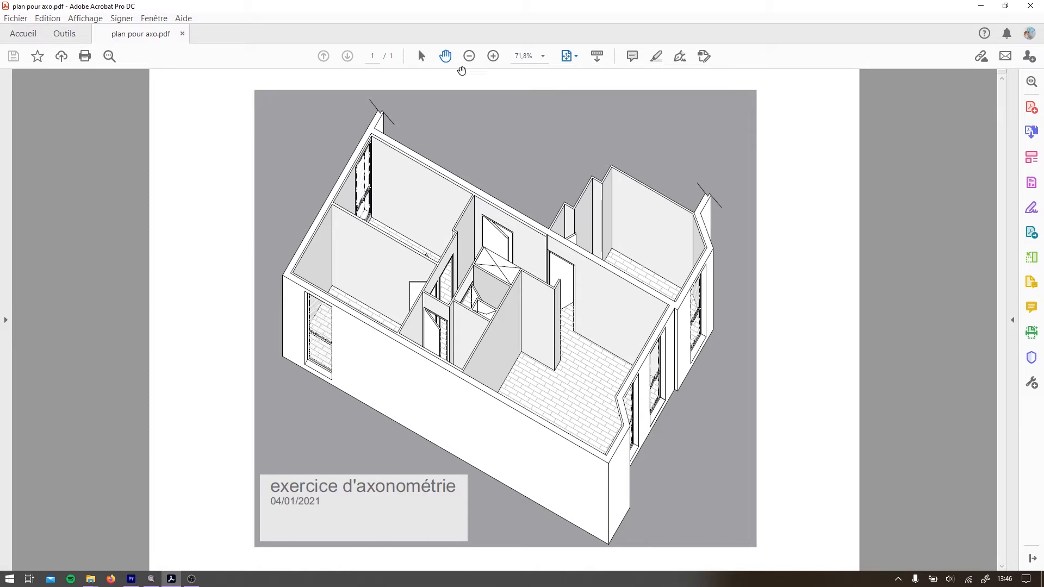
left_click(492, 56)
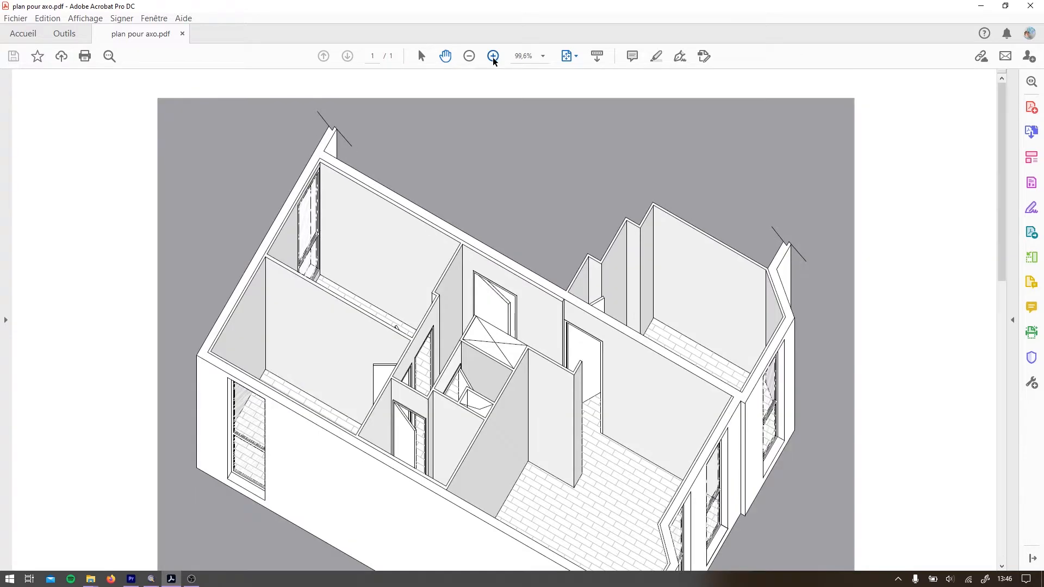
left_click(492, 56)
left_click_drag(520, 403, 453, 257)
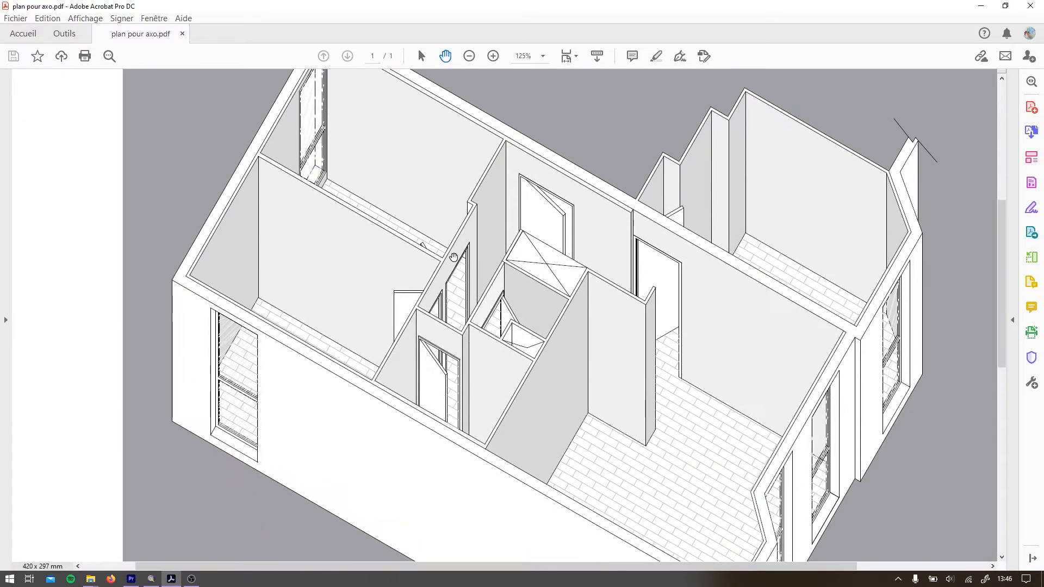
mouse_move(503, 422)
left_mouse_down()
mouse_move(531, 426)
mouse_move(479, 238)
mouse_move(490, 380)
mouse_move(477, 456)
left_mouse_up()
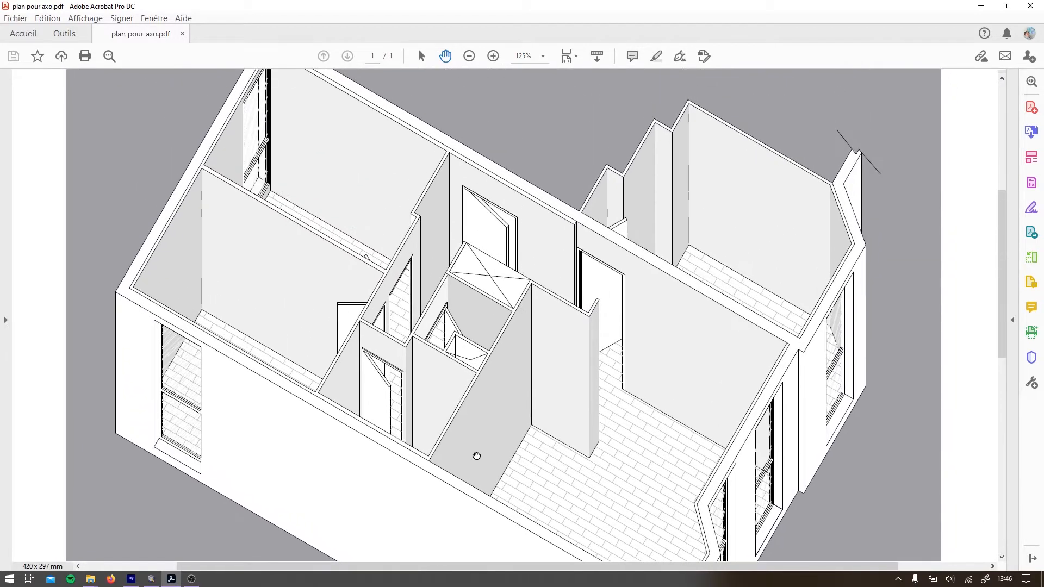
mouse_move(448, 267)
left_mouse_down()
mouse_move(515, 396)
mouse_move(452, 334)
mouse_move(447, 283)
left_mouse_up()
left_click_drag(467, 466, 437, 261)
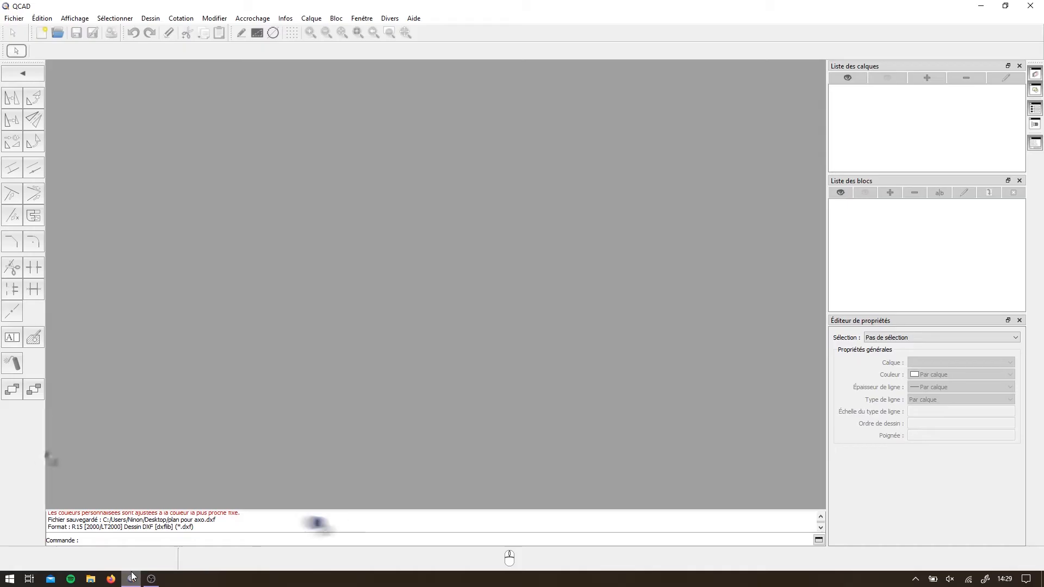
Open the recent drawing plan pour axo.dxf
left_click(11, 18)
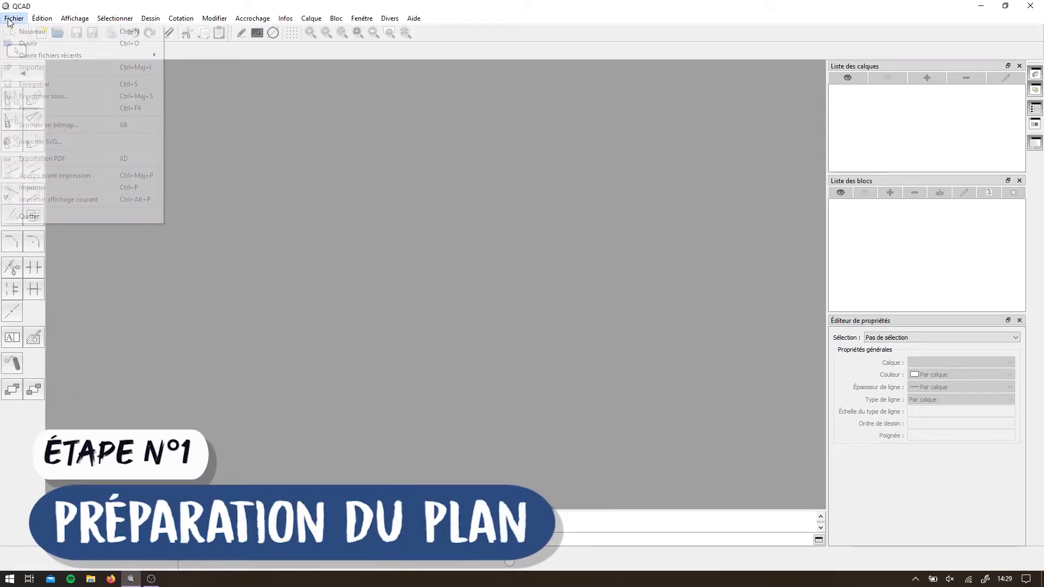
mouse_move(34, 56)
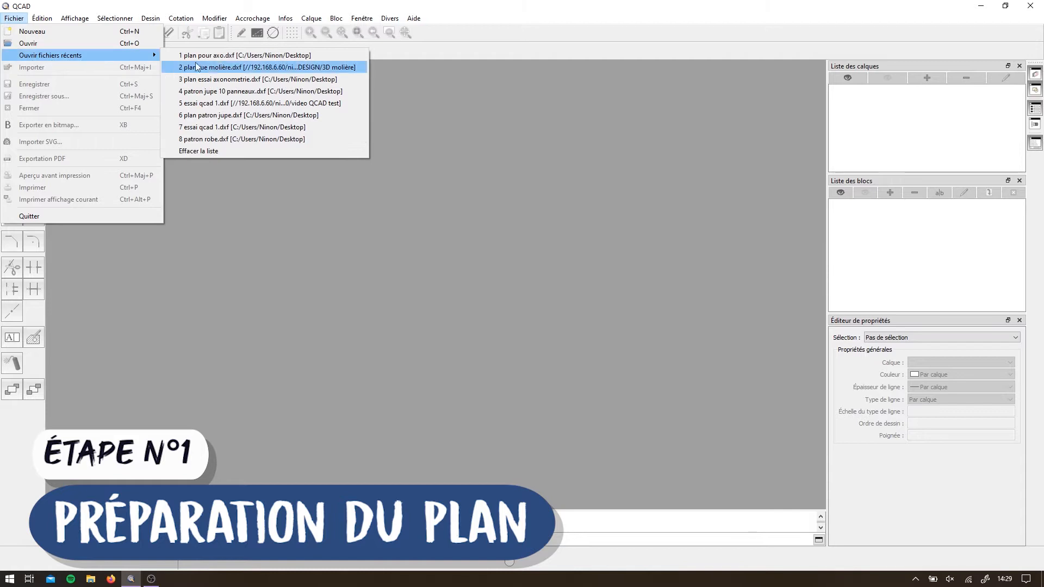
left_click(215, 56)
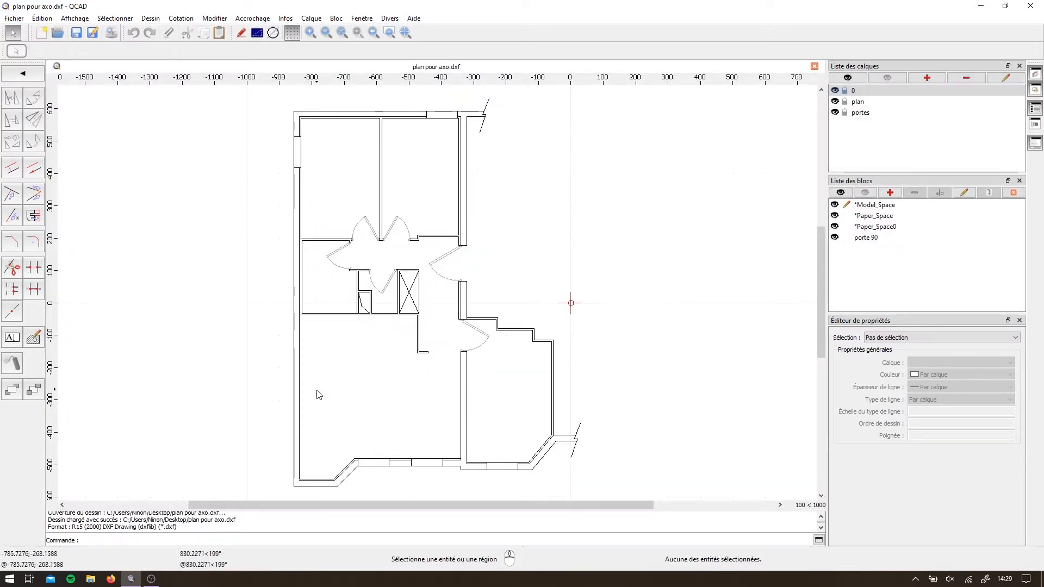
middle_click_drag(355, 432, 403, 430)
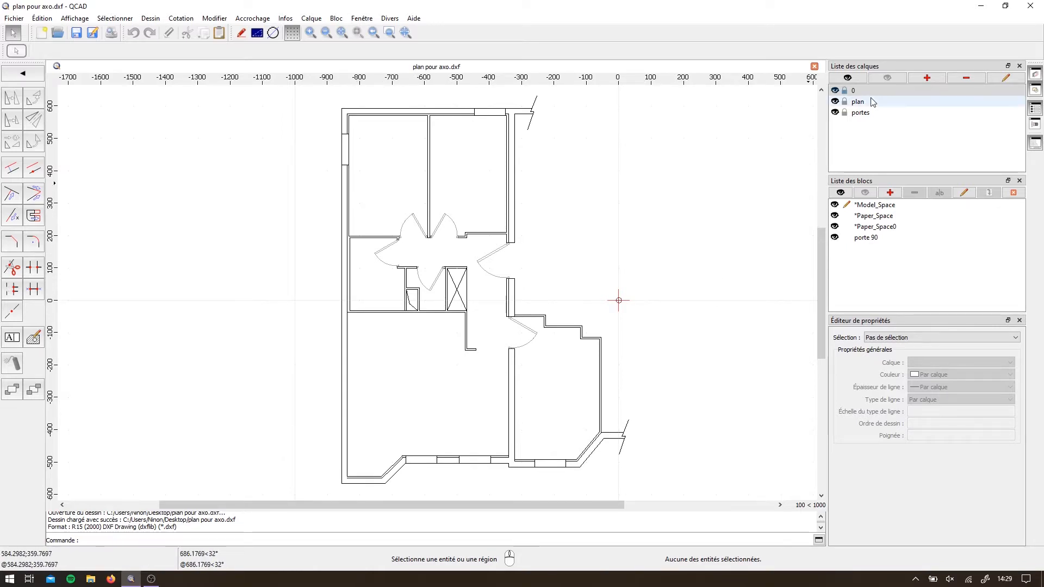
Hide the plan layer and show it again to check which geometry it holds
left_click(836, 101)
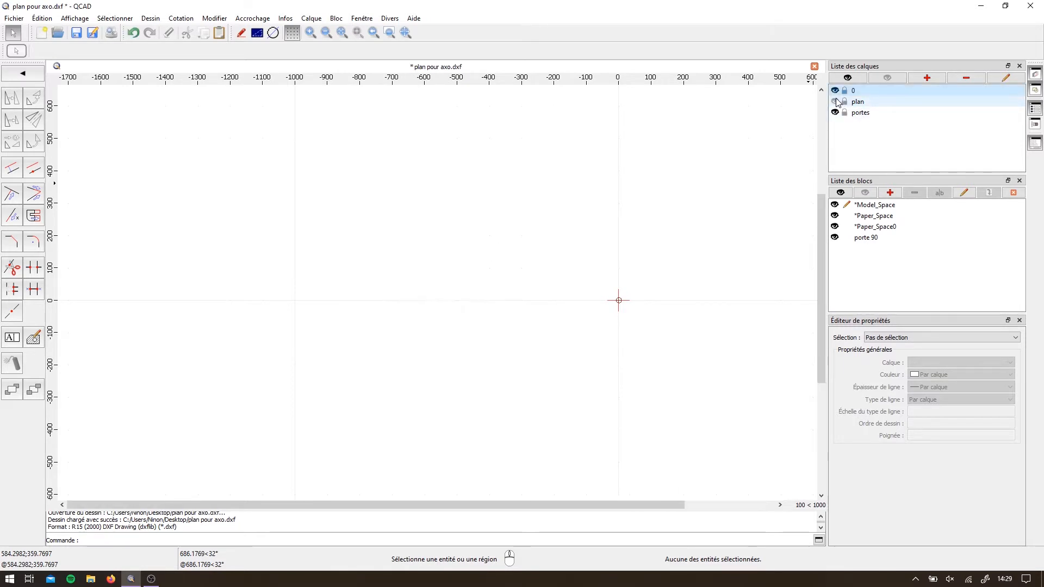
left_click(836, 101)
scroll(553, 203, "down", 3)
scroll(419, 261, "down", 1)
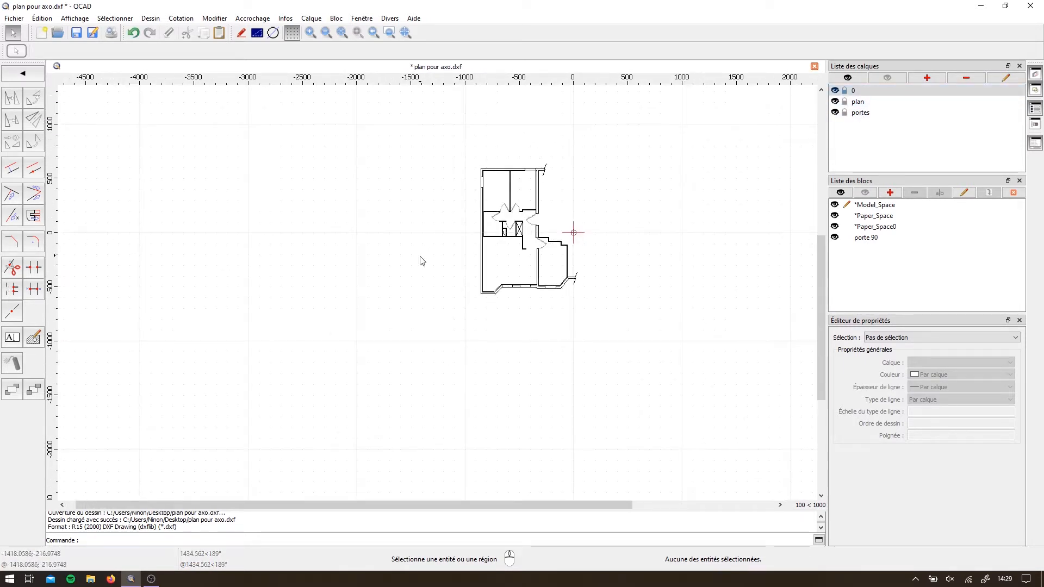
scroll(423, 261, "up", 1)
middle_click_drag(662, 191, 489, 298)
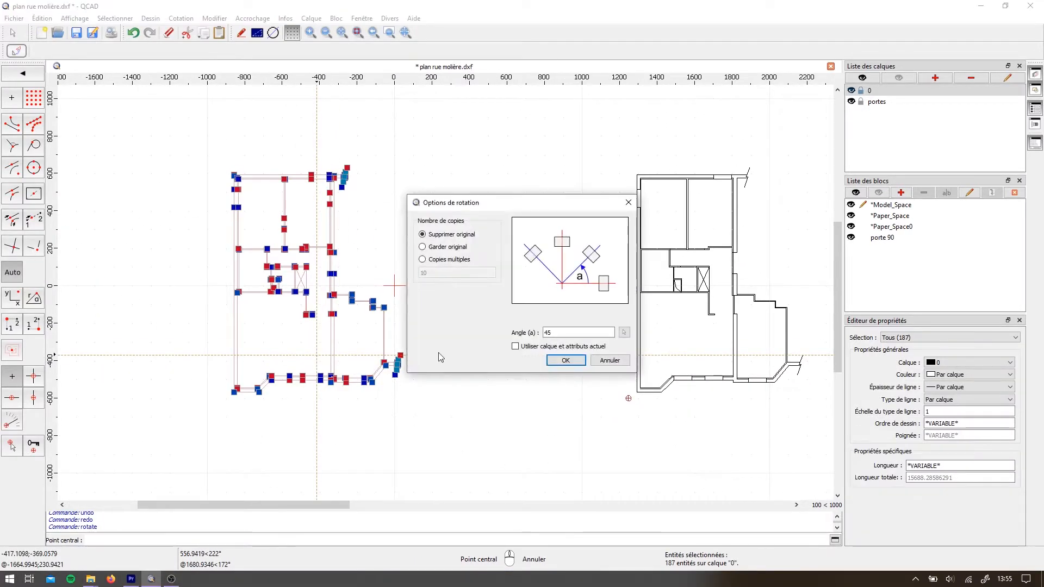
Rotate the first floor plan copy by 45 degrees and the second copy by 60 degrees, deleting the originals
left_click(566, 360)
scroll(420, 328, "down", 2)
left_click_drag(407, 172, 678, 437)
left_click(12, 239)
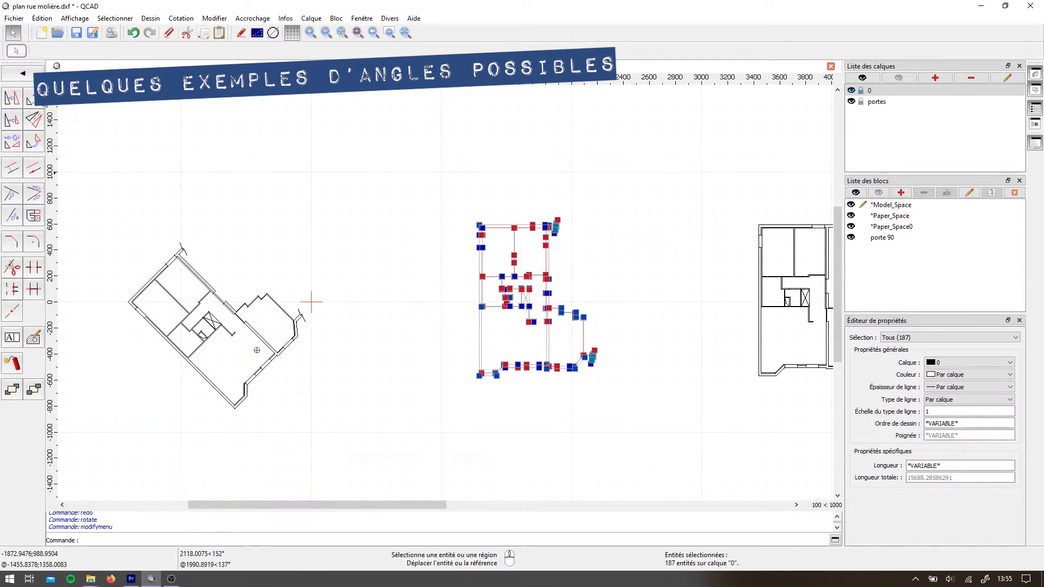
left_click(34, 98)
left_click(507, 328)
type("60")
key("Return")
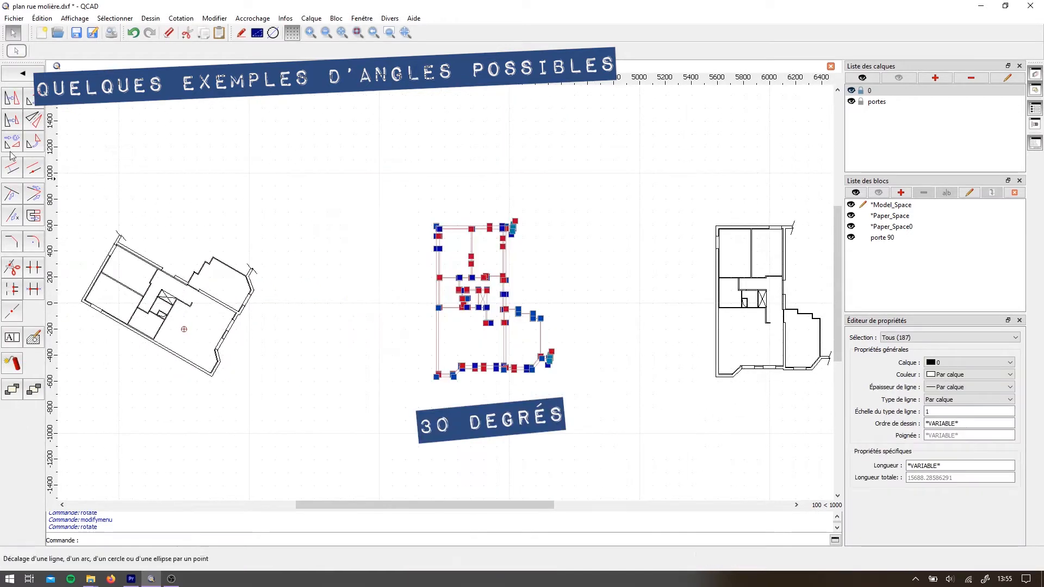
Rotate the third floor plan copy by 30 degrees about a point inside it, deleting the original
key("r")
key("o")
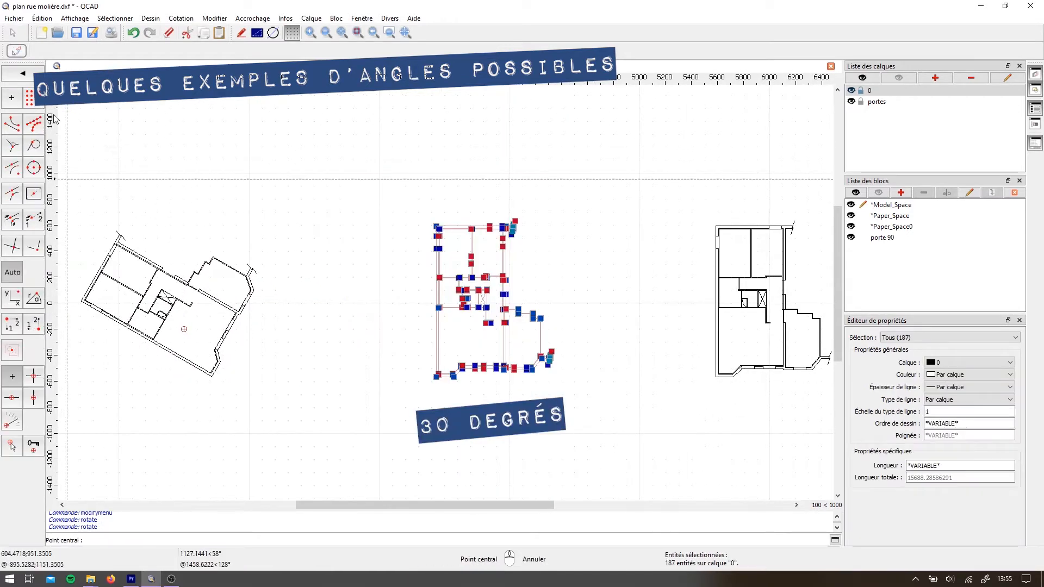
left_click(480, 343)
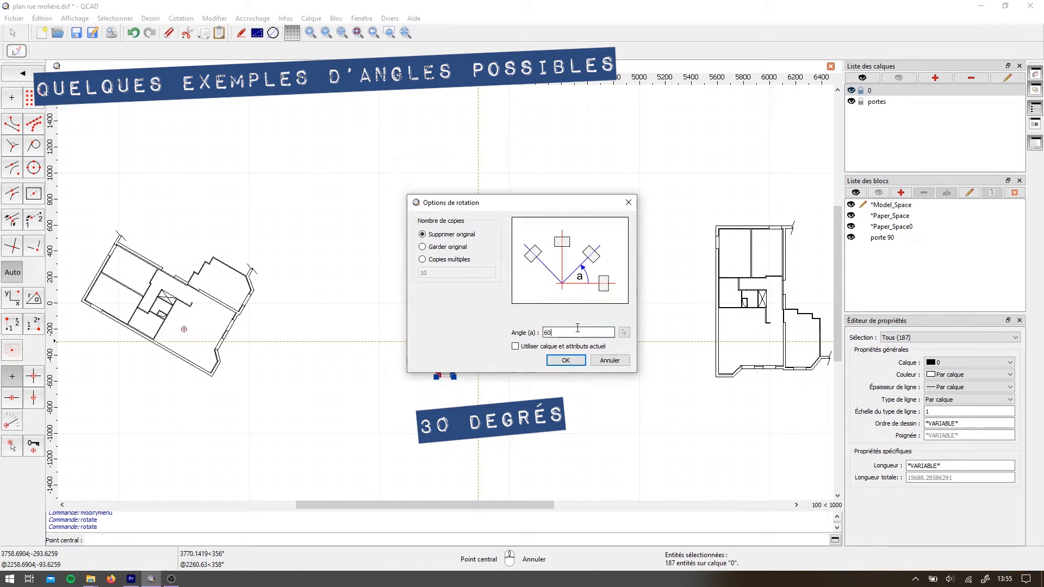
type("30")
key("Return")
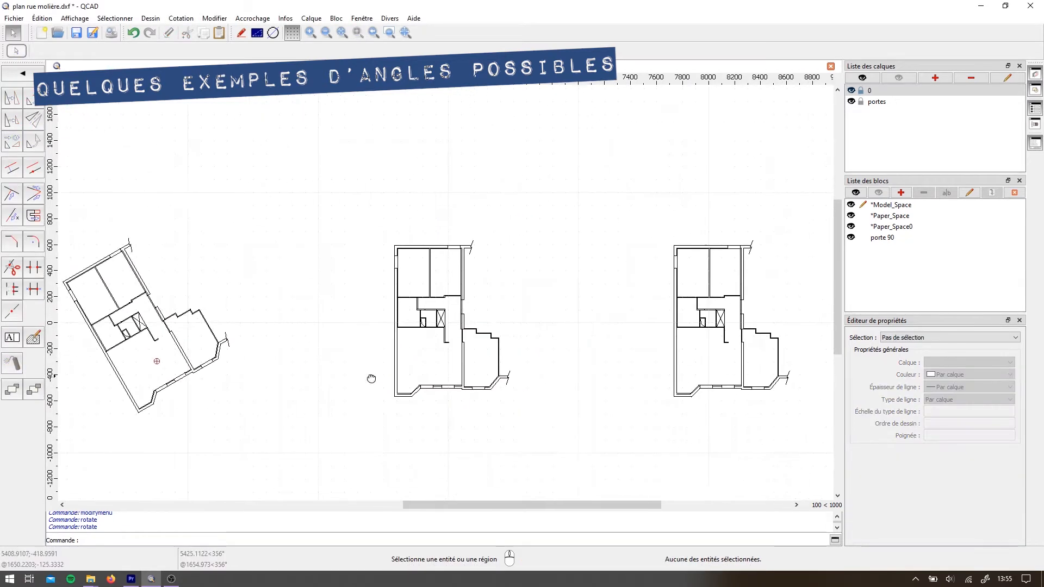
Select the fourth floor plan copy and rotate it by 240 degrees, deleting the original
left_click_drag(346, 196, 649, 492)
key("r")
key("o")
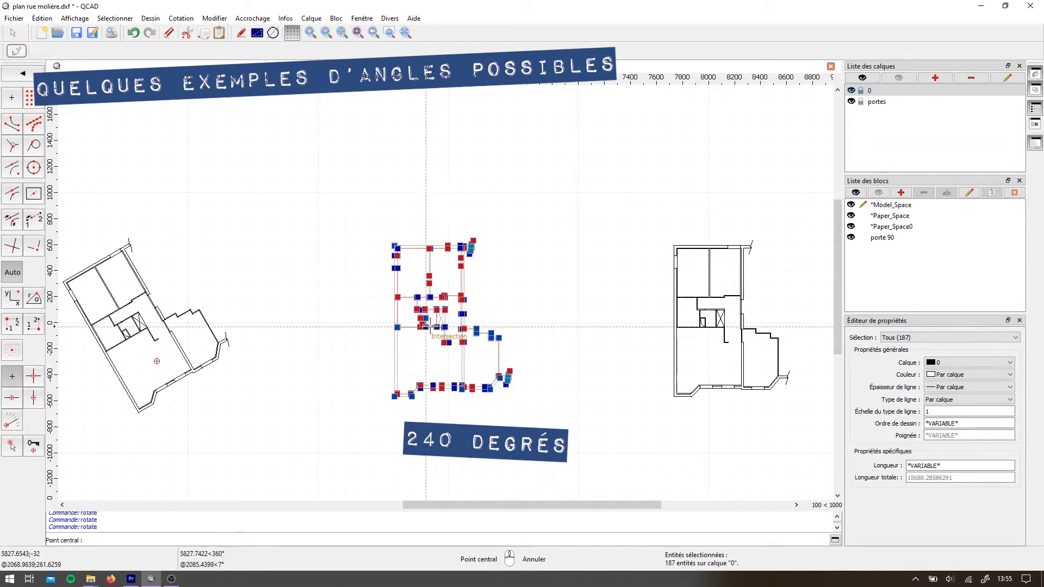
left_click(462, 322)
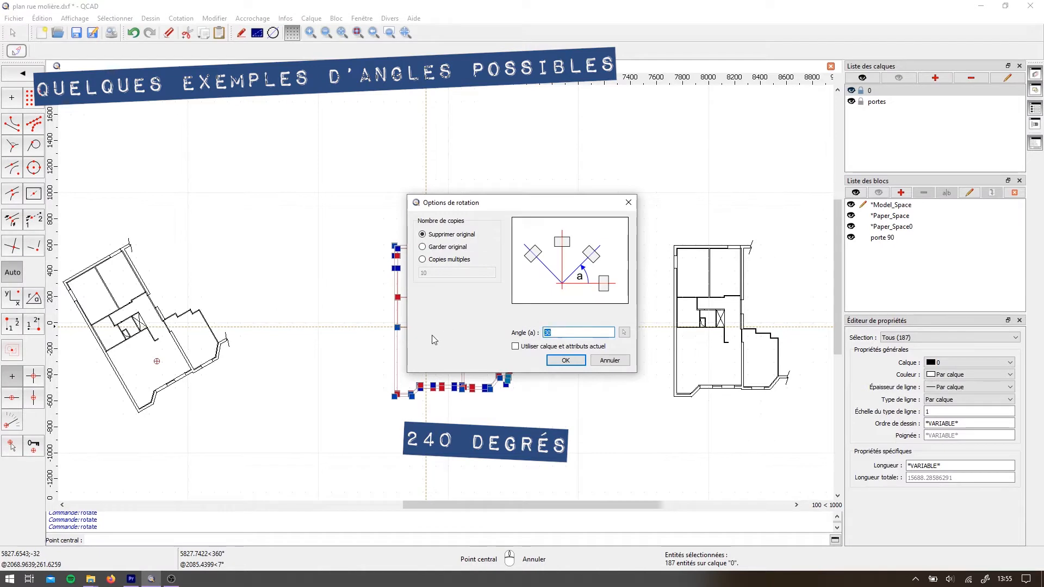
type("240")
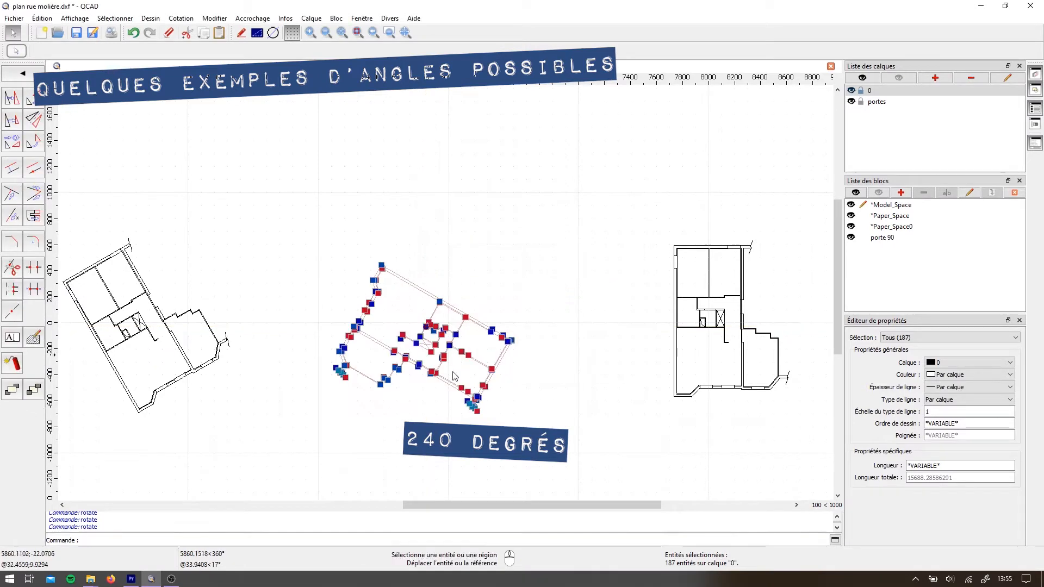
key("Return")
Select the last upright floor plan copy and rotate it by 210 degrees, deleting the original
scroll(506, 326, "down", 2)
left_click_drag(771, 426, 592, 213)
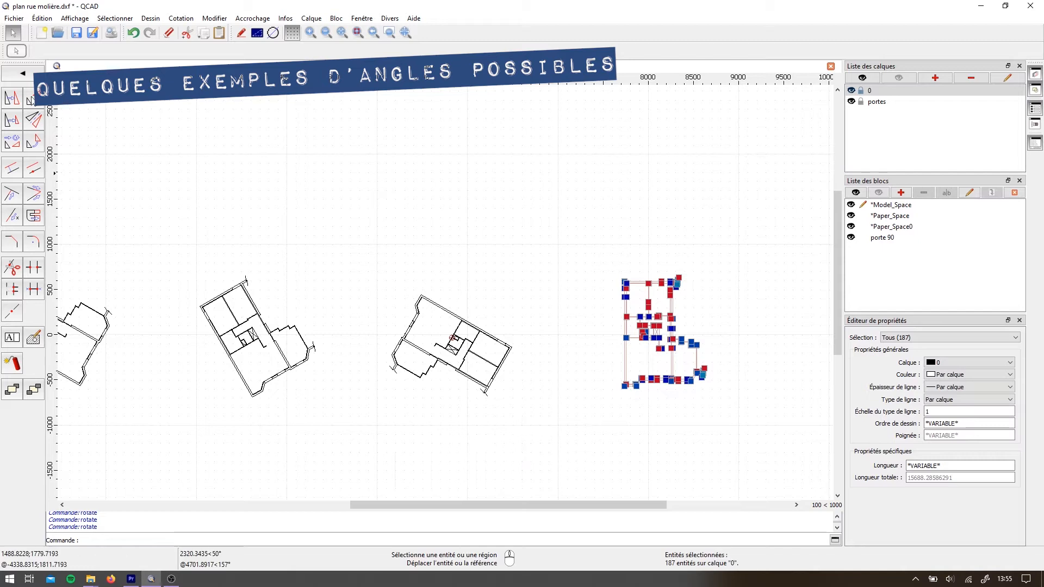
key("r")
key("o")
left_click(667, 362)
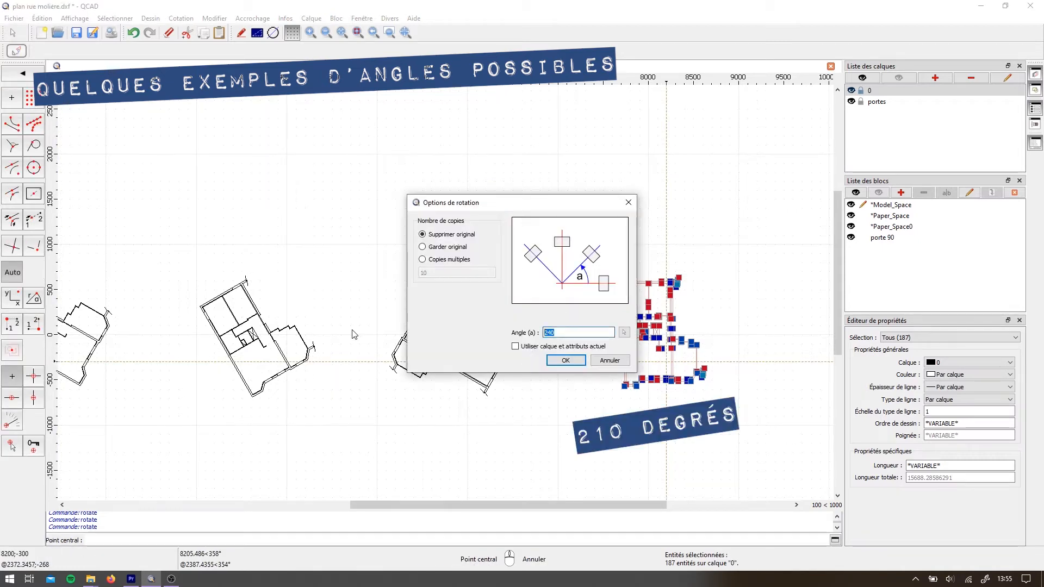
key("Return")
Move the plan rotated by 210 degrees about 764 units left and 281 units up, deleting the original
left_click_drag(692, 450, 491, 256)
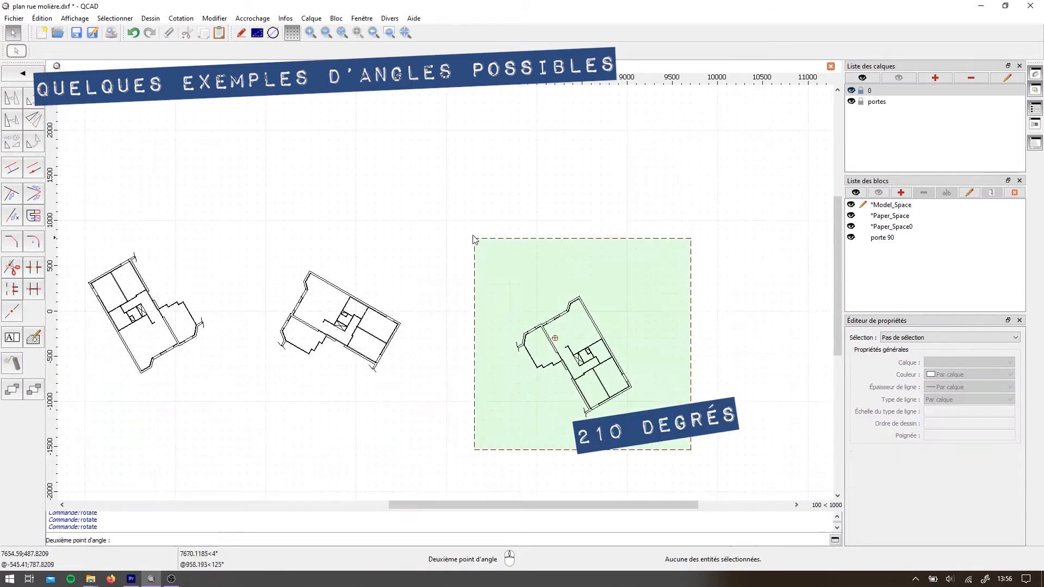
left_click(12, 290)
left_click(588, 357)
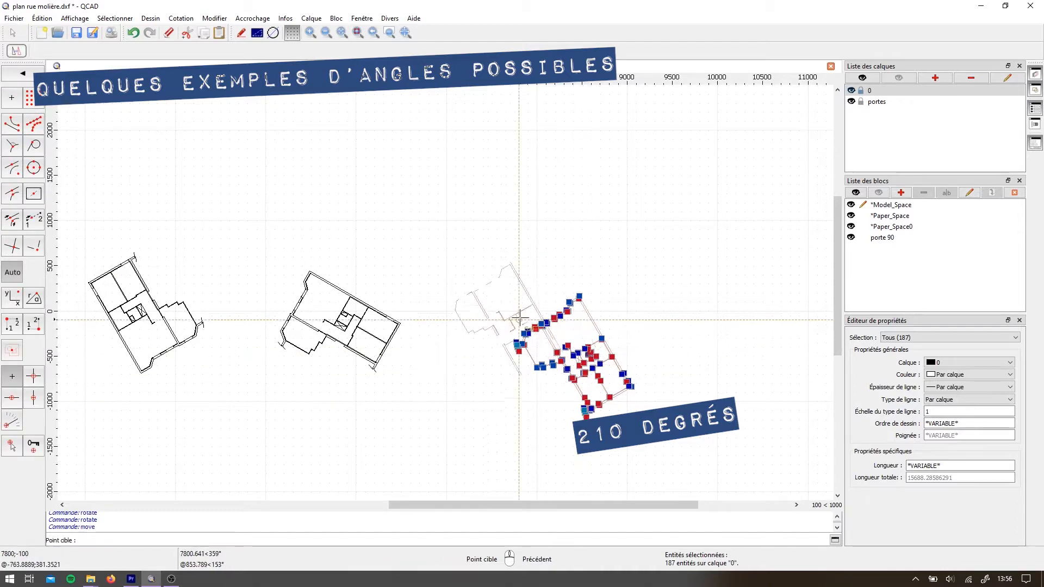
left_click(519, 329)
left_click(430, 256)
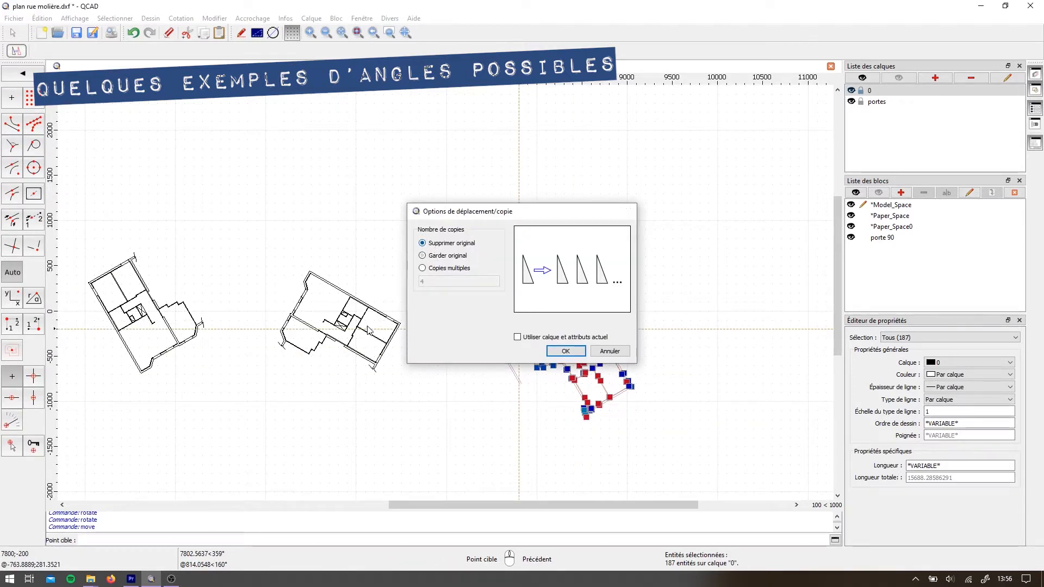
key("Return")
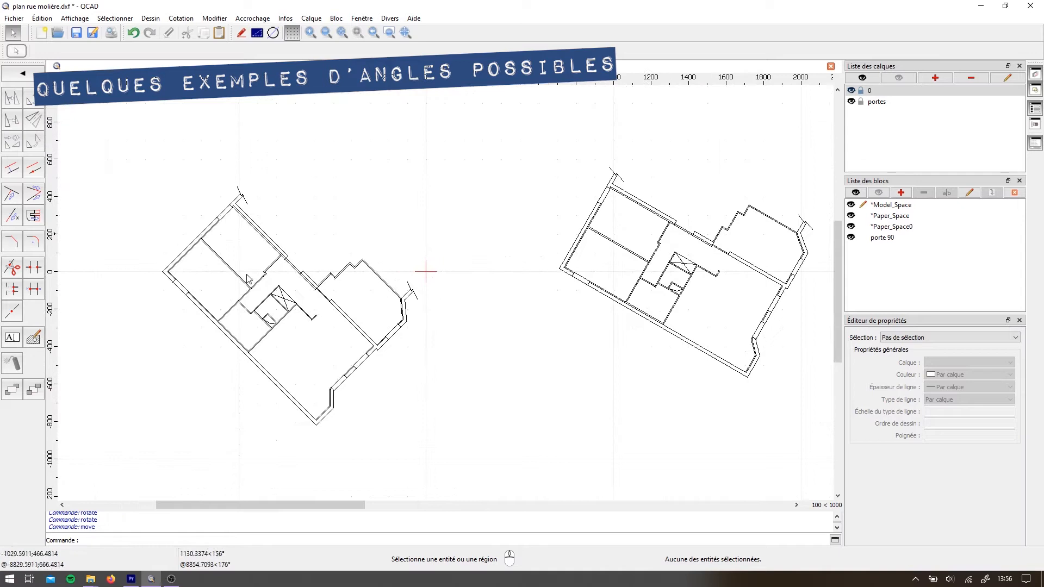
Review the row of rotated floor plan copies to compare the possible axonometry angles
mouse_move(539, 364)
middle_mouse_down()
mouse_move(289, 359)
mouse_move(587, 352)
middle_mouse_up()
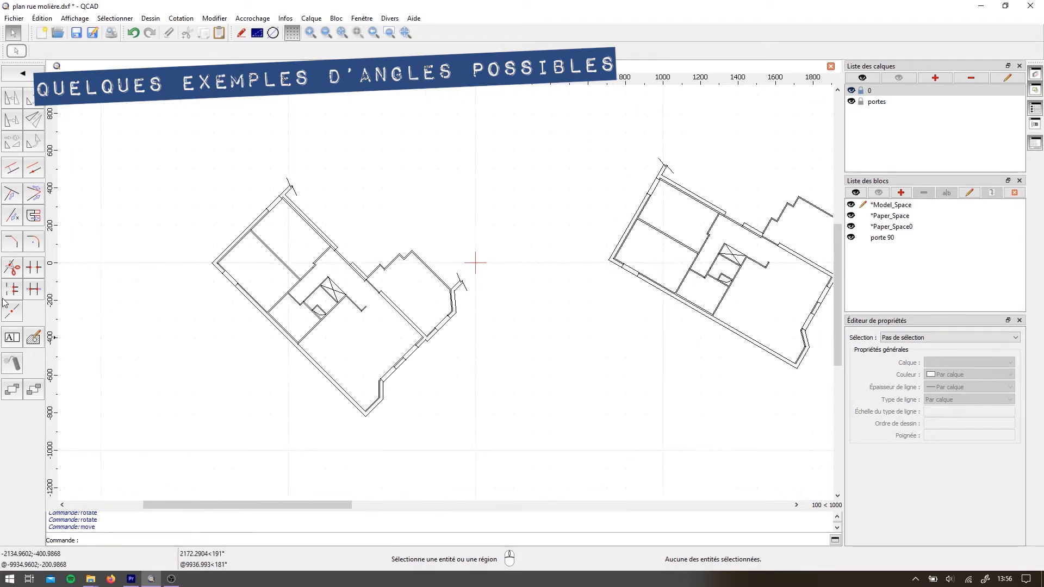
middle_click_drag(740, 312, 517, 313)
middle_click_drag(707, 321, 258, 322)
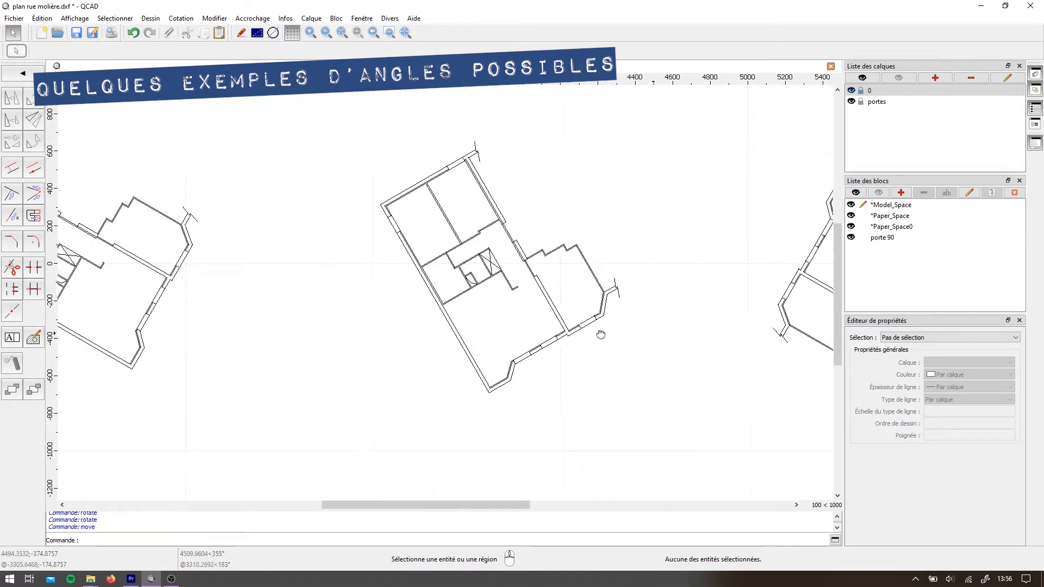
middle_click_drag(642, 335, 333, 336)
middle_click_drag(760, 339, 397, 334)
middle_click_drag(707, 332, 392, 331)
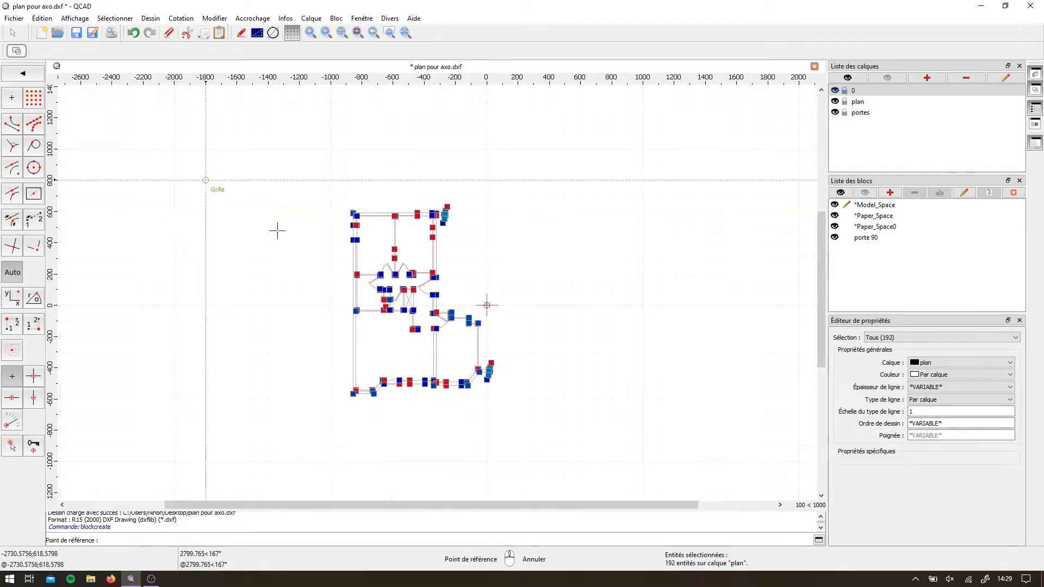
Create a block named "bloc 1" from the selected floor plan, using its upper-left outer corner as the reference point
left_click(355, 210)
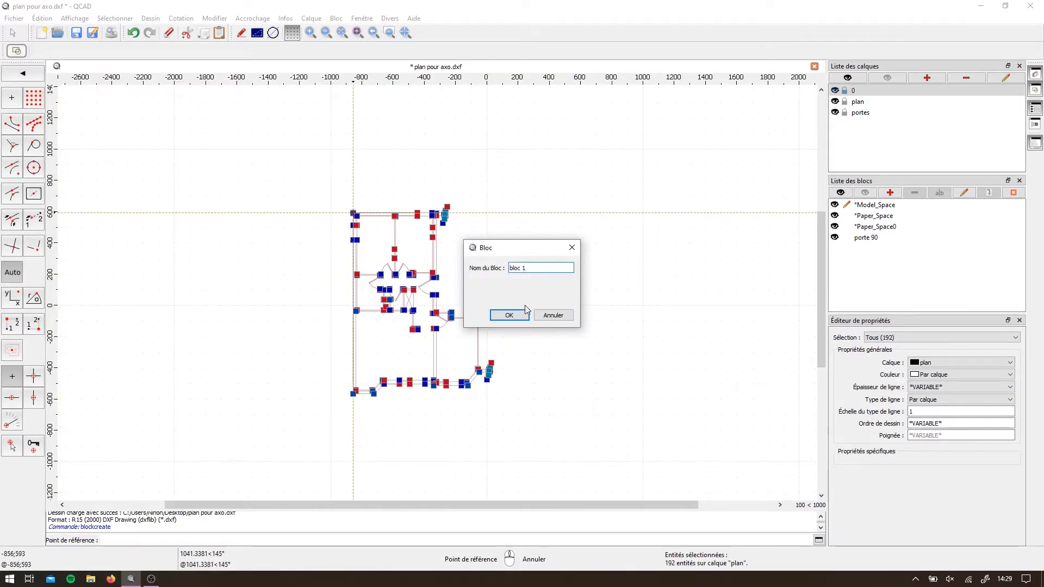
left_click(509, 316)
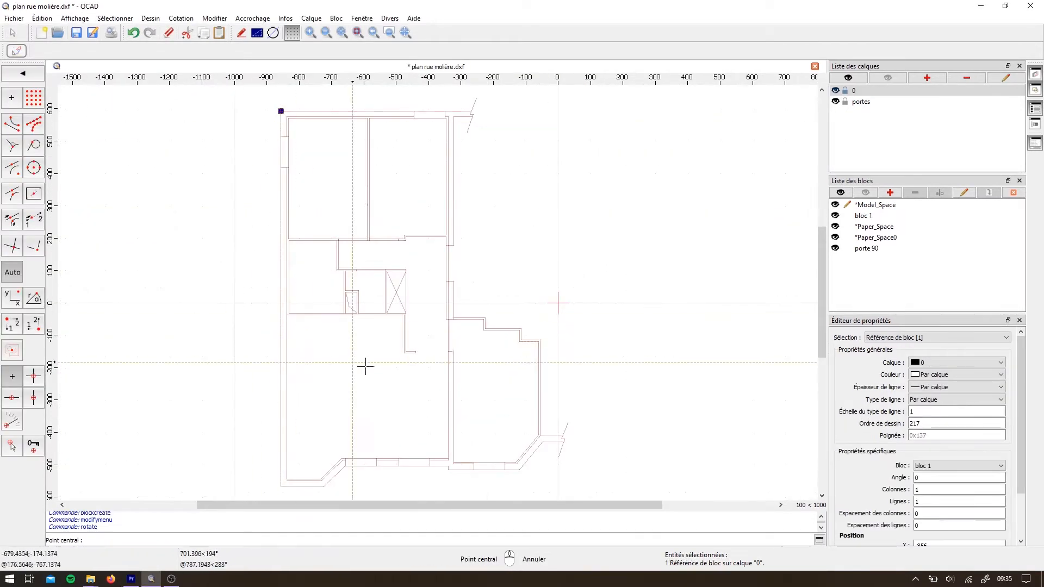
Rotate the bloc 1 reference by 60 degrees about the point -600, -200 inside the large room, deleting the original
left_click(389, 373)
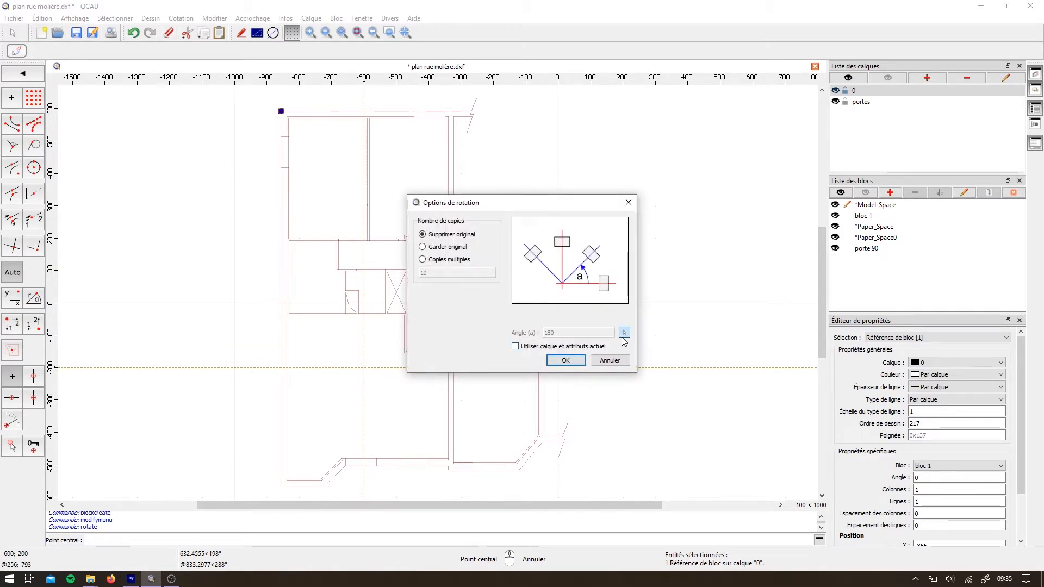
key("Return")
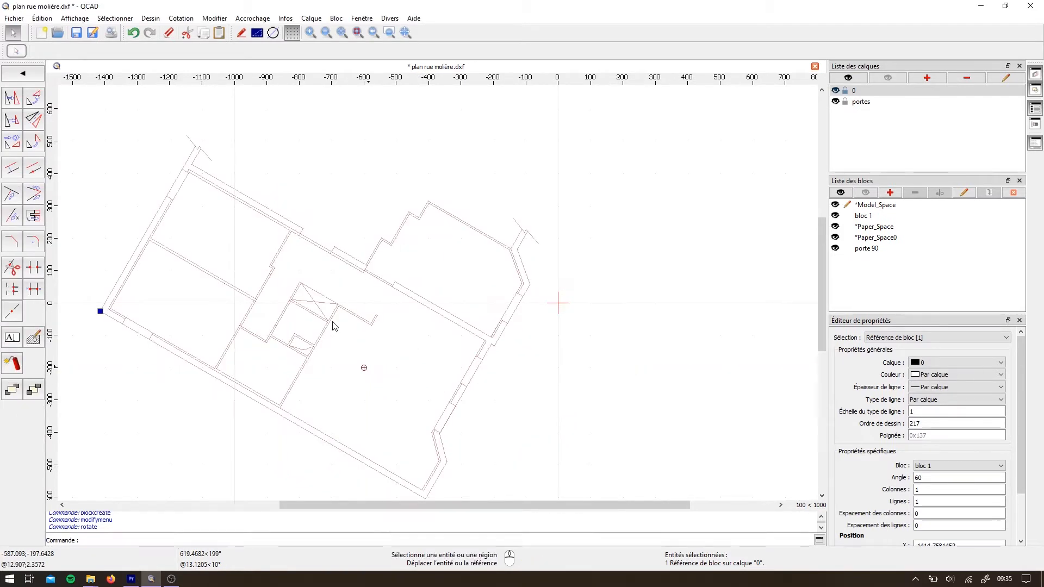
scroll(557, 187, "down", 6)
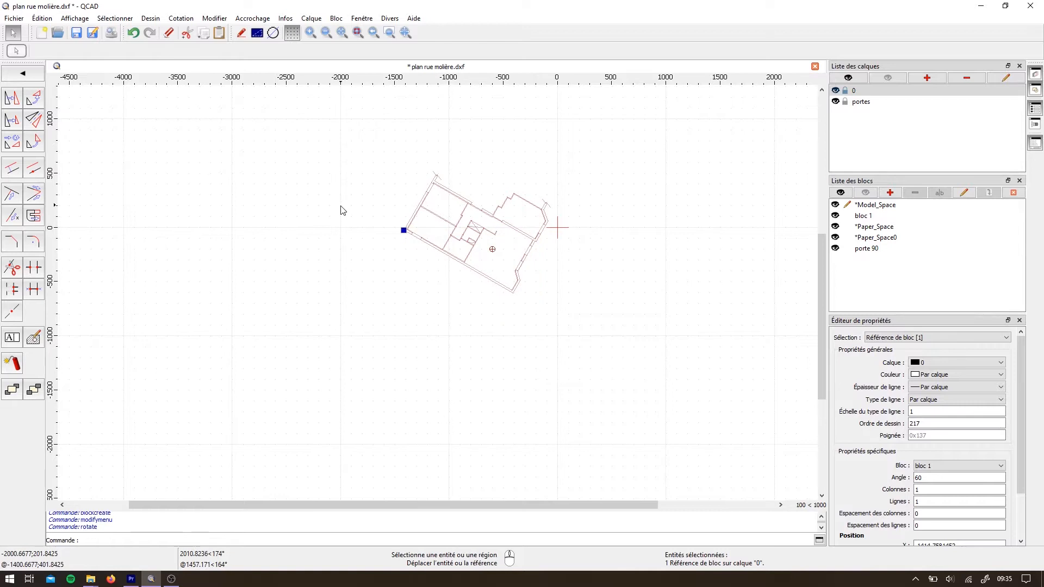
Move the rotated bloc 1 reference from the origin to point 1100, 500, deleting the original
key("m")
key("v")
left_click(558, 227)
left_click(676, 173)
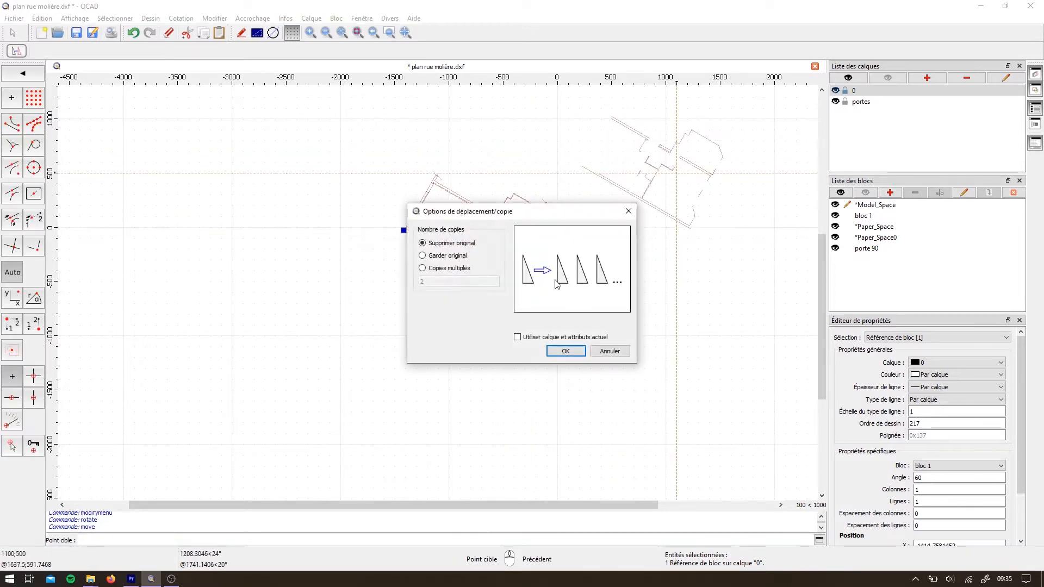
left_click(566, 351)
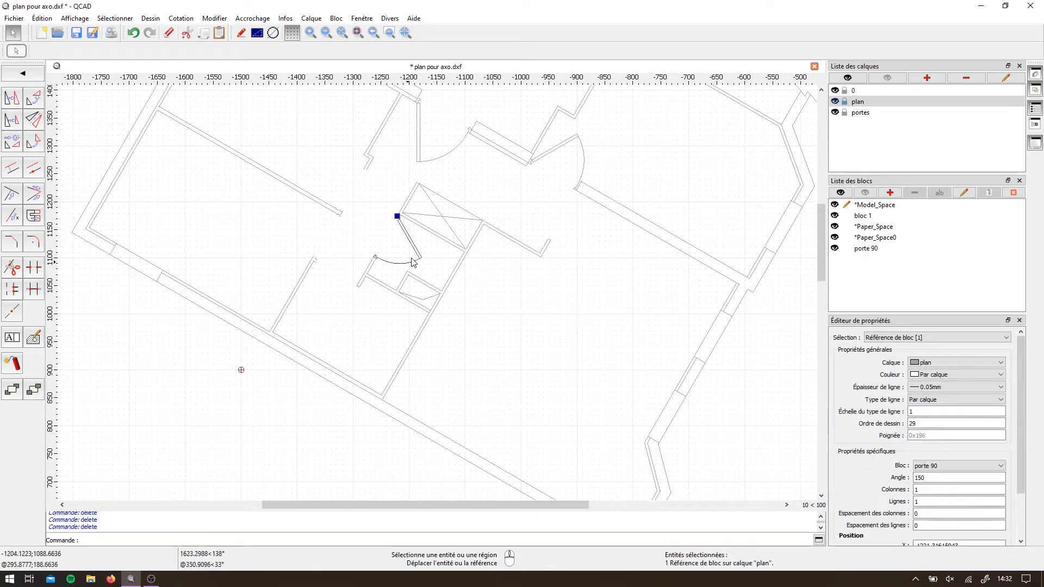
Delete the remaining interior door block and the window end line from the plan copy
key("Delete")
scroll(706, 356, "up", 2)
key("ctrl+z")
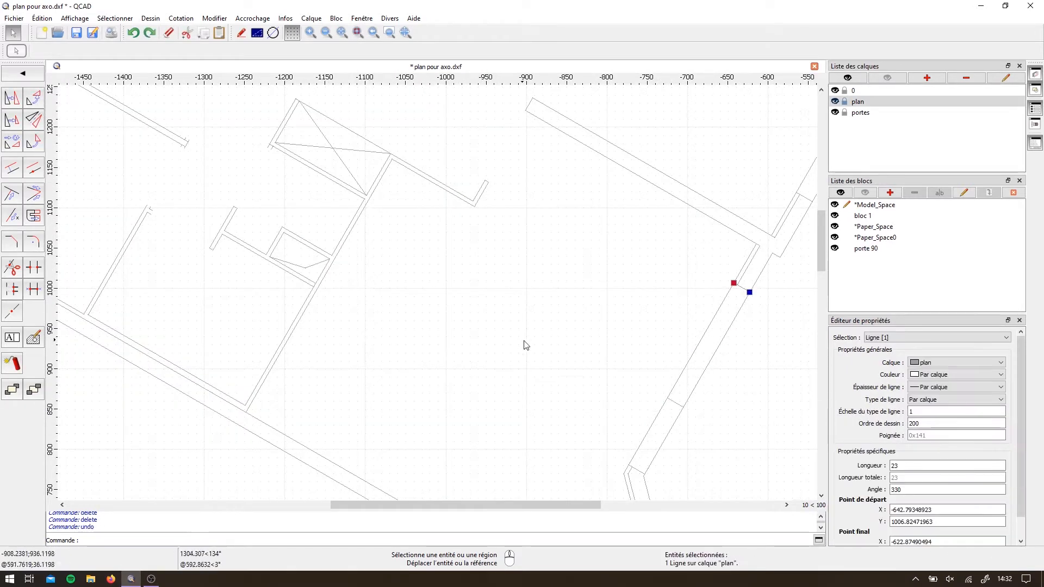
key("Delete")
scroll(683, 279, "down", 4)
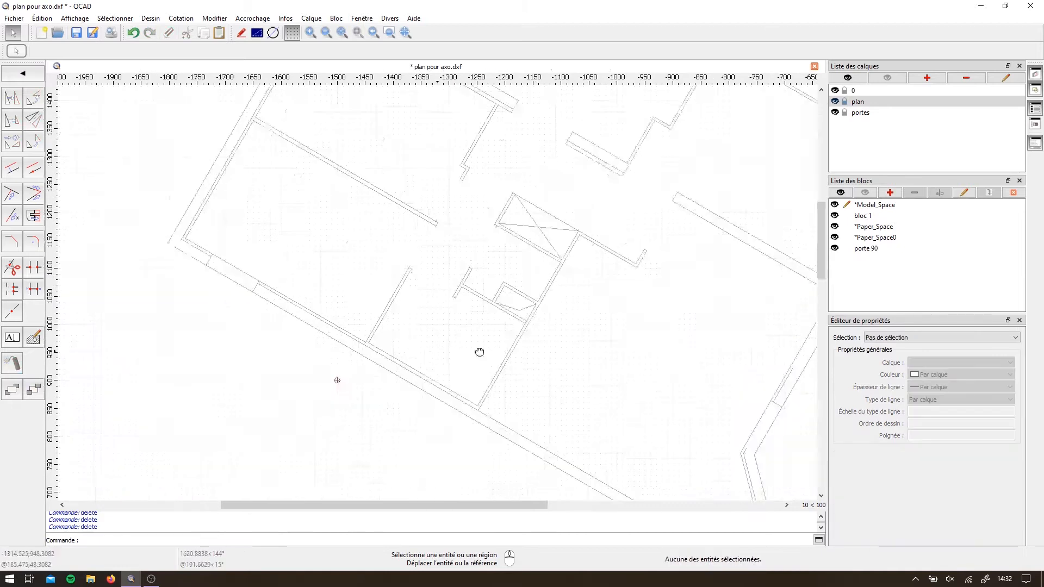
Clear the leftover door jambs at the facing partition ends and draw a wall line across the opening between them
scroll(511, 295, "up", 8)
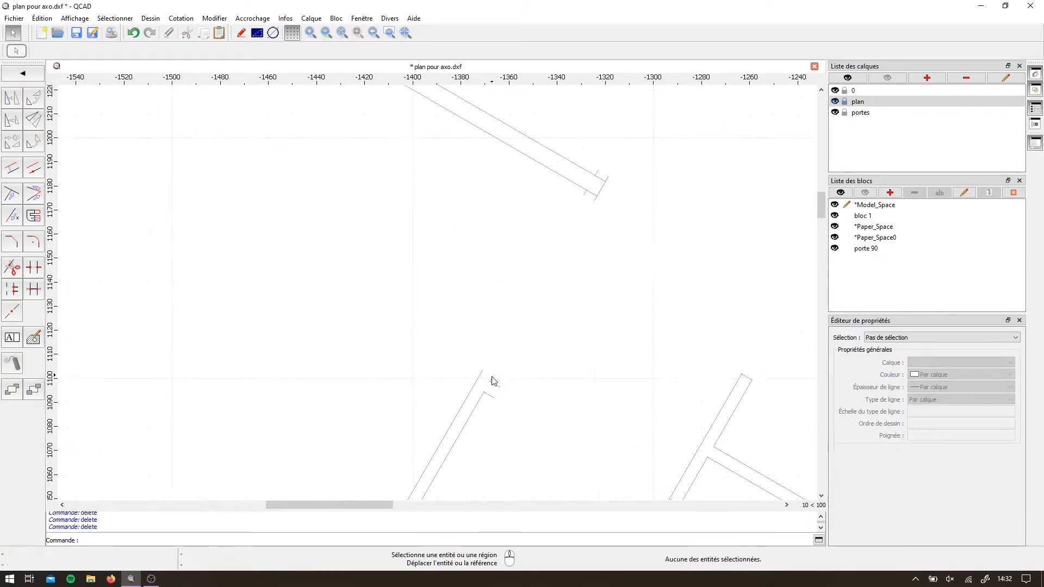
left_click(488, 384)
left_click(490, 379)
left_click(592, 201)
left_click(467, 395)
left_click(482, 371)
left_click(581, 195)
middle_click_drag(630, 107, 443, 264)
Close the door opening just beyond the bedroom partition's end with two parallel wall lines
left_click(514, 138)
left_click(510, 152)
left_click(405, 337)
left_click(528, 145)
left_click(520, 159)
left_click(418, 338)
key("Escape")
Close the door opening between the small WC wall and the crossed closet with two parallel wall lines
scroll(527, 392, "down", 1)
left_click(537, 434)
left_click(551, 410)
left_click(636, 265)
left_click(630, 256)
left_click(627, 260)
left_click(543, 406)
middle_click_drag(443, 468, 399, 269)
Close the bathroom door opening between the partition end and the WC wall with two parallel wall lines
left_click(291, 226)
left_click(445, 314)
left_click(292, 216)
left_click(296, 219)
left_click(442, 303)
key("Escape")
scroll(435, 305, "down", 7)
left_click(245, 330)
left_click(254, 335)
key("Escape")
Delete the leftover jamb lines around the entrance door opening
scroll(387, 403, "down", 4)
scroll(375, 229, "up", 4)
left_click(347, 242)
key("Delete")
left_click(425, 128)
scroll(424, 139, "down", 4)
middle_click_drag(604, 272, 257, 219)
scroll(305, 237, "up", 4)
left_click(318, 238)
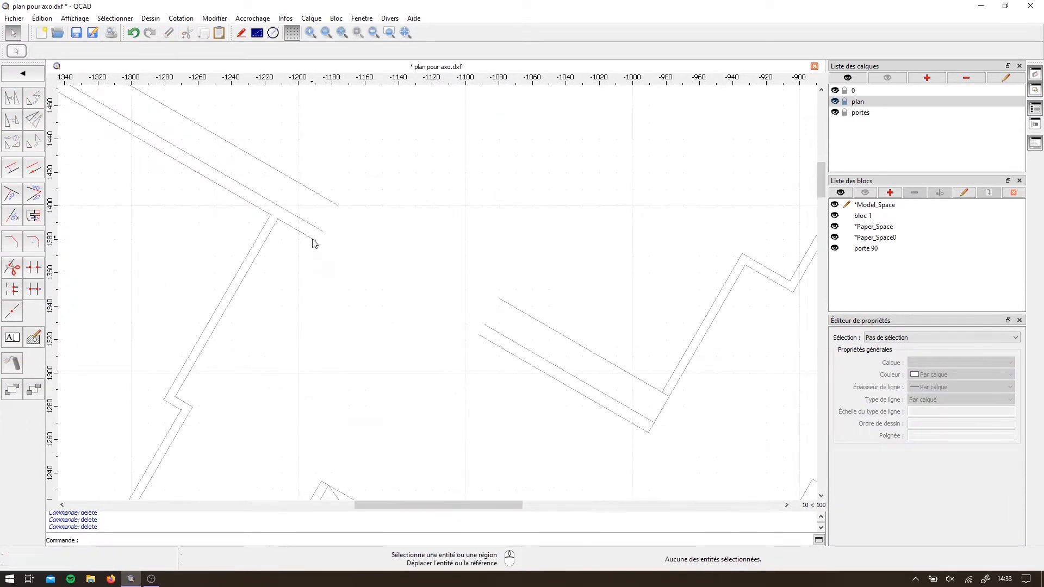
key("Delete")
Extend the two inner wall lines across the entrance door opening to join both wall ends
left_click(308, 236)
left_click(316, 241)
left_click(479, 335)
left_click(322, 231)
left_click(482, 323)
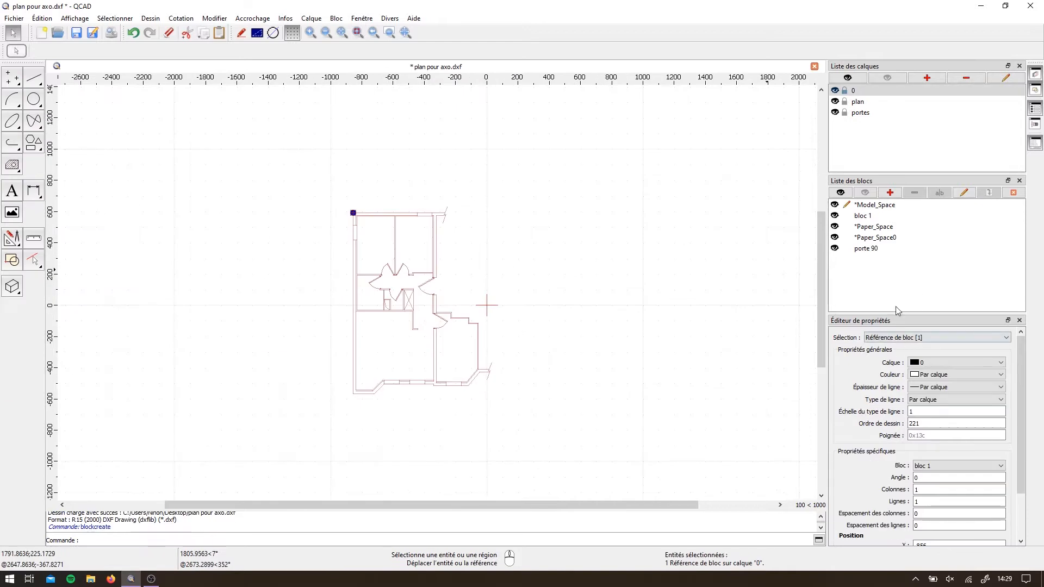
Assign the bloc 1 reference to the plan layer and set that layer's colour to grey
left_click(868, 103)
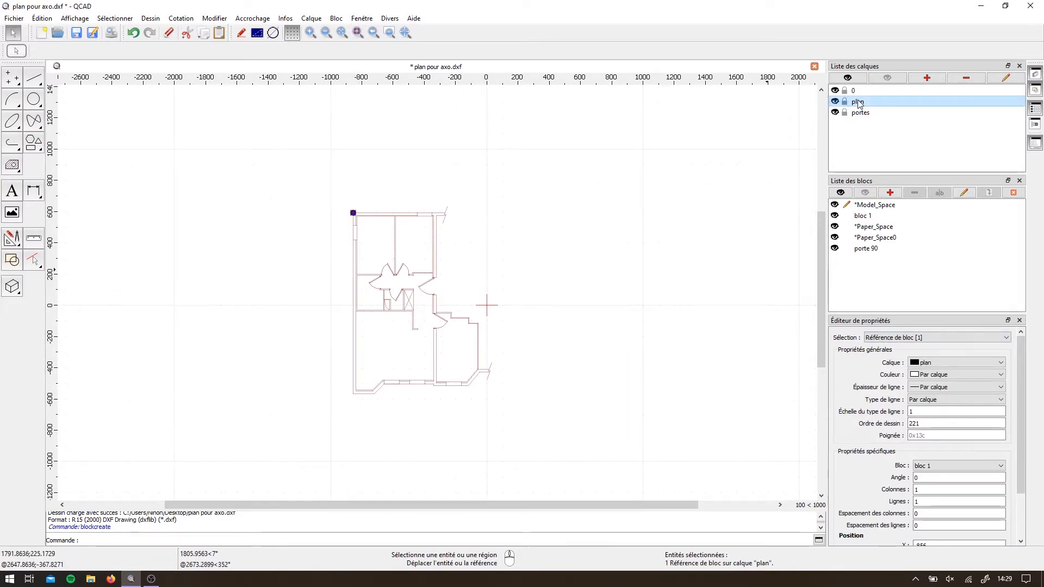
left_click(1006, 78)
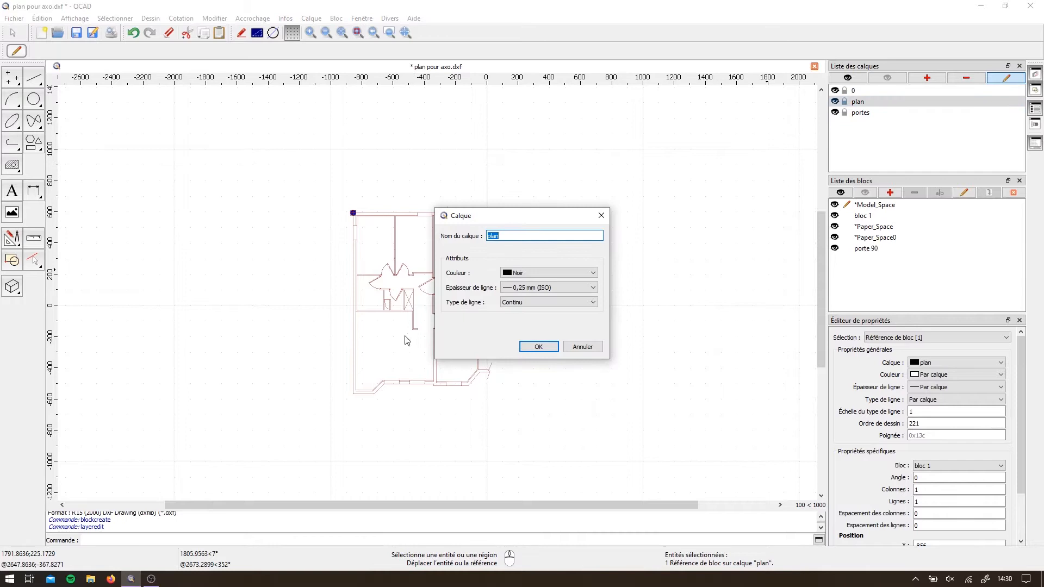
left_click(511, 280)
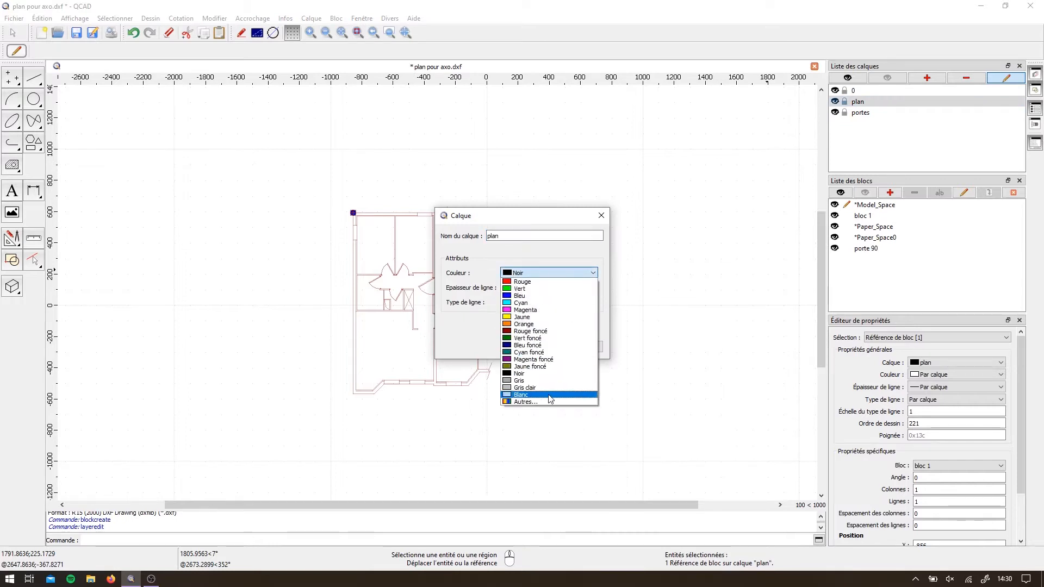
left_click(537, 384)
left_click(538, 347)
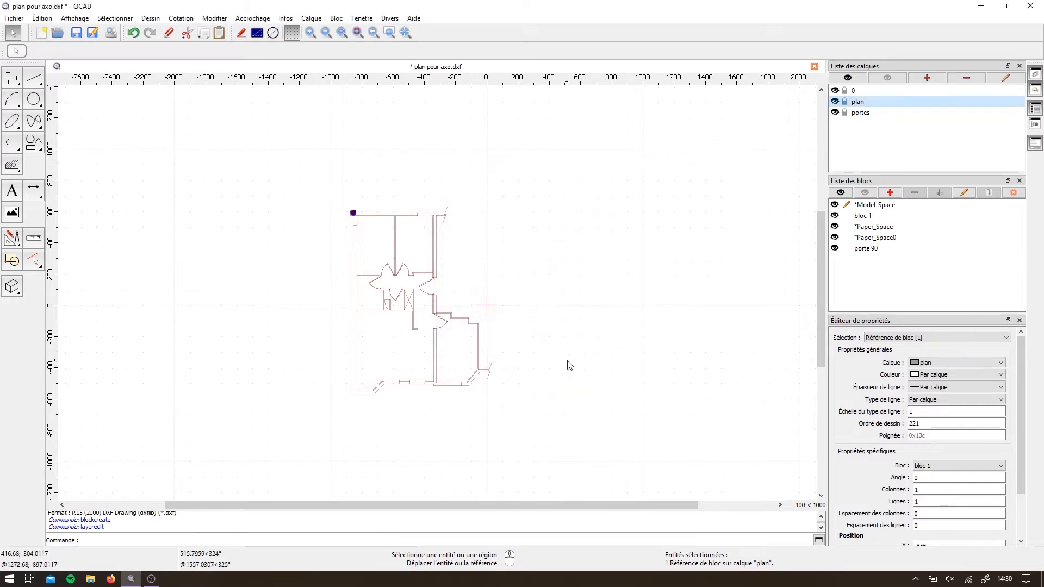
left_click(536, 390)
scroll(399, 253, "up", 5)
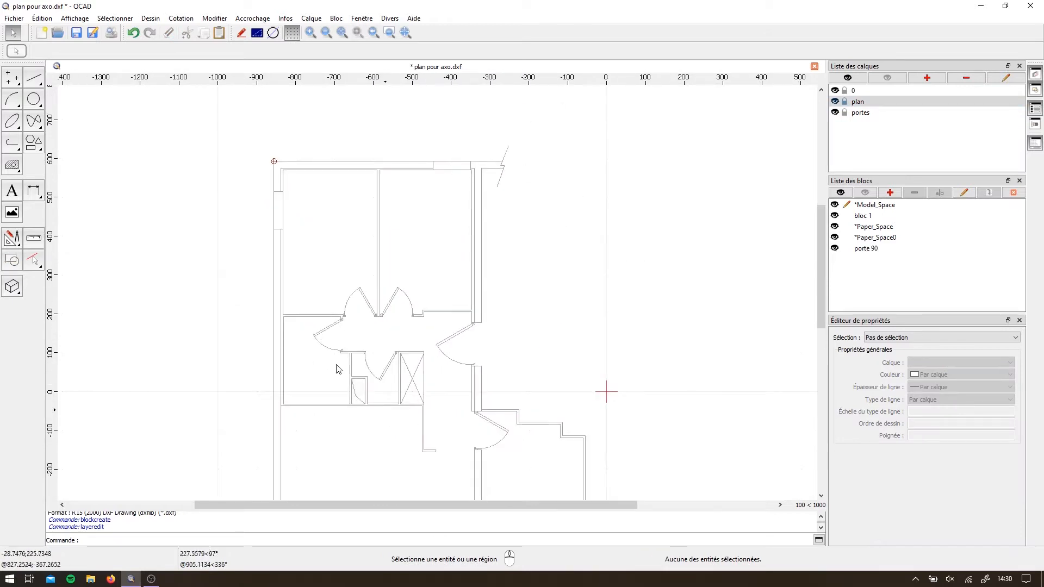
scroll(572, 296, "down", 7)
left_click_drag(598, 401, 550, 360)
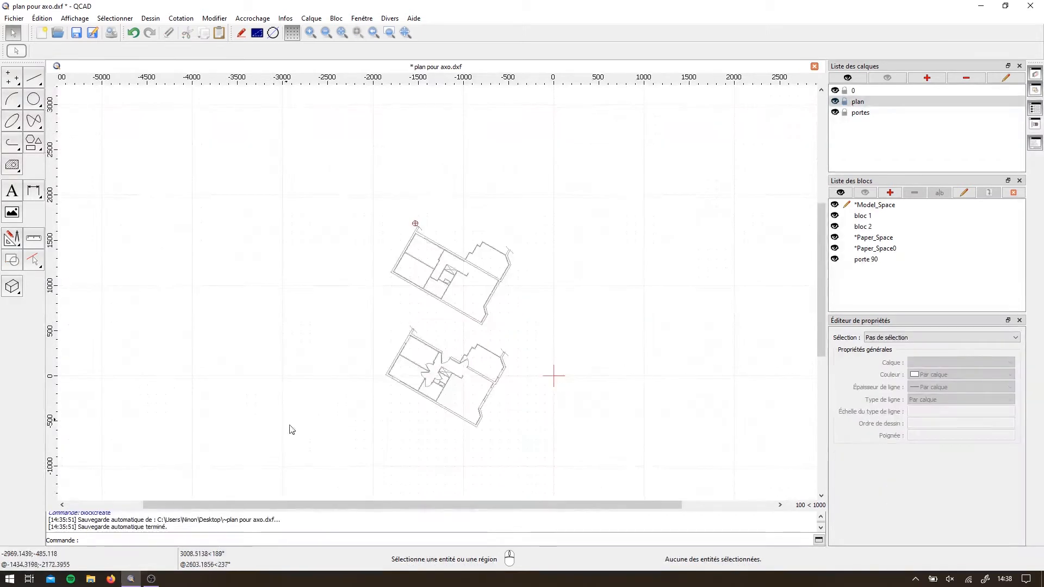
Draw a vertical line 250 long upward from the leftmost outer corner of the lower plan
middle_click_drag(291, 429, 357, 371)
scroll(613, 278, "up", 3)
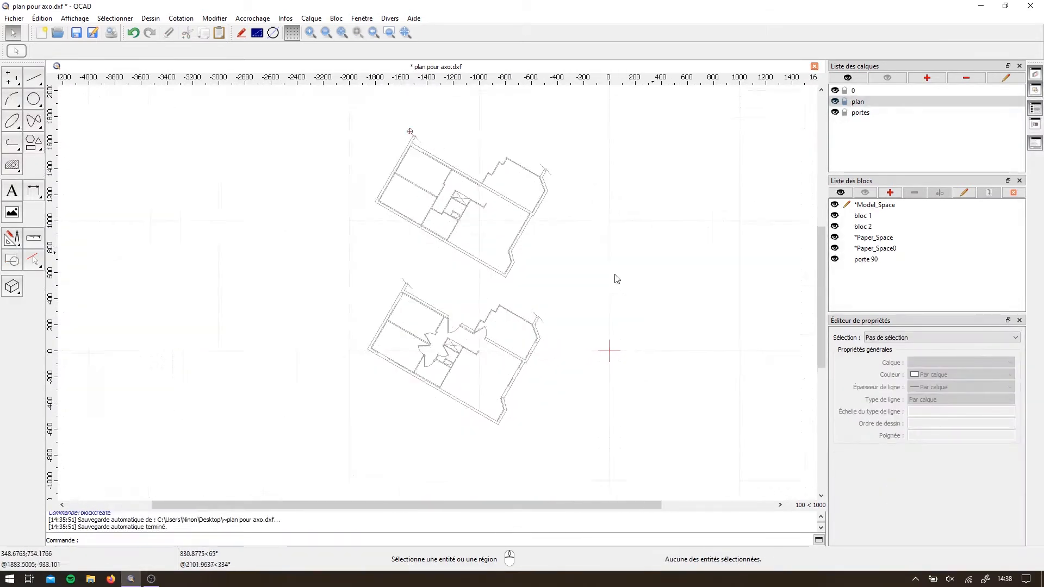
scroll(378, 392, "up", 4)
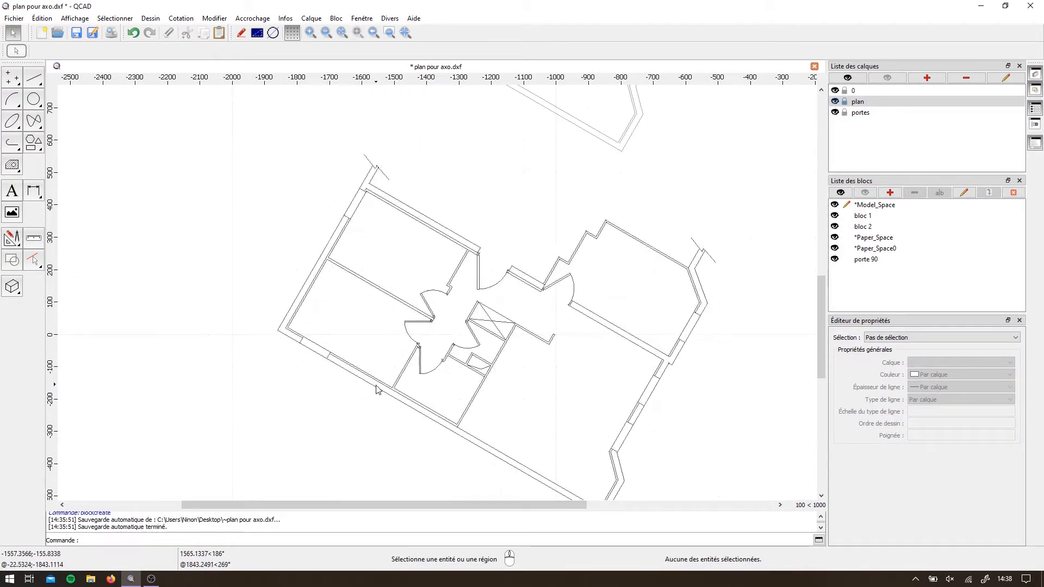
left_click(34, 77)
left_click(34, 119)
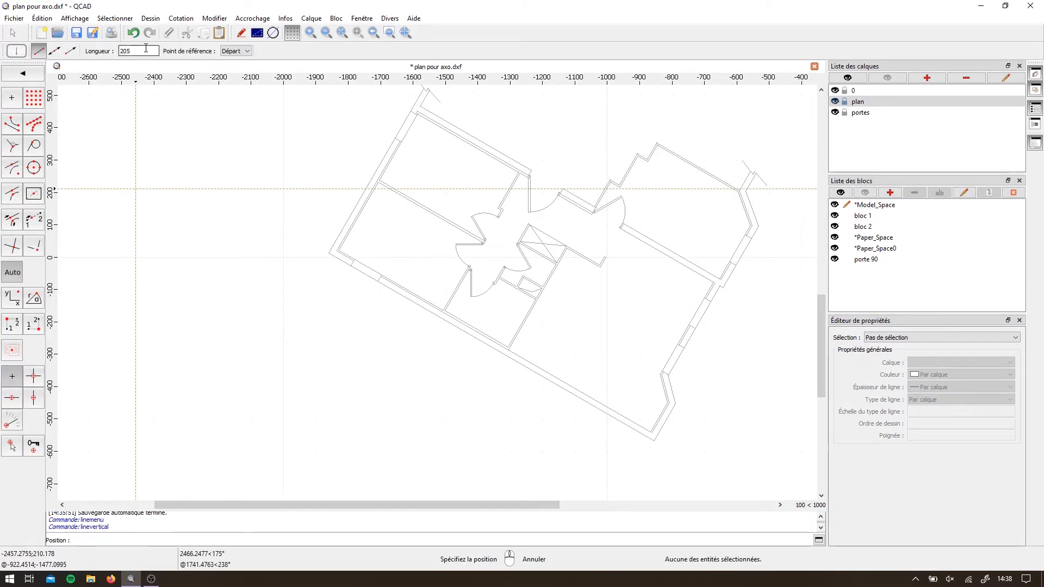
type("25")
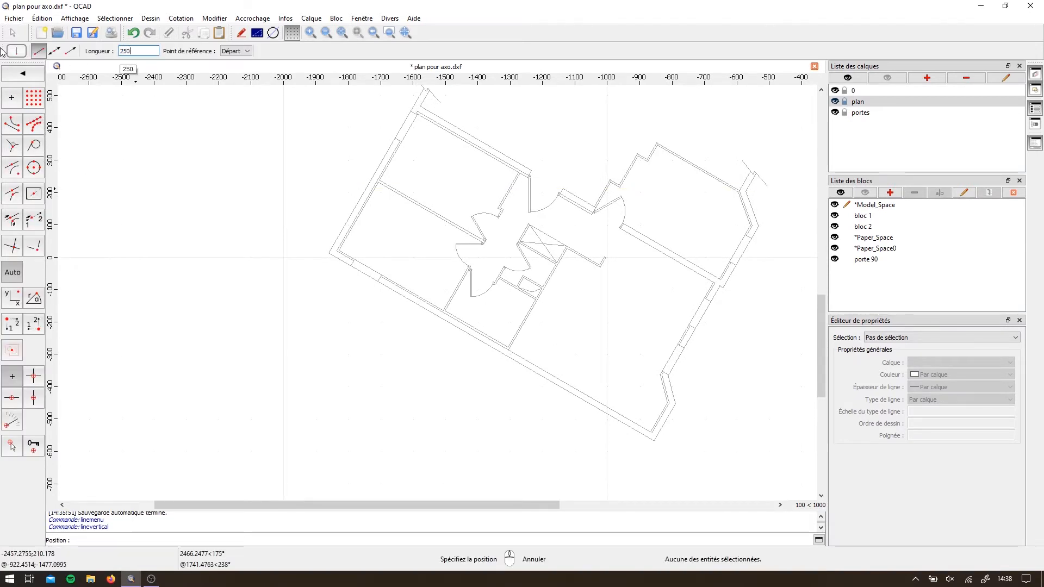
scroll(327, 261, "up", 3)
left_click(329, 266)
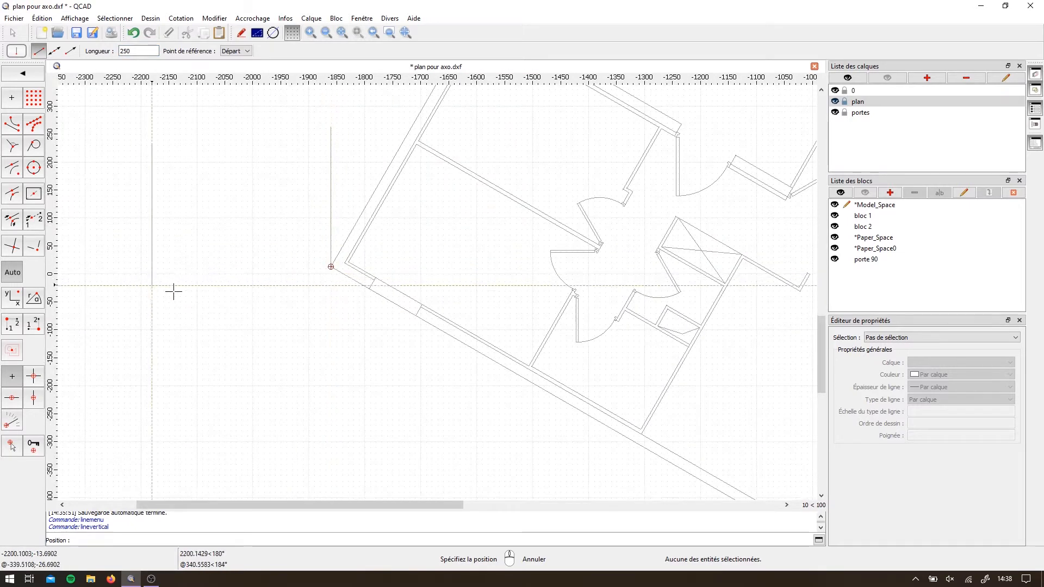
right_click(381, 321)
Move the bloc 2 plan by its leftmost outer corner onto the upper end of the vertical height line
scroll(369, 333, "down", 1)
scroll(324, 263, "down", 5)
left_click_drag(460, 211, 372, 137)
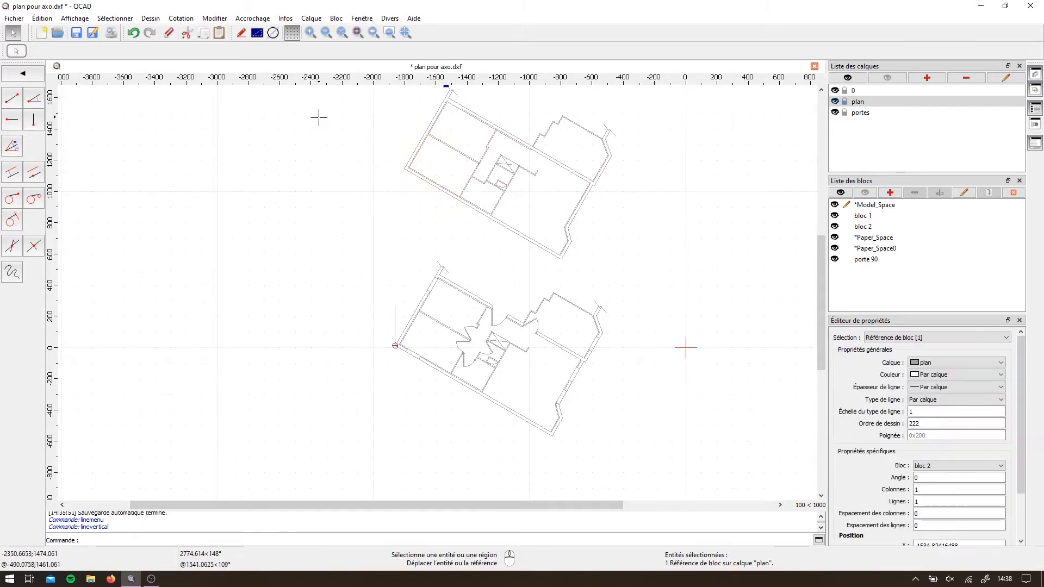
key("m")
key("v")
left_click(404, 169)
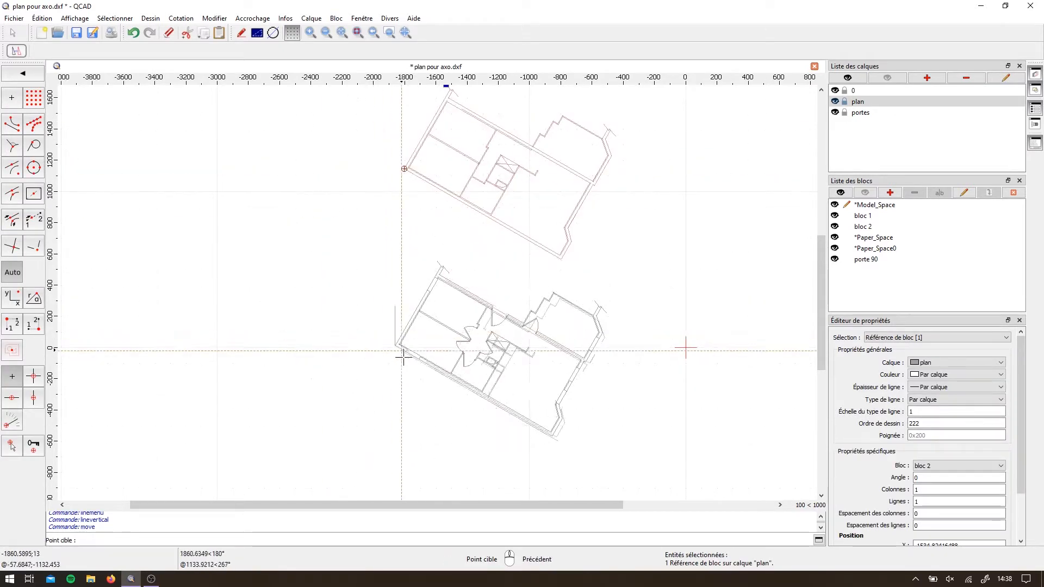
scroll(403, 357, "up", 5)
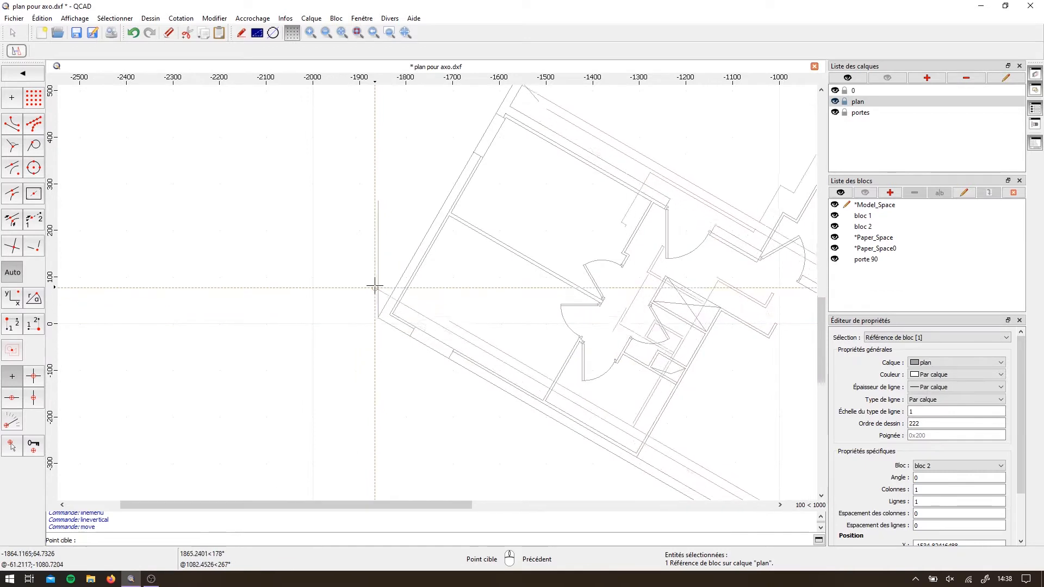
left_click(378, 201)
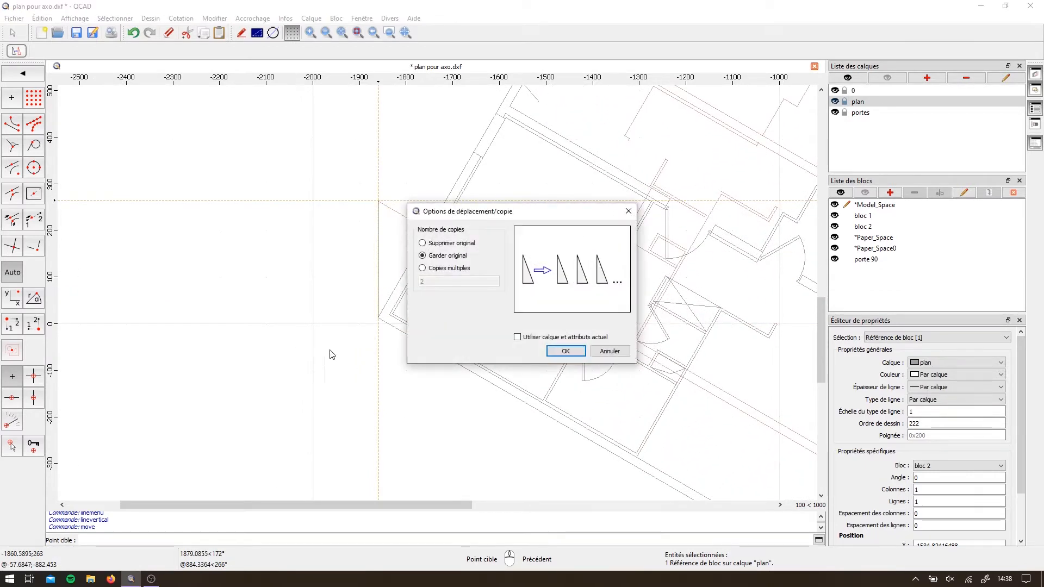
key("Return")
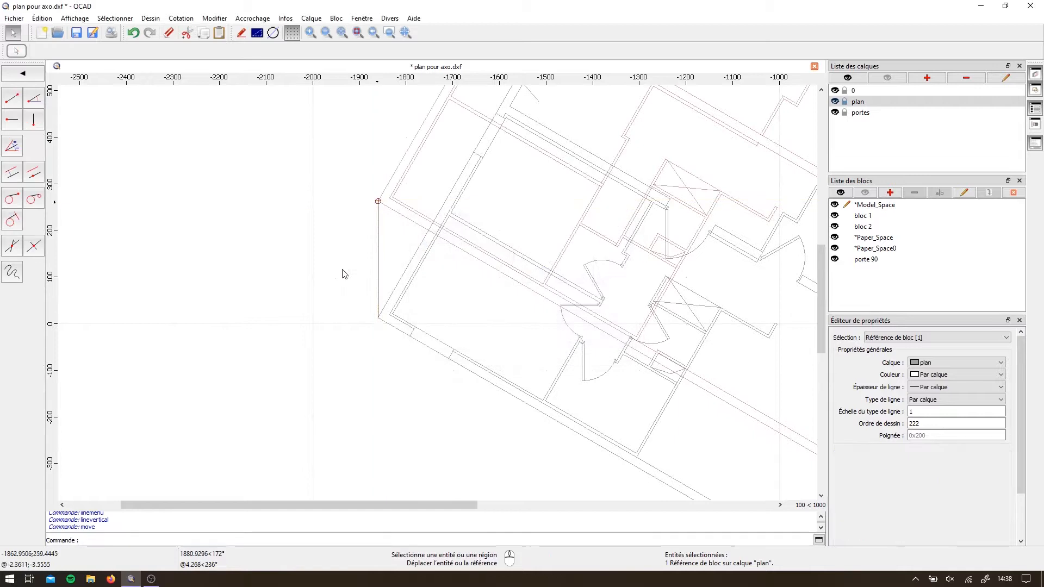
scroll(263, 310, "down", 4)
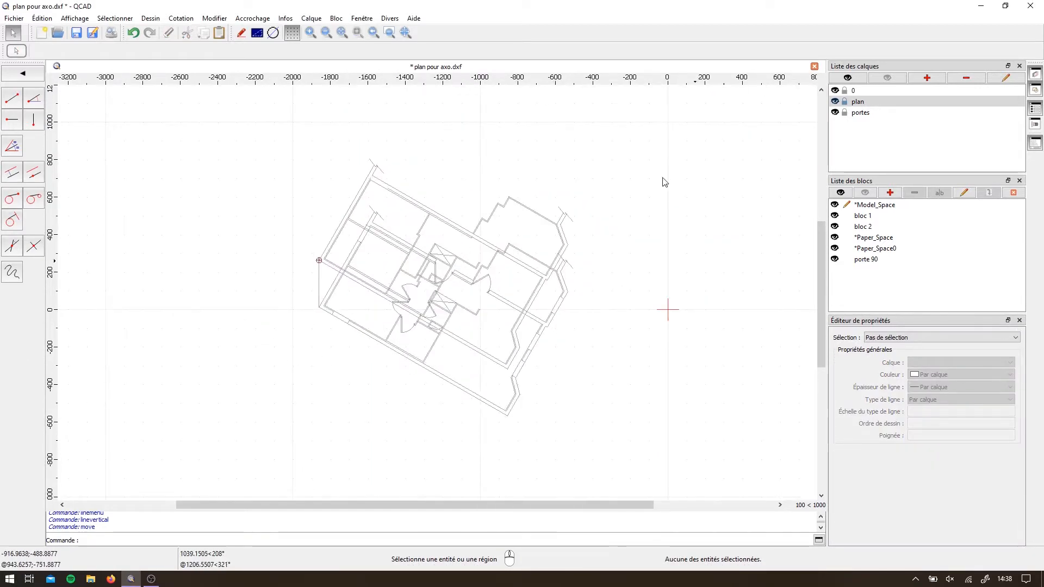
left_click(319, 284)
key("Escape")
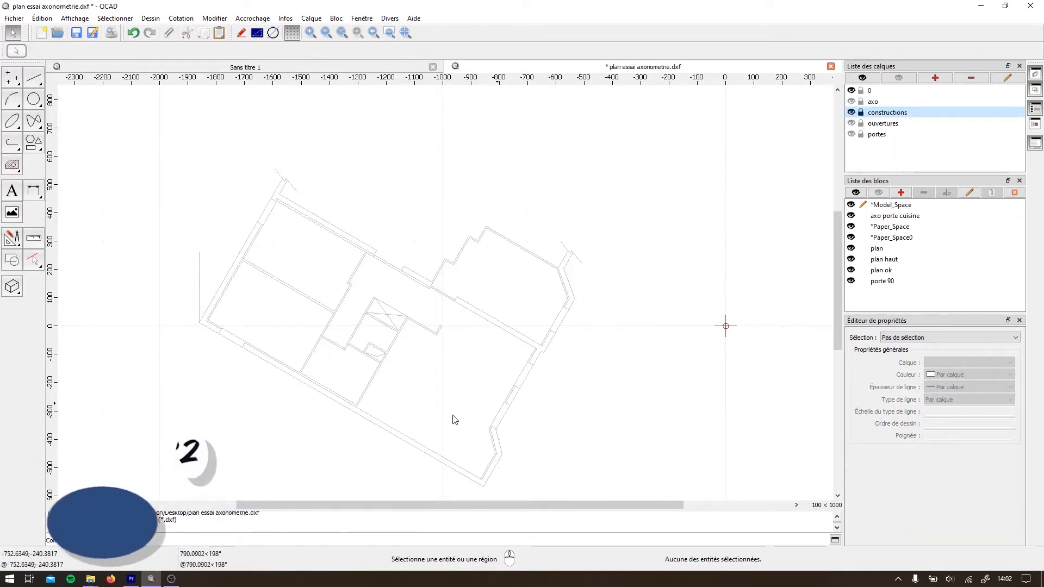
Toggle the axo, ouvertures and constructions layers in plan essai axonometrie.dxf to examine how the finished volume is organised
left_click(852, 101)
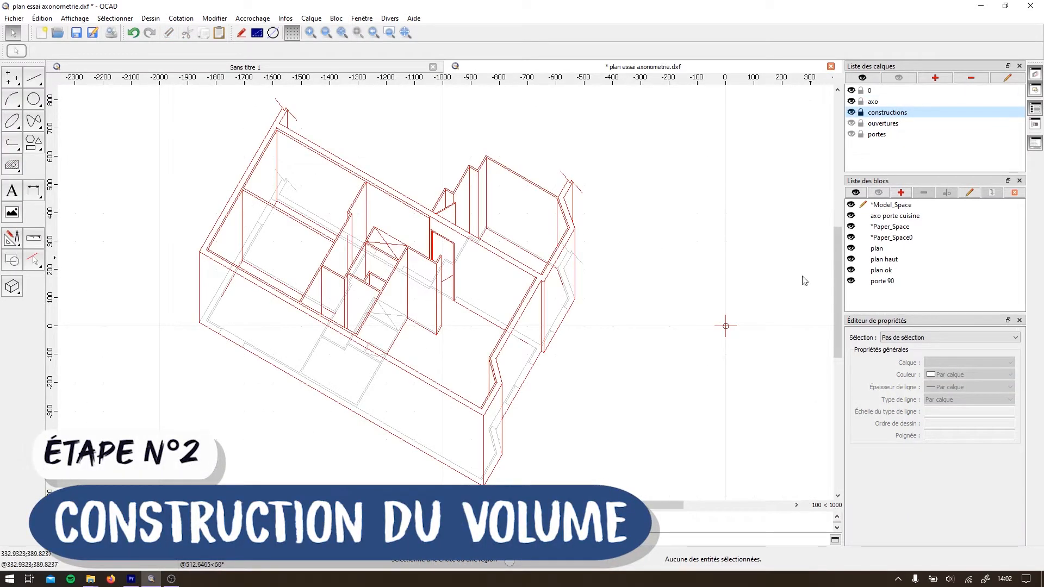
left_click(851, 124)
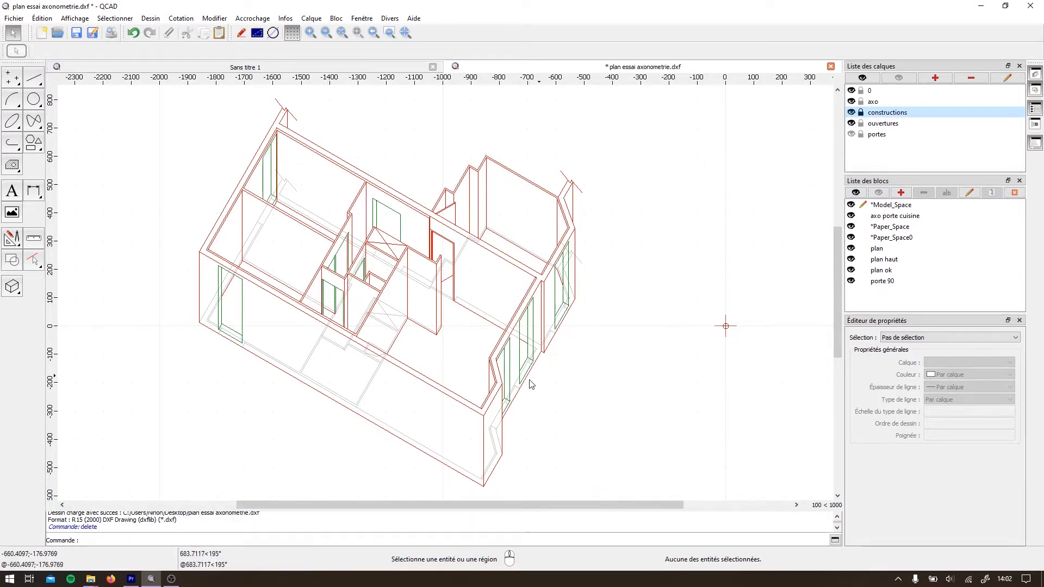
left_click(852, 113)
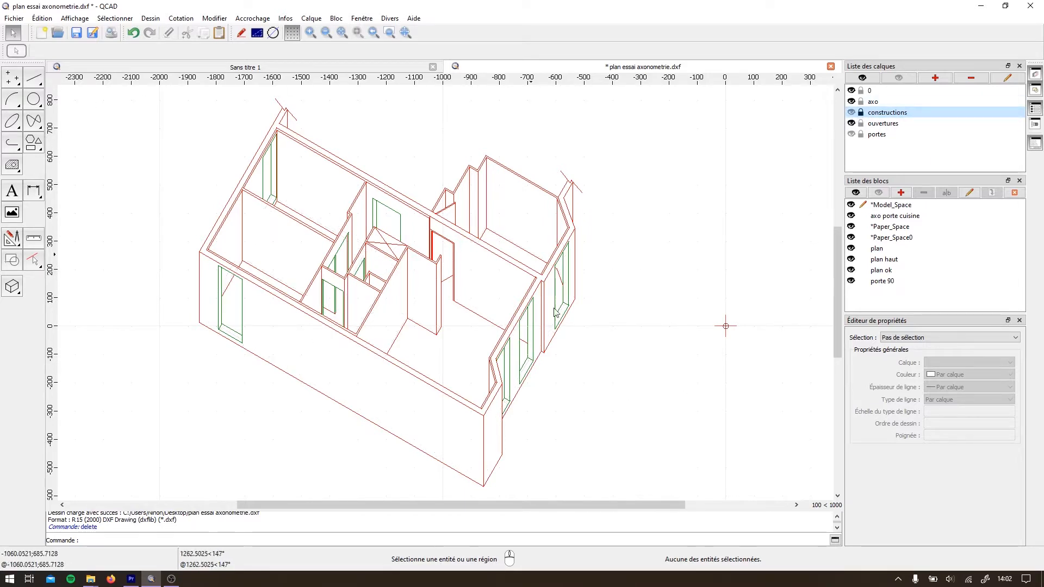
left_click(852, 124)
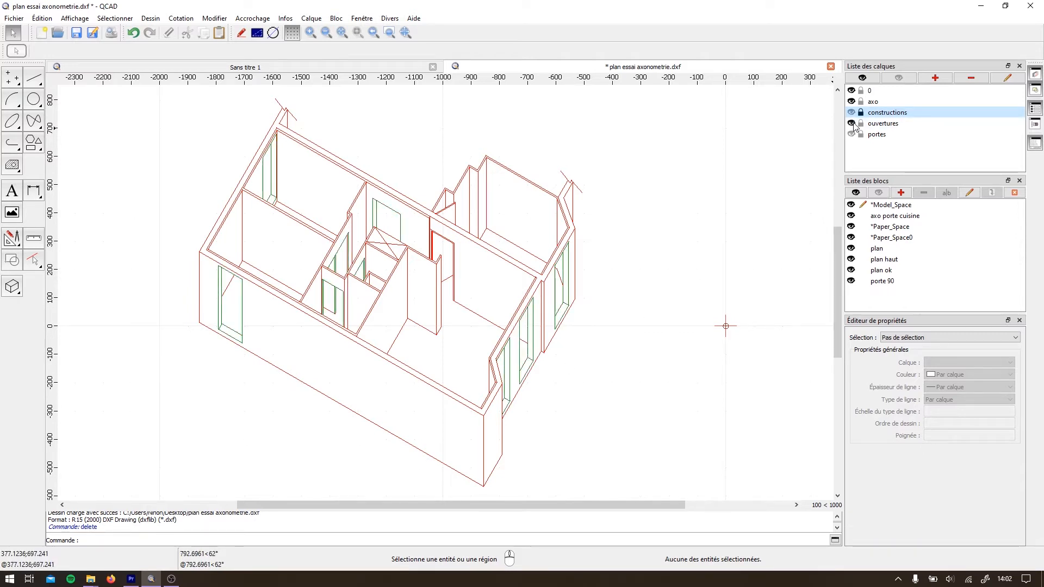
left_click(852, 113)
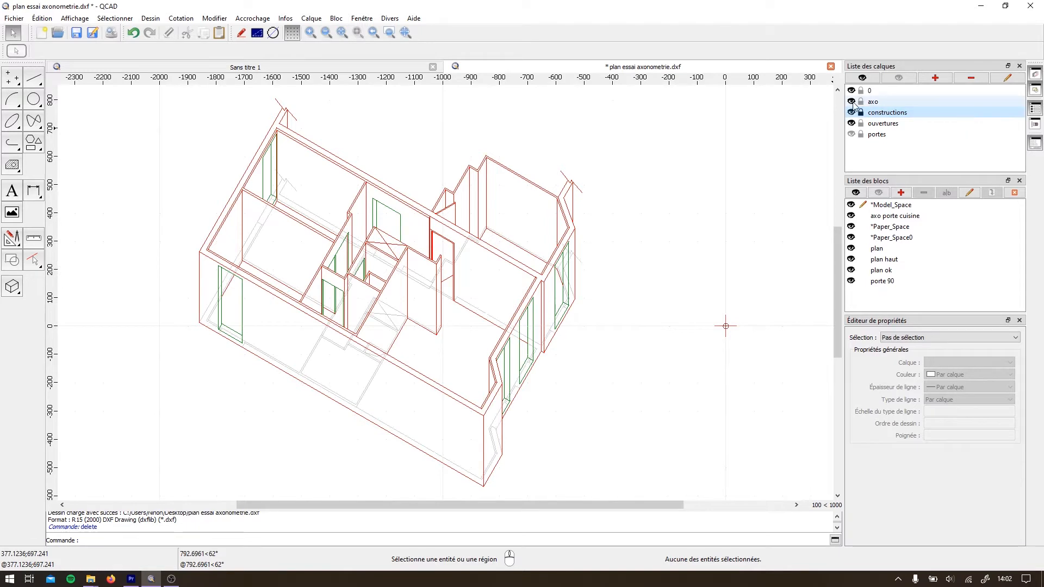
left_click(852, 102)
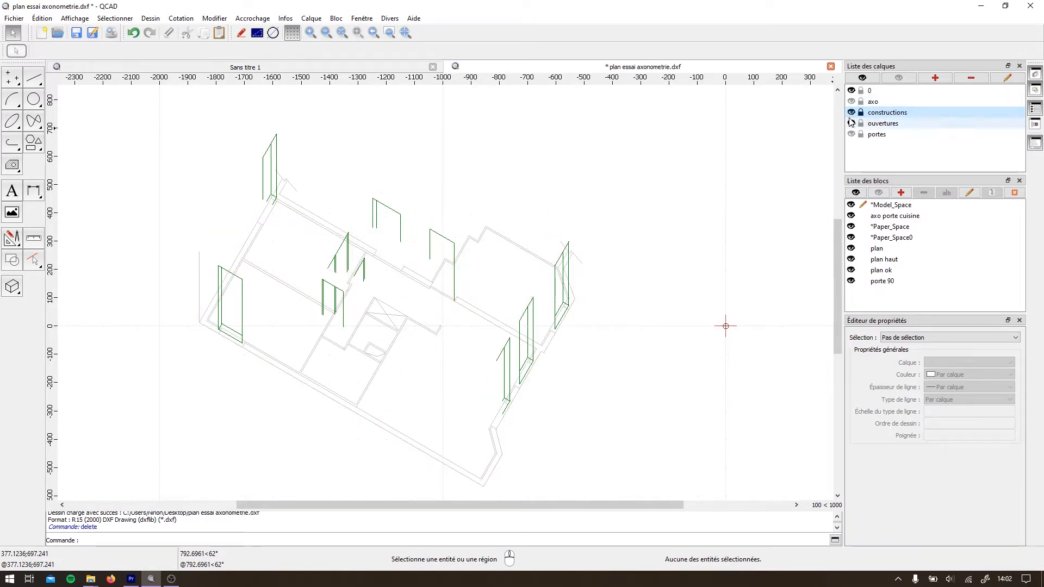
left_click(852, 113)
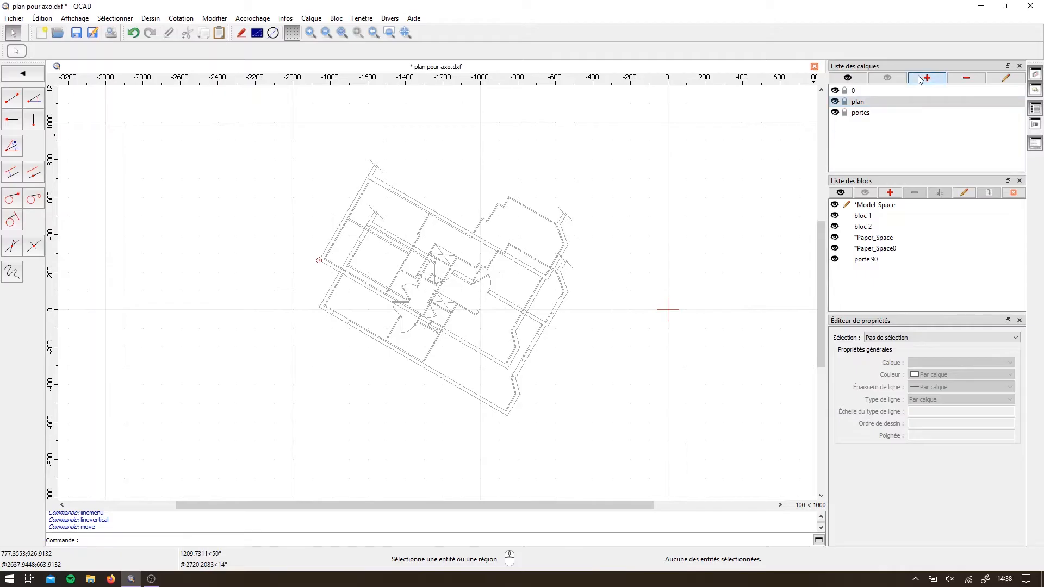
Add a layer named axo and outline the long outer wall by connecting the matching corners of the lower and upper plans
left_click(919, 80)
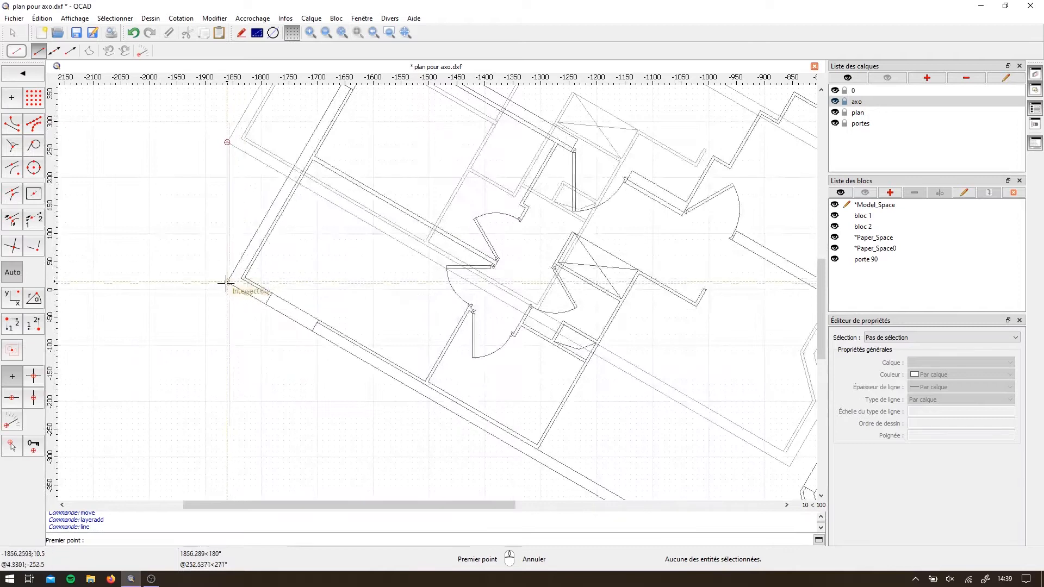
scroll(226, 144, "down", 4)
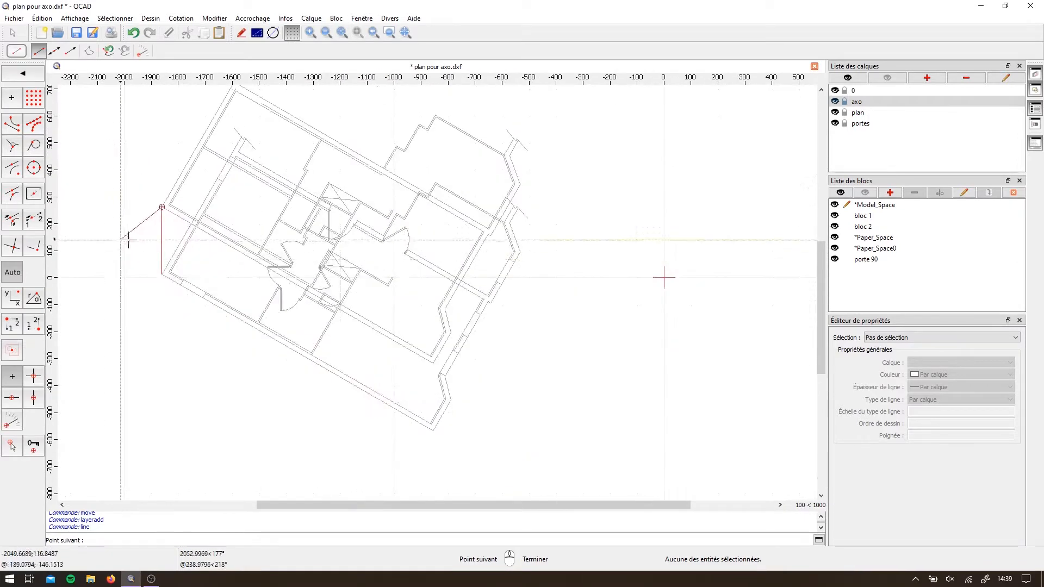
scroll(412, 365, "up", 3)
left_click(433, 363)
left_click(433, 431)
middle_click_drag(246, 374, 496, 401)
left_click(234, 235)
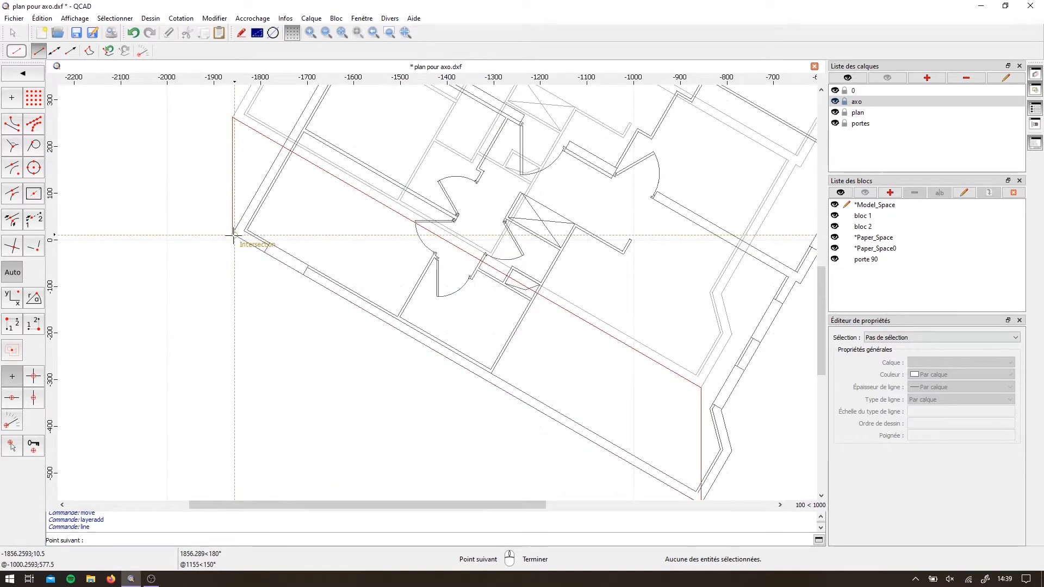
Close the long outer wall's outline at its leftmost lower corner, and toggle the plan layer off and on to check it
scroll(234, 234, "up", 8)
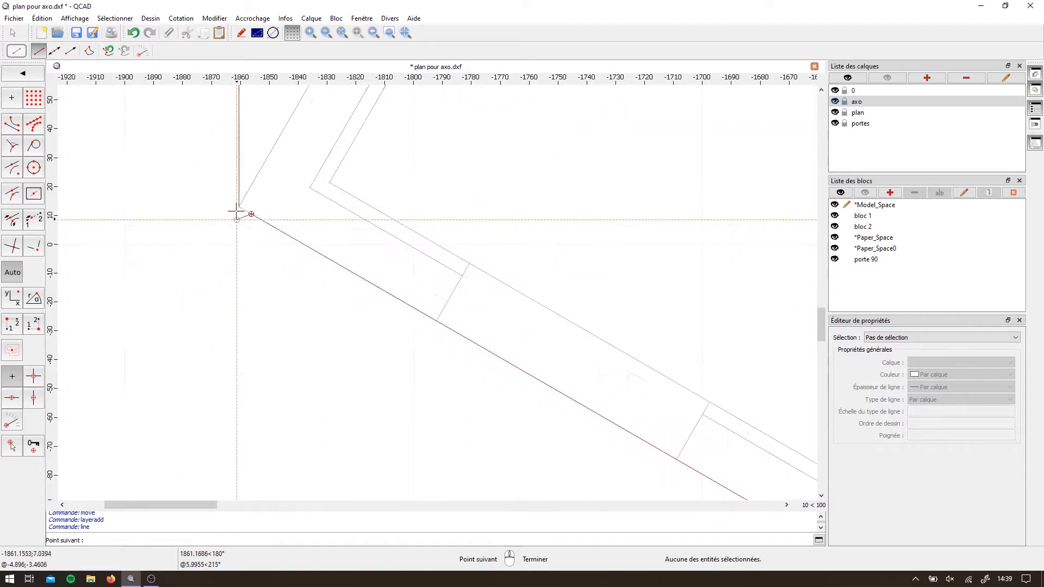
left_click(235, 206)
right_click(204, 342)
scroll(190, 326, "down", 10)
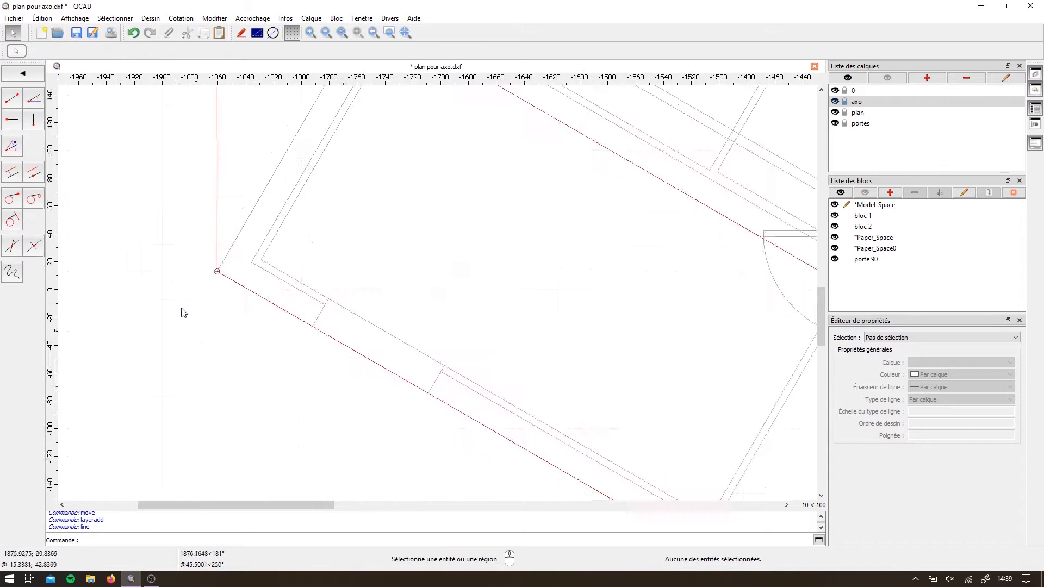
mouse_move(205, 289)
middle_mouse_down()
mouse_move(203, 252)
mouse_move(209, 319)
middle_mouse_up()
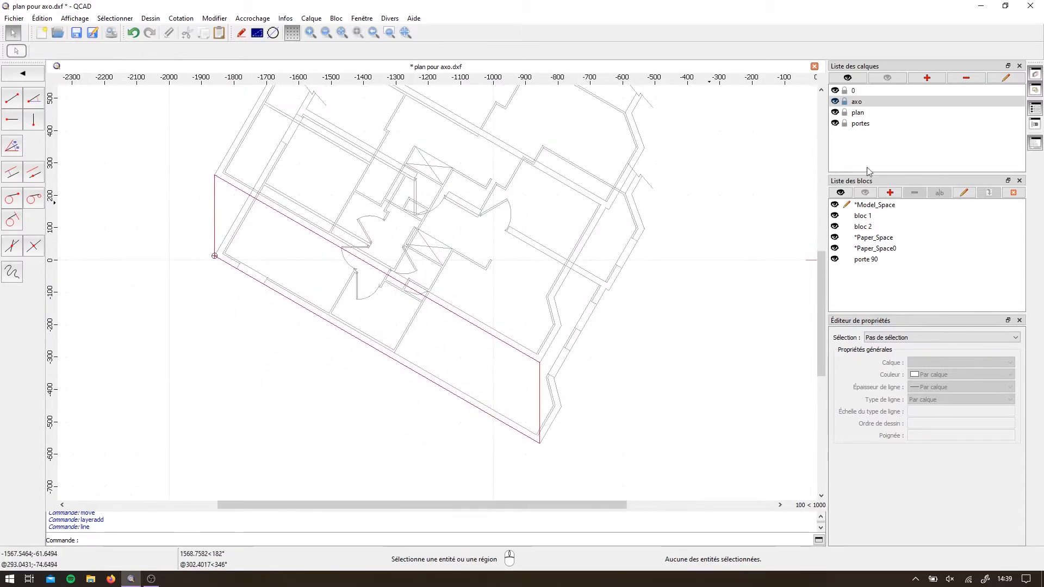
left_click(836, 112)
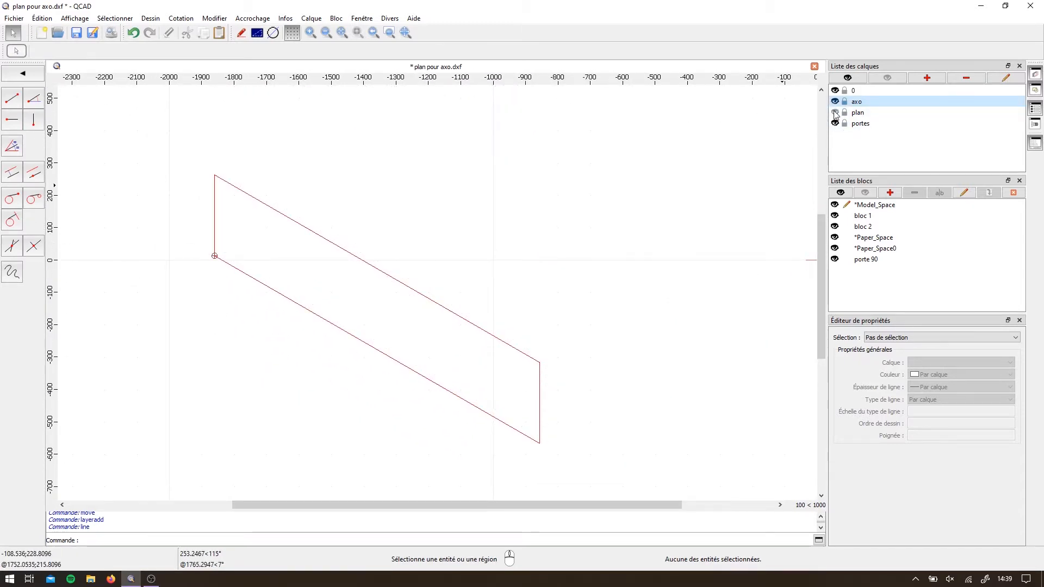
left_click(836, 113)
Measure the width and height of the door opening in the finished axonometry with aligned dimensions
scroll(566, 383, "up", 2)
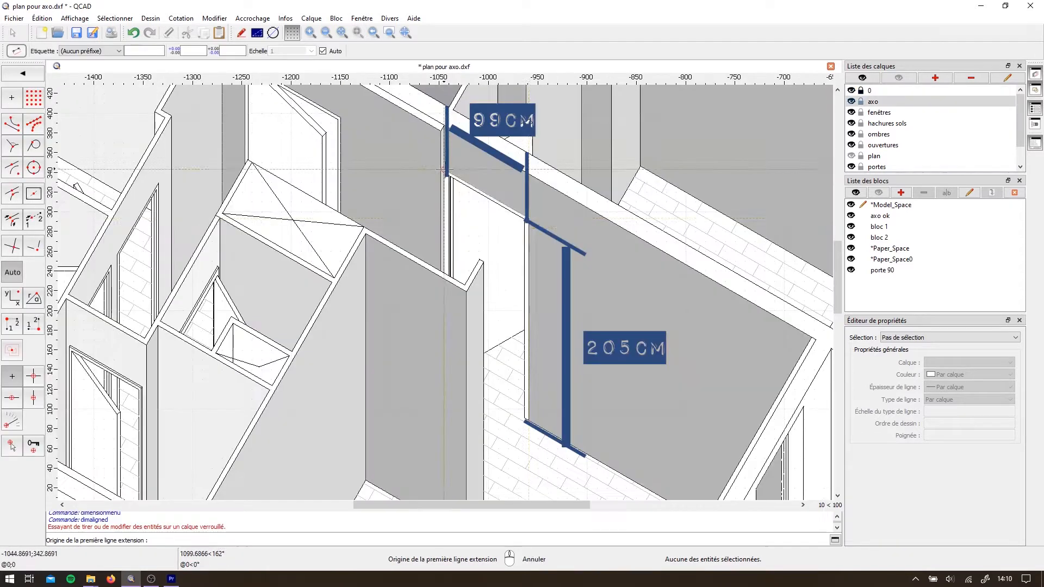
left_click(528, 218)
scroll(501, 186, "up", 4)
left_click(497, 180)
left_click(559, 256)
scroll(550, 228, "down", 3)
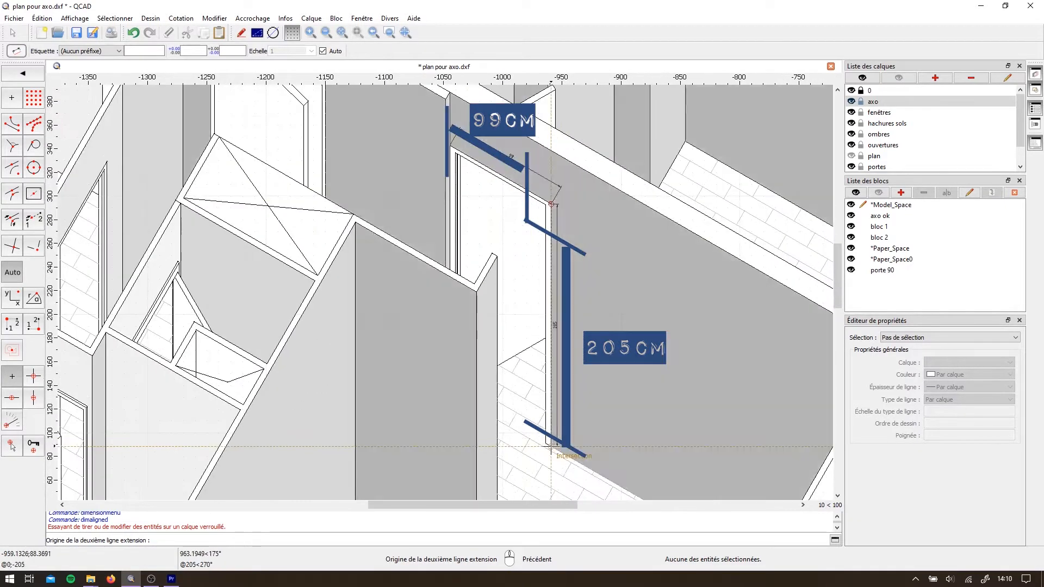
left_click(551, 446)
scroll(563, 369, "up", 4)
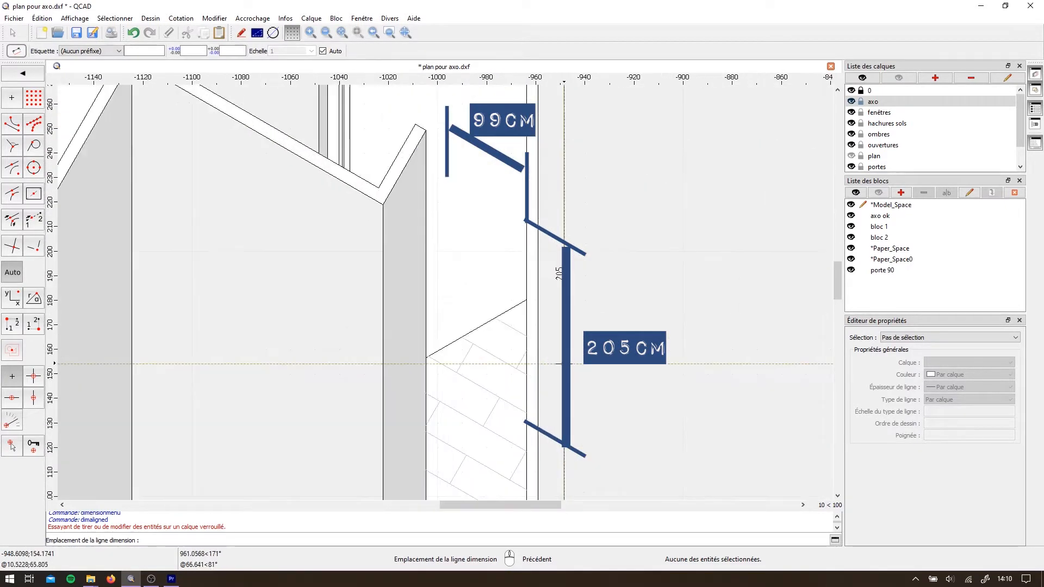
scroll(511, 365, "down", 4)
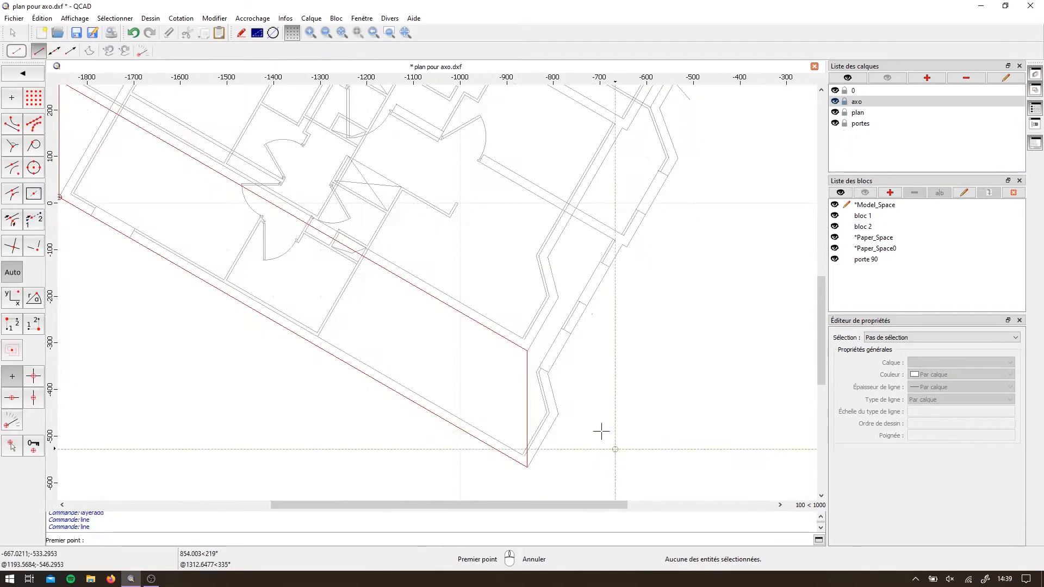
Outline the short wall face beside the long wall's lowest corner with its vertical edge, upper edge and lower edge
left_click(559, 413)
left_click(559, 298)
left_click(527, 351)
right_click(527, 353)
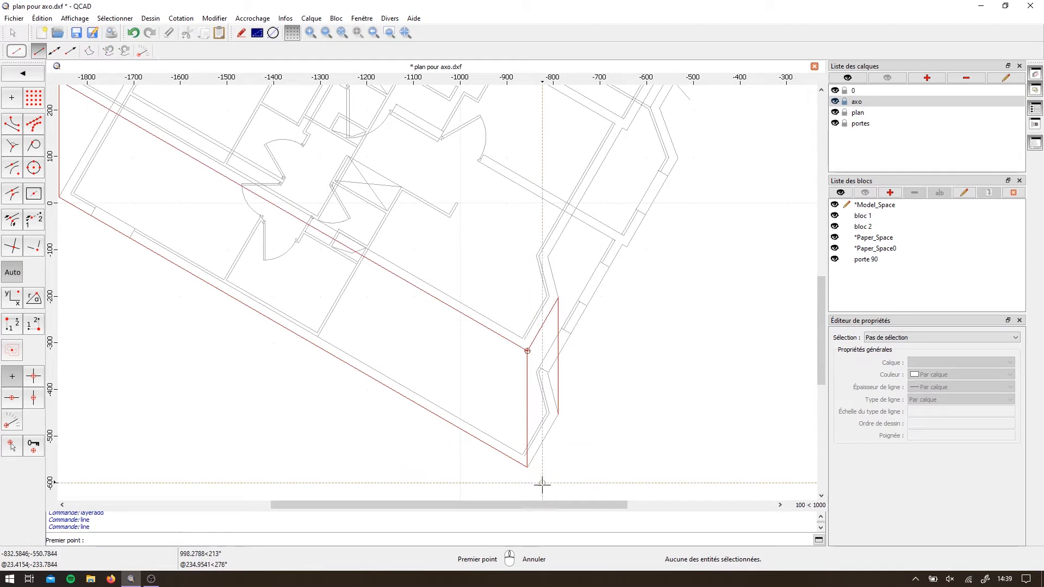
left_click(527, 466)
left_click(558, 414)
right_click(547, 422)
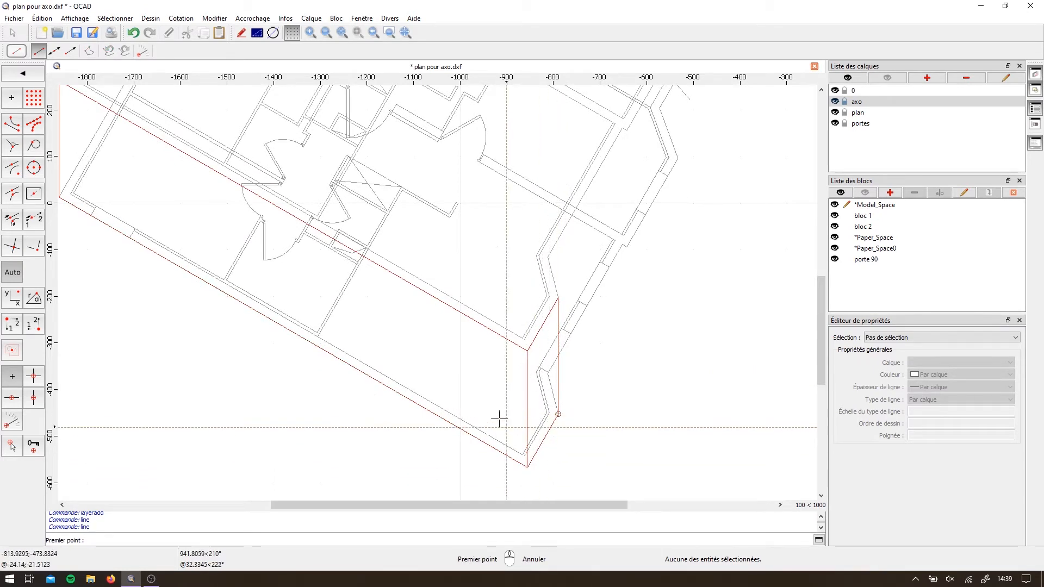
Trace the slanted upper edge of the recess that adjoins the short wall face
left_click(548, 259)
left_click(558, 298)
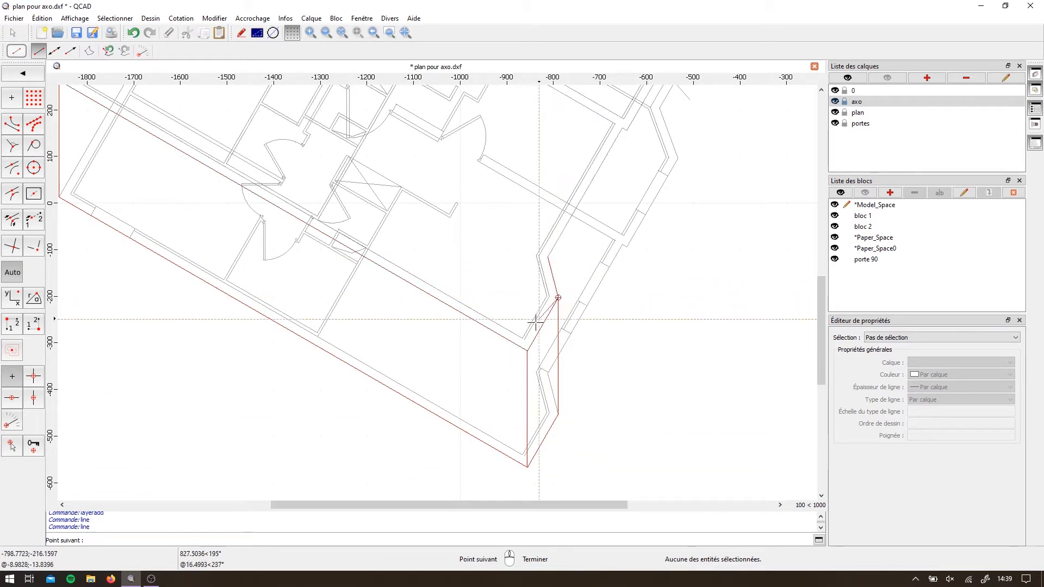
right_click(535, 323)
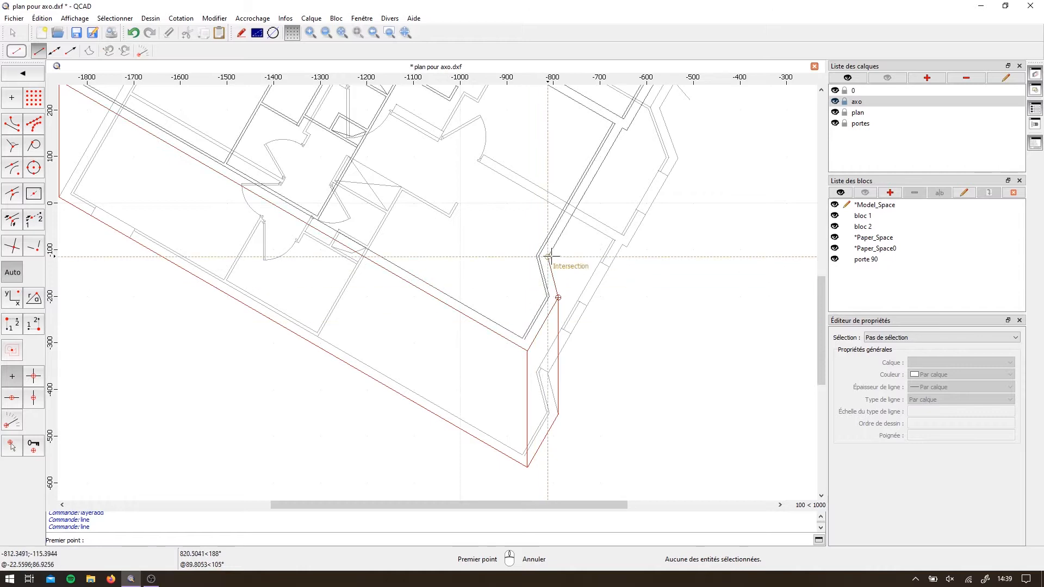
Try to trace the window facade's lower edge straight to the far outer corner with a vertical edge there, and undo both lines
left_click(559, 355)
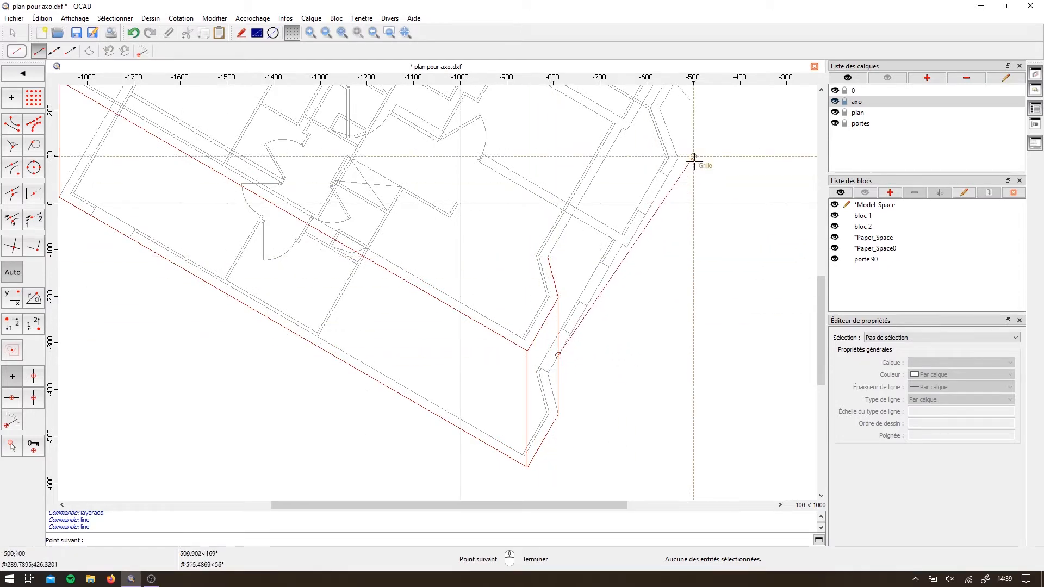
left_click(678, 158)
middle_click_drag(654, 244, 642, 355)
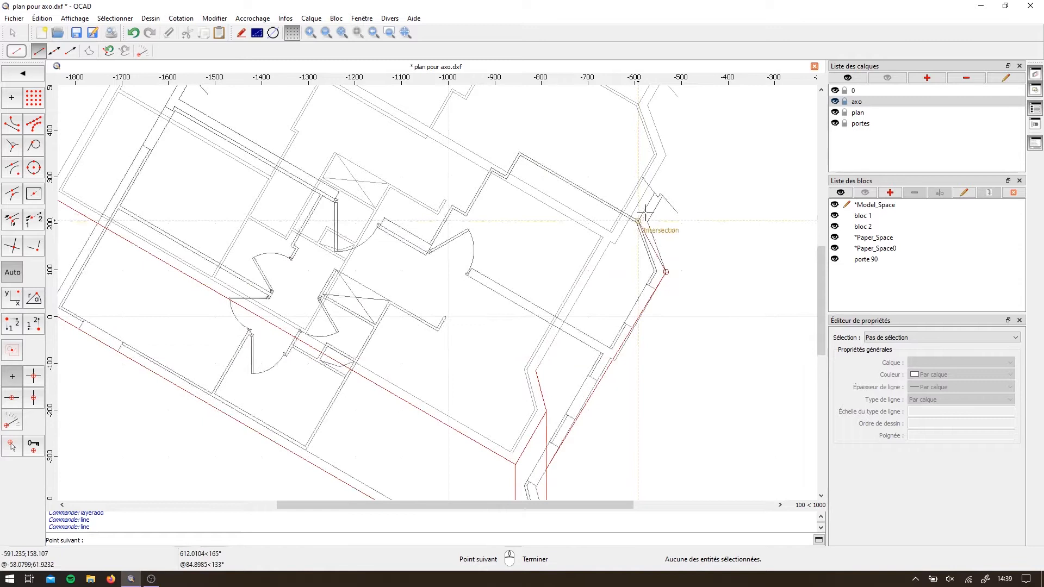
left_click(629, 229)
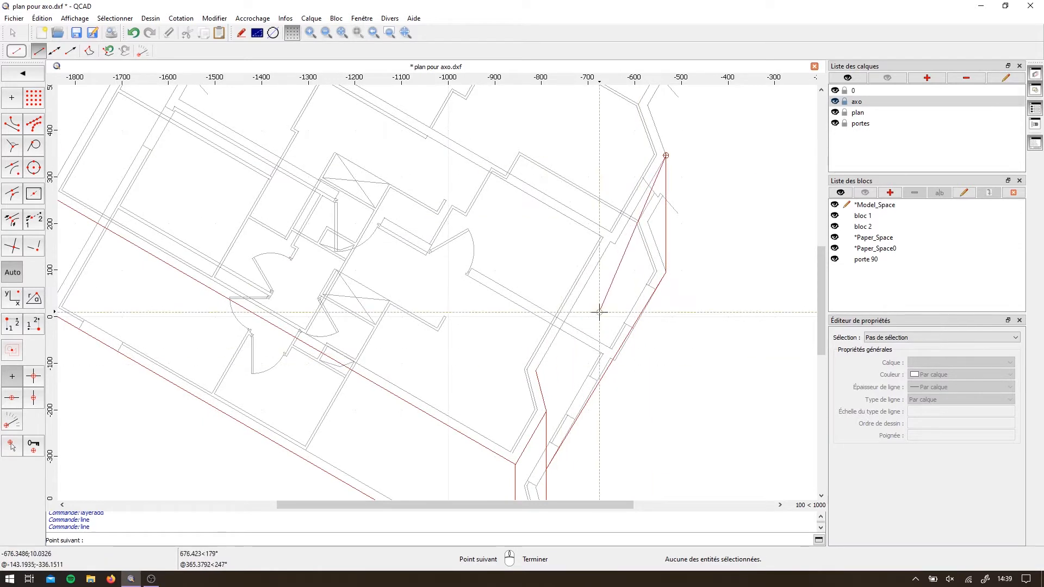
key("ctrl+z")
key("ctrl+z")
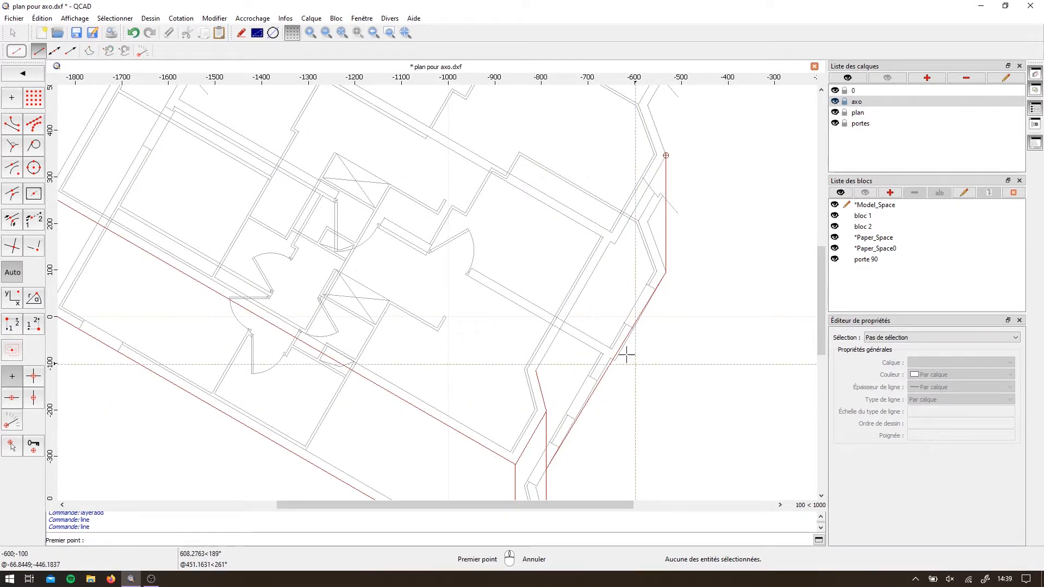
Outline the first window wall with its lower edge to the small setback, a 250 high vertical edge and its upper edge to the recess
mouse_move(700, 420)
middle_mouse_down()
mouse_move(616, 368)
mouse_move(546, 373)
middle_mouse_up()
left_click(515, 366)
scroll(573, 252, "up", 3)
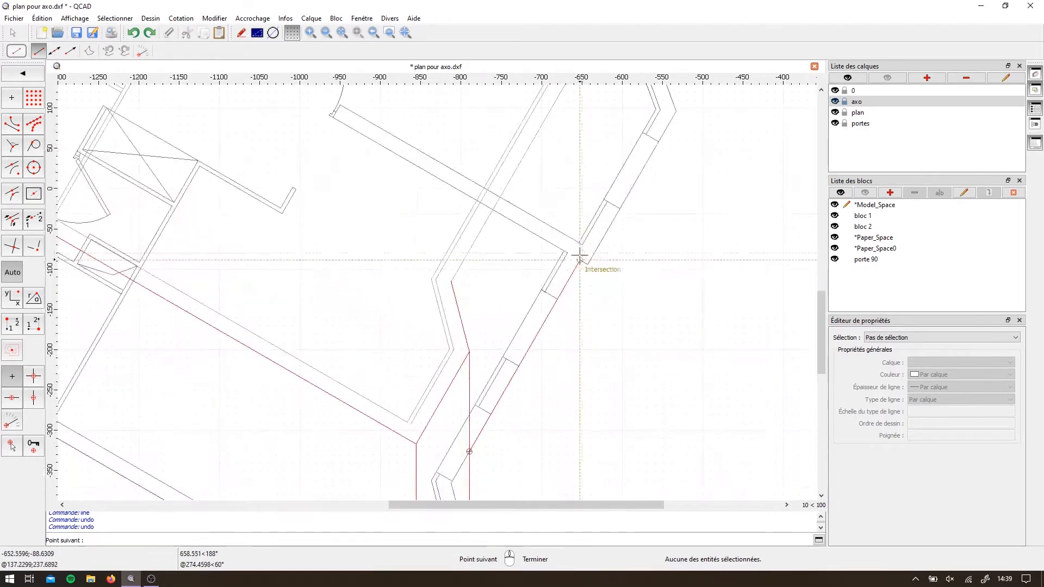
scroll(531, 284, "down", 3)
scroll(543, 241, "up", 3)
left_click(547, 239)
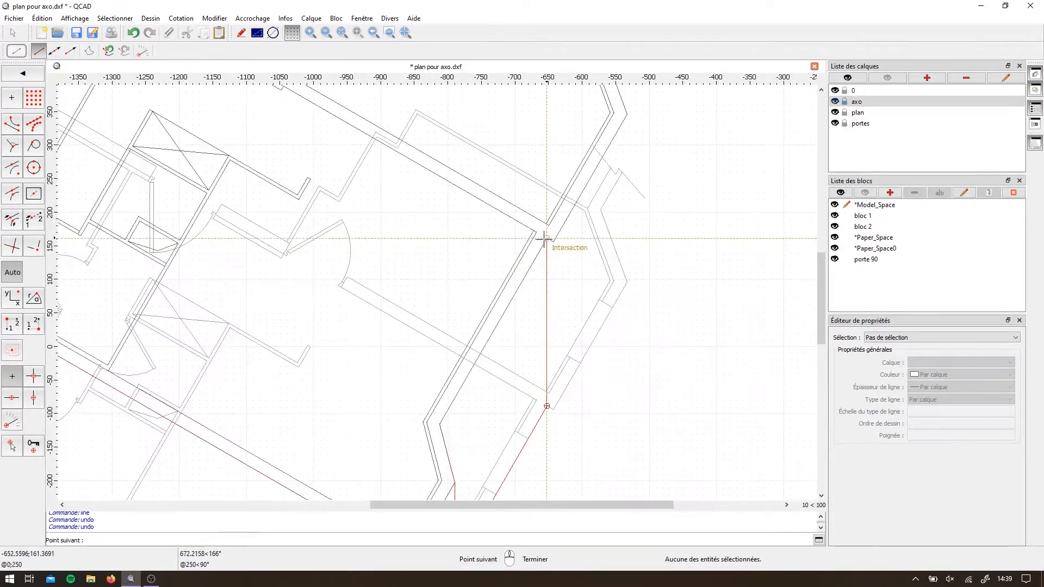
left_click(439, 423)
scroll(392, 354, "down", 3)
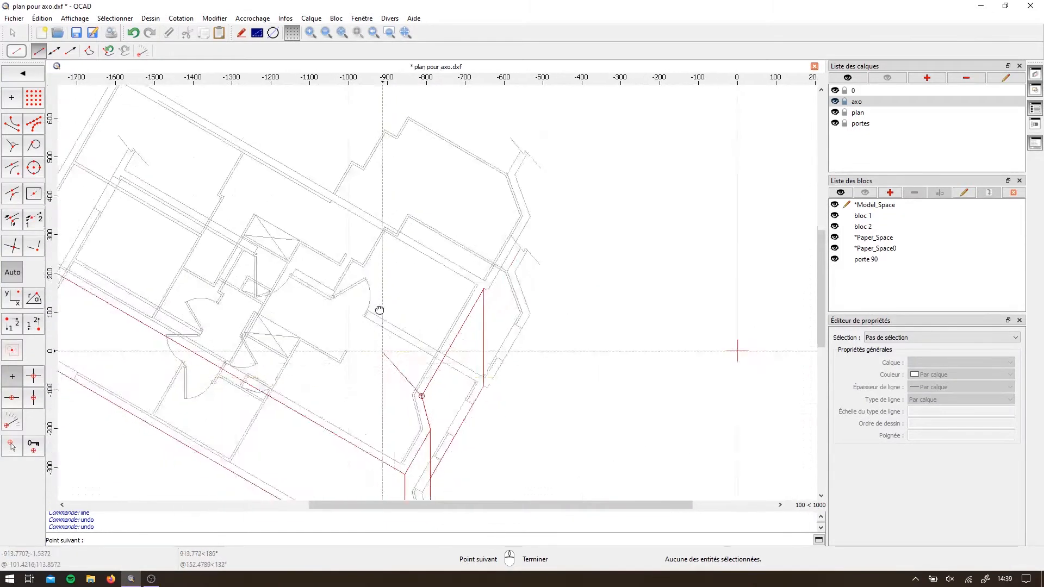
right_click(406, 405)
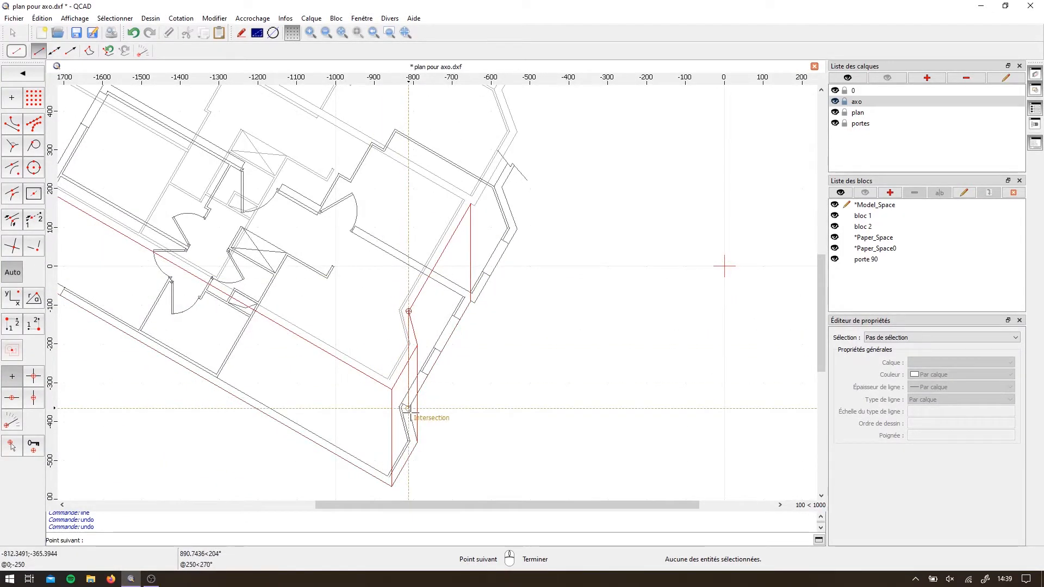
Outline the narrow setback face between the two window walls by joining its lower and upper corners with a second vertical edge
scroll(458, 350, "up", 5)
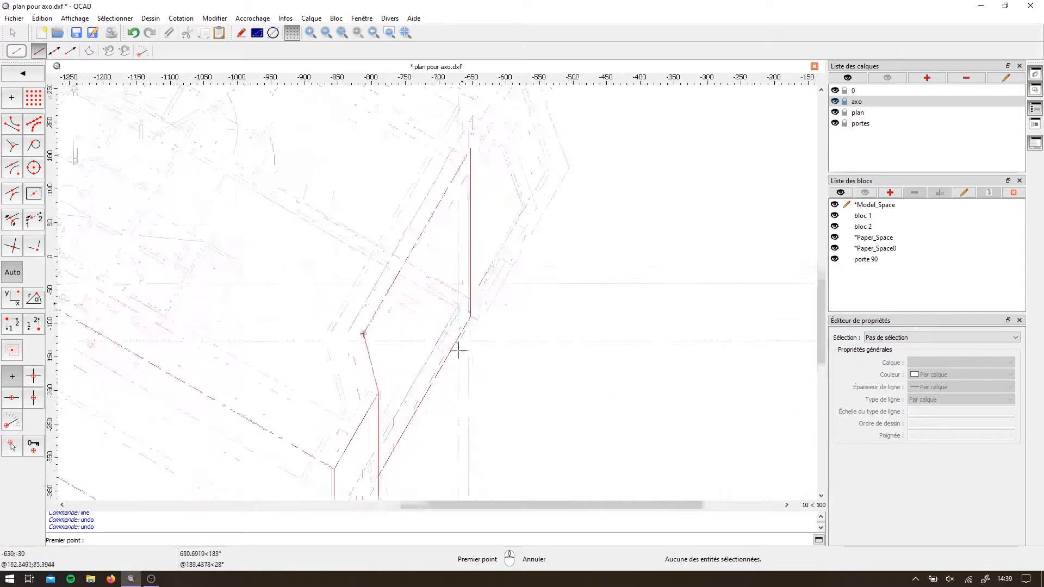
left_click(484, 316)
scroll(486, 315, "down", 3)
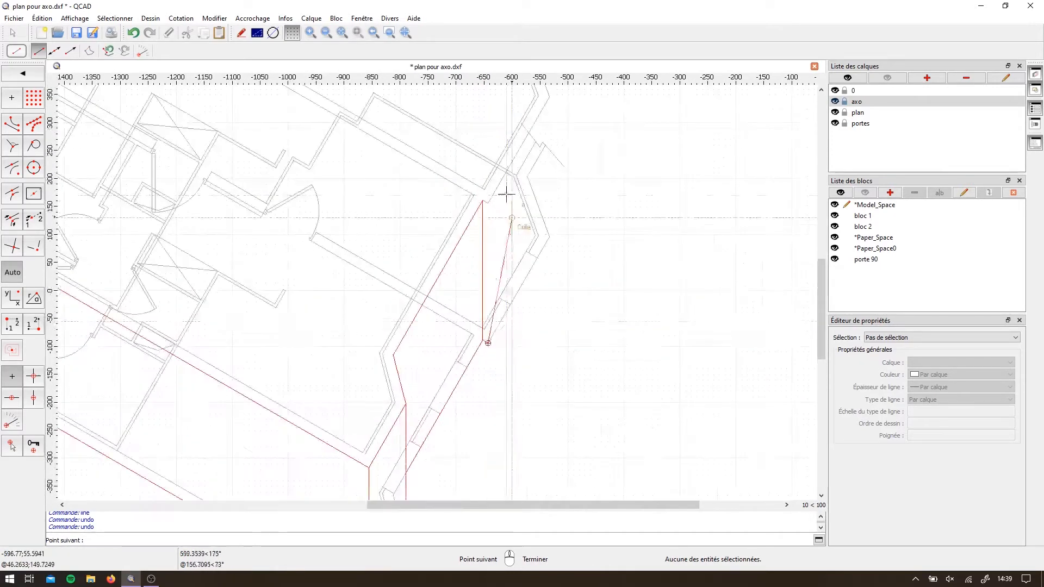
scroll(497, 212, "up", 3)
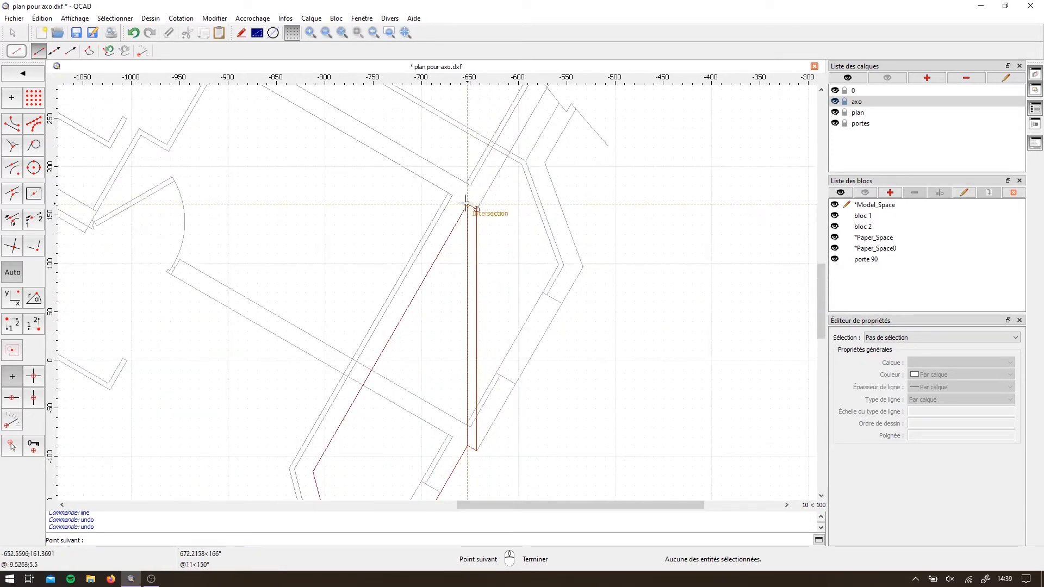
Outline the second window wall from the setback to the far outer corner, and trace the slanted upper edge beyond it
left_click(477, 449)
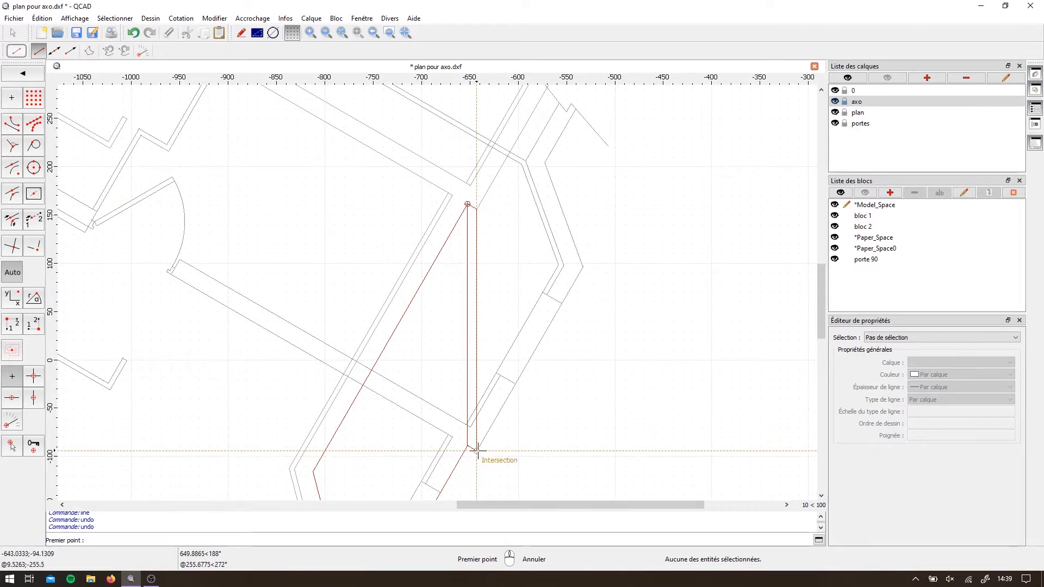
left_click(583, 268)
scroll(555, 332, "down", 2)
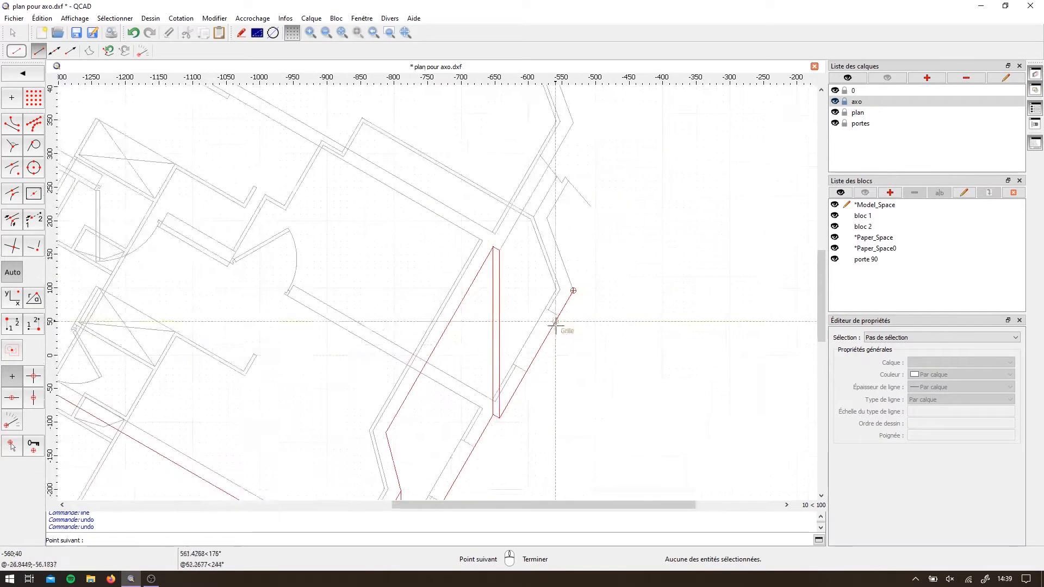
middle_click_drag(557, 326, 566, 415)
left_click(578, 204)
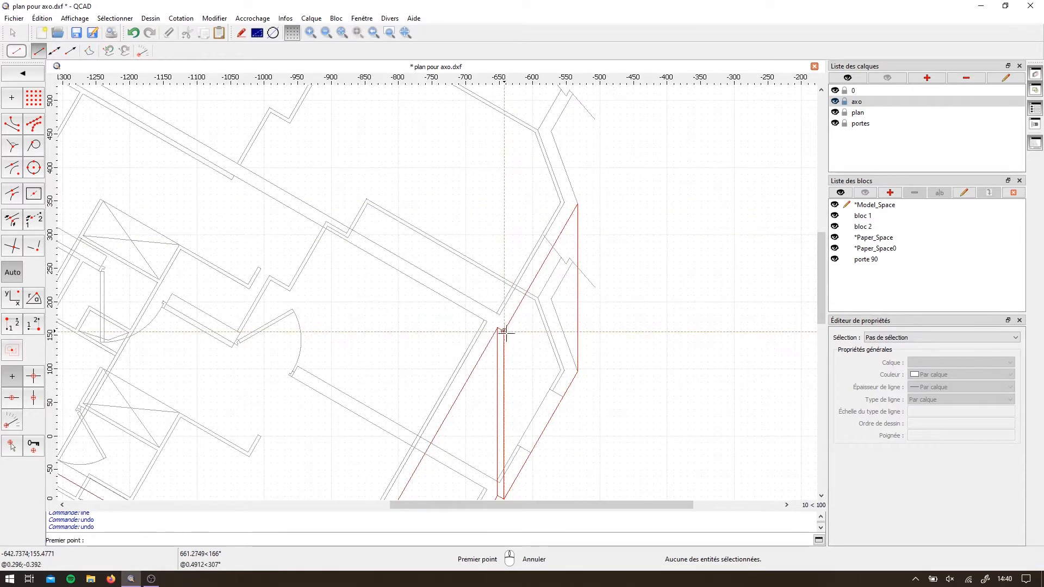
left_click(578, 204)
right_click(578, 203)
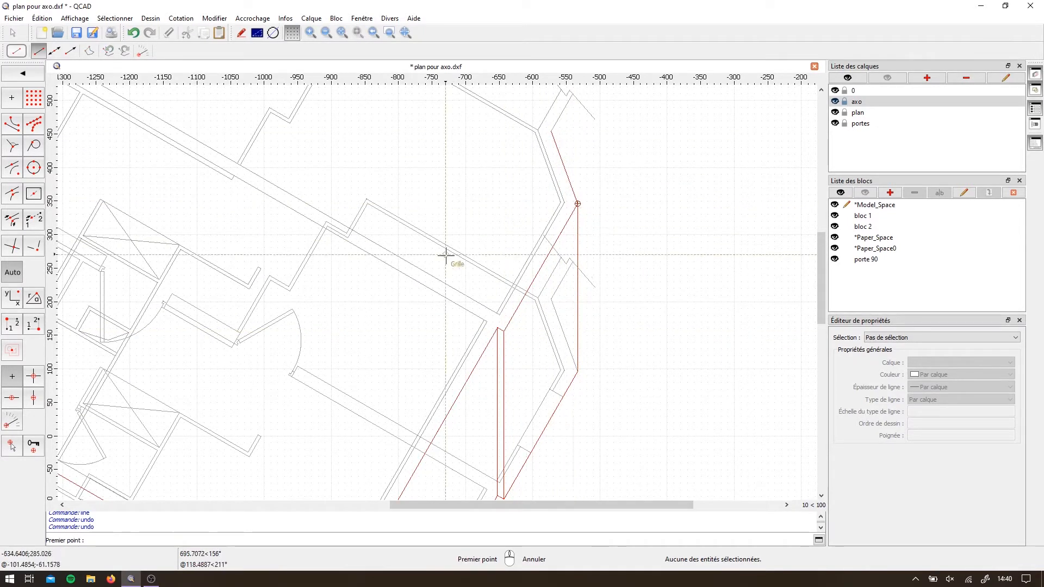
Trace both upper edges of the facade's end wall up to the break line, and draw its 250 high outer vertical edge
scroll(548, 127, "up", 1)
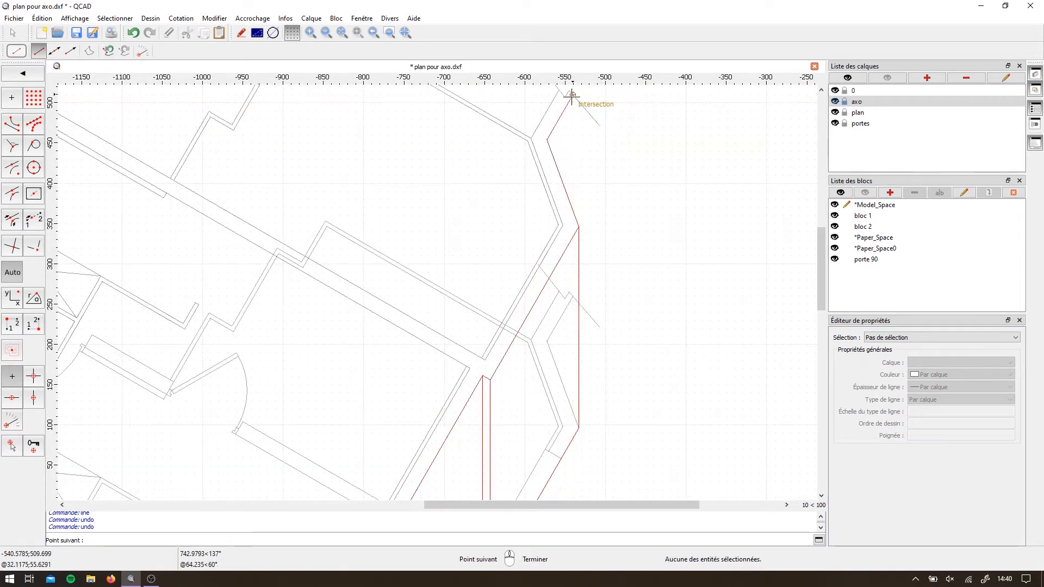
left_click(531, 138)
left_click(559, 90)
right_click(559, 90)
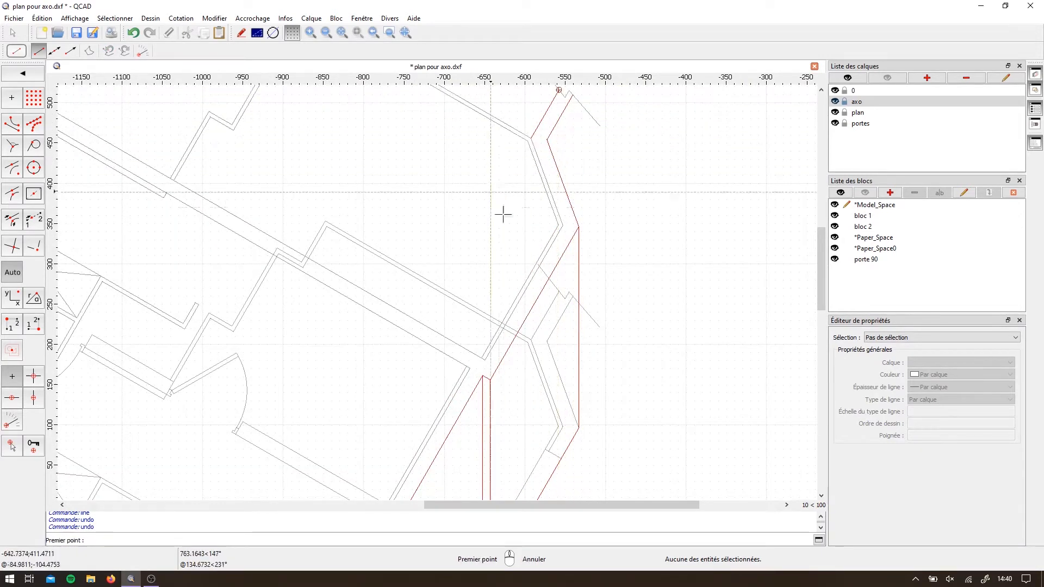
left_click(573, 95)
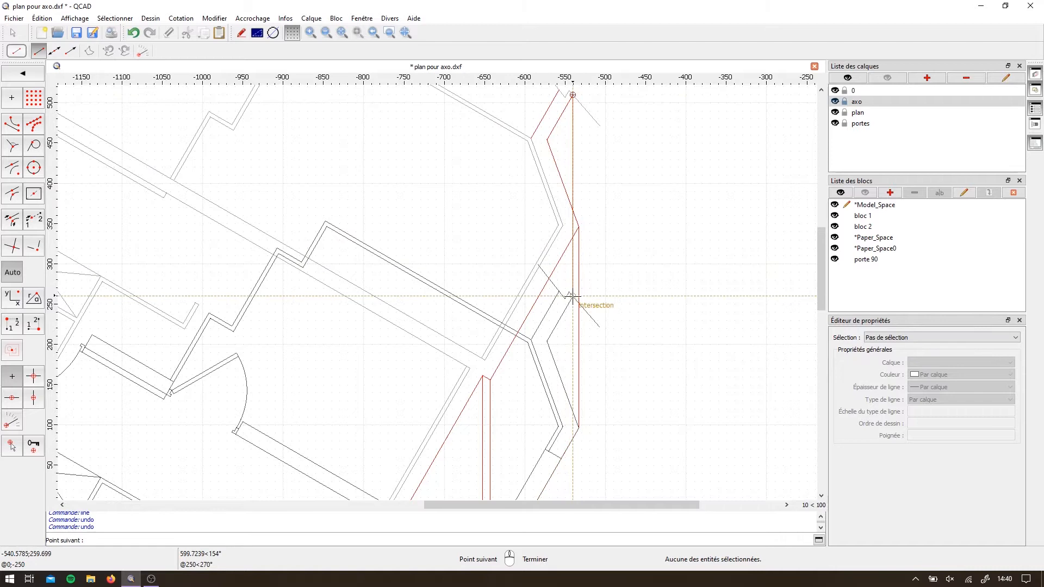
scroll(573, 297, "up", 3)
left_click(572, 297)
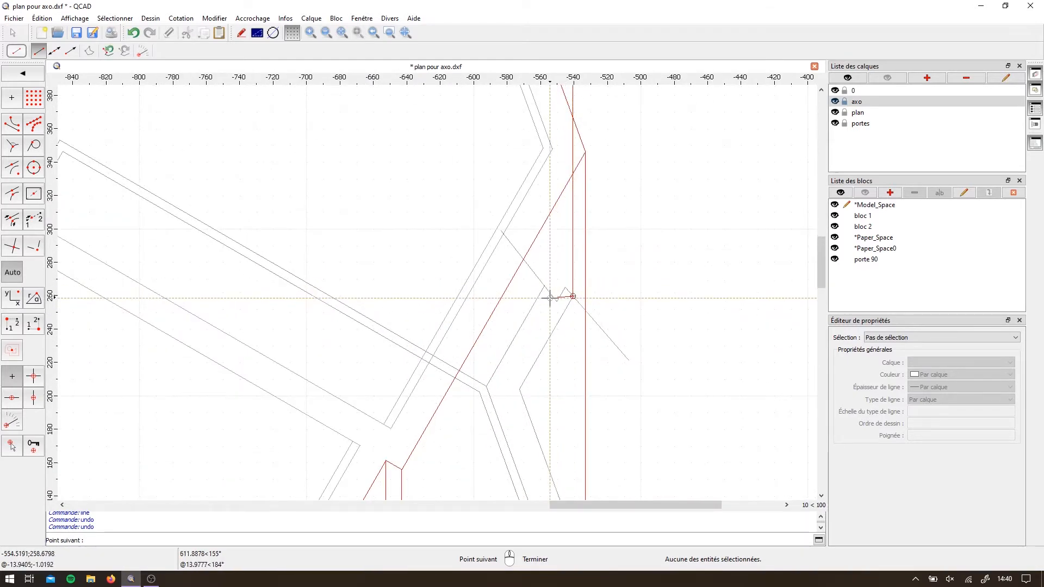
right_click(466, 212)
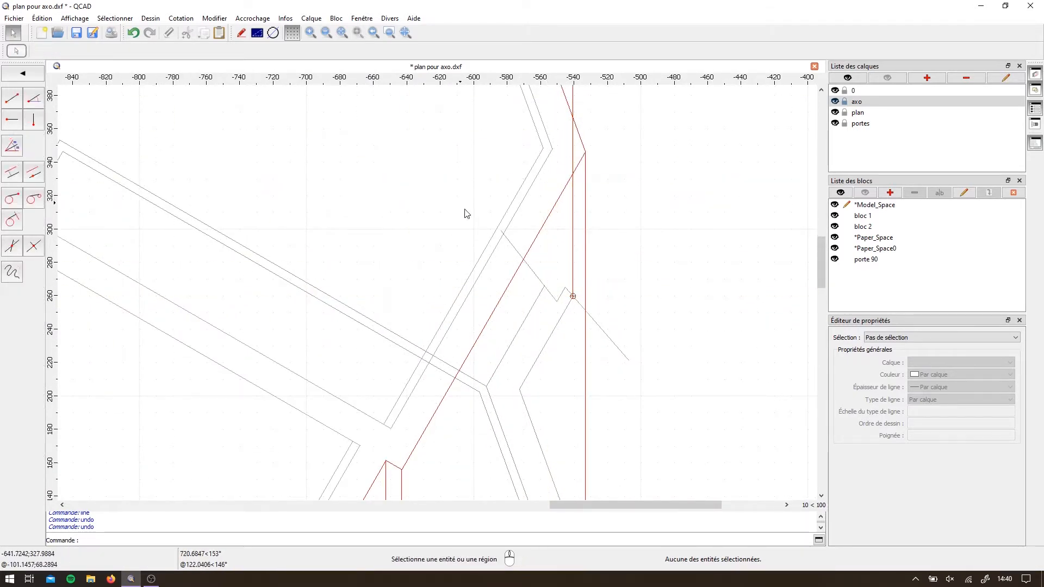
Shorten the end wall's vertical edge to its intersection with the slanted upper edge, and hide the plan layer
left_click(573, 297)
left_click(573, 296)
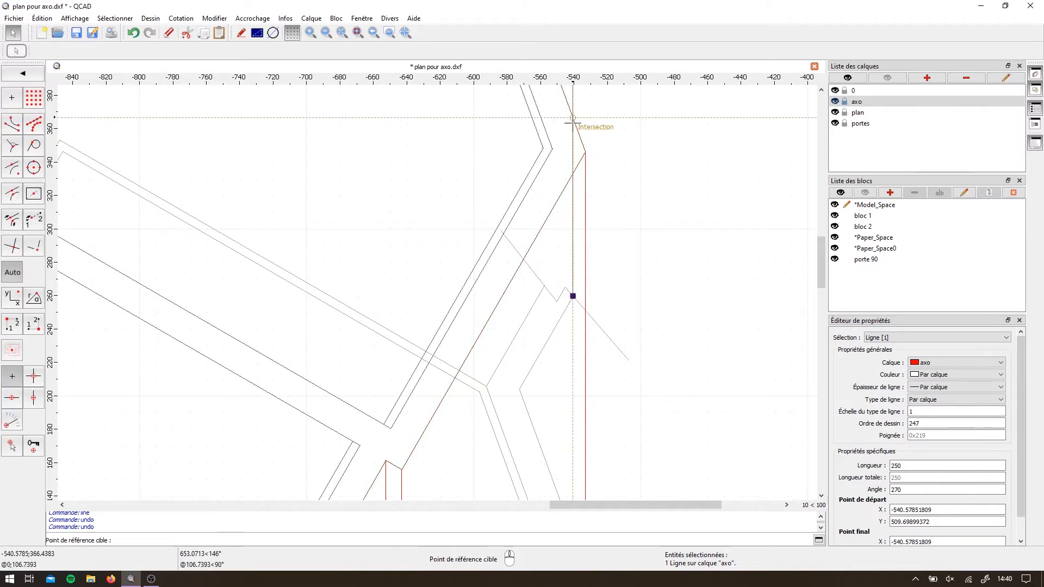
key("Escape")
scroll(519, 303, "down", 2)
scroll(408, 186, "down", 8)
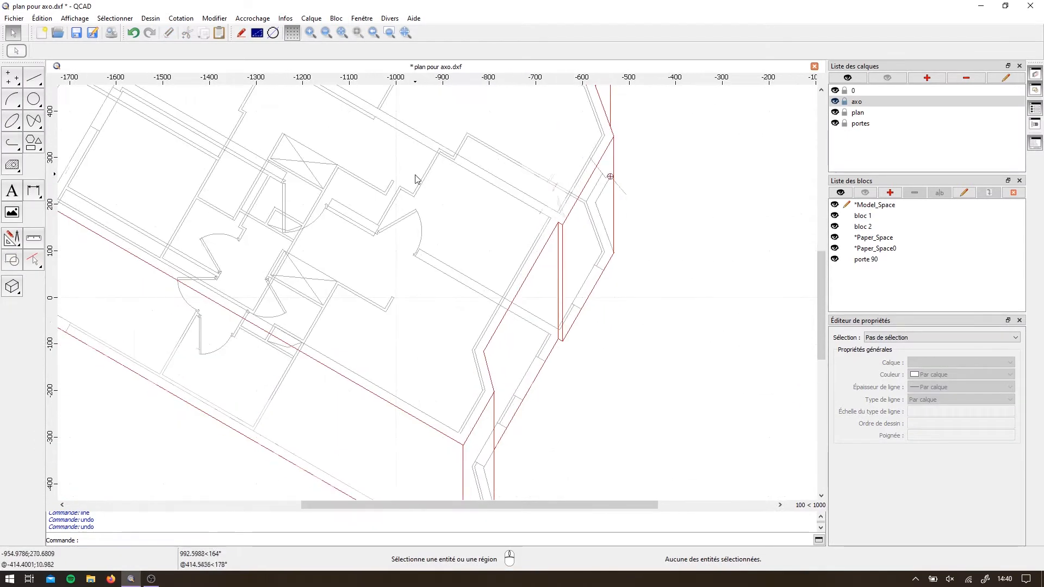
left_click(836, 112)
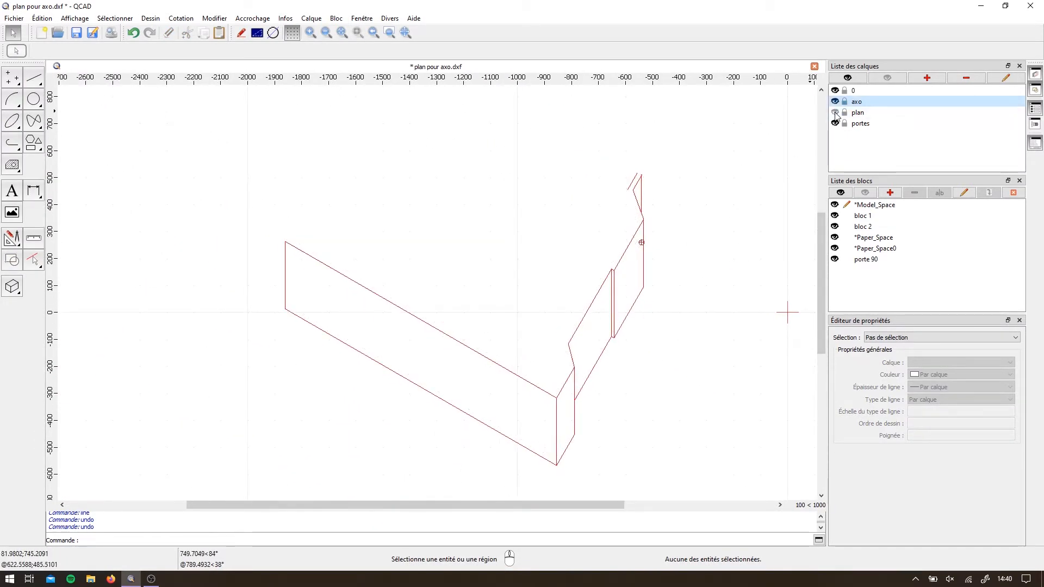
Show the plan layer and lock it so the wall tracing cannot alter it
left_click(836, 113)
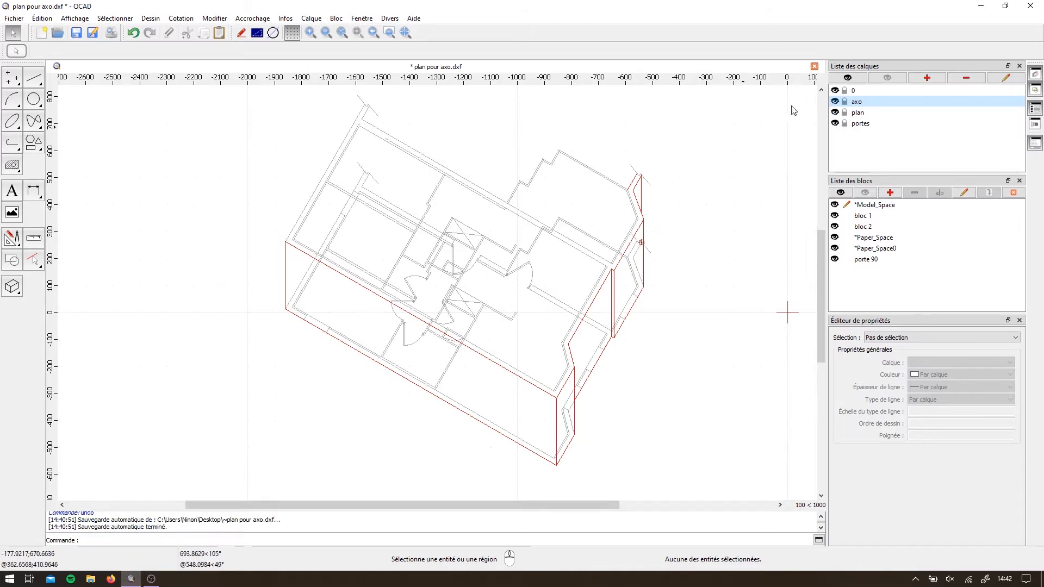
left_click(835, 113)
left_click(835, 113)
Trace the closed inner outline of the far room with the stepped wall, following the raised floor plan
scroll(625, 188, "up", 5)
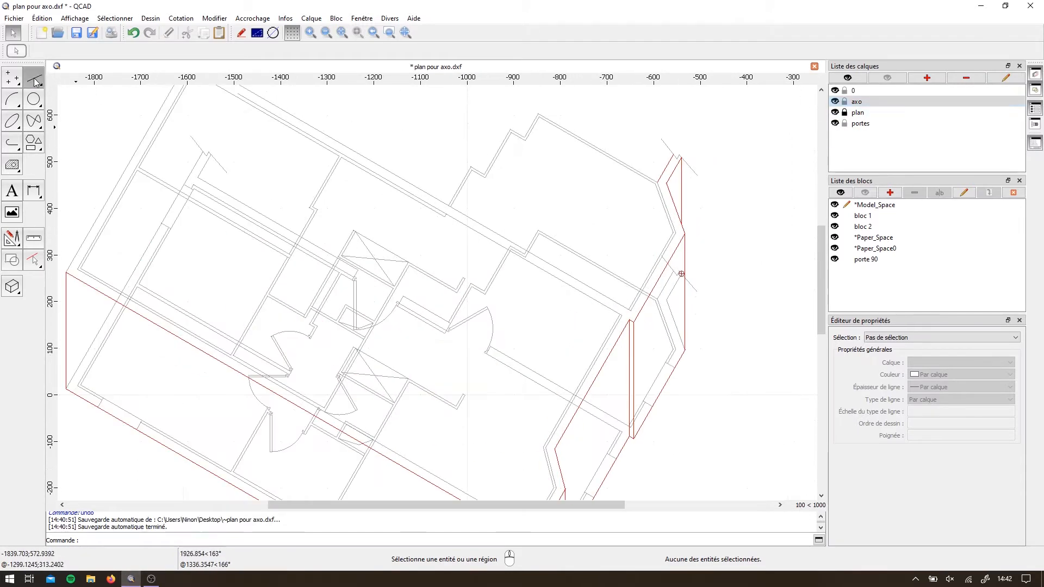
key("l")
key("i")
left_click(604, 370)
scroll(497, 298, "down", 2)
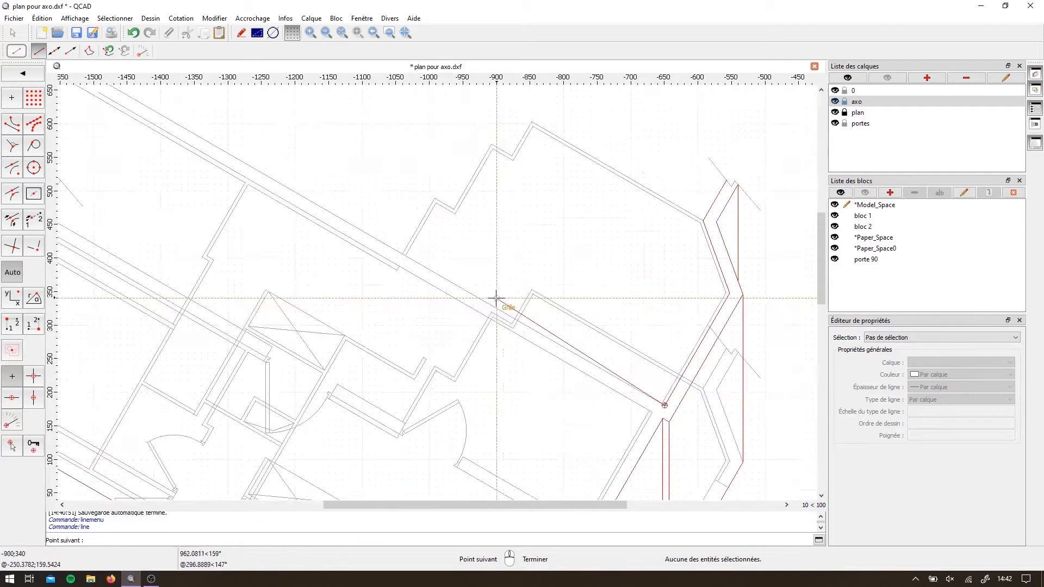
left_click(438, 270)
scroll(460, 247, "up", 2)
left_click(466, 216)
left_click(489, 229)
left_click(534, 151)
left_click(558, 164)
left_click(582, 124)
left_click(784, 237)
left_click(815, 324)
left_click(737, 457)
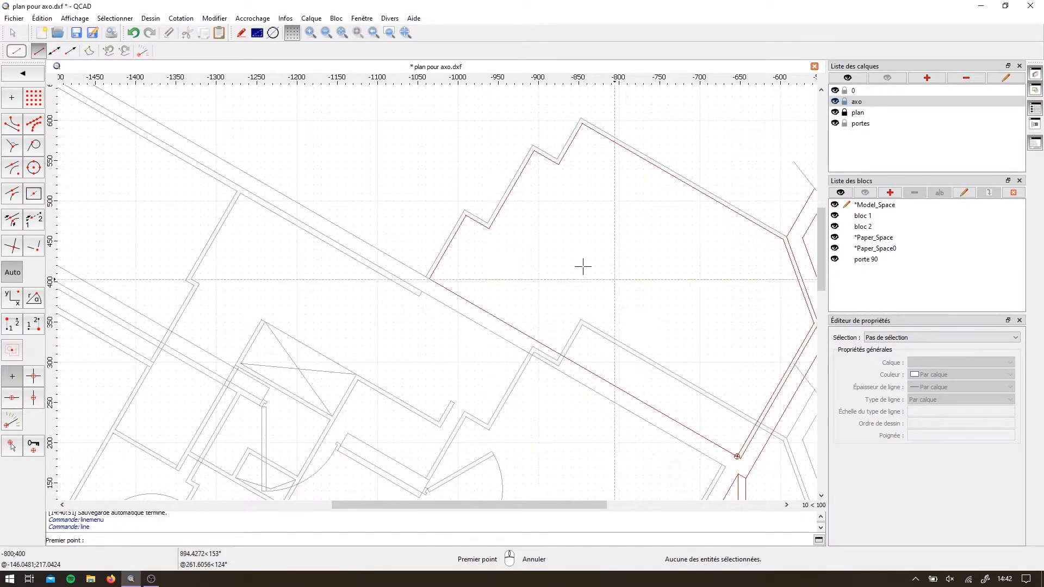
Trace the outer upper edges of the far room's back wall and of its stepped side wall
middle_click_drag(583, 267, 538, 269)
left_click(536, 120)
left_click(741, 240)
right_click(583, 156)
left_click(535, 120)
left_click(512, 161)
right_click(510, 159)
left_click(487, 148)
left_click(442, 226)
left_click(420, 213)
left_click(381, 280)
right_click(385, 277)
Try to join the lower and upper back corners of the stepped room with a vertical edge
scroll(472, 221, "down", 2)
scroll(544, 213, "up", 2)
left_click(522, 236)
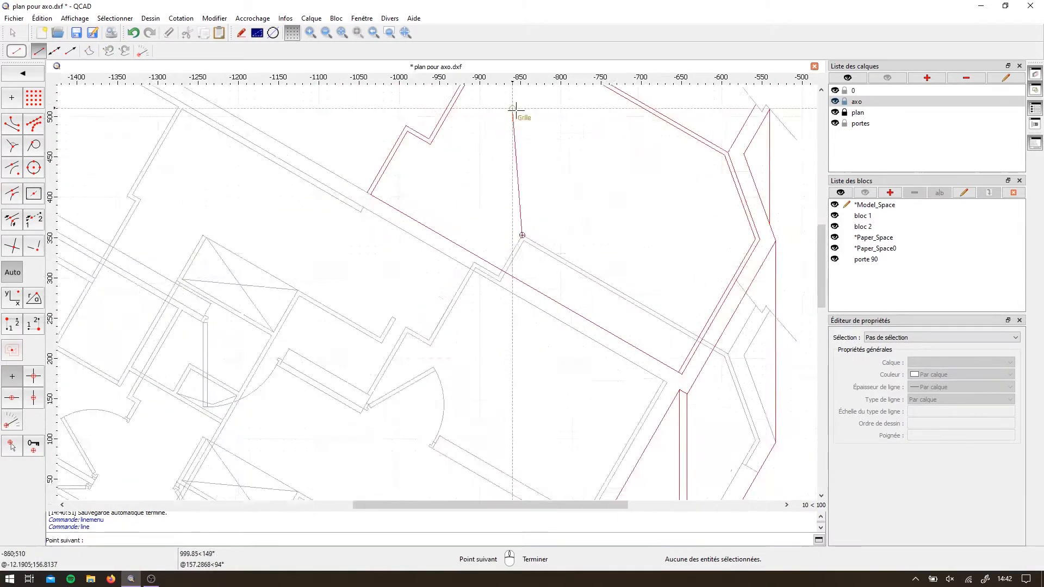
middle_click_drag(516, 110, 535, 212)
left_click(543, 138)
right_click(543, 139)
scroll(516, 373, "up", 2)
left_click(523, 373)
scroll(575, 201, "up", 10)
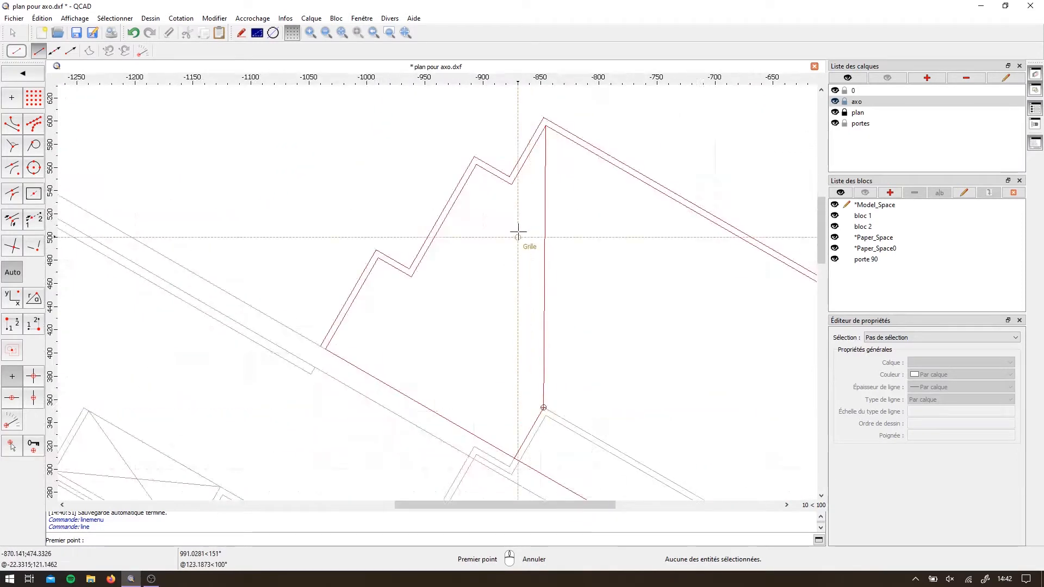
key("ctrl+z")
key("ctrl+z")
scroll(419, 356, "down", 10)
middle_click_drag(696, 391, 571, 341)
middle_click_drag(338, 98, 482, 260)
scroll(484, 416, "up", 11)
left_click(571, 207)
scroll(530, 288, "down", 13)
scroll(543, 130, "up", 10)
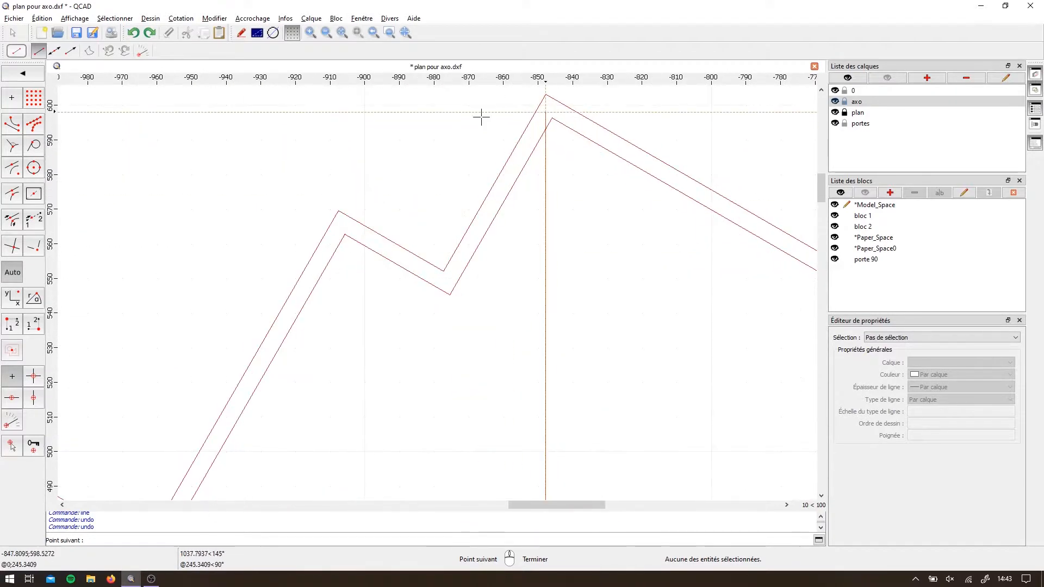
scroll(489, 124, "down", 8)
scroll(497, 333, "up", 4)
right_click(497, 326)
Draw the vertical edge at the stepped room's inner back corner, and trace the two floor edges meeting at its foot
left_click(496, 312)
scroll(490, 374, "down", 4)
left_click(496, 146)
right_click(484, 337)
scroll(478, 381, "up", 3)
right_click(469, 389)
left_click(515, 325)
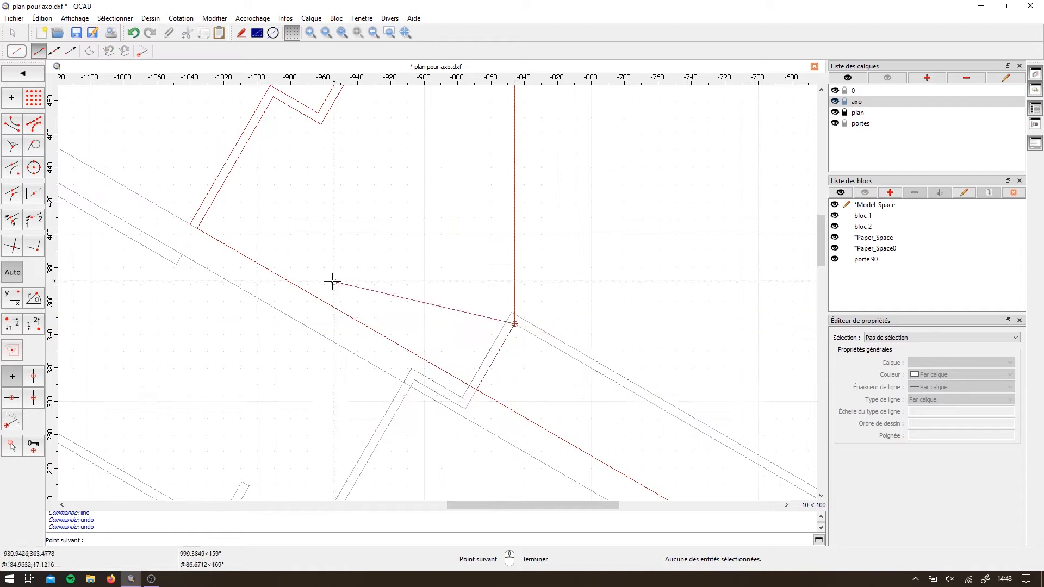
scroll(330, 281, "down", 4)
left_click(595, 403)
right_click(592, 400)
Draw four vertical edges between the upper and lower plans at the remaining inner corners of the stepped wall
left_click(394, 142)
scroll(402, 341, "up", 3)
left_click(390, 345)
scroll(382, 350, "down", 3)
scroll(363, 333, "up", 2)
left_click(364, 331)
scroll(373, 325, "down", 4)
left_click(374, 188)
right_click(374, 188)
scroll(374, 188, "up", 2)
left_click(328, 264)
left_click(328, 466)
right_click(328, 463)
left_click(306, 251)
left_click(305, 453)
right_click(307, 452)
Hide the plan layer and trim the four vertical edges of the stepped wall to the room's front edge
scroll(618, 180, "down", 2)
left_click(835, 113)
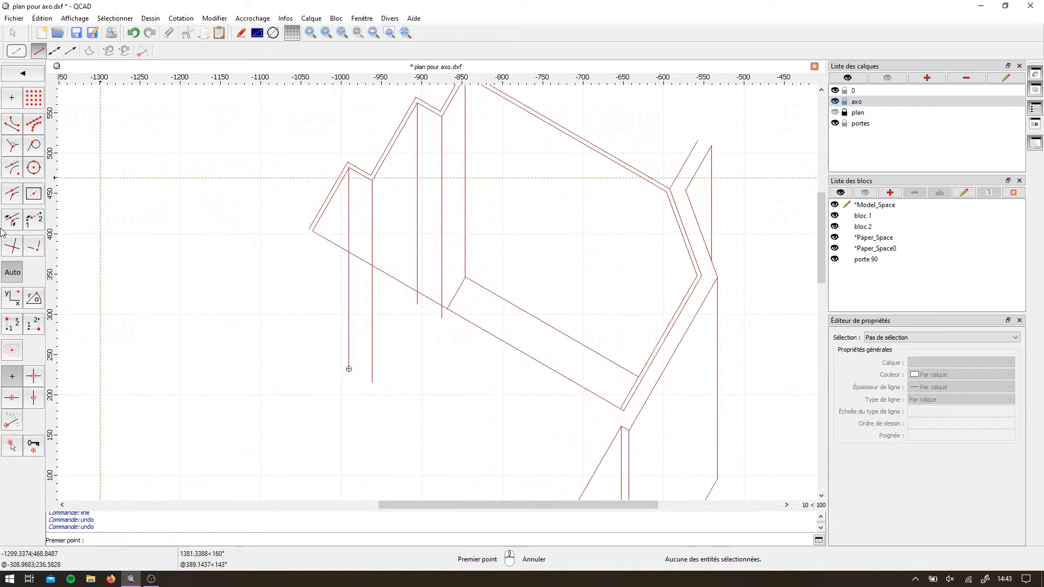
left_click(14, 76)
left_click(16, 75)
left_click(11, 235)
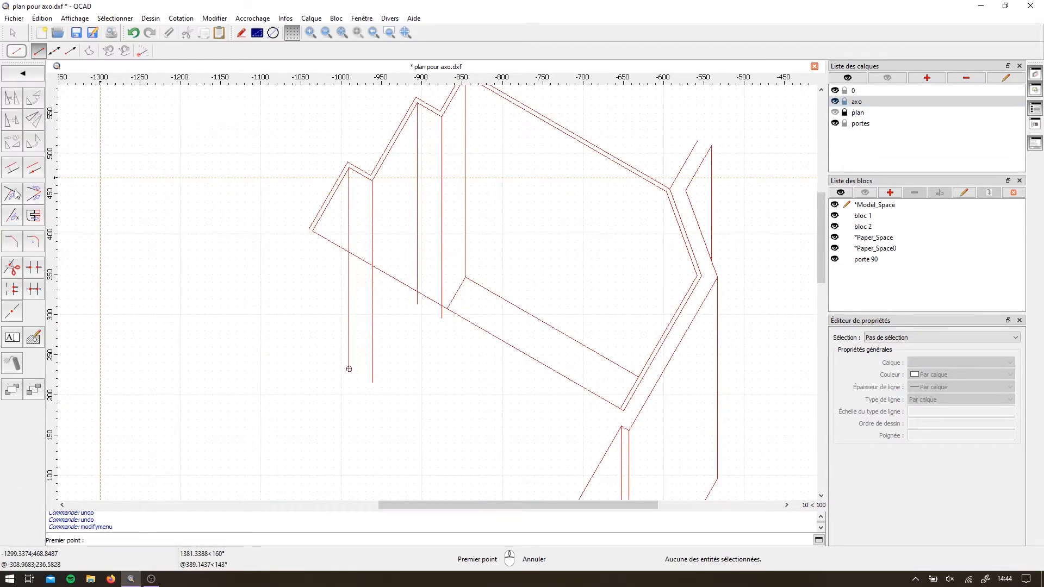
left_click(12, 194)
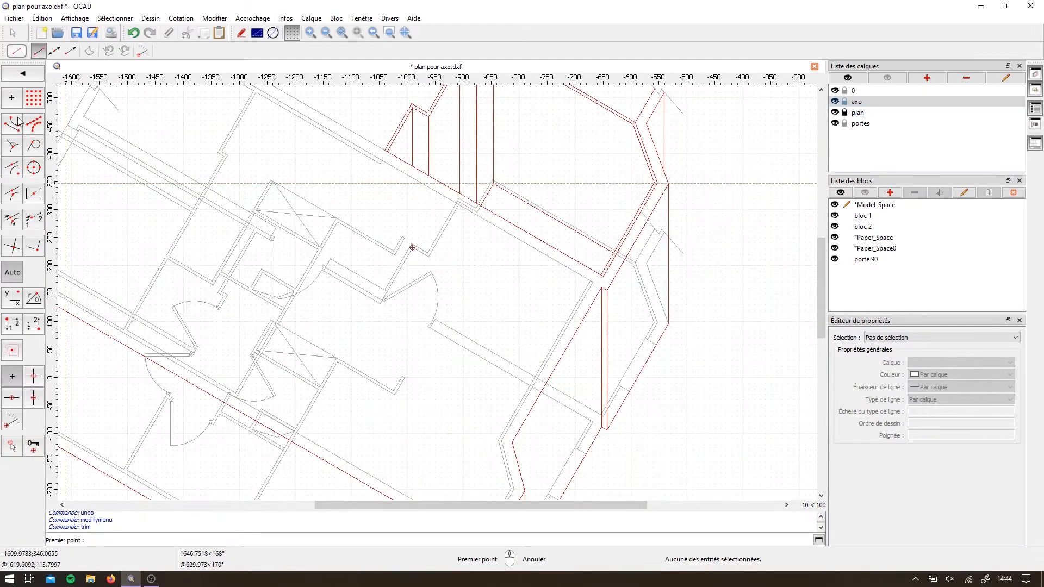
Trace the main room's inner upper edge along the long wall, 512 long at 150°, up to the partition corner
left_click(19, 76)
left_click(21, 75)
left_click(33, 76)
scroll(424, 291, "down", 1)
scroll(748, 347, "up", 1)
middle_click_drag(565, 275, 669, 327)
scroll(566, 332, "down", 3)
scroll(563, 485, "up", 5)
middle_click_drag(562, 485, 566, 359)
left_click(566, 356)
middle_click_drag(219, 178, 449, 368)
scroll(614, 427, "down", 3)
middle_click_drag(572, 393, 503, 272)
scroll(455, 291, "up", 4)
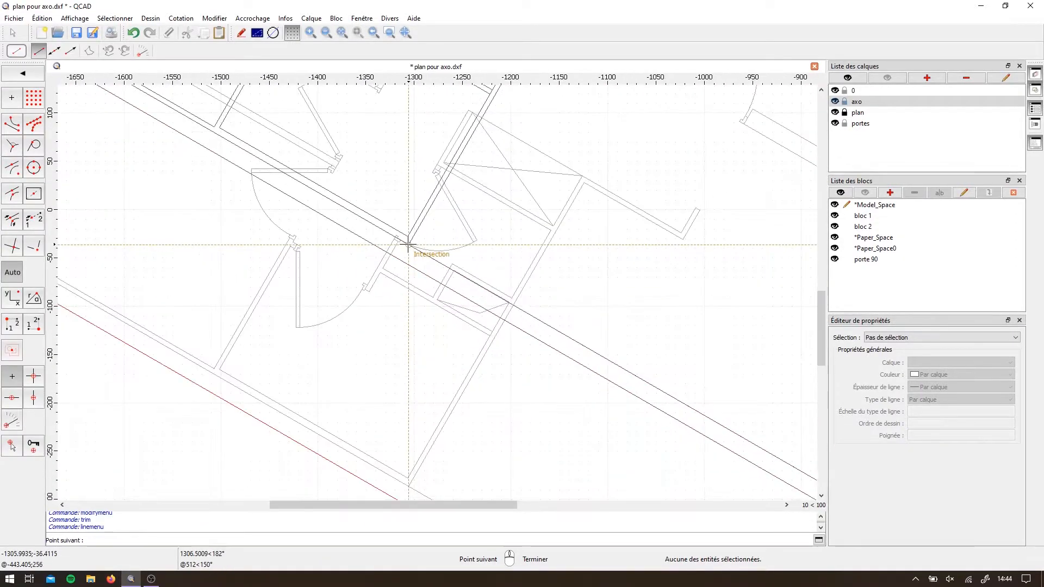
left_click(408, 245)
Continue the outline 363 long at 60° along the partition, and follow its short return to the free end
scroll(408, 244, "down", 3)
middle_click_drag(408, 244, 349, 345)
scroll(452, 180, "up", 5)
middle_click_drag(452, 179, 477, 243)
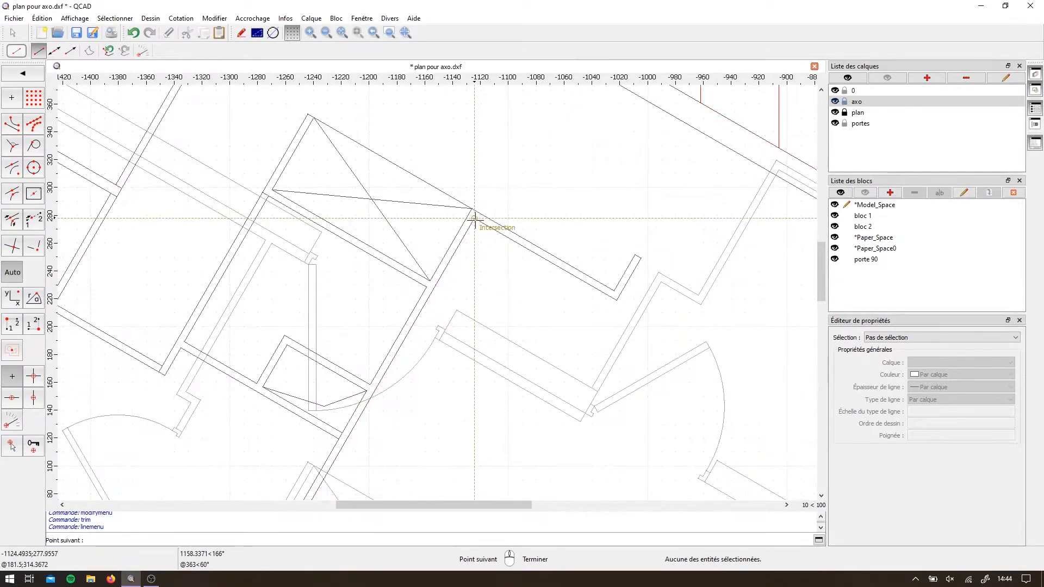
left_click(640, 257)
scroll(532, 295, "down", 5)
right_click(517, 305)
Trace the main room's edge along the wall shared with the stepped room, and continue down the inside of the window walls
scroll(559, 234, "up", 3)
left_click(552, 179)
middle_click_drag(680, 256, 424, 181)
left_click(660, 317)
scroll(459, 337, "down", 3)
middle_click_drag(527, 174, 517, 121)
scroll(550, 330, "up", 3)
left_click(550, 331)
left_click(573, 415)
middle_click_drag(573, 415, 573, 286)
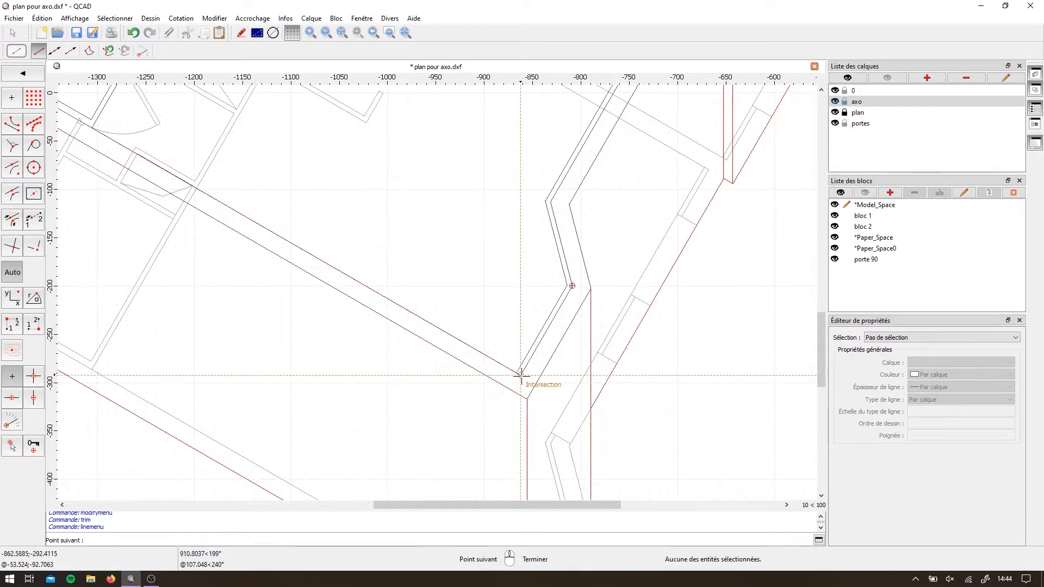
Trace the second parallel edge inside the window walls up to the shared wall, and hide the plan layer
left_click(574, 281)
left_click(552, 204)
scroll(399, 313, "down", 2)
scroll(615, 305, "up", 3)
left_click(617, 313)
scroll(489, 266, "down", 6)
right_click(427, 226)
left_click(836, 114)
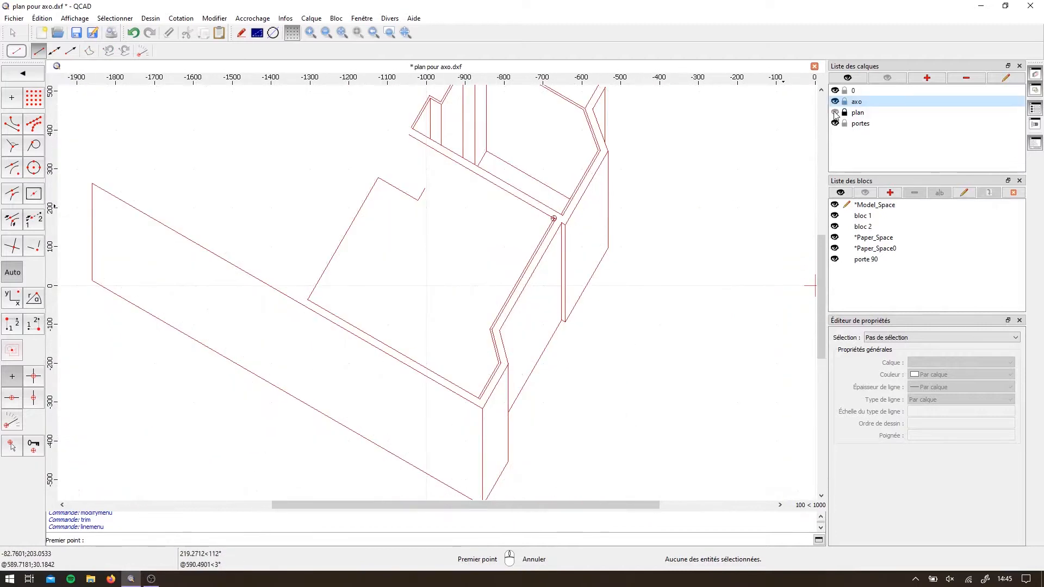
Outline the narrow end face of the partition's return with its two vertical edges and the lower edge
scroll(397, 257, "up", 3)
left_click(446, 140)
scroll(450, 332, "up", 2)
left_click(443, 297)
left_click(428, 327)
scroll(443, 305, "down", 1)
left_click(455, 207)
right_click(453, 229)
Draw the lower edge of the partition's adjoining face and the vertical edge at its inner corner
left_click(455, 407)
left_click(373, 359)
left_click(373, 159)
right_click(372, 177)
Trace the partition's floor edge from the foot of that vertical to the long wall, and hide the plan layer
left_click(373, 360)
scroll(155, 467, "up", 4)
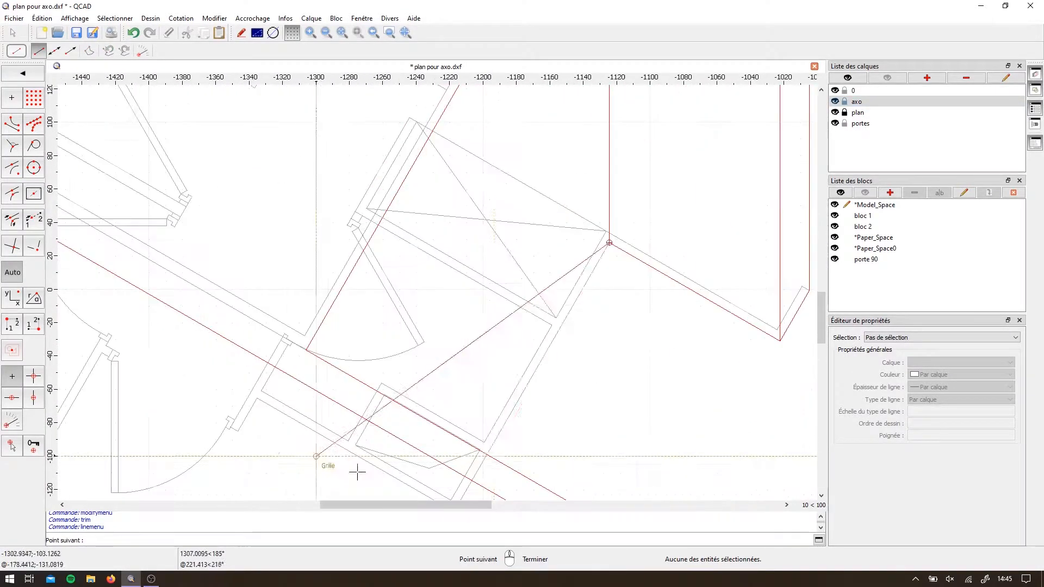
left_click(488, 454)
right_click(473, 430)
scroll(440, 370, "down", 5)
left_click(836, 113)
scroll(472, 307, "down", 4)
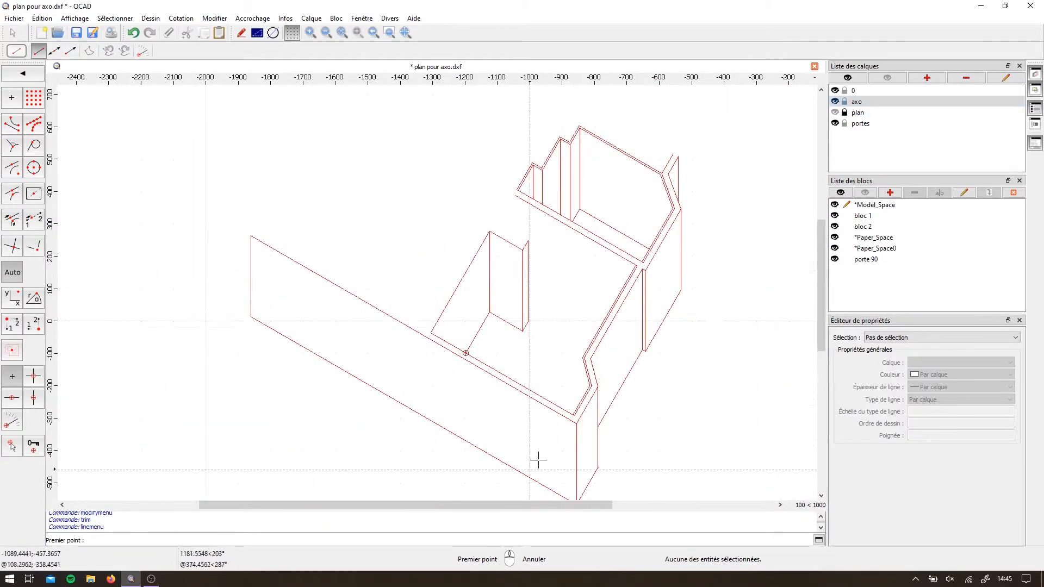
Show the plan layer and trace the upper wall edges of the space behind the partition beside the long wall
left_click(835, 112)
scroll(544, 216, "up", 8)
left_click(278, 150)
scroll(278, 150, "down", 3)
scroll(327, 206, "up", 3)
left_click(342, 219)
scroll(345, 228, "down", 3)
left_click(216, 161)
scroll(205, 164, "up", 4)
left_click(213, 163)
left_click(501, 330)
scroll(465, 333, "down", 5)
Trace the upper wall edges of the closet and the small duct beside the partition over the plan
middle_click_drag(399, 373, 426, 217)
scroll(457, 233, "up", 2)
left_click(466, 235)
left_click(284, 191)
middle_click_drag(284, 191, 367, 302)
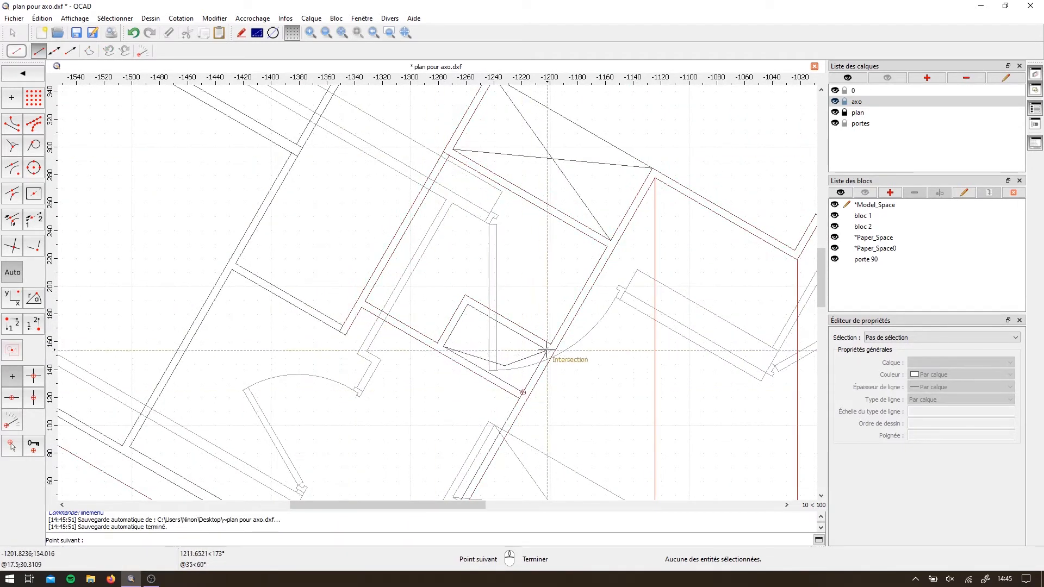
Trace the upper wall edges of the small room next to the duct, running down to the long front wall and back
middle_click_drag(441, 305, 499, 66)
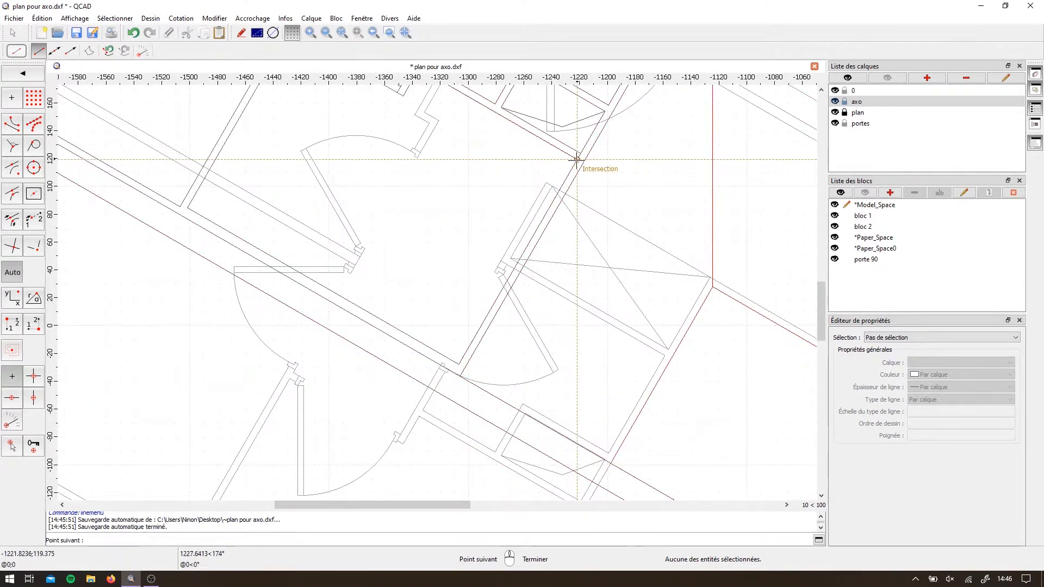
left_click(181, 204)
left_click(263, 143)
scroll(331, 189, "up", 3)
left_click(349, 186)
right_click(346, 189)
scroll(245, 224, "down", 5)
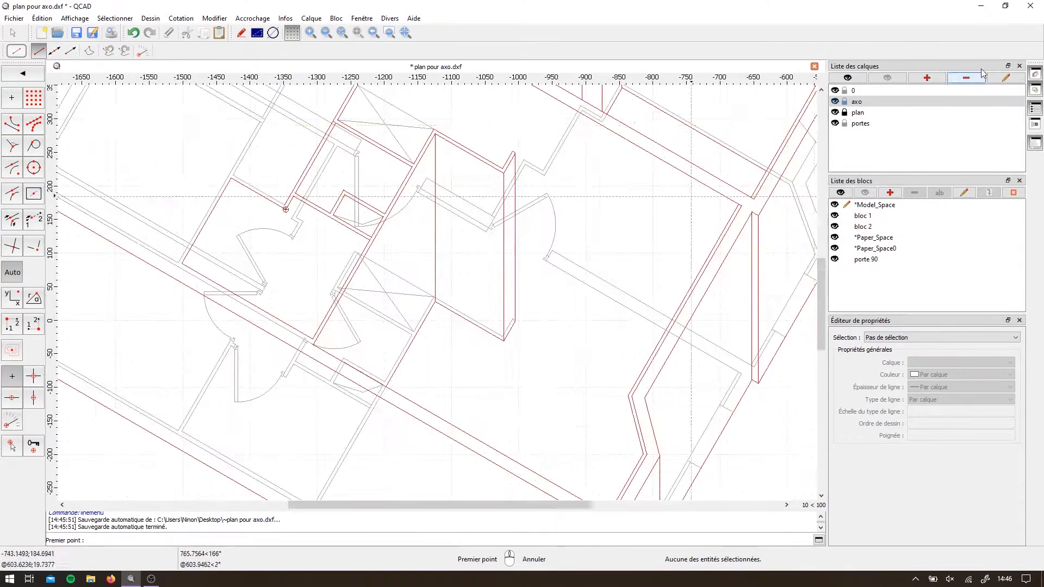
Draw vertical edges down from the inner corners of the duct and the closet, and cut them off at the wall edge below
left_click(835, 113)
scroll(521, 264, "down", 4)
scroll(408, 269, "up", 3)
left_click(835, 113)
scroll(525, 206, "up", 3)
left_click(410, 201)
scroll(410, 443, "up", 5)
scroll(466, 358, "down", 5)
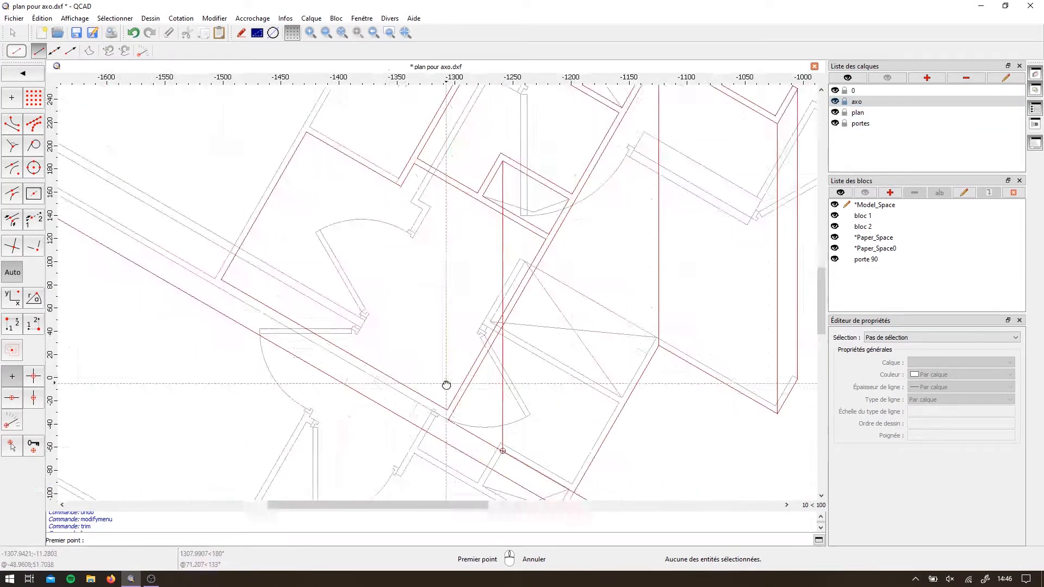
scroll(468, 261, "down", 5)
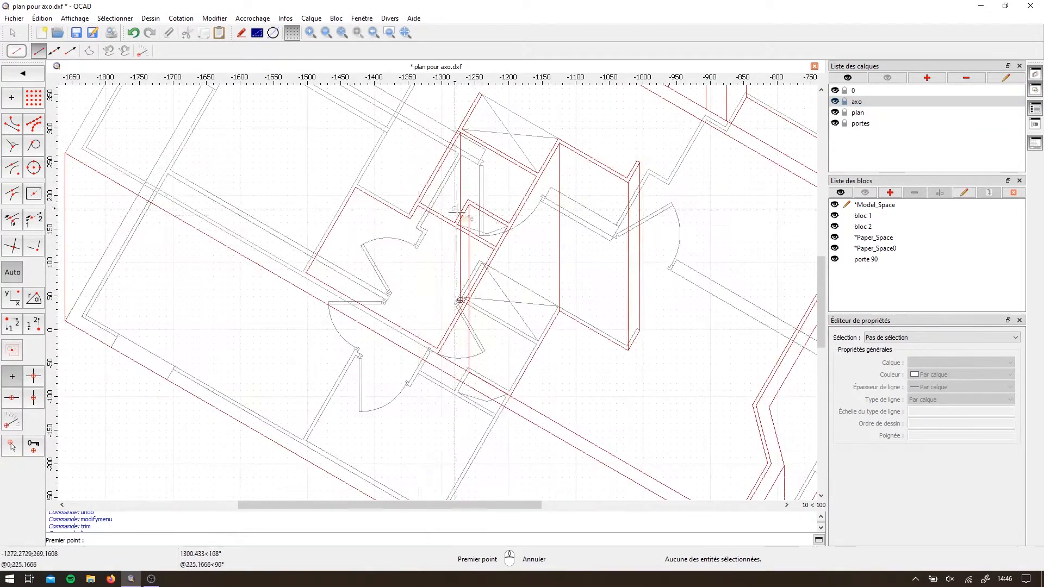
left_click(23, 75)
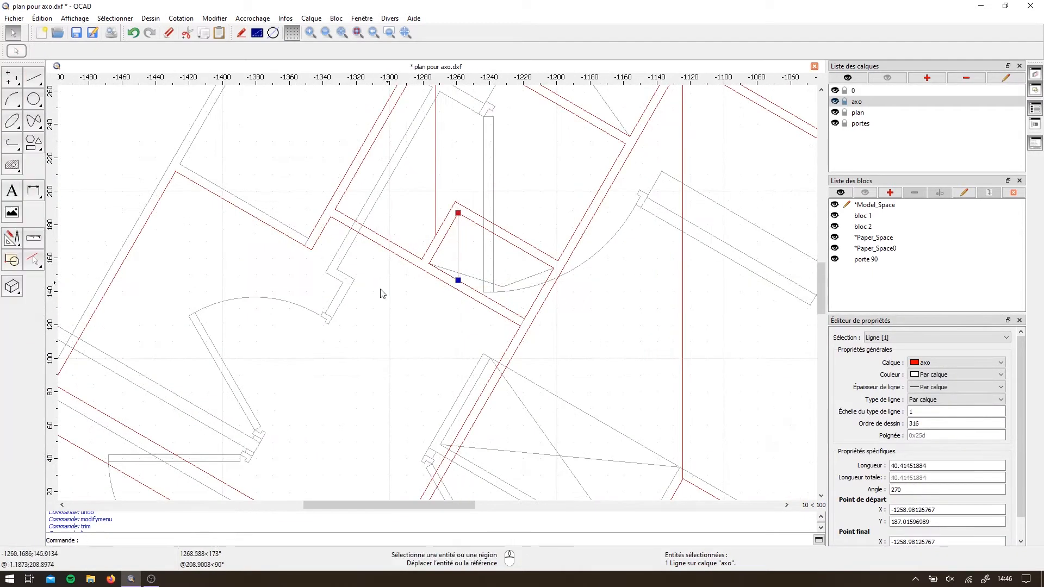
left_click(381, 291)
Move the upper end of the closet's vertical edge onto the closet's inner wall corner
scroll(371, 315, "down", 5)
scroll(371, 147, "up", 2)
left_click(400, 130)
scroll(396, 250, "up", 4)
left_click_drag(400, 129, 394, 252)
scroll(376, 252, "down", 3)
left_click(393, 102)
scroll(393, 260, "up", 4)
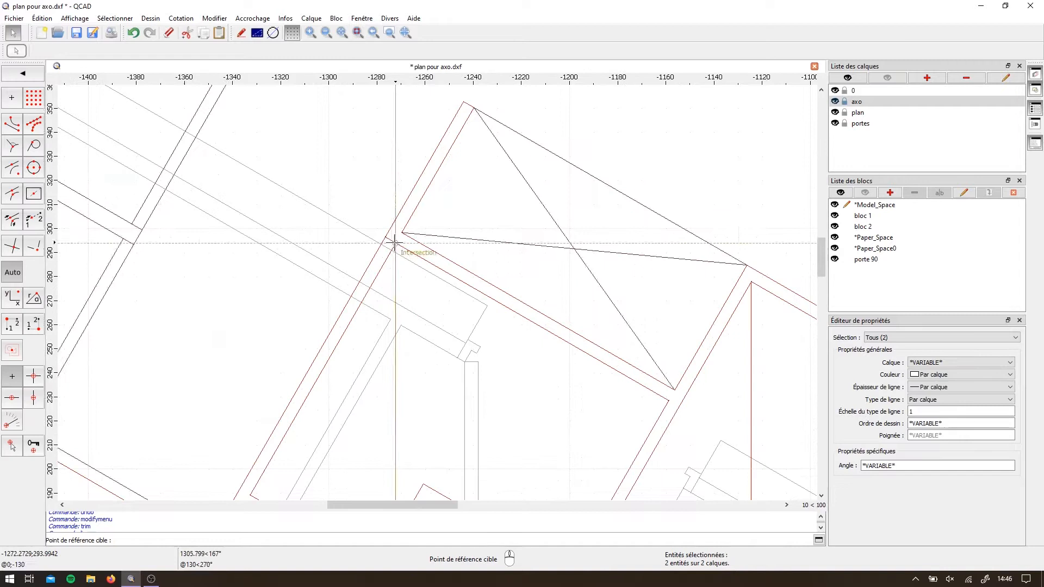
left_click(394, 242)
key("Escape")
scroll(425, 280, "down", 9)
scroll(411, 325, "up", 3)
left_click(836, 113)
scroll(718, 195, "down", 3)
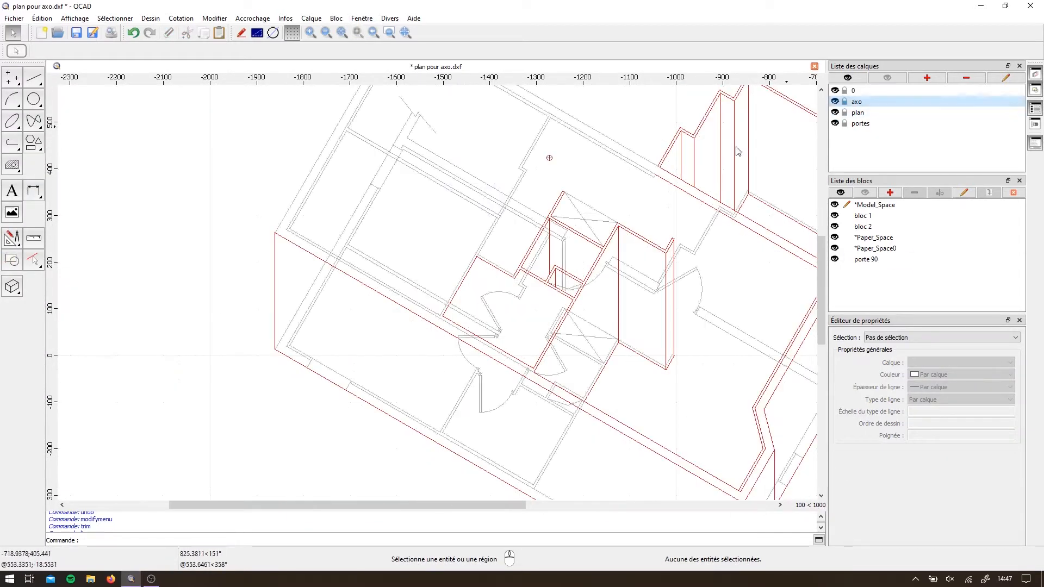
Cross the top of the rectangular shaft behind the closet with two diagonals
scroll(609, 153, "up", 5)
key("l")
key("i")
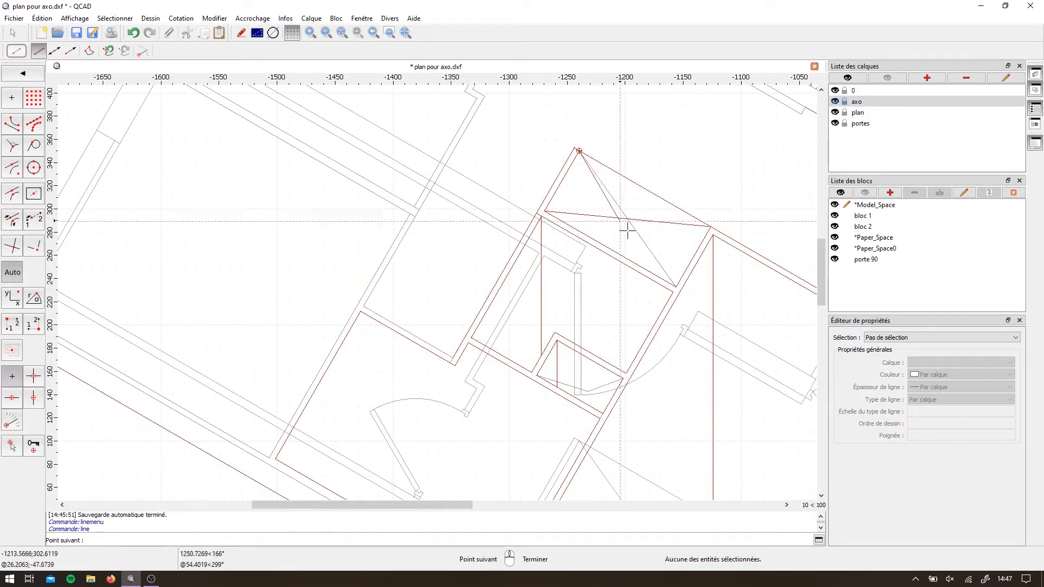
scroll(401, 163, "down", 3)
scroll(380, 338, "up", 4)
Draw the vertical edges at the small room's corners and trim them at the front wall's inner edge
left_click(455, 364)
scroll(471, 289, "down", 2)
left_click(478, 467)
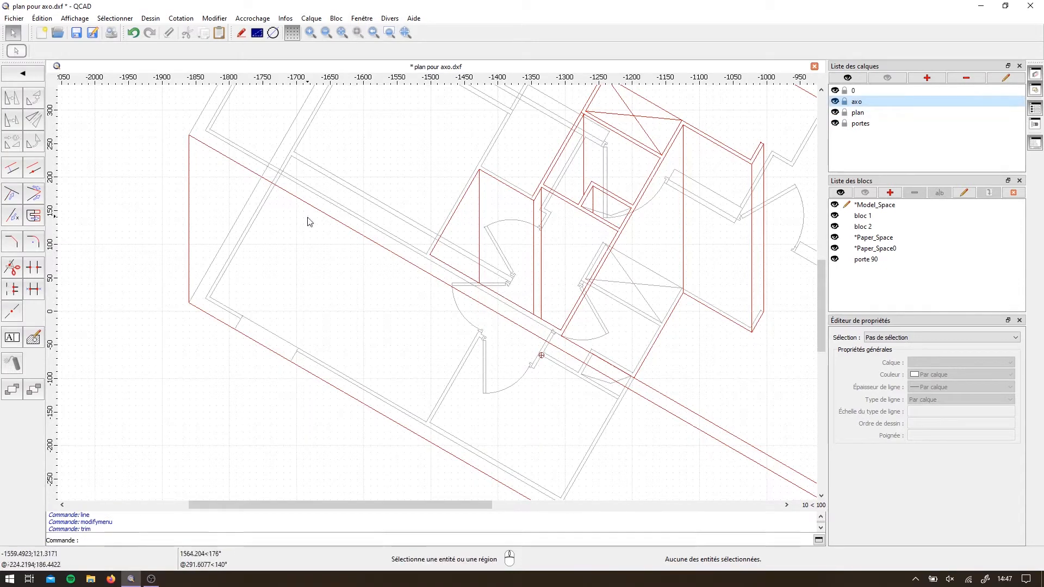
Trace the upper outer edge of the remaining exterior walls around the unfinished end of the apartment
scroll(385, 320, "down", 3)
scroll(508, 436, "up", 3)
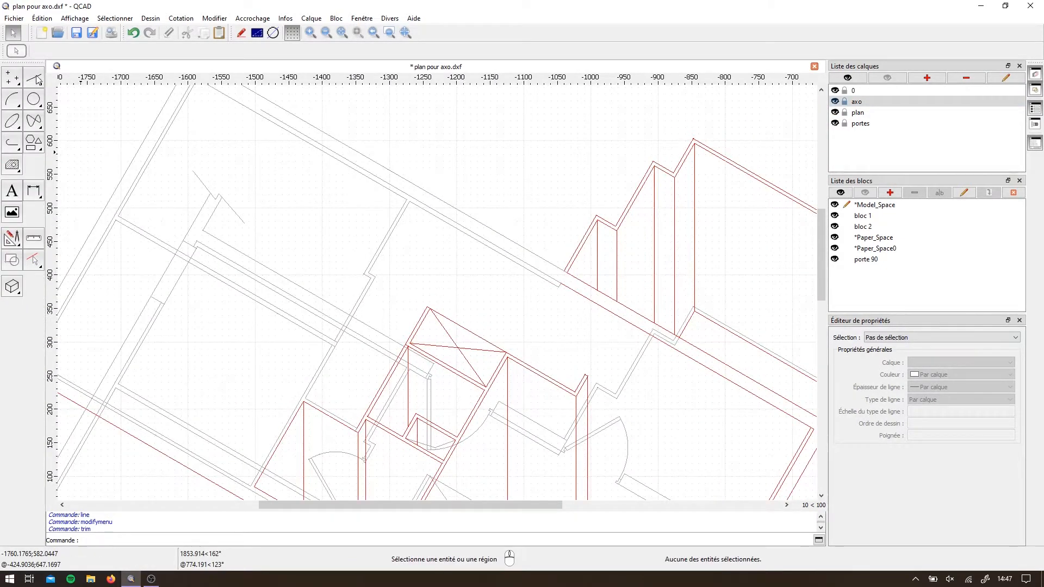
scroll(279, 163, "down", 3)
scroll(244, 98, "up", 4)
left_click(401, 260)
scroll(381, 261, "down", 3)
scroll(422, 375, "up", 2)
left_click(771, 328)
scroll(598, 305, "up", 2)
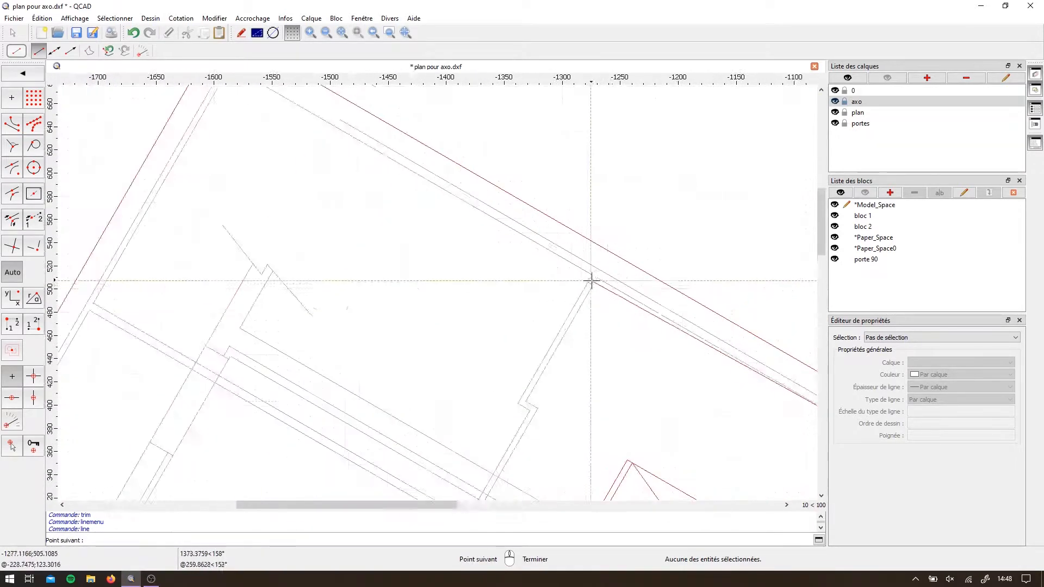
Trace the inner upper edges of the exterior walls, ending with a 612-long front wall edge up to the small room's partition
scroll(372, 160, "up", 5)
left_click(372, 160)
scroll(194, 194, "down", 7)
scroll(144, 332, "up", 6)
left_click(191, 315)
scroll(196, 317, "down", 6)
scroll(267, 397, "up", 4)
scroll(447, 391, "up", 6)
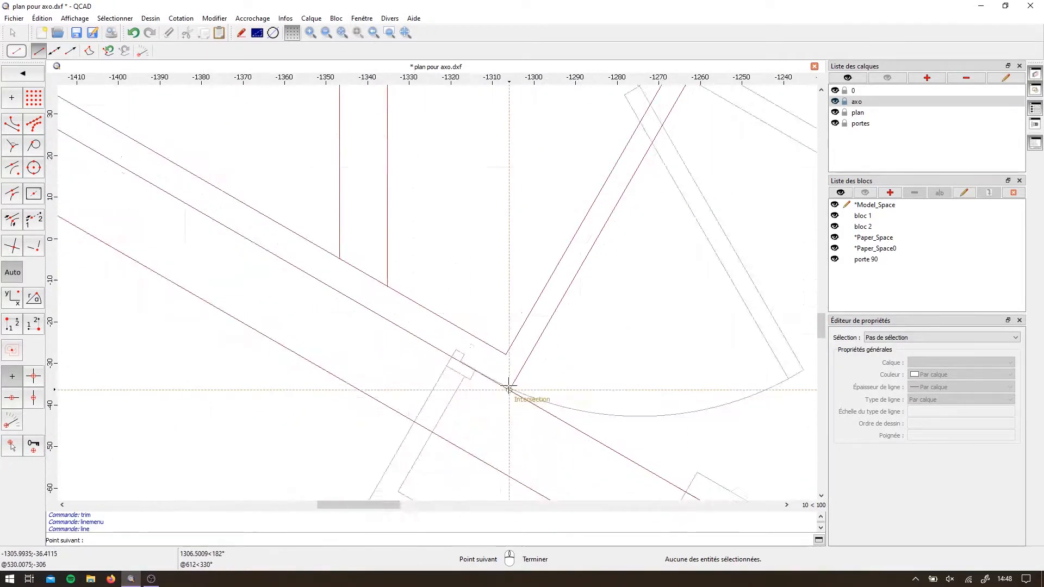
left_click(506, 396)
scroll(506, 397, "down", 4)
right_click(158, 348)
scroll(159, 349, "down", 10)
key("Escape")
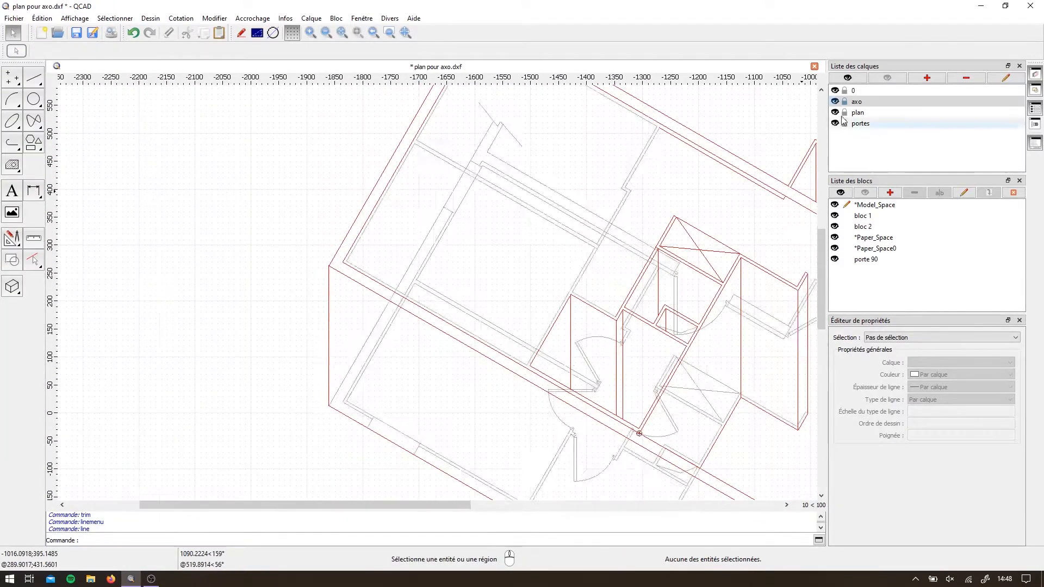
Trace the inner upper wall edges of the corner room next to the front wall
left_click(835, 112)
left_click(835, 112)
scroll(478, 341, "up", 7)
left_click(33, 78)
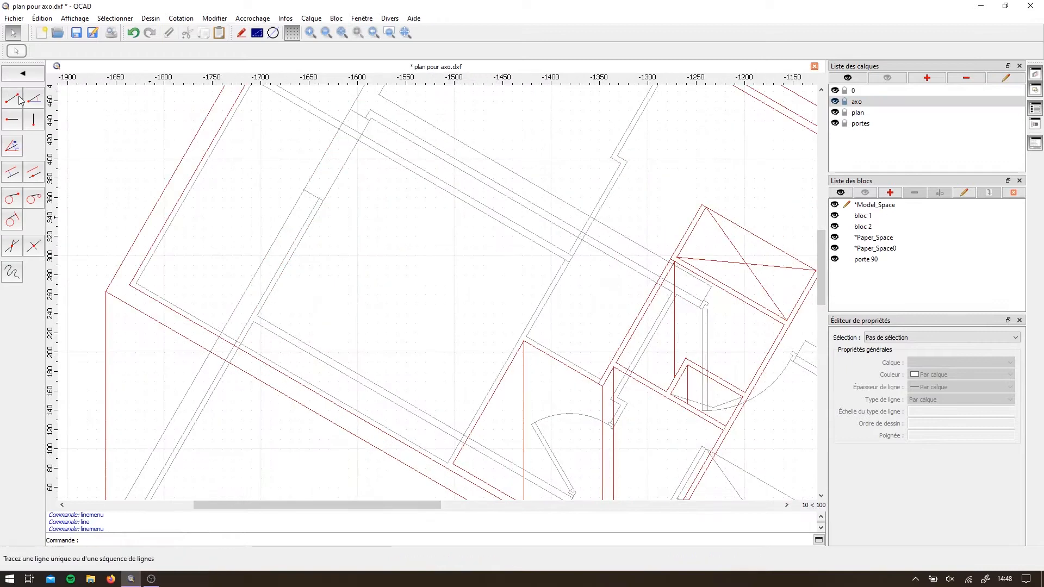
left_click(569, 254)
scroll(428, 408, "down", 3)
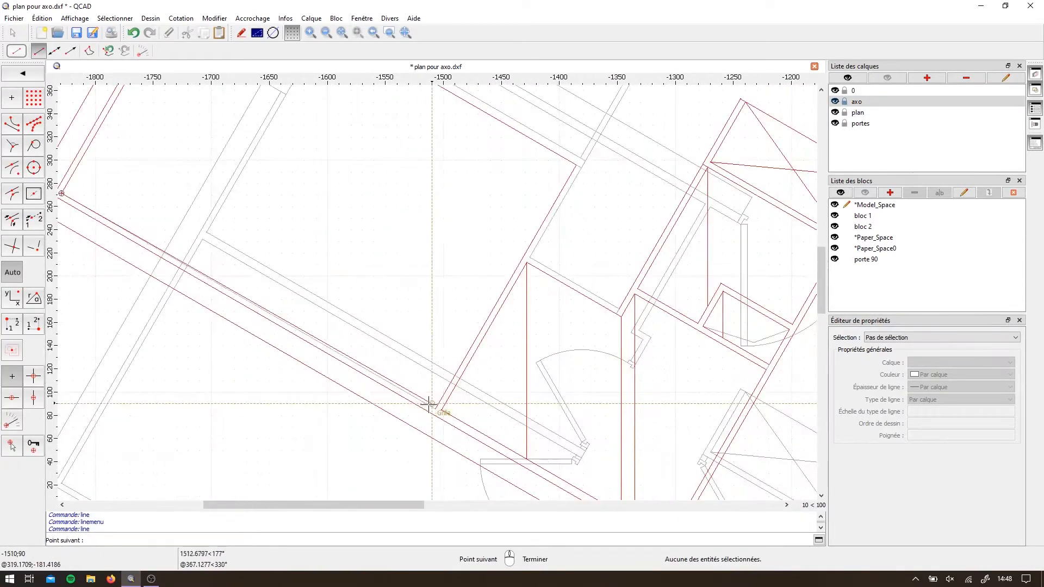
scroll(500, 331, "up", 3)
left_click(585, 187)
scroll(490, 164, "down", 3)
scroll(380, 112, "up", 3)
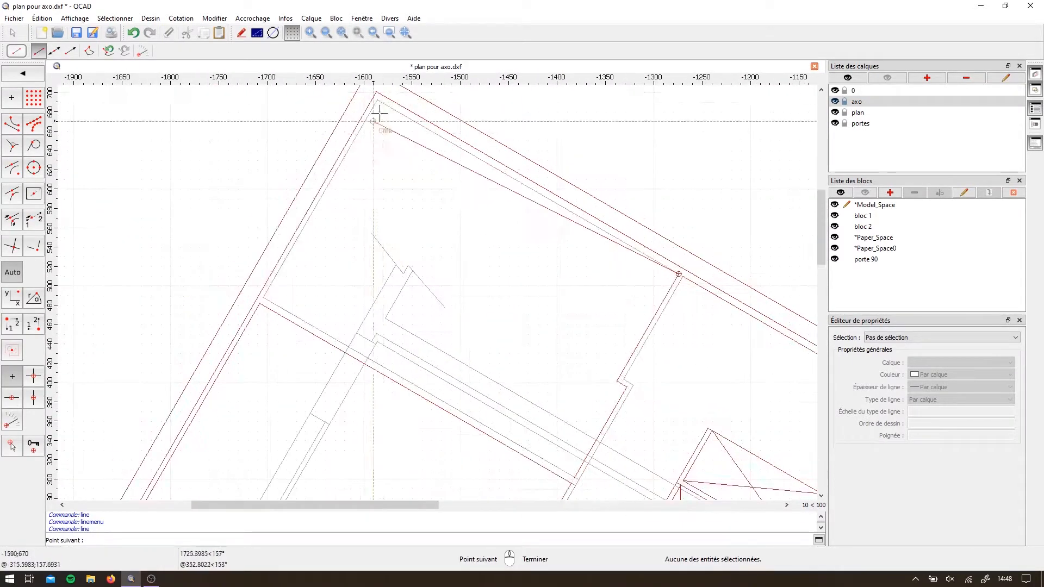
Trace the inner upper wall edges of the neighbouring room behind the corner room, including their dividing partition
left_click(266, 298)
scroll(537, 443, "up", 3)
scroll(388, 420, "down", 3)
scroll(373, 386, "up", 2)
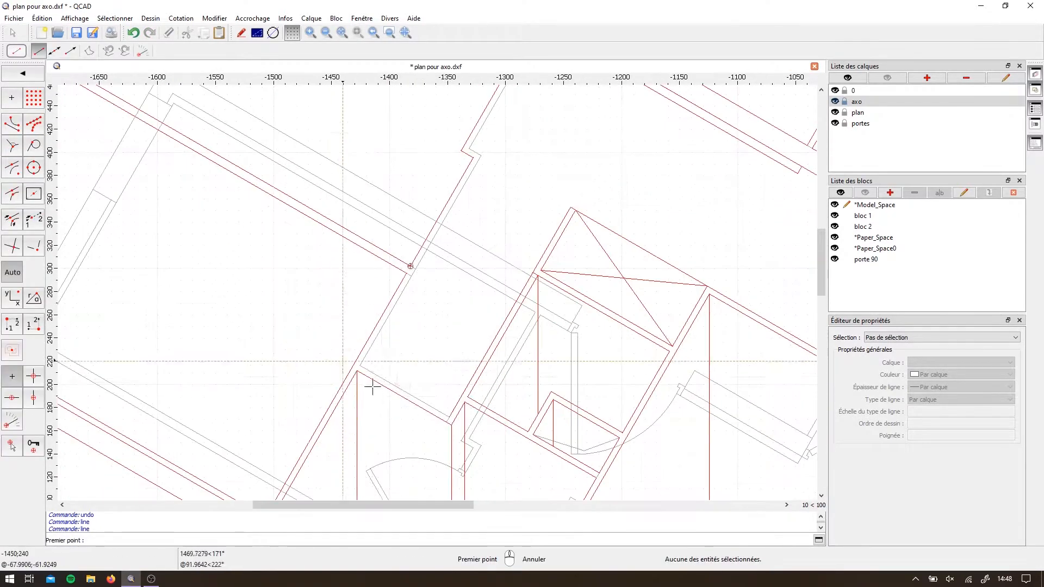
Trace the hallway-side upper edge of the stepped wall up to the rear wall, and check the drawing without the plan layer
left_click(470, 147)
scroll(520, 205, "up", 3)
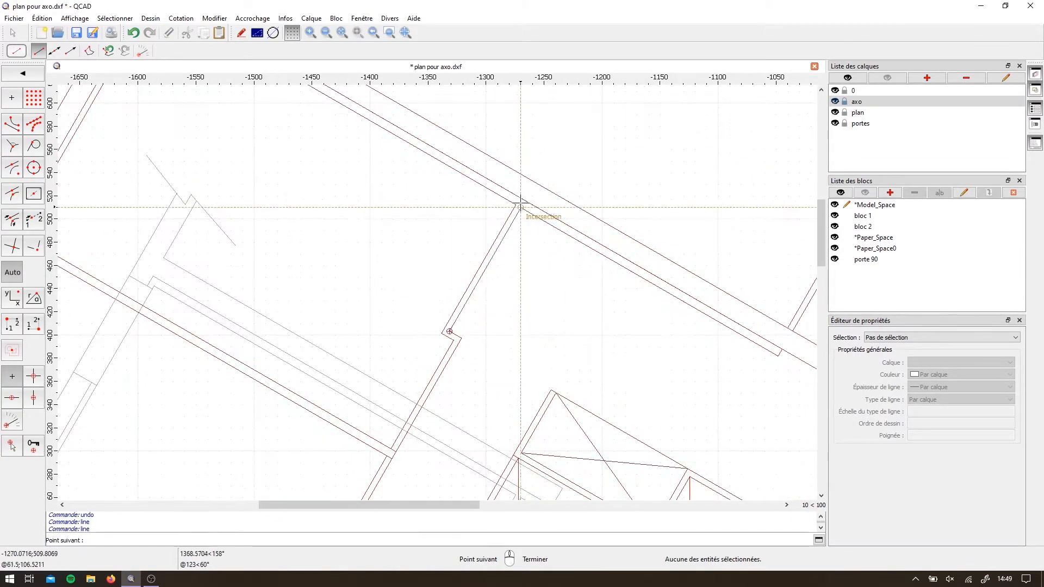
right_click(549, 335)
scroll(528, 119, "down", 5)
left_click(836, 113)
scroll(612, 299, "down", 2)
left_click(835, 113)
scroll(639, 264, "up", 5)
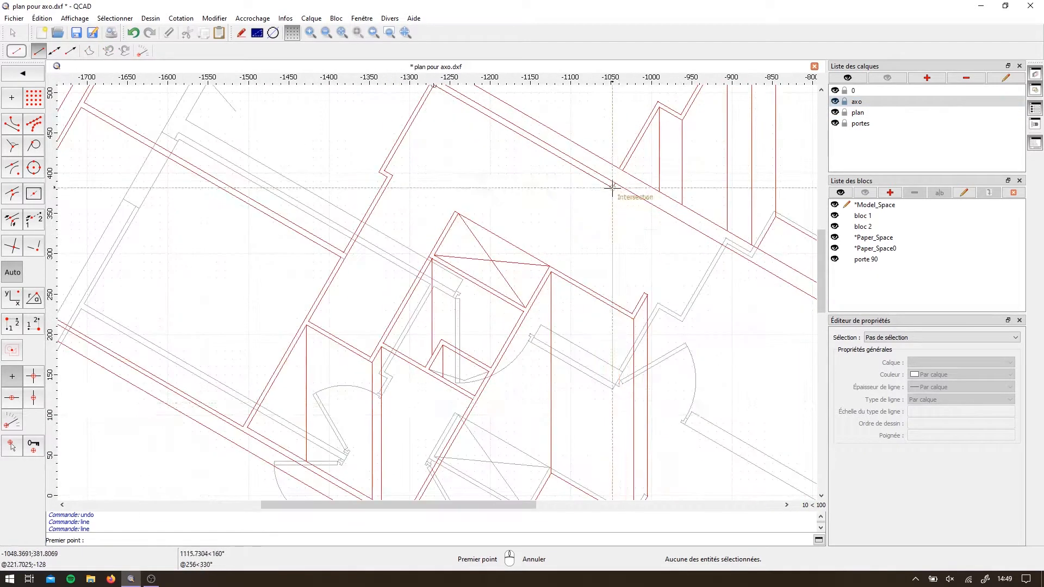
Draw two 250-long vertical edges down from the end of the hallway's rear wall
left_click(612, 187)
scroll(611, 387, "up", 2)
left_click(617, 89)
scroll(615, 381, "up", 2)
left_click(615, 376)
right_click(617, 379)
scroll(625, 387, "down", 5)
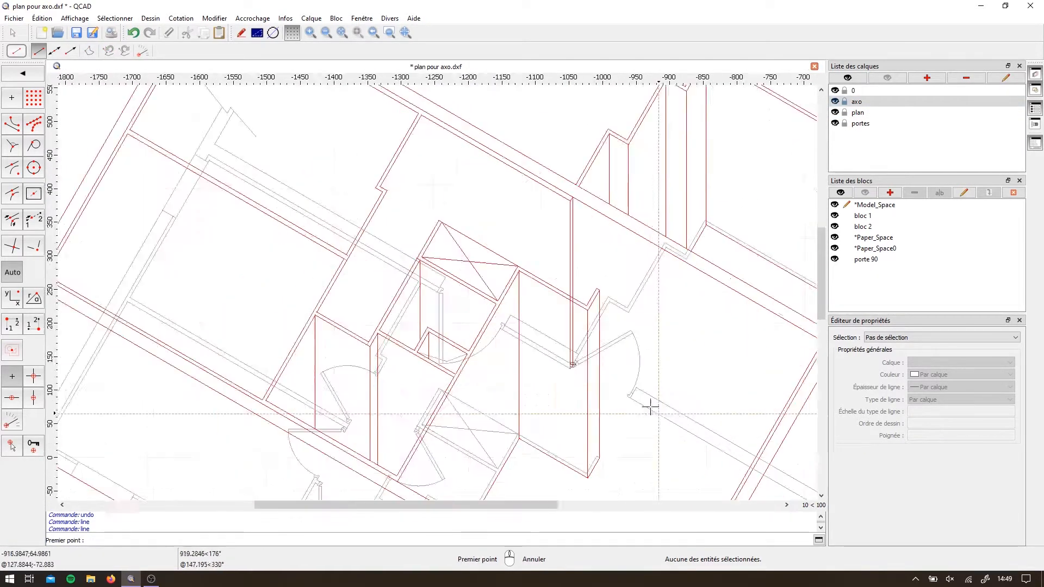
Draw the wall's floor edge from the foot of those verticals across the large room
scroll(701, 435, "up", 3)
left_click(711, 371)
scroll(408, 204, "up", 1)
left_click(406, 205)
scroll(366, 273, "down", 6)
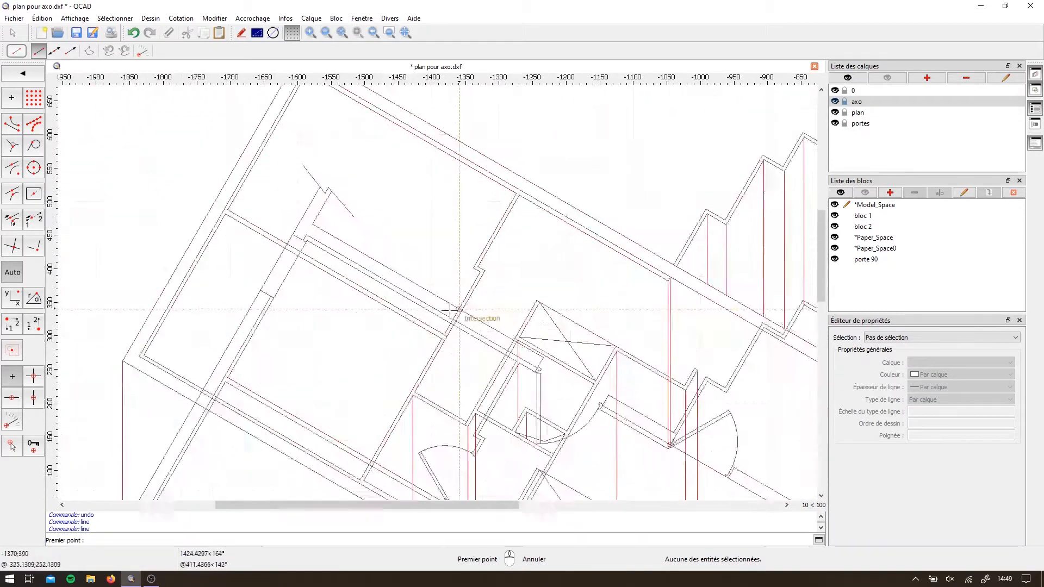
Shorten the two verticals at the end of the rear wall to the upper edge of the partition in front
scroll(408, 291, "up", 3)
right_click(507, 361)
right_click(507, 362)
scroll(505, 374, "up", 3)
left_click(534, 415)
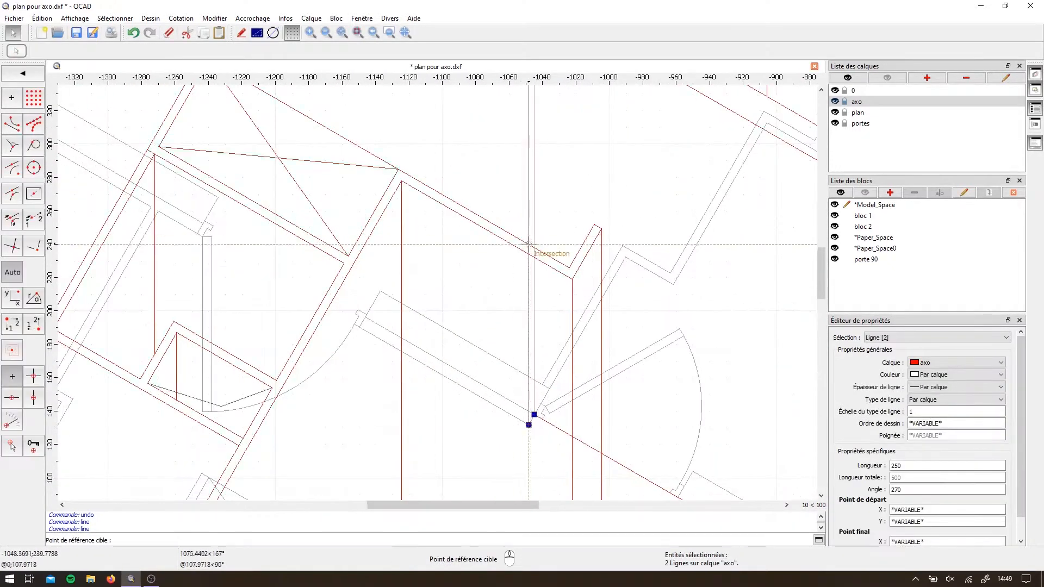
Try to shorten the large room's floor edge to the vertical edge of the partition's return
left_click(552, 426)
left_click(534, 415)
left_click(600, 455)
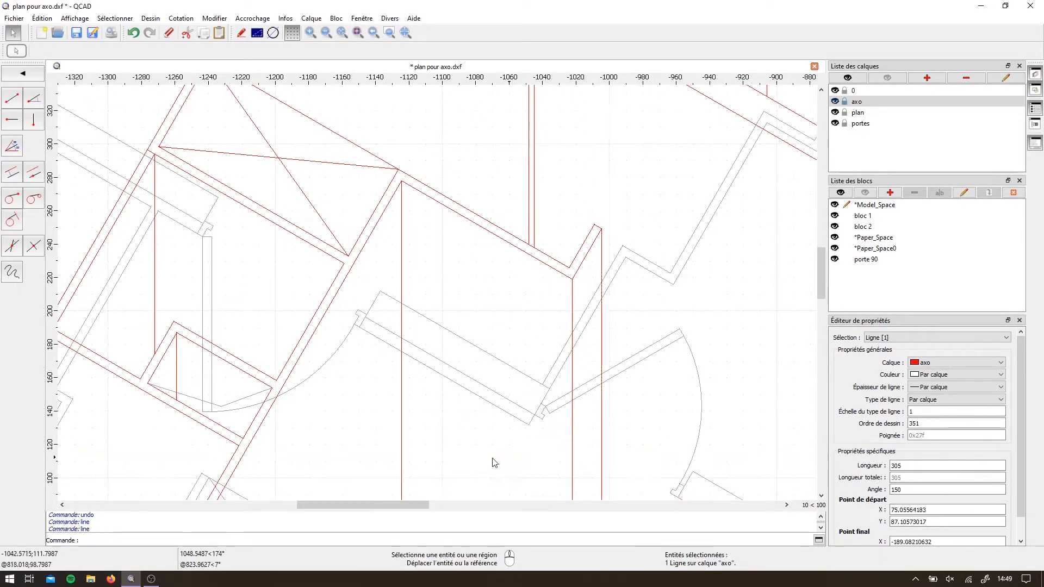
key("ctrl+z")
Cut the large room's floor edge back so it starts at the vertical edge of the partition's return
scroll(499, 381, "down", 3)
left_click(560, 422)
left_click(520, 399)
key("Escape")
scroll(524, 424, "down", 5)
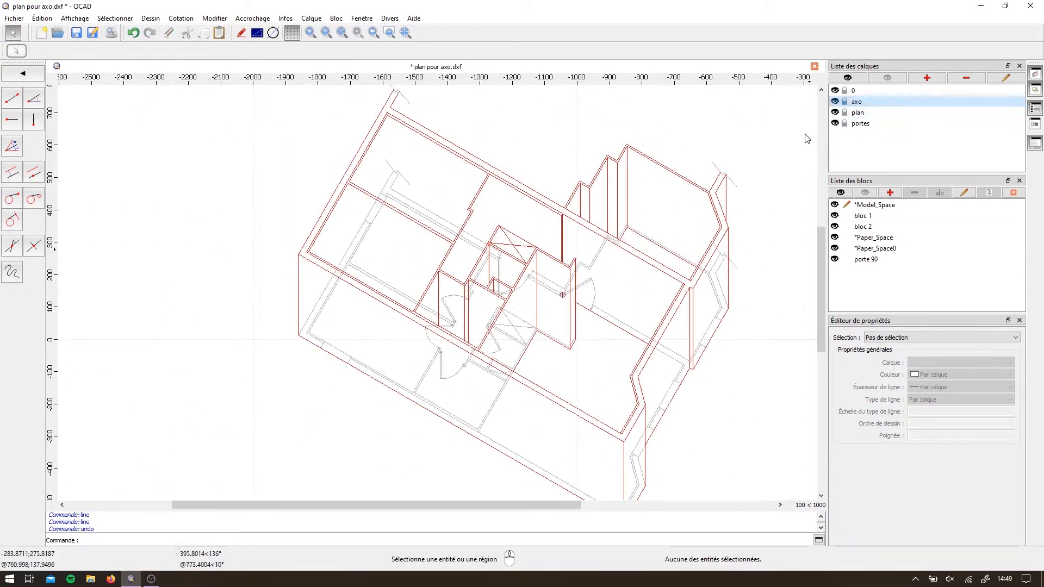
Draw 250-long vertical edges down from the hallway's rear corner and from the step in its side wall
scroll(487, 197, "up", 4)
left_click(491, 149)
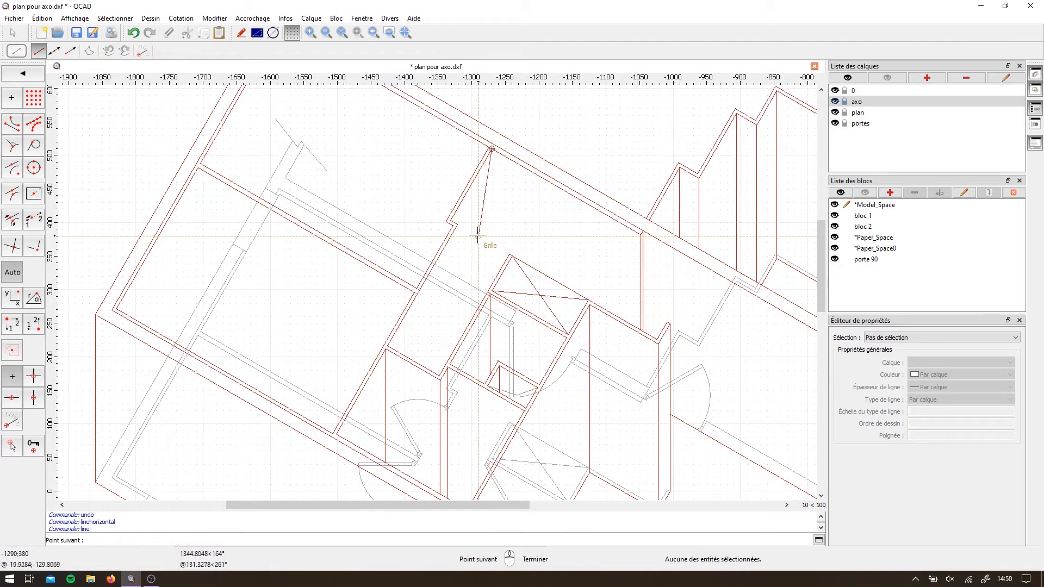
scroll(478, 235, "up", 5)
right_click(526, 266)
scroll(527, 294, "down", 5)
left_click(485, 210)
scroll(483, 375, "up", 4)
left_click(490, 380)
scroll(533, 276, "down", 4)
right_click(522, 264)
Shorten both hallway verticals to the upper wall edges in front of them, and check the result without the plan layer
left_click(513, 259)
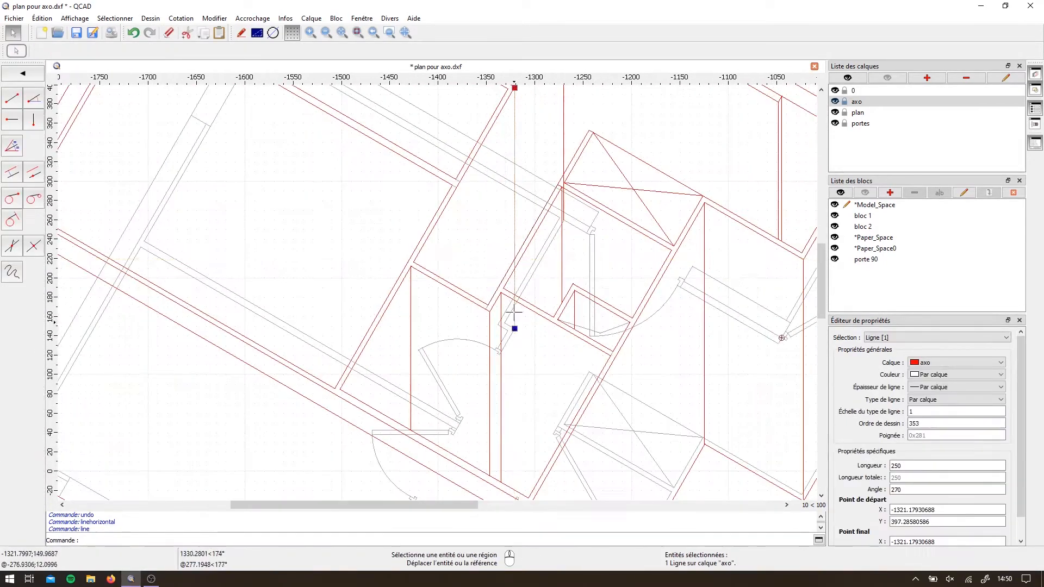
left_click(564, 128)
left_click(564, 220)
key("Escape")
scroll(537, 233, "down", 4)
left_click(835, 113)
scroll(549, 226, "down", 2)
left_click(836, 113)
Draw the vertical edge at the far corner of the rear room, down to the dividing partition
middle_click_drag(386, 182, 396, 254)
scroll(468, 181, "up", 2)
left_click(34, 78)
scroll(434, 173, "up", 1)
key("l")
key("i")
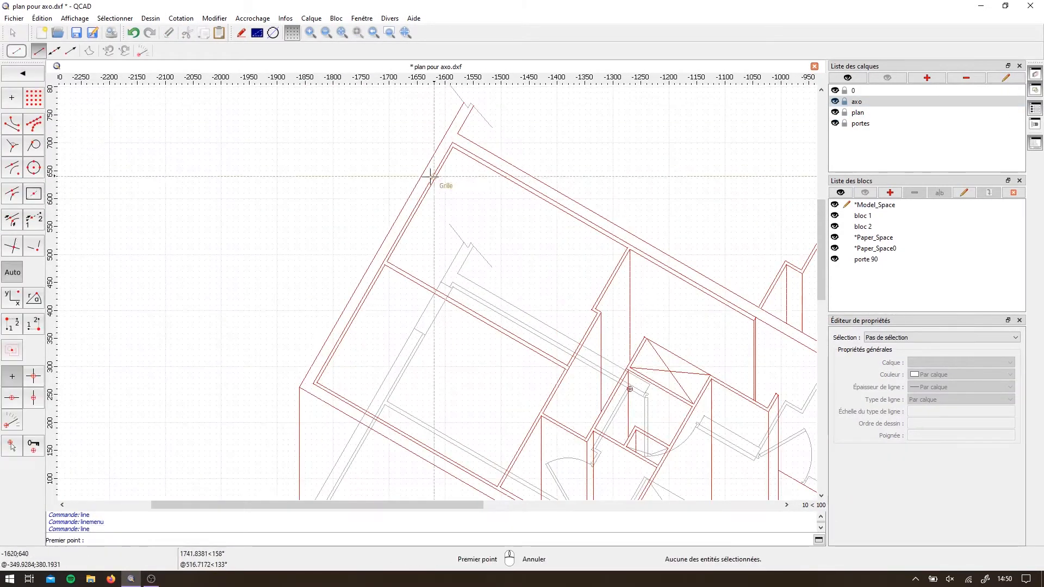
left_click(455, 145)
scroll(446, 281, "up", 3)
left_click(442, 283)
right_click(435, 266)
Draw the vertical edge at the corner room's rear corner and the short floor edge from its foot to the front wall
left_click(431, 219)
scroll(434, 378, "up", 3)
left_click(425, 384)
left_click(409, 412)
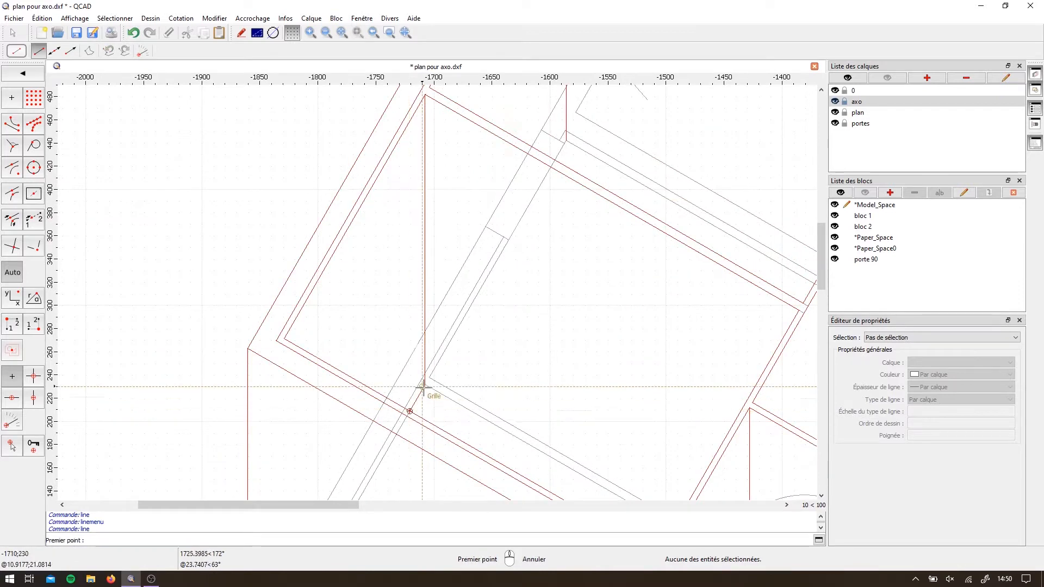
Draw the long floor edge in the corner room from the foot of its rear vertical to the wall edge in front
left_click(425, 385)
left_click(585, 390)
right_click(582, 391)
scroll(363, 460, "down", 4)
scroll(419, 237, "up", 5)
Draw the rear room's floor edges from the foot of its far vertical, then check the result without the plan layer
left_click(418, 257)
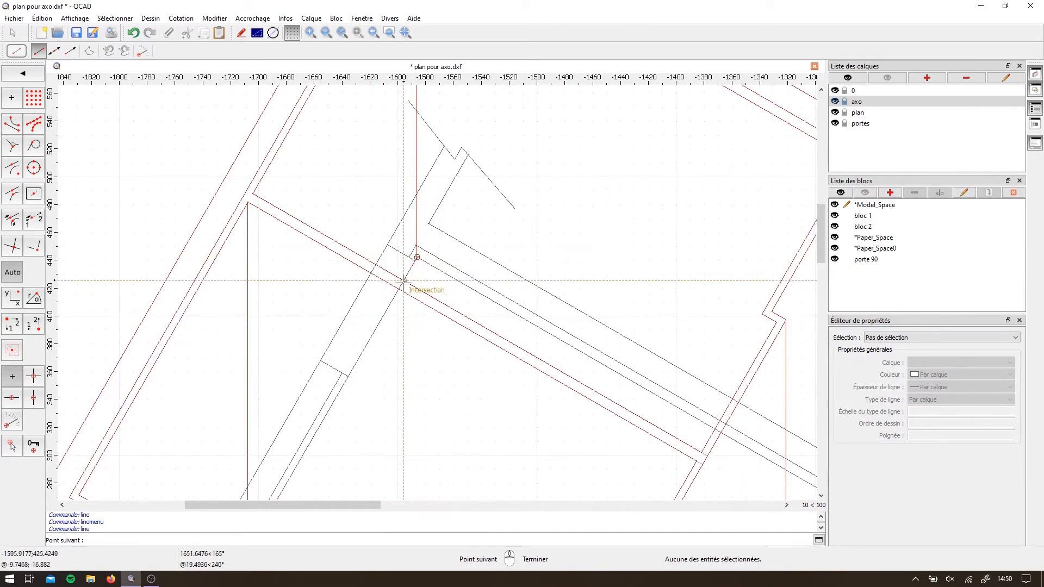
left_click(721, 430)
right_click(718, 429)
scroll(325, 270, "down", 9)
middle_click_drag(326, 270, 339, 203)
left_click(835, 113)
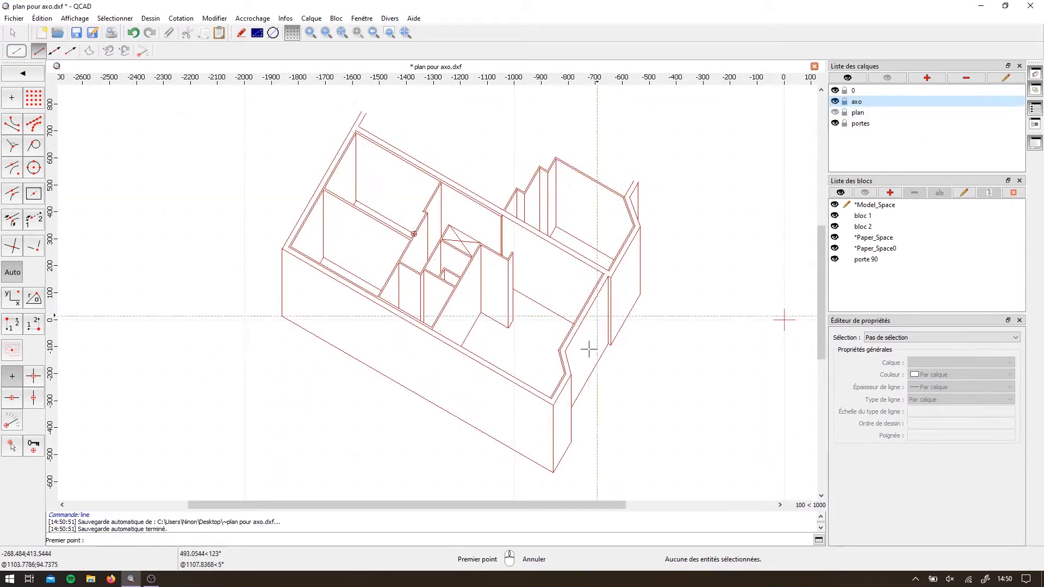
scroll(366, 121, "up", 6)
scroll(664, 156, "down", 5)
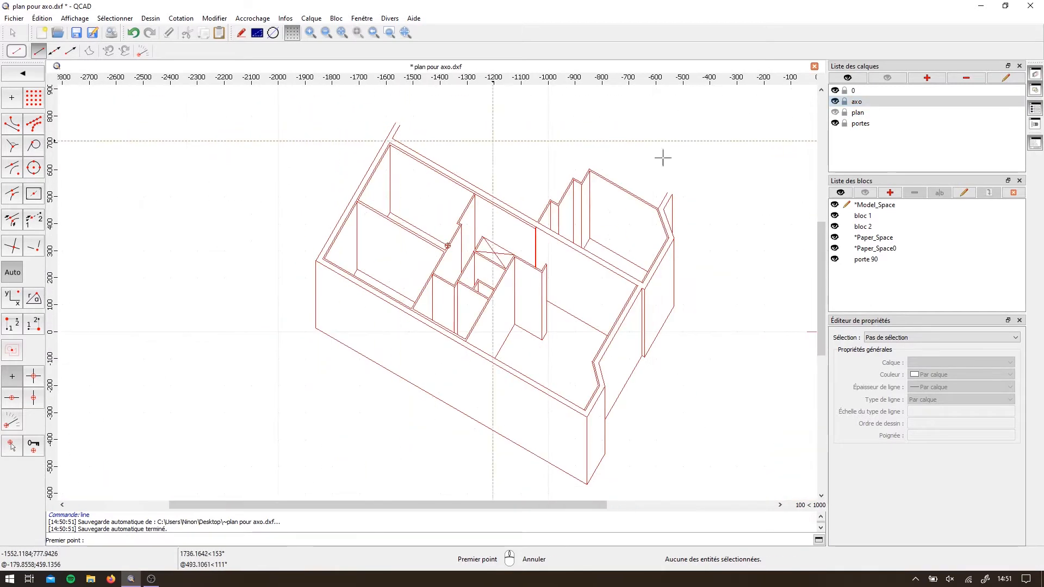
Draw the vertical edge at the rear wall's cut end and shorten it to the upper wall edge below
scroll(419, 107, "up", 7)
left_click(424, 106)
right_click(410, 239)
right_click(412, 240)
left_click(425, 260)
left_click_drag(425, 282, 426, 182)
key("Escape")
middle_click_drag(438, 298, 481, 446)
Trace the zigzag break line across the cut end of the wall behind the rear room
left_click(33, 97)
left_click(12, 98)
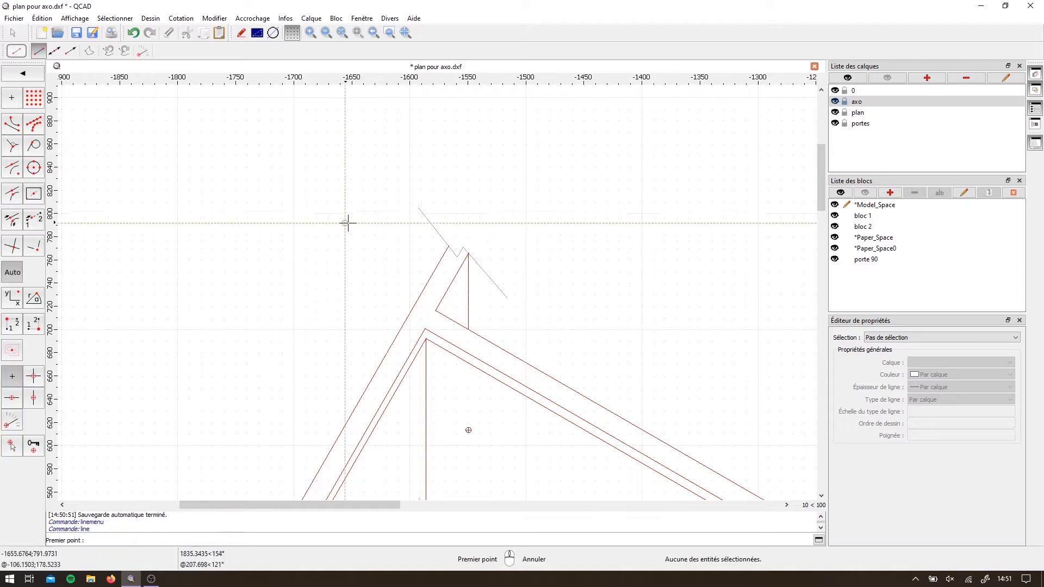
left_click(507, 298)
right_click(508, 298)
Trace the zigzag break line at the far bay's cut wall end and check the whole axonometric without the plan layer
scroll(507, 299, "down", 9)
scroll(751, 359, "up", 8)
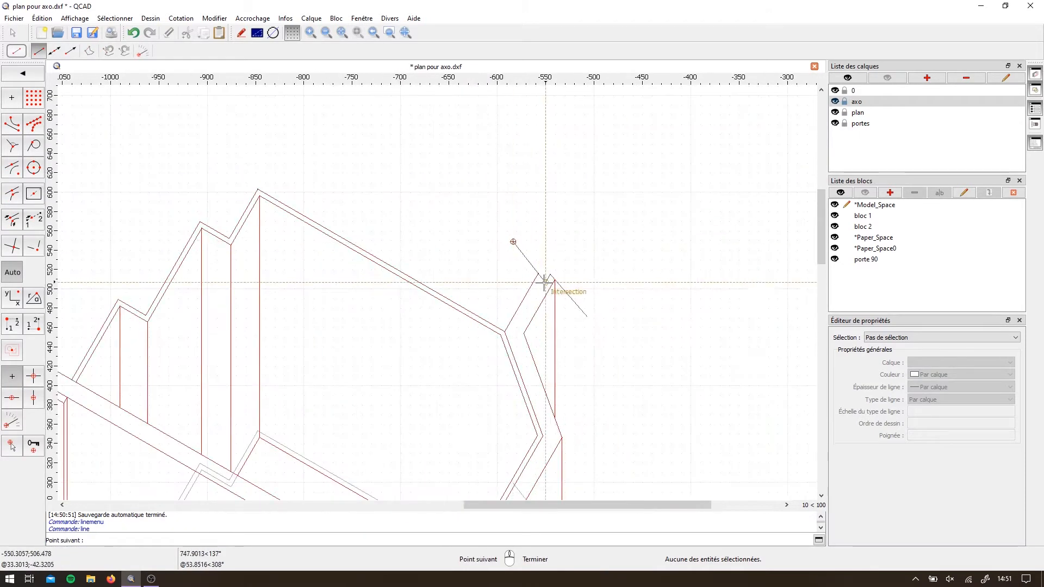
right_click(613, 241)
right_click(612, 240)
scroll(613, 240, "down", 6)
middle_click_drag(242, 333, 383, 255)
left_click(836, 112)
scroll(655, 177, "down", 1)
mouse_move(276, 353)
middle_mouse_down()
mouse_move(240, 350)
mouse_move(225, 362)
middle_mouse_up()
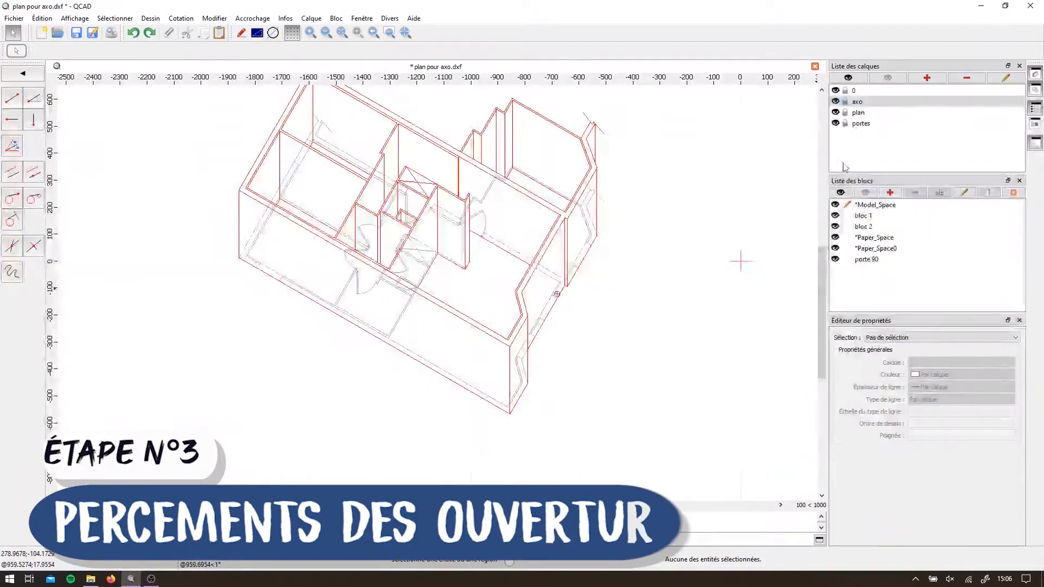
Create a layer named ouvertures with the colour Vert foncé
left_click(918, 80)
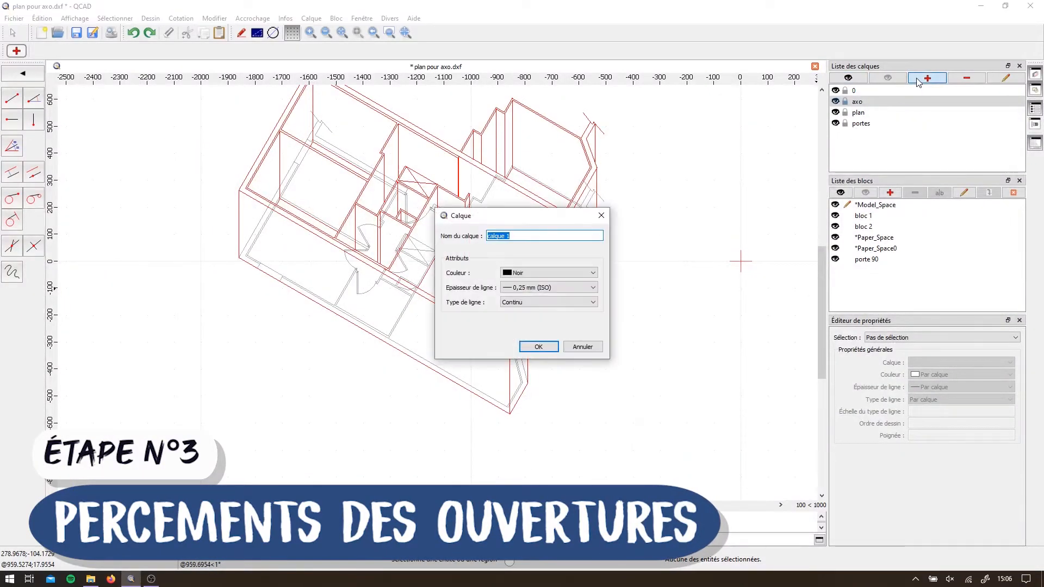
type("ouveru")
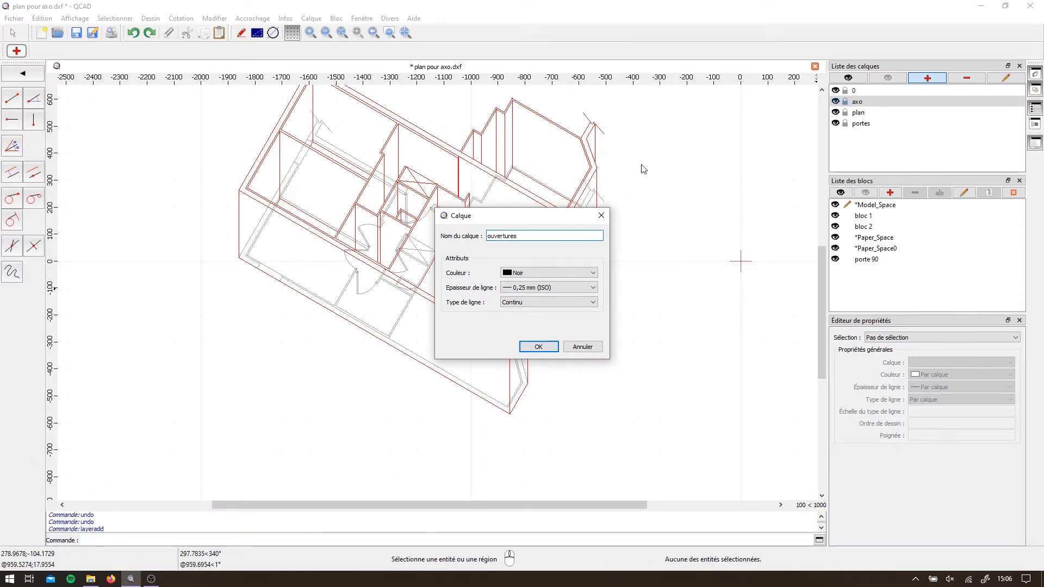
left_click(549, 278)
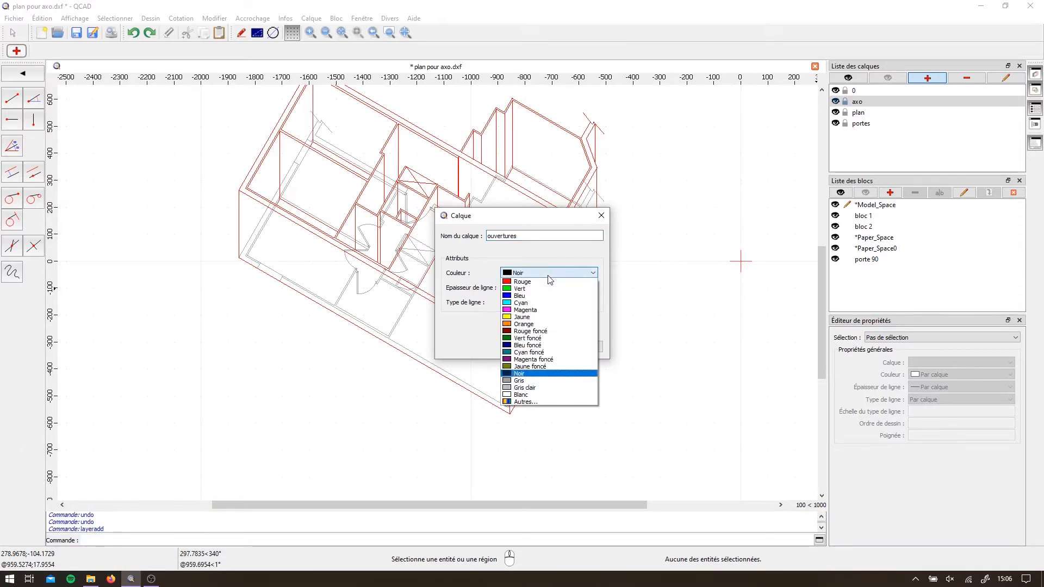
left_click(566, 339)
left_click(538, 348)
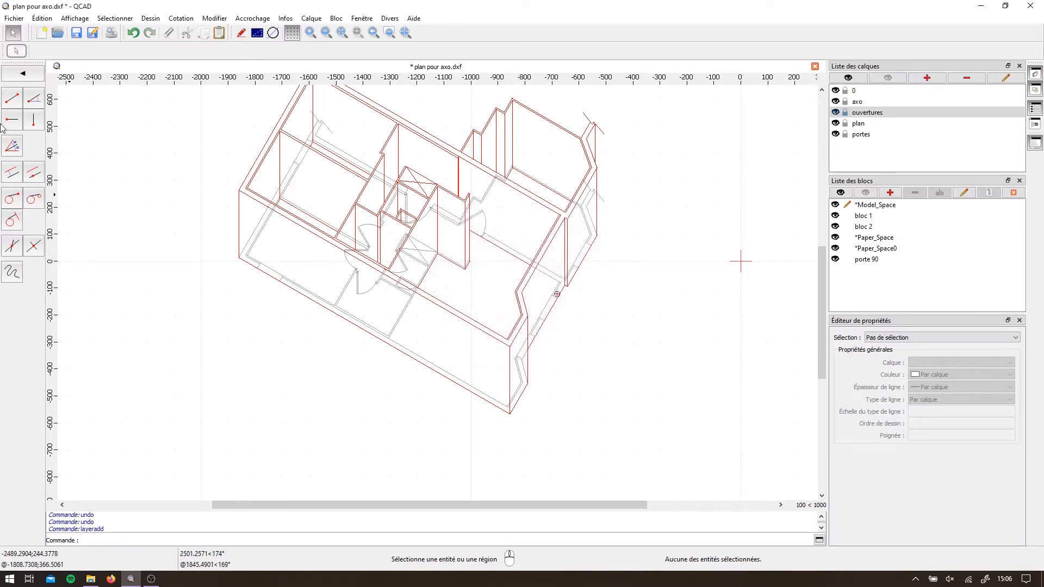
Place 15-long vertical lines at both outer jamb corners of the front wall's window opening
left_click(35, 119)
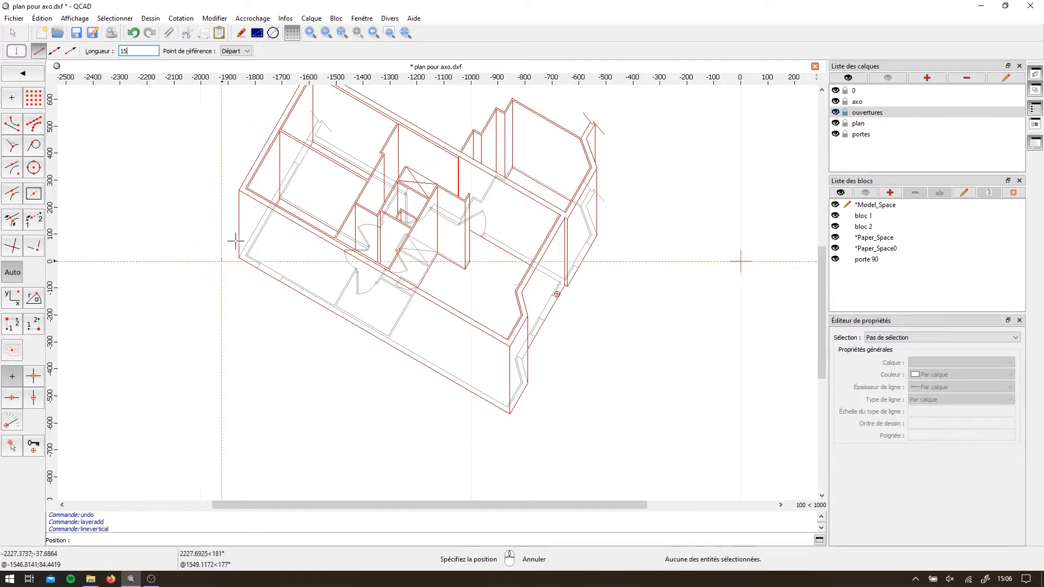
scroll(235, 240, "up", 4)
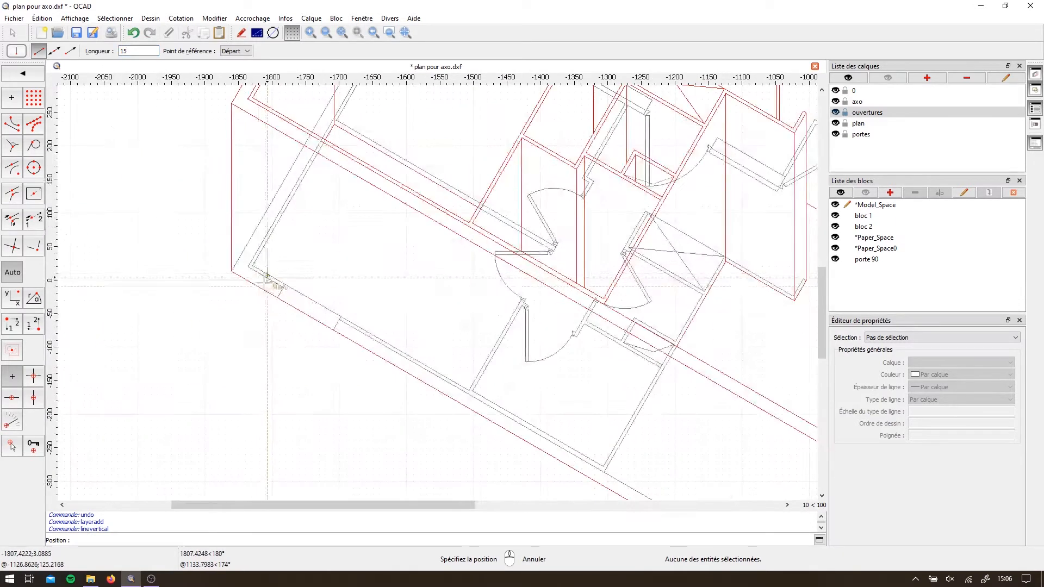
scroll(338, 330, "up", 5)
left_click(327, 329)
scroll(231, 347, "down", 4)
Place 15-long vertical lines at the inner jamb corners of the rear room's window opening
middle_click_drag(290, 263, 371, 551)
scroll(430, 294, "up", 3)
left_click(392, 269)
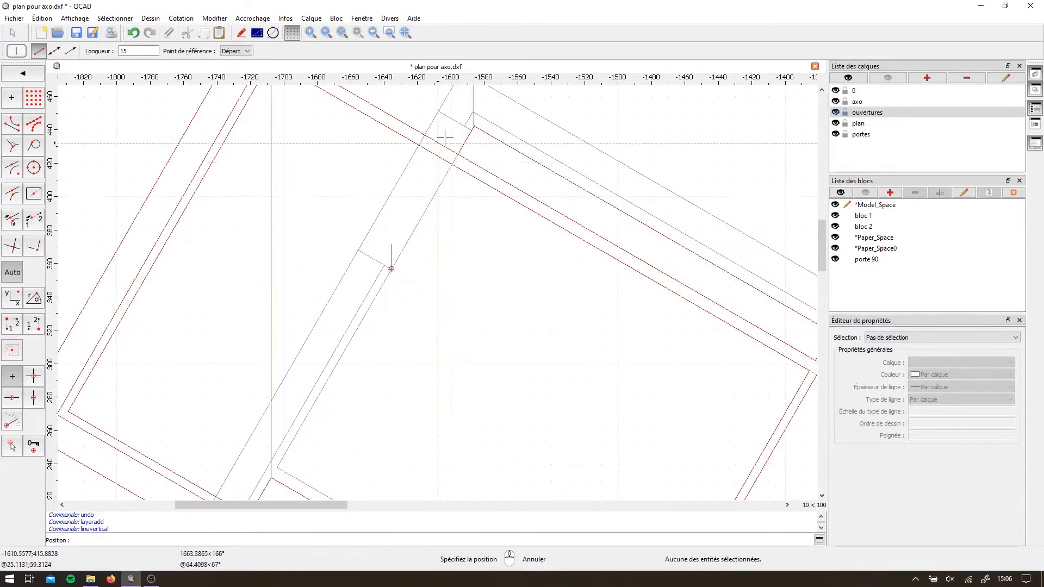
scroll(444, 138, "down", 2)
scroll(283, 226, "down", 4)
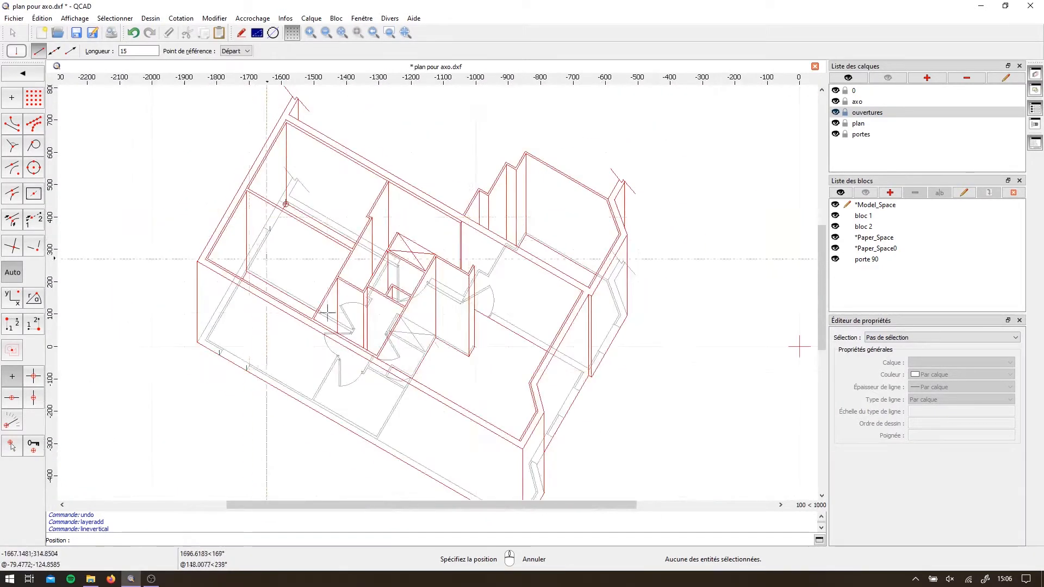
Place 15-long vertical lines at the jamb corners of the side wall's window nearest the front bay
middle_click_drag(478, 389, 368, 271)
scroll(469, 342, "up", 8)
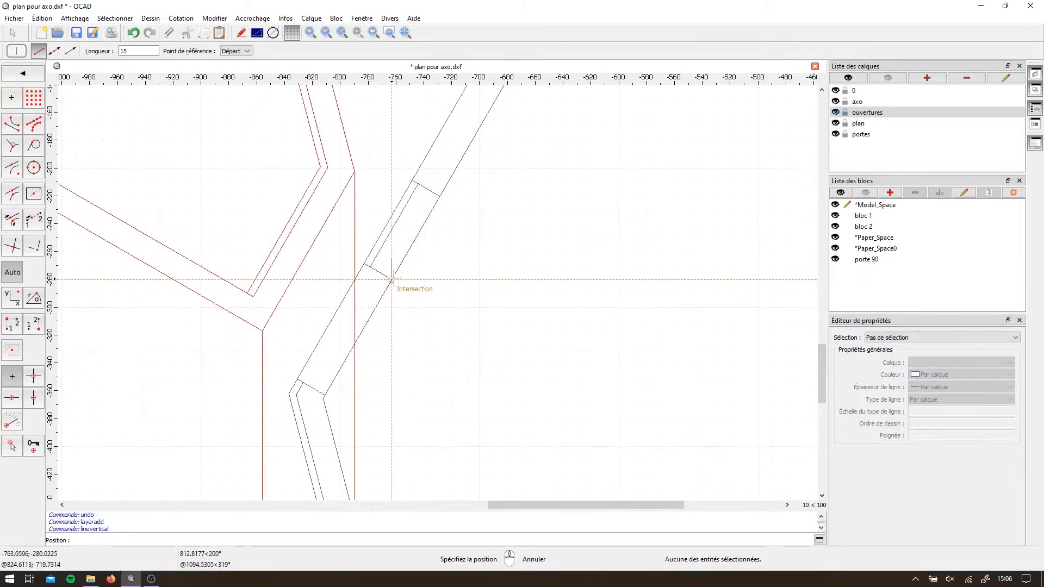
scroll(325, 390, "up", 3)
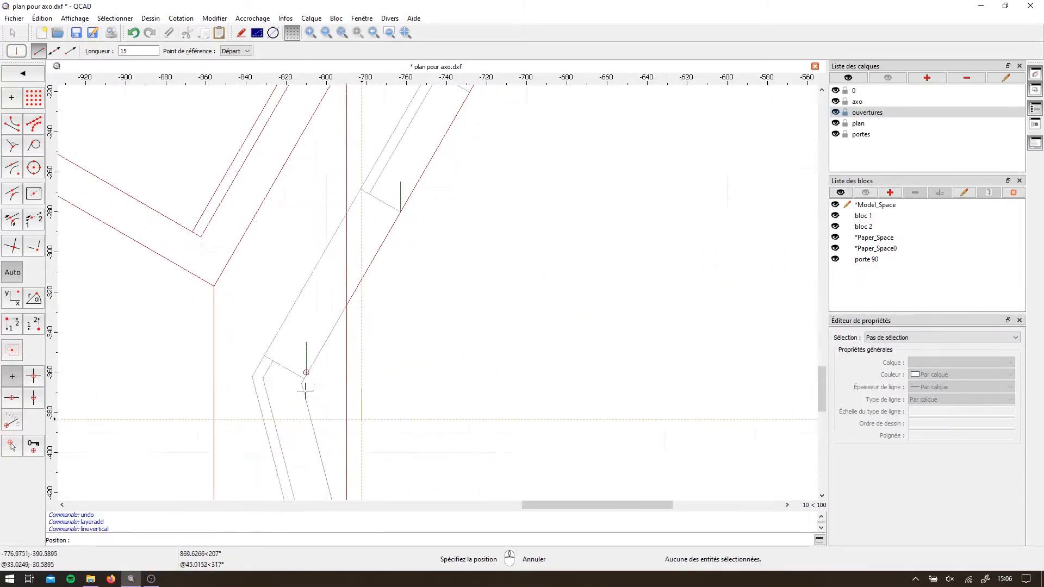
scroll(214, 427, "down", 6)
scroll(367, 188, "up", 3)
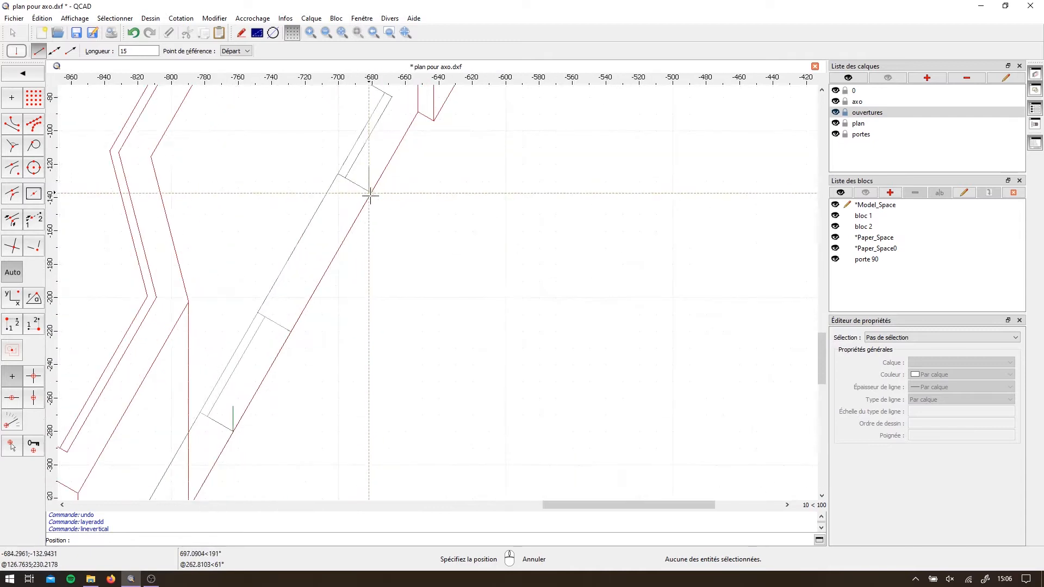
Place 15-long vertical lines at the jamb corners of the side wall's two remaining windows
left_click(352, 220)
left_click(291, 332)
scroll(300, 401, "down", 2)
middle_click_drag(441, 210, 424, 396)
scroll(417, 295, "up", 3)
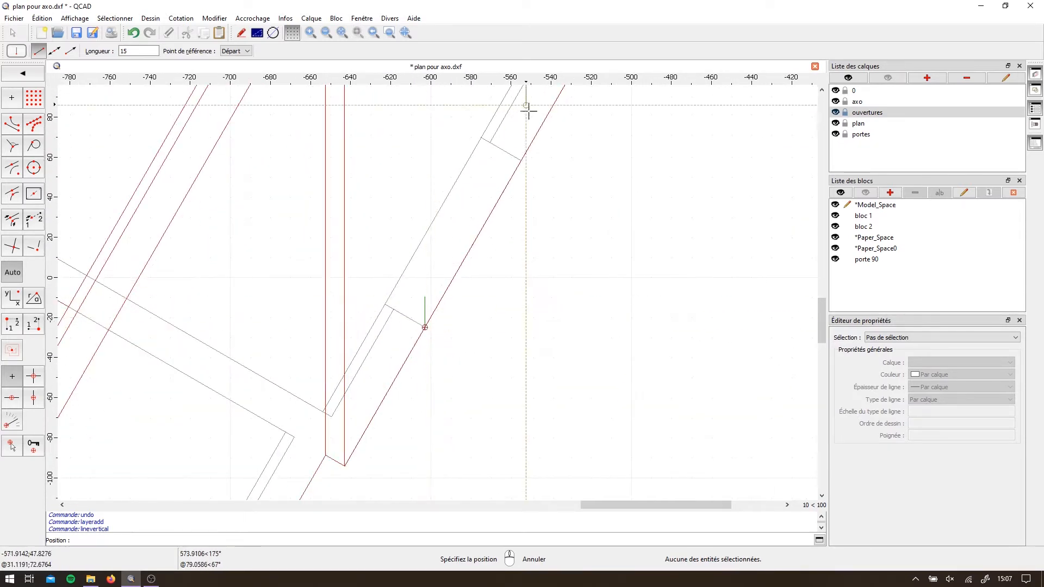
scroll(506, 197, "down", 4)
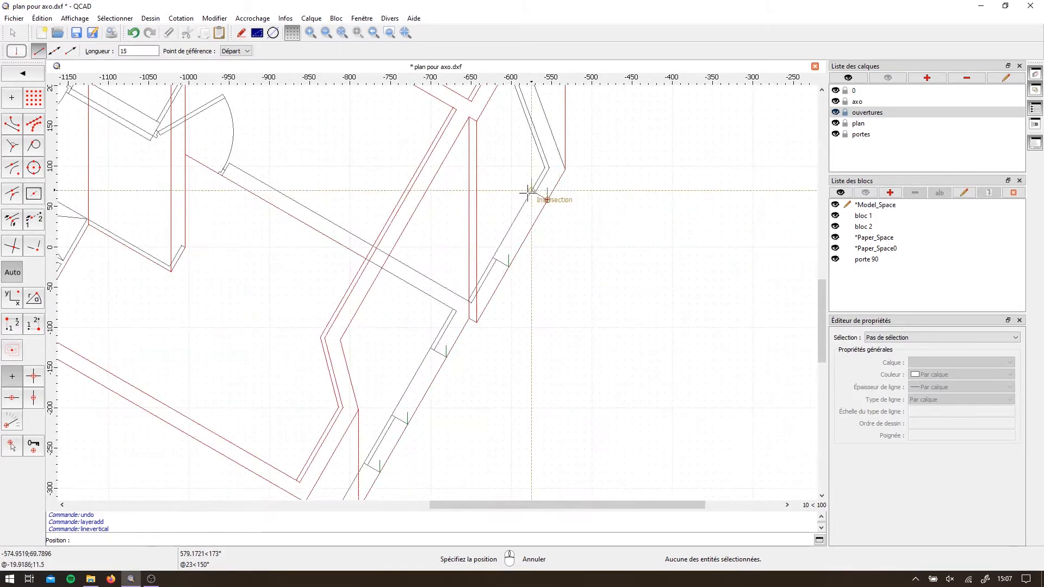
Delete the misplaced short vertical beside the jamb corner at the front bay
key("Escape")
key("Escape")
scroll(349, 446, "down", 2)
middle_click_drag(349, 447, 346, 326)
scroll(350, 376, "up", 12)
left_click(292, 443)
key("Delete")
scroll(356, 332, "down", 3)
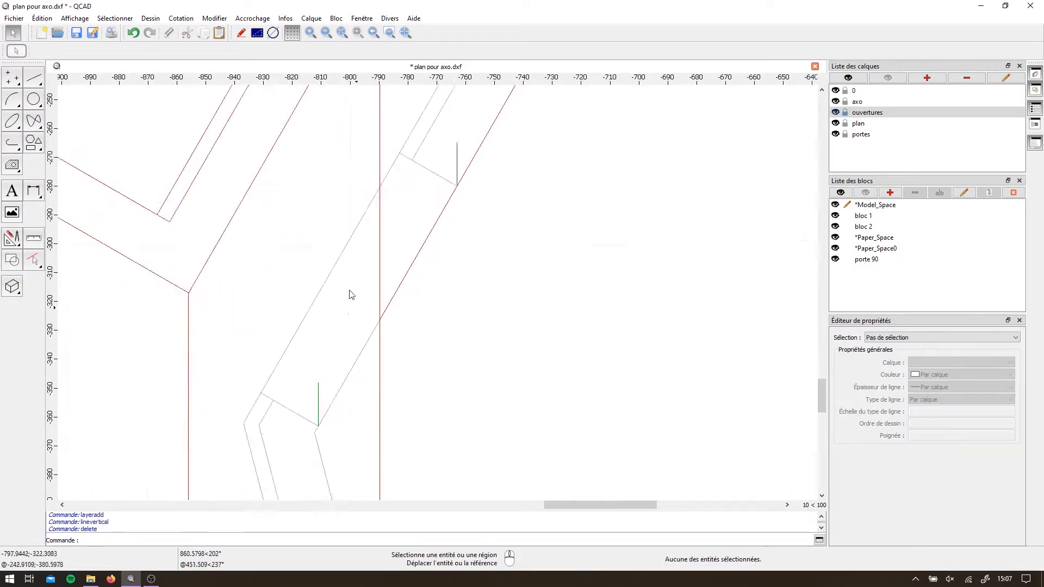
scroll(350, 291, "down", 2)
Draw 225-long verticals upward from the tops of the short lines at the side wall's window nearest the front bay
left_click(34, 79)
left_click(34, 120)
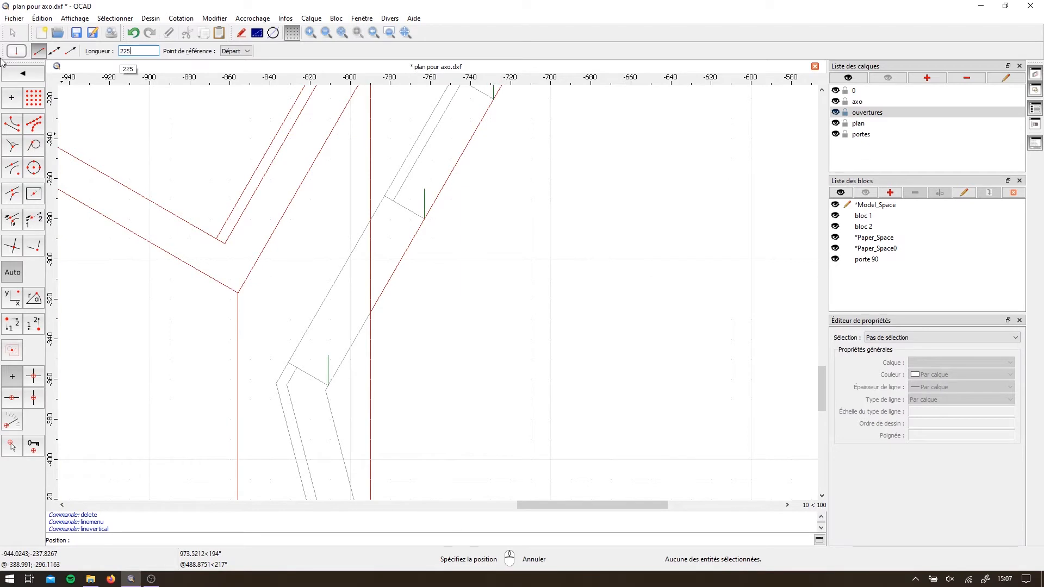
left_click(425, 188)
scroll(405, 369, "down", 3)
middle_click_drag(531, 266, 518, 391)
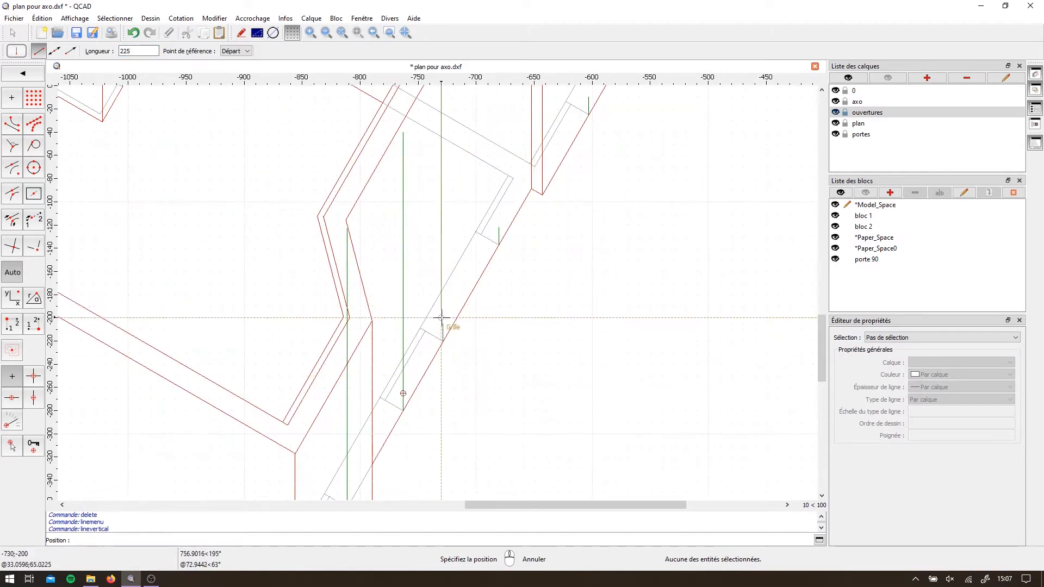
Draw 225-long verticals from the short jamb lines of the side wall's other two windows
left_click(498, 228)
middle_click_drag(582, 246, 535, 460)
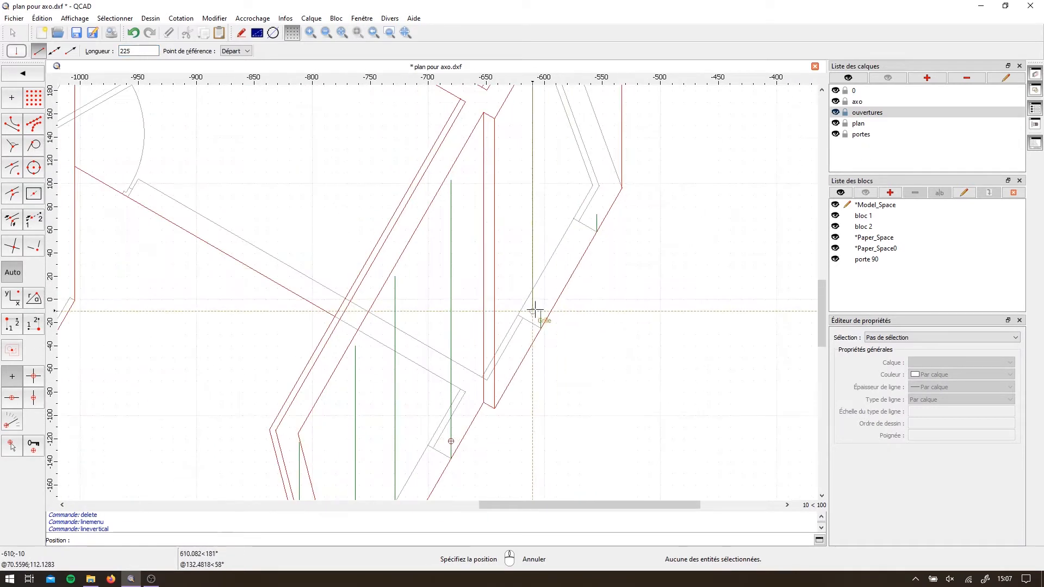
left_click(596, 217)
Draw 225-long verticals from the short jamb lines of the front wall's window and the rear room's window
scroll(596, 217, "down", 3)
scroll(219, 265, "up", 3)
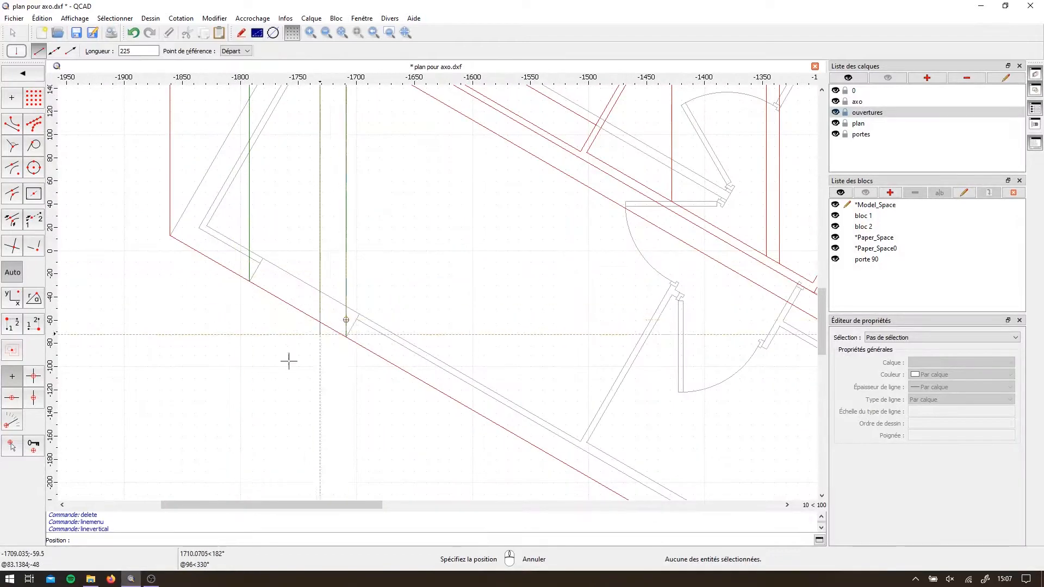
scroll(290, 356, "down", 2)
middle_click_drag(311, 233, 299, 464)
scroll(372, 203, "up", 2)
left_click(376, 224)
scroll(430, 113, "up", 3)
left_click(434, 145)
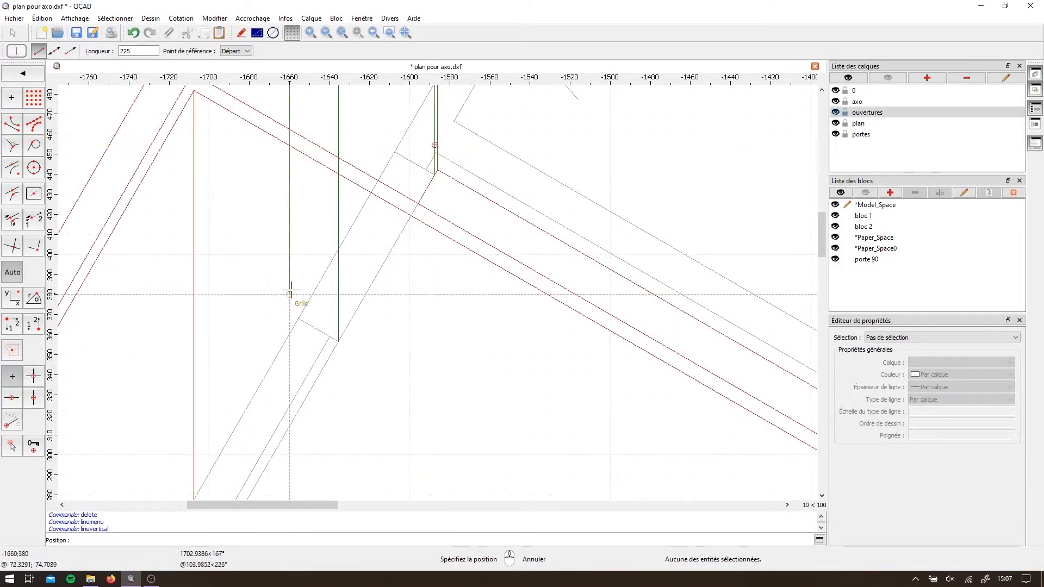
Delete the 15-long helper lines below the jamb verticals of the rear room's window and the front wall's window
key("Escape")
left_click(339, 327)
key("Delete")
scroll(430, 223, "down", 5)
scroll(284, 392, "up", 3)
left_click(256, 364)
key("Delete")
left_click_drag(328, 336, 407, 481)
key("Delete")
Delete all the 15-long helper lines below the side wall's window verticals
scroll(408, 481, "down", 4)
middle_click_drag(617, 440, 6, 246)
scroll(375, 420, "up", 3)
left_click_drag(366, 422, 431, 493)
key("Delete")
left_click_drag(419, 337, 497, 446)
key("Delete")
middle_click_drag(480, 372, 395, 359)
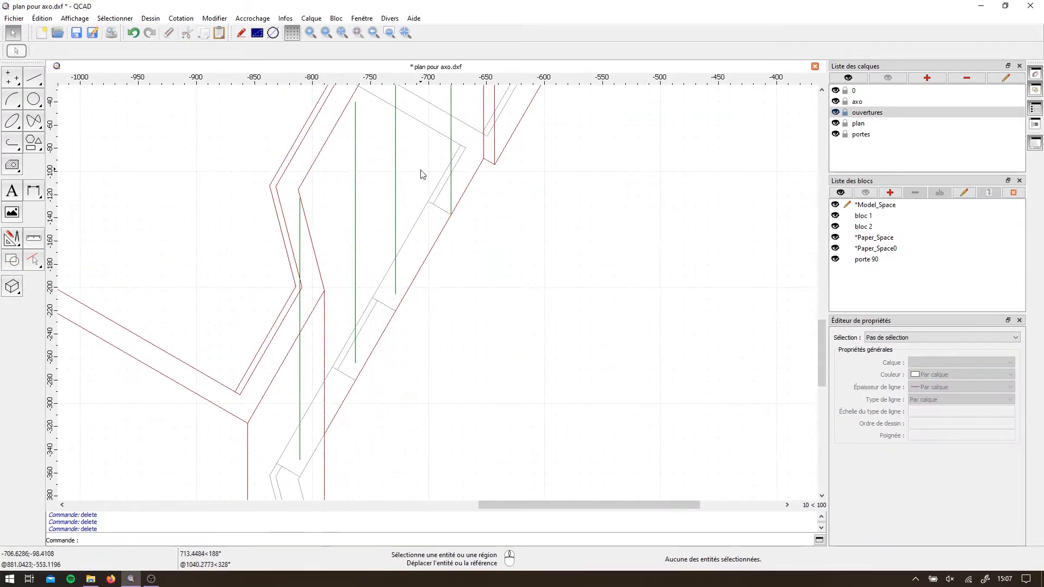
middle_click_drag(419, 172, 497, 362)
left_click_drag(497, 361, 578, 235)
key("Delete")
Draw the sill and lintel lines joining the two verticals of the side wall's window nearest the front bay
scroll(532, 226, "down", 5)
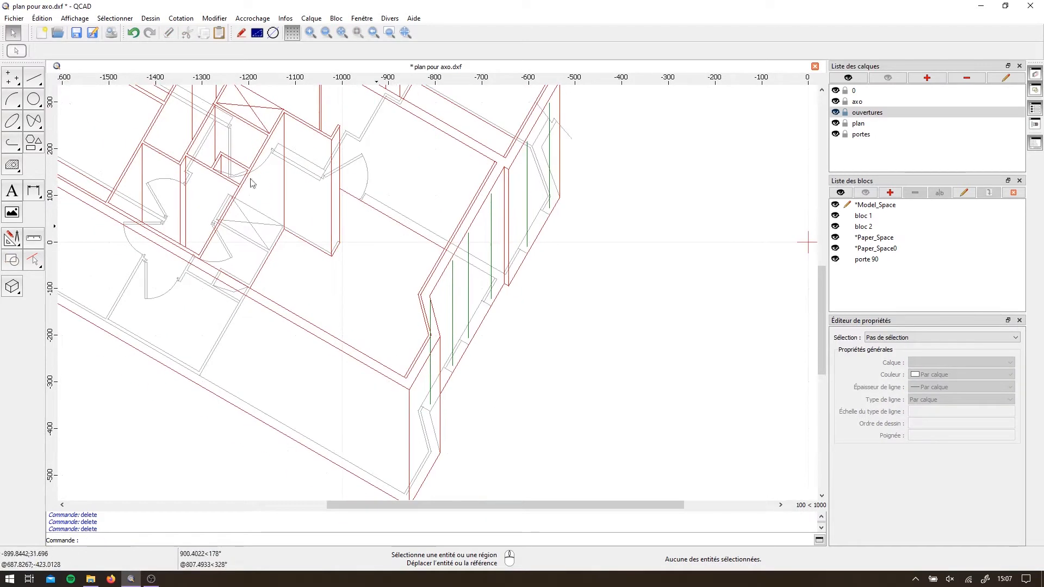
scroll(411, 388, "up", 2)
left_click(13, 99)
left_click(471, 356)
right_click(471, 355)
left_click(470, 205)
scroll(440, 264, "up", 11)
left_click(427, 229)
right_click(427, 229)
scroll(427, 230, "down", 10)
Close the side wall's other two windows with sill and lintel lines between their verticals
left_click(429, 240)
scroll(451, 395, "up", 4)
left_click(475, 305)
left_click(555, 165)
right_click(555, 165)
left_click(438, 403)
left_click(483, 321)
right_click(483, 321)
scroll(430, 98, "up", 5)
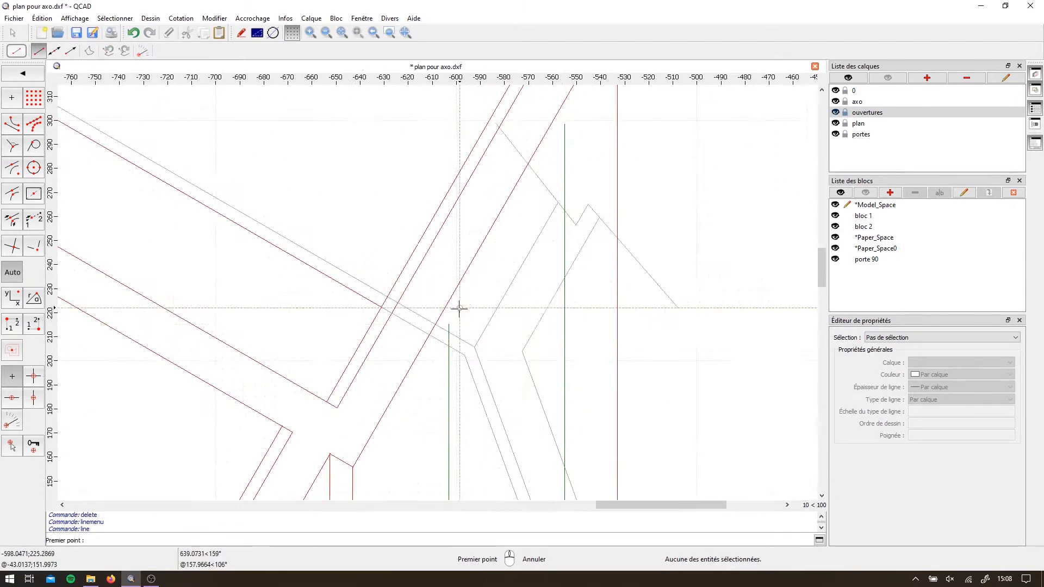
left_click(567, 125)
right_click(567, 125)
Draw the sill and lintel lines between the two verticals of the front wall's window
scroll(567, 125, "down", 9)
scroll(191, 392, "up", 5)
left_click(459, 336)
left_click(573, 401)
right_click(574, 401)
scroll(580, 218, "up", 3)
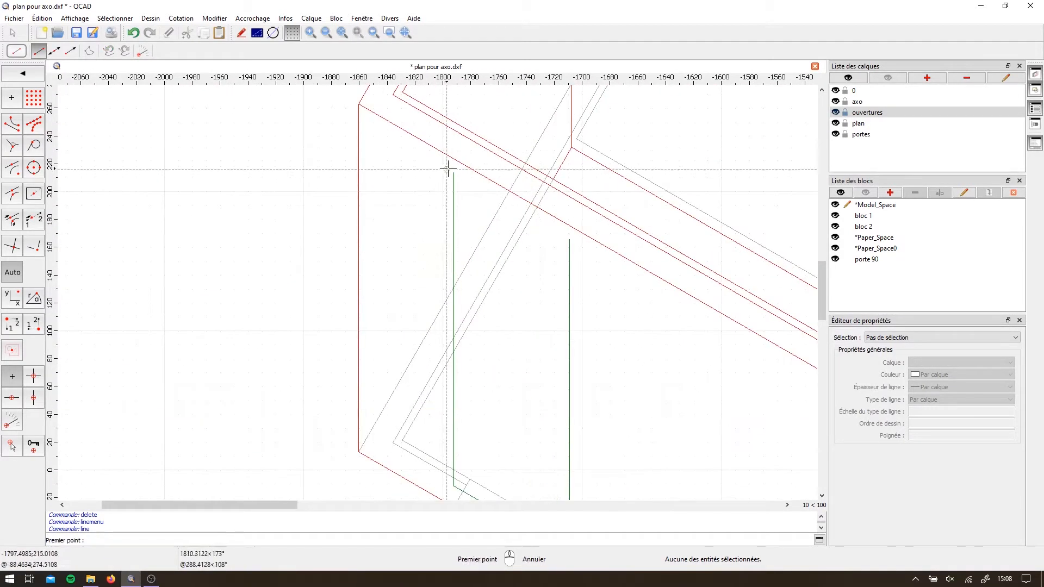
Close the rear room's window outline with sill and lintel lines between its verticals
scroll(441, 250, "down", 8)
left_click(502, 385)
left_click(584, 245)
right_click(516, 262)
left_click(485, 243)
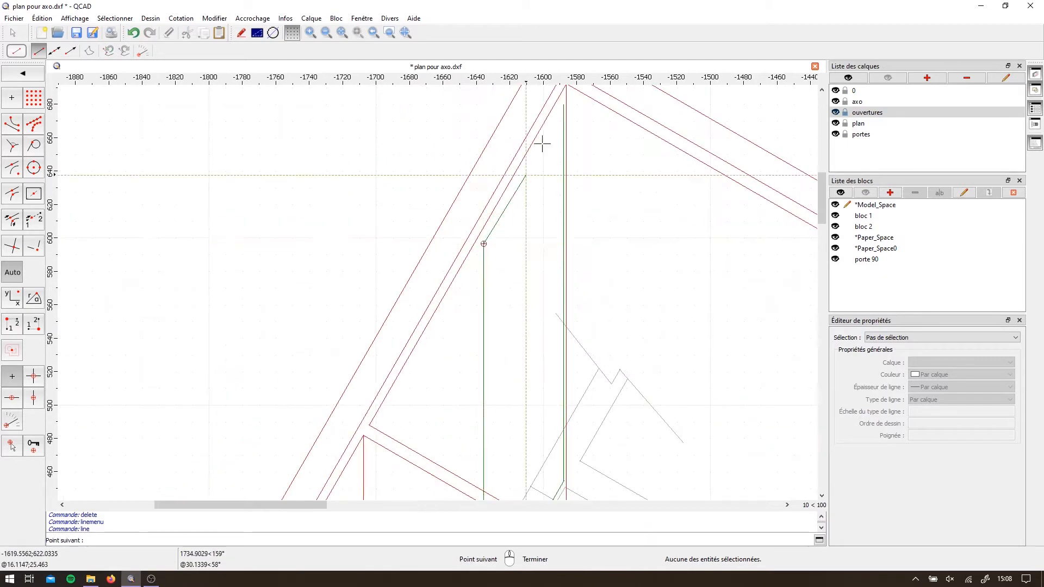
left_click(565, 103)
right_click(565, 104)
scroll(333, 252, "down", 7)
scroll(284, 272, "down", 1)
middle_click_drag(212, 443, 213, 300)
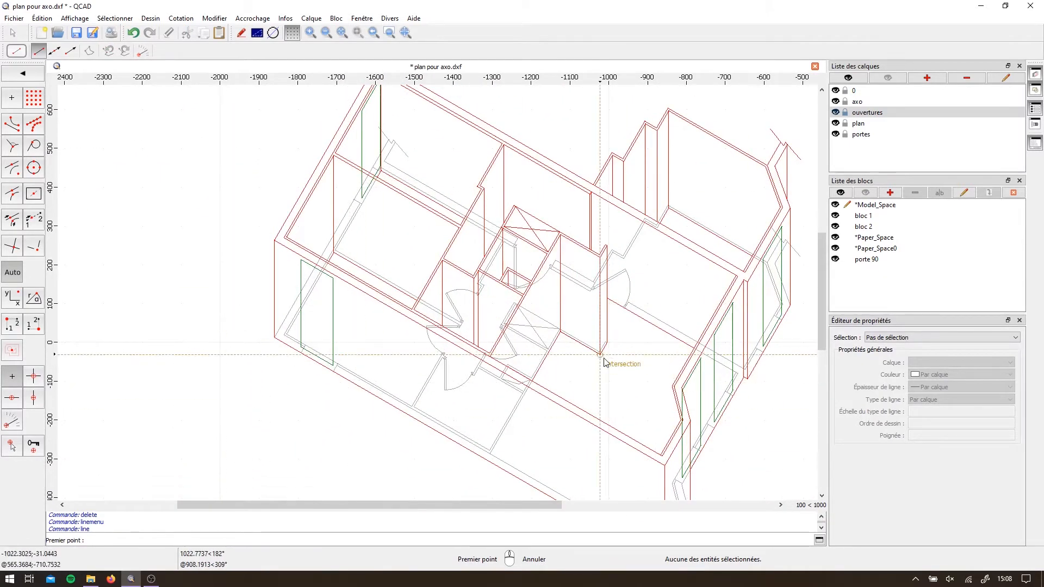
Copy the front window's sill and its jamb vertical nearest the corner from the outer to the inner jamb corner on the plan
right_click(603, 362)
scroll(320, 264, "up", 4)
scroll(321, 375, "down", 3)
left_click(330, 367)
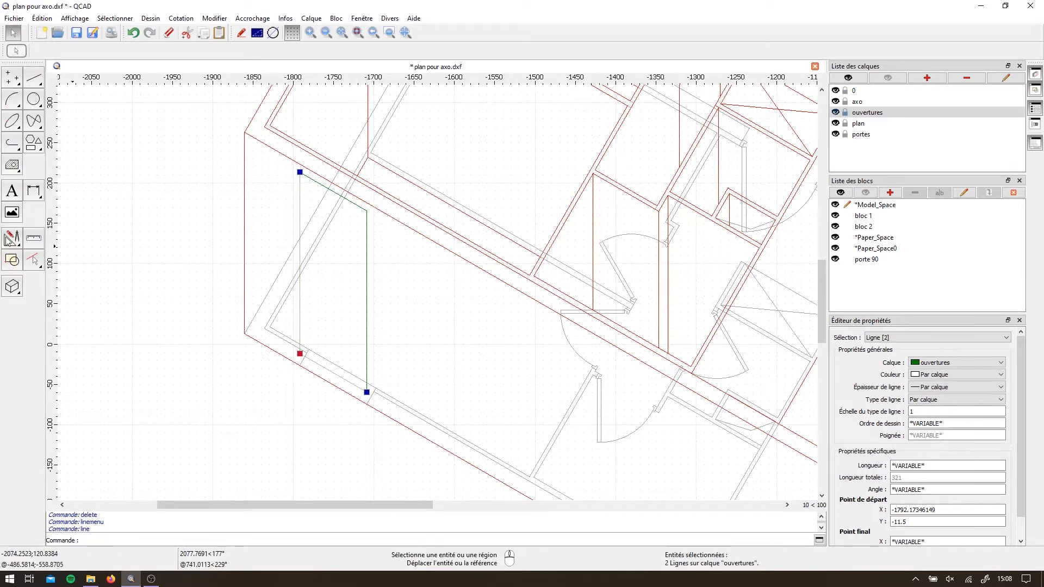
left_click(12, 238)
left_click(13, 101)
scroll(310, 373, "up", 3)
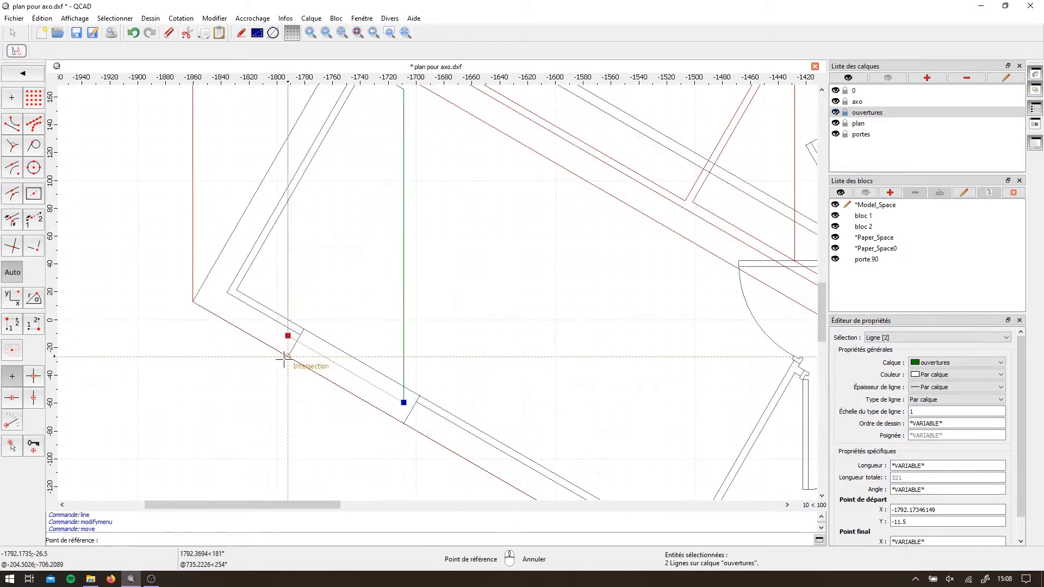
left_click(304, 327)
key("Return")
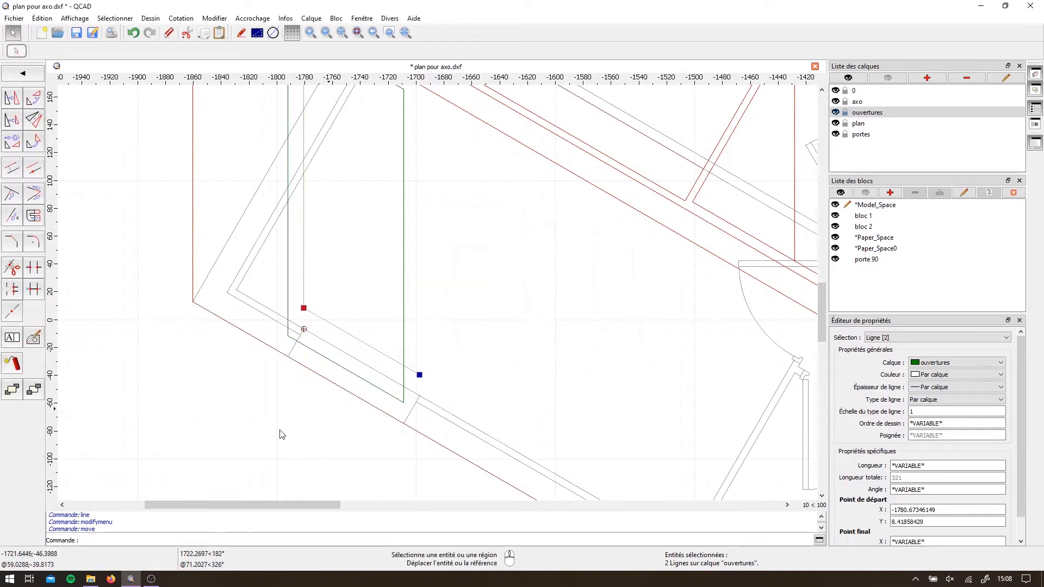
Join the outer and inner jamb corners of the front window, and shorten its copied sill and vertical to the opening's outline
key("l")
key("i")
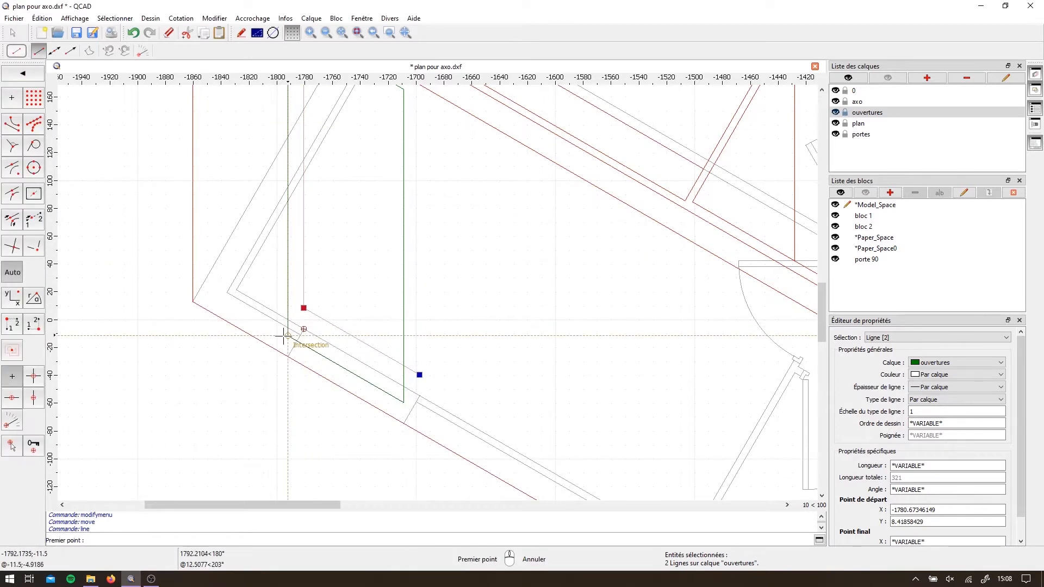
scroll(302, 306, "down", 3)
key("Escape")
scroll(328, 354, "up", 4)
left_click_drag(403, 382, 387, 373)
left_click_drag(270, 142, 271, 188)
key("Escape")
Copy the rear room window's sill and jamb vertical from the outer to the inner jamb corner on the plan
scroll(311, 214, "down", 4)
left_click(836, 124)
middle_click_drag(337, 108, 326, 362)
left_click(836, 123)
scroll(422, 307, "up", 3)
left_click(421, 257)
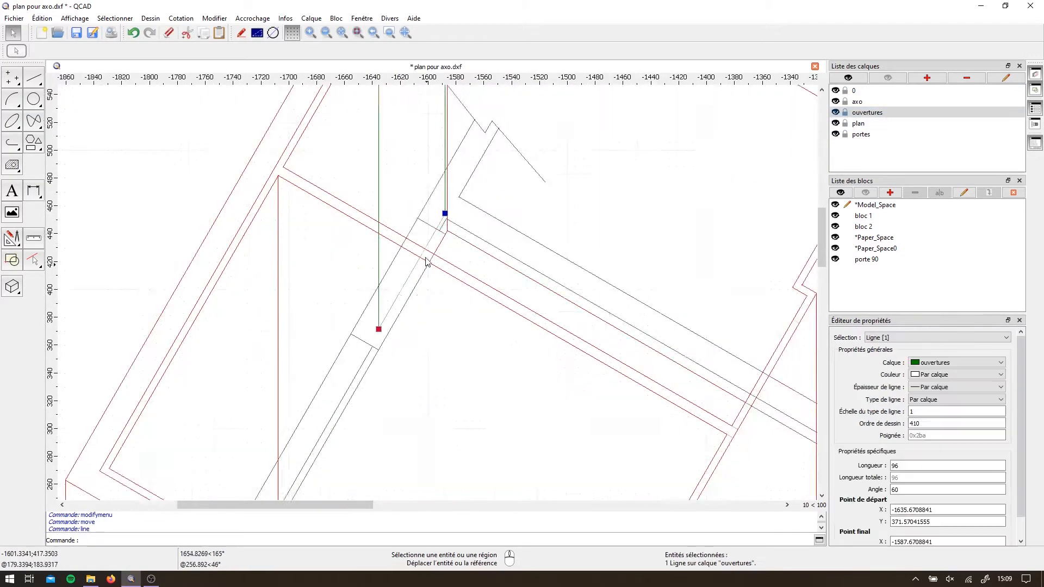
left_click(486, 283, "shift")
left_click(12, 238)
left_click(12, 98)
left_click(418, 457)
left_click(391, 441)
key("Return")
Draw the line joining the outer and inner jamb corners at the foot of the rear room's window
key("l")
key("i")
left_click(457, 304)
left_click(485, 320)
key("Escape")
key("Escape")
Shorten the rear window's copied sill to the opening's outline and its inner vertical to the lintel
left_click(429, 353)
left_click_drag(391, 420, 437, 340)
left_click(419, 329)
scroll(426, 350, "down", 3)
left_click(435, 379)
scroll(448, 144, "up", 3)
left_click(448, 174)
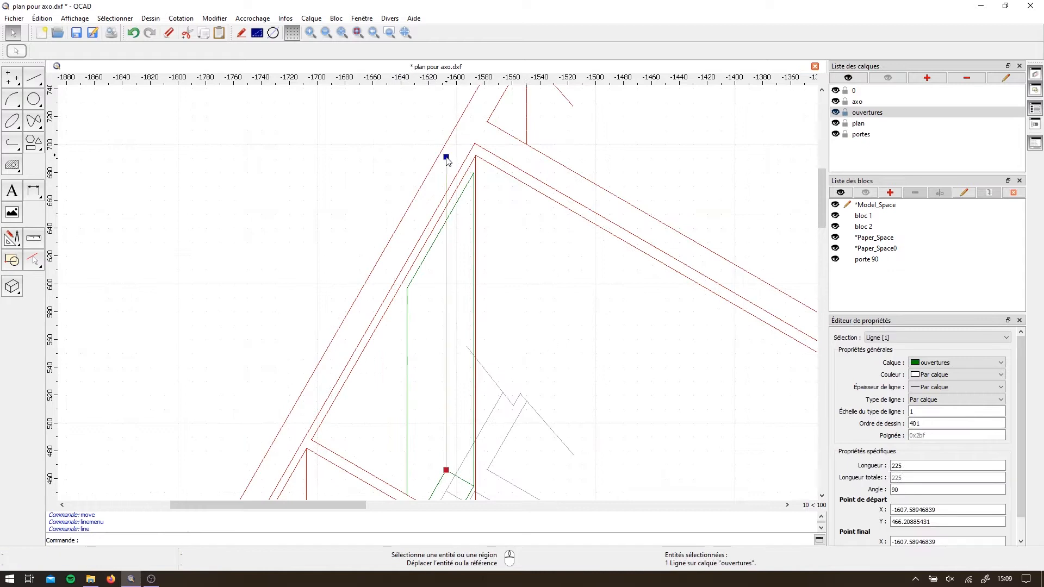
left_click_drag(448, 158, 447, 225)
Copy the jamb vertical of the side wall's window nearest the angled wall from the outer to the inner jamb corner
left_click(836, 124)
middle_click_drag(380, 328, 180, 125)
scroll(490, 337, "up", 1)
left_click(836, 124)
left_click(508, 337)
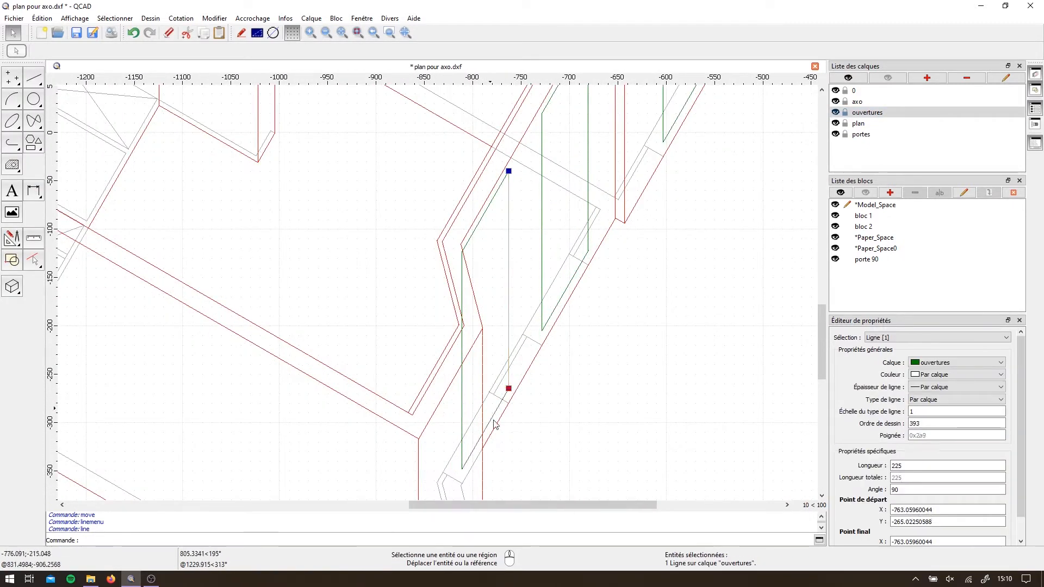
left_click(507, 401)
left_click(490, 392)
left_click(511, 389)
Delete that window's far jamb vertical, the one hidden by the angled wall
key("Escape")
key("Escape")
left_click(459, 327)
key("Delete")
scroll(460, 163, "up", 10)
scroll(503, 301, "down", 10)
Shorten the side wall window's inner vertical and sill ends to meet the visible opening
left_click_drag(544, 124, 543, 204)
left_click_drag(509, 391, 558, 308)
left_click(536, 402)
scroll(559, 369, "down", 3)
left_click_drag(534, 403, 553, 341)
Draw the jamb return line at the side wall's next window and lower its inner vertical's top end to the lintel
left_click(836, 123)
scroll(567, 451, "down", 5)
left_click(836, 123)
scroll(600, 372, "up", 7)
left_click(560, 373)
key("l")
key("i")
left_click(526, 388)
left_click_drag(553, 123, 553, 168)
key("Escape")
Add the inner sill and vertical to the side wall's last window, ending the vertical at the lintel
left_click(530, 275)
scroll(519, 322, "down", 3)
left_click(533, 256, "shift")
scroll(535, 326, "up", 3)
left_click(530, 263)
scroll(501, 248, "up", 2)
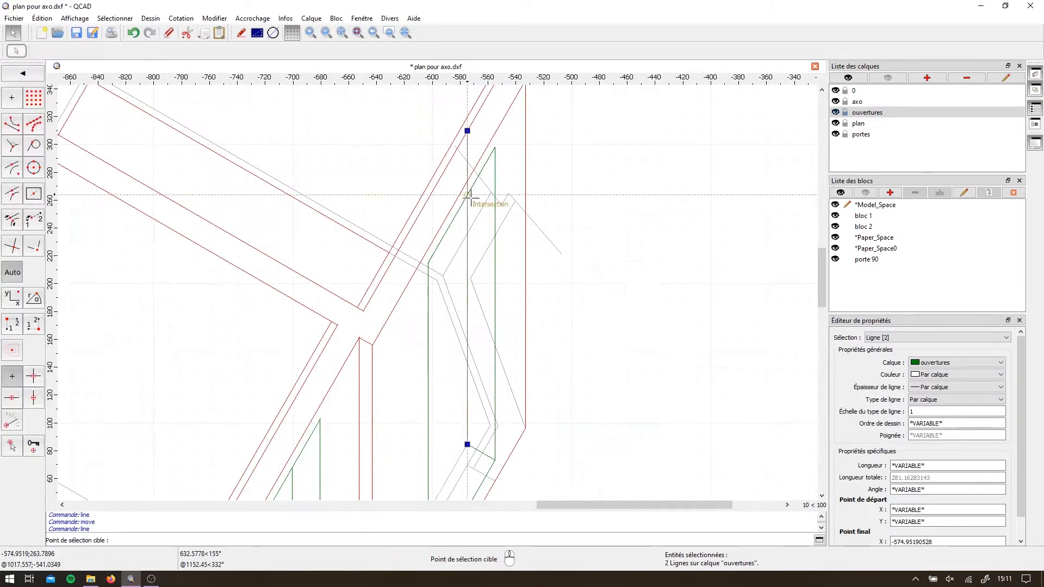
Draw verticals on the ouvertures layer from the jamb corners of the main room's doorway on the plan
left_click(654, 293)
left_click(433, 105)
scroll(582, 308, "down", 10)
scroll(585, 272, "up", 6)
right_click(184, 116)
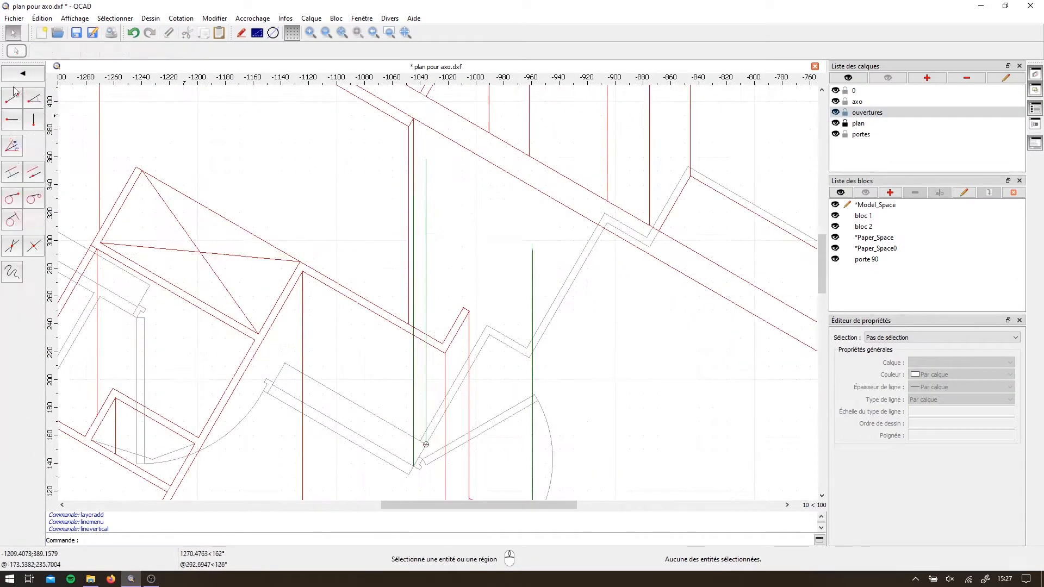
Draw the lintel across the main room's doorway verticals and shorten the verticals' lower ends to the wall in front
scroll(381, 190, "down", 1)
left_click(403, 348)
left_click(402, 422)
left_click(403, 305)
key("Escape")
left_click(836, 124)
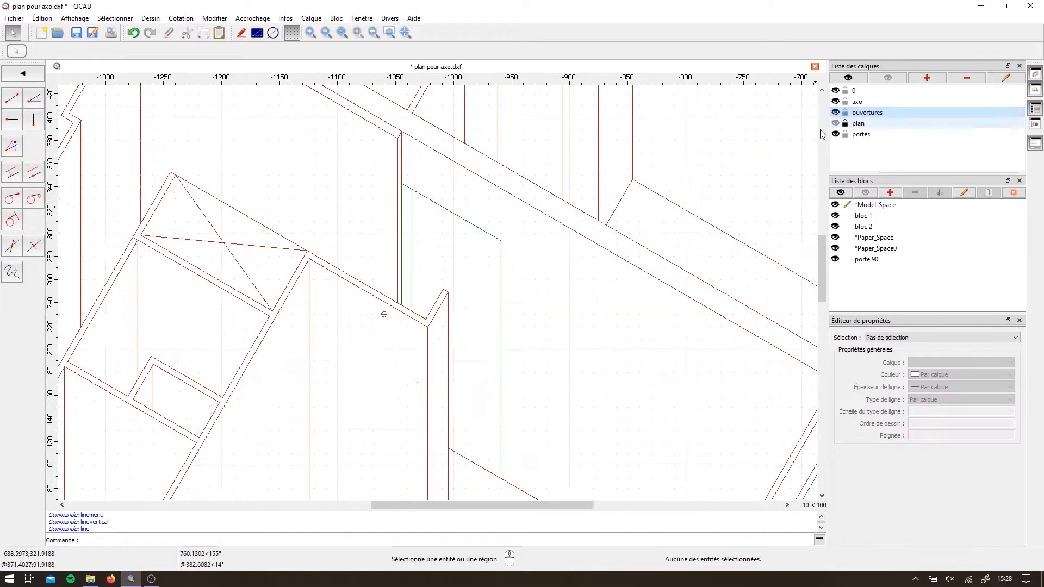
left_click(836, 123)
Draw the short base lines of the recessed wall inside the main room's doorway, hiding the plan layer
scroll(379, 283, "down", 2)
scroll(435, 322, "up", 4)
key("l")
key("i")
right_click(495, 320)
left_click(836, 123)
scroll(430, 315, "up", 2)
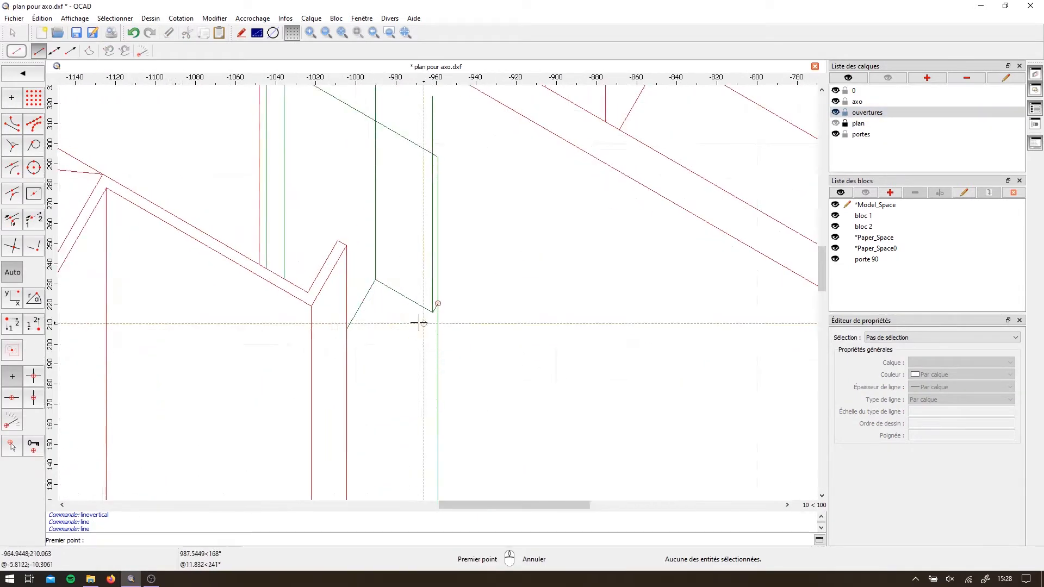
right_click(422, 322)
Lower the top end of the recess vertical inside the main room's doorway to the lintel
scroll(565, 402, "down", 2)
left_click(482, 213)
left_click_drag(483, 177, 482, 224)
scroll(484, 174, "down", 7)
Show the plan layer and draw verticals from the jamb corners of the doorway behind the crossed shaft
scroll(489, 274, "up", 5)
left_click(492, 306)
left_click(429, 270)
left_click(482, 302)
key("Escape")
scroll(483, 312, "down", 7)
left_click(836, 124)
scroll(516, 260, "up", 8)
left_click(482, 290)
Draw the lintel line across the tops of the verticals of the doorway behind the shaft
key("l")
key("i")
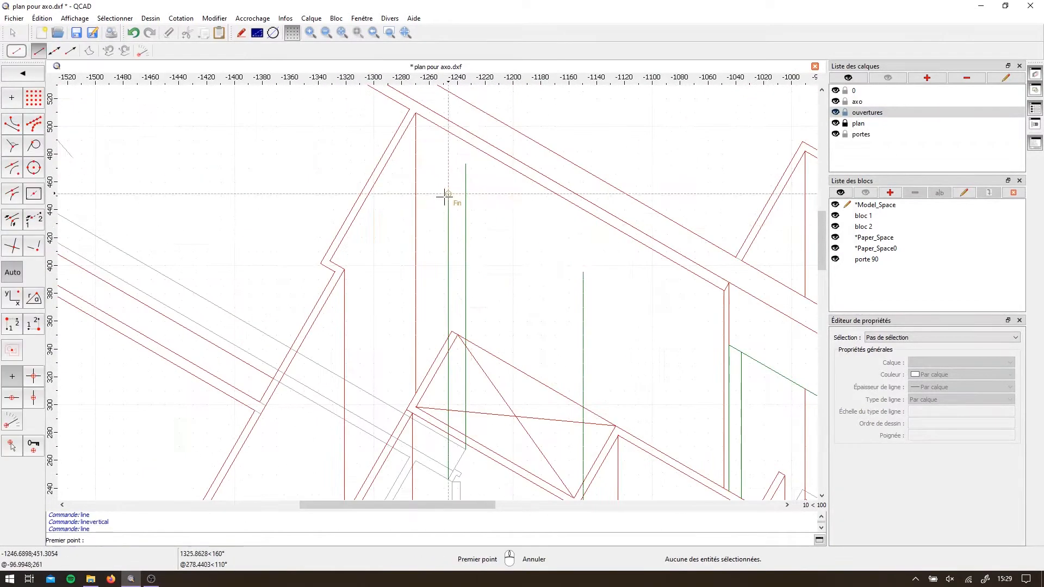
left_click(447, 196)
left_click(582, 273)
Shorten that doorway's inner vertical to the lintel and the verticals' lower ends to the shaft wall
left_click(464, 165)
left_click(464, 206)
left_click(551, 447)
left_click(552, 298)
scroll(481, 322, "down", 6)
left_click(836, 123)
left_click(836, 123)
middle_click_drag(384, 409, 469, 354)
scroll(457, 435, "up", 6)
left_click(12, 98)
scroll(332, 250, "up", 6)
left_click(323, 212)
key("Escape")
key("Escape")
scroll(404, 394, "down", 10)
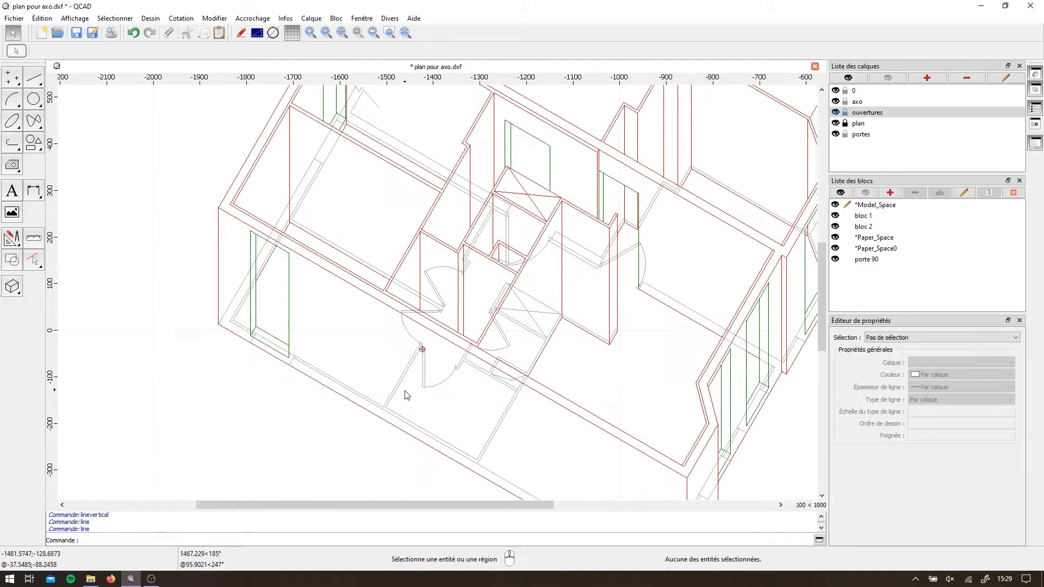
Draw verticals from the jamb corners of the small room's doorway behind the long corridor wall
left_click(34, 78)
left_click(34, 120)
scroll(426, 347, "up", 8)
left_click(469, 403)
left_click(482, 371)
key("Delete")
Draw the lintel between the small room doorway's verticals and delete the surplus line
left_click(33, 77)
left_click(12, 99)
left_click(370, 137)
left_click(515, 221)
key("Delete")
Hide the plan layer and trim the small room doorway's jamb verticals at the wall
scroll(444, 201, "down", 10)
left_click(836, 123)
left_click(12, 238)
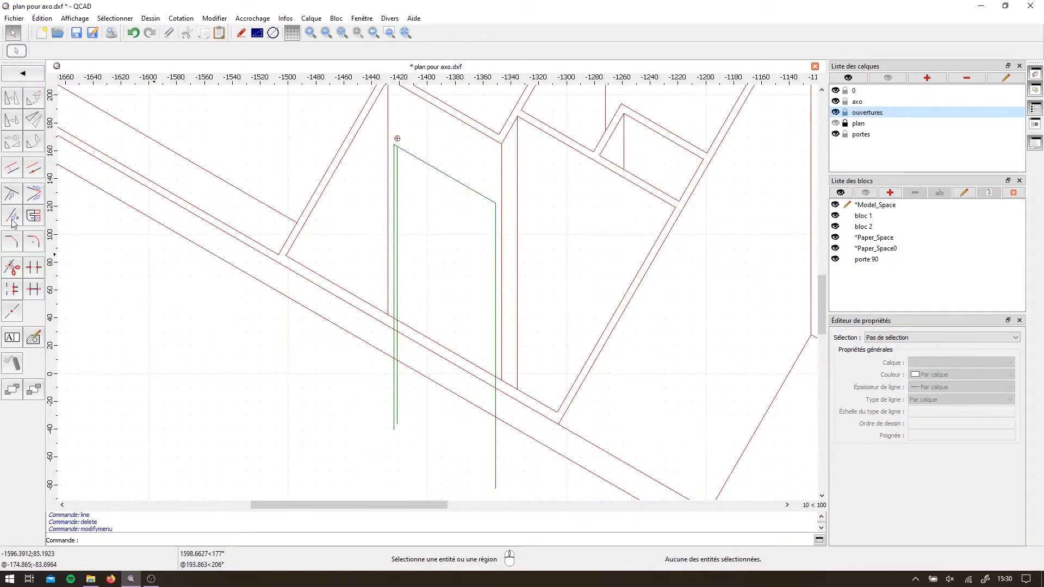
left_click(396, 300)
scroll(327, 364, "down", 2)
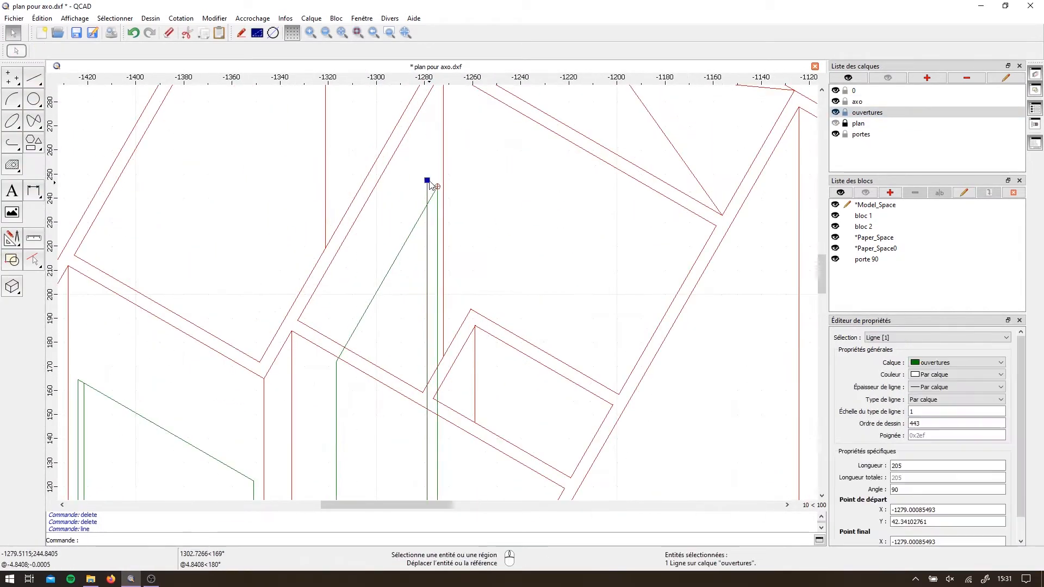
key("Escape")
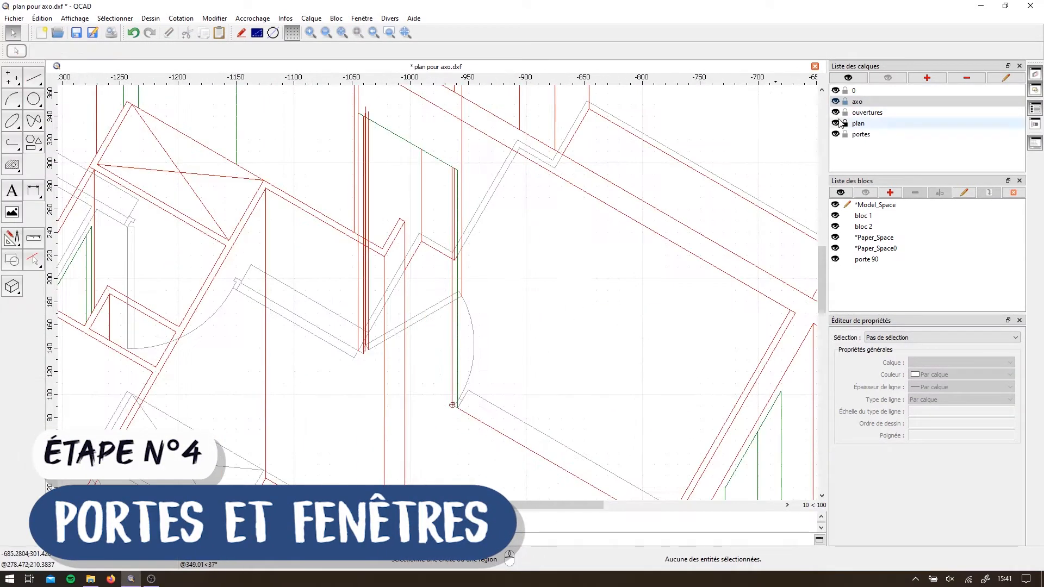
Make portes the current layer and set its colour to Magenta
double_click(860, 134)
left_click(845, 101)
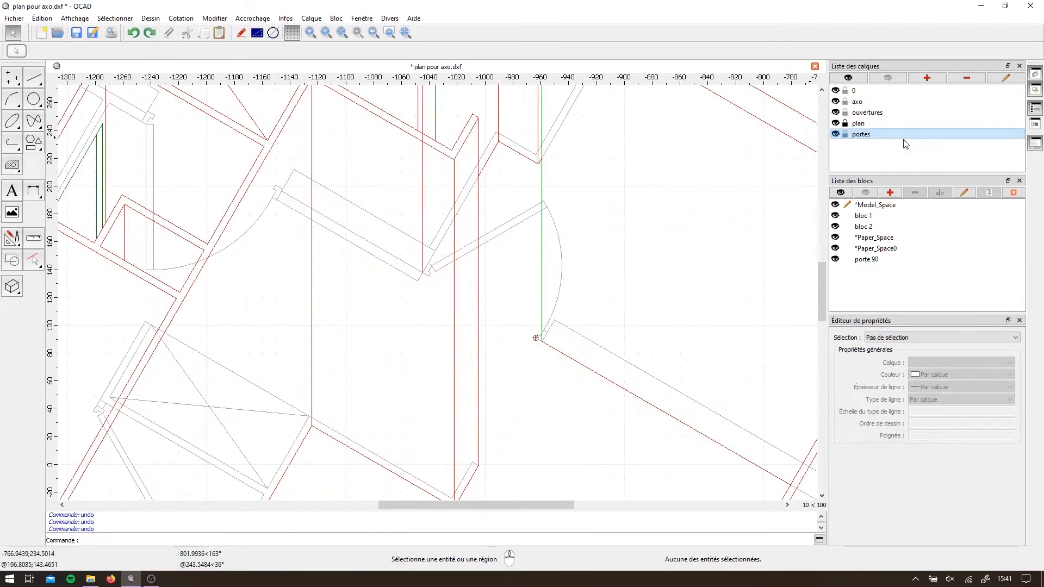
double_click(903, 139)
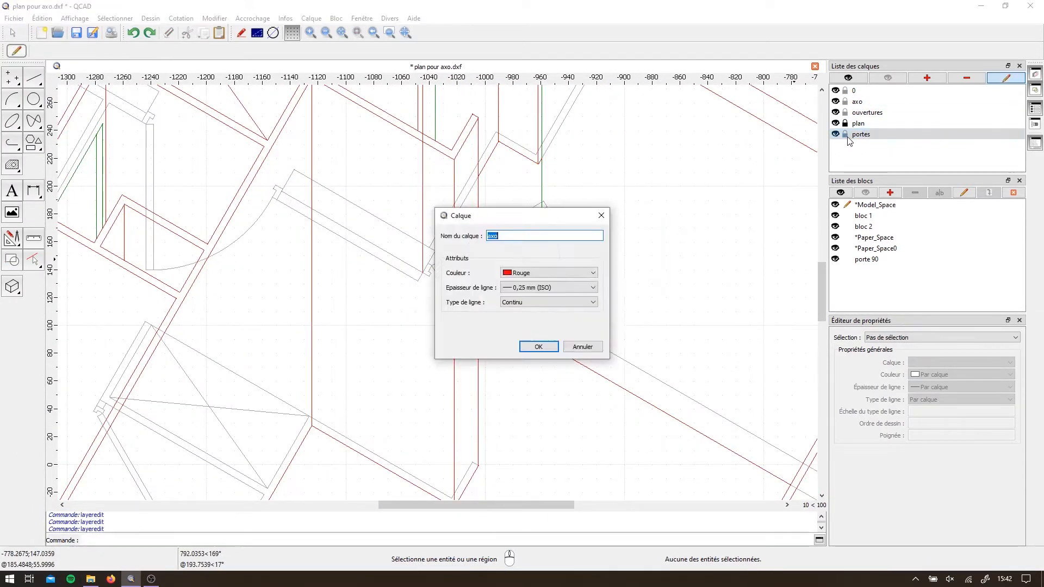
double_click(868, 135)
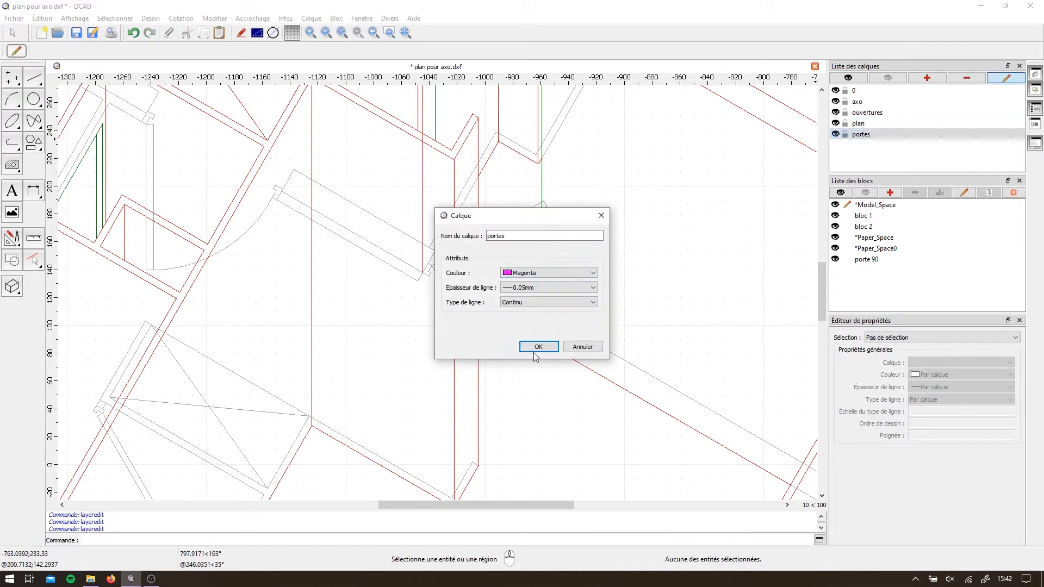
left_click(533, 345)
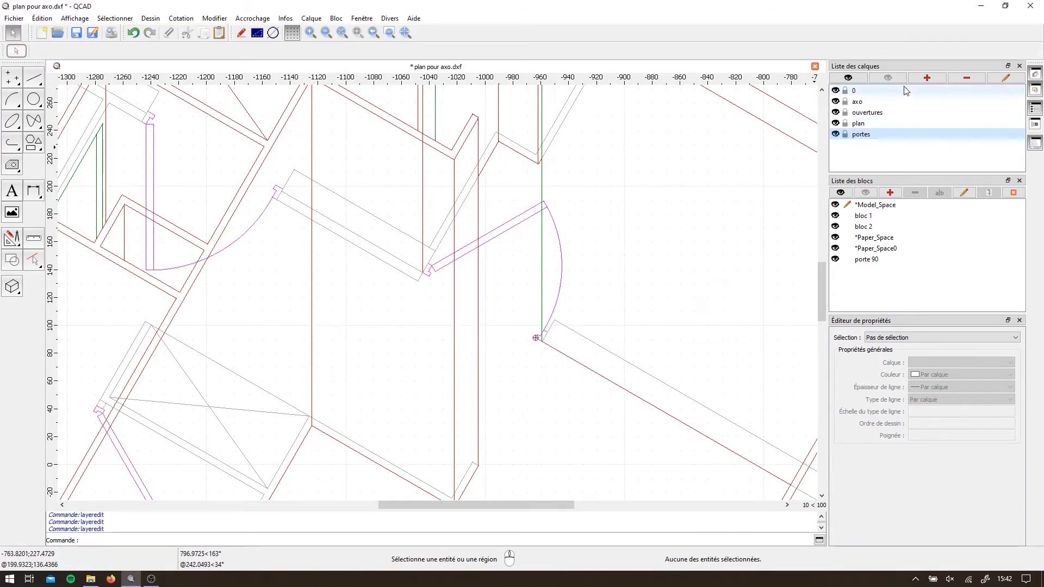
Draw 205-long verticals from the frame and hinge corners of the main room's door on the portes layer
left_click(30, 81)
left_click(33, 99)
scroll(512, 371, "up", 5)
left_click(571, 289)
scroll(283, 127, "up", 2)
left_click(324, 129)
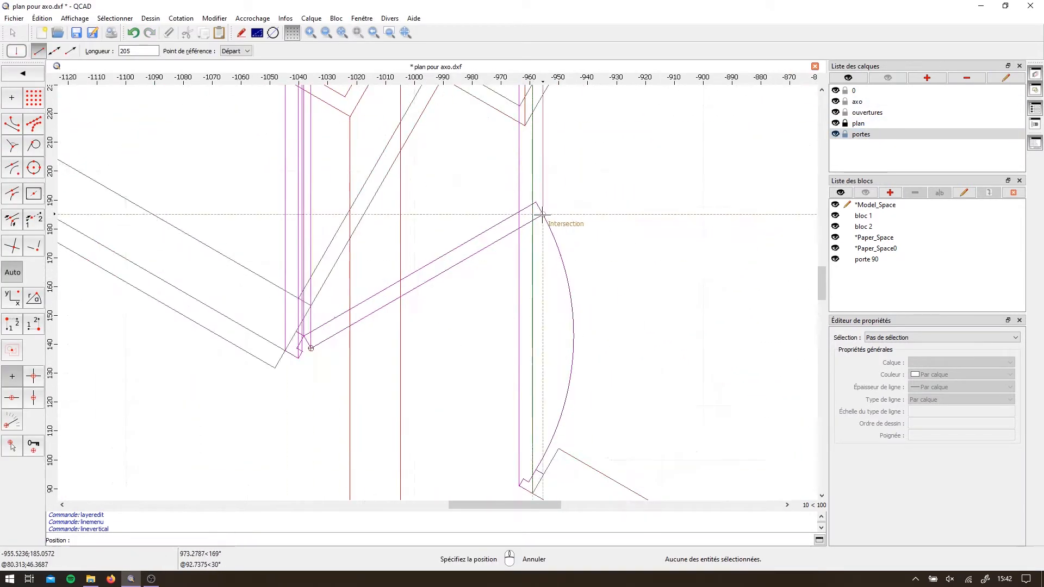
Try a 205-long vertical at the free corner of the main room's open door leaf and undo it
left_click(543, 214)
scroll(543, 228, "down", 4)
key("ctrl+z")
scroll(427, 234, "down", 2)
scroll(403, 415, "up", 2)
scroll(400, 415, "down", 2)
scroll(397, 315, "up", 2)
scroll(397, 315, "down", 3)
scroll(370, 468, "up", 2)
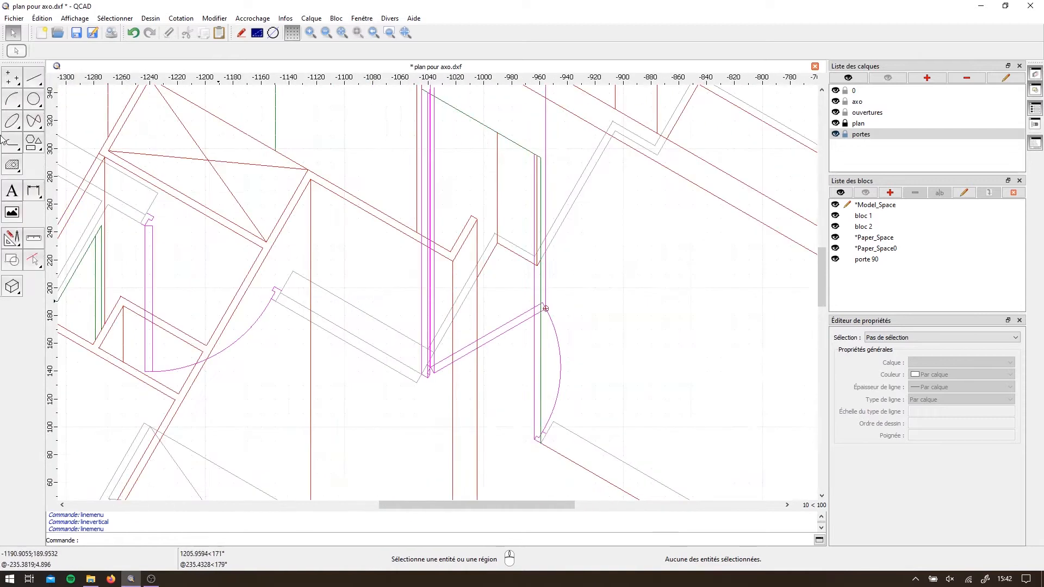
scroll(533, 454, "up", 2)
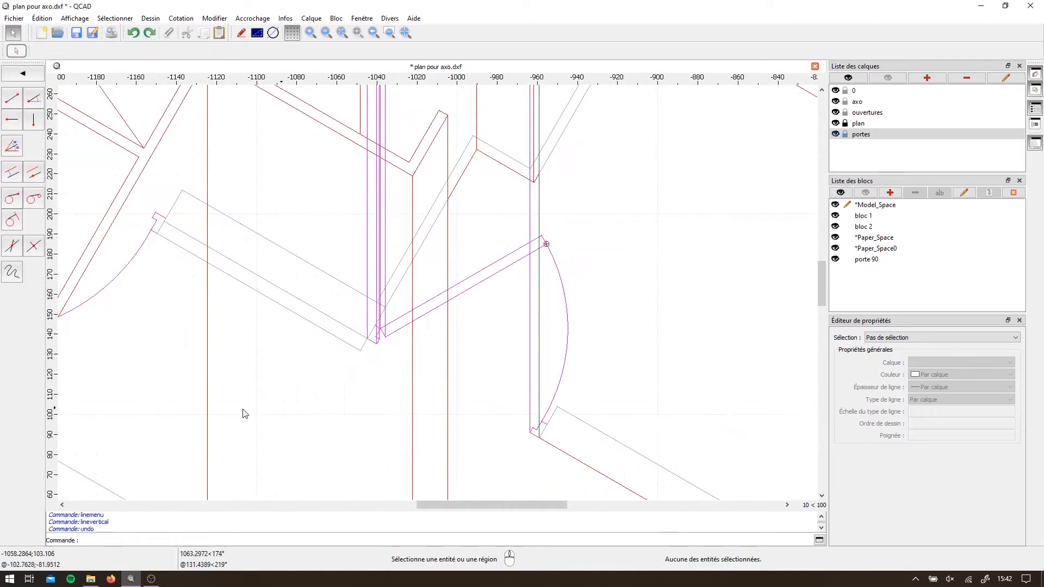
Offset the top edge of the main room's door frame and join it to the frame verticals with radius-0 corners
right_click(426, 445)
scroll(426, 445, "down", 3)
scroll(465, 170, "up", 3)
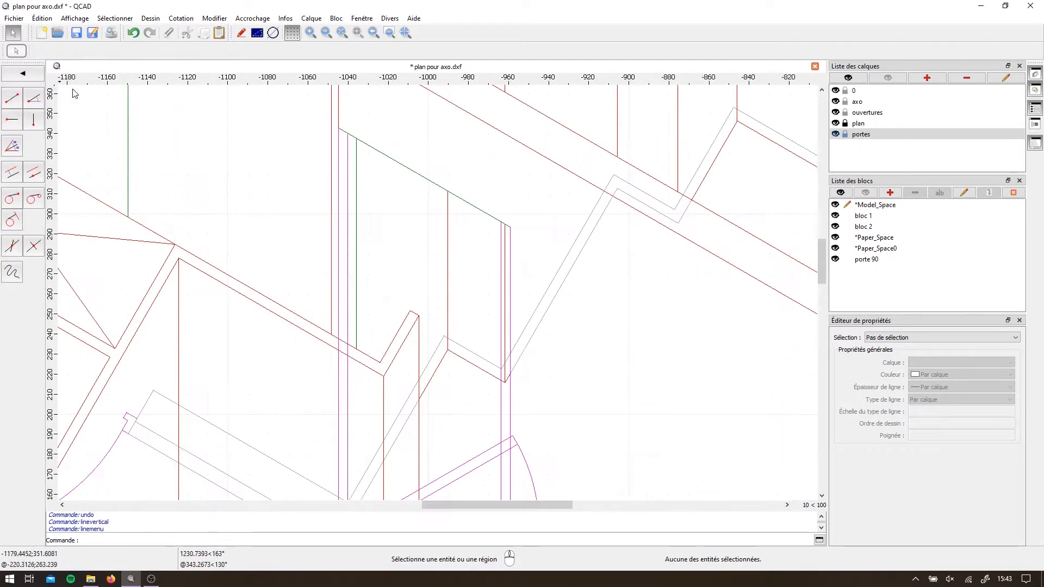
right_click(401, 198)
left_click(34, 241)
scroll(356, 142, "up", 3)
left_click(606, 287)
scroll(375, 164, "down", 6)
scroll(366, 398, "up", 9)
left_click(347, 327)
left_click(22, 74)
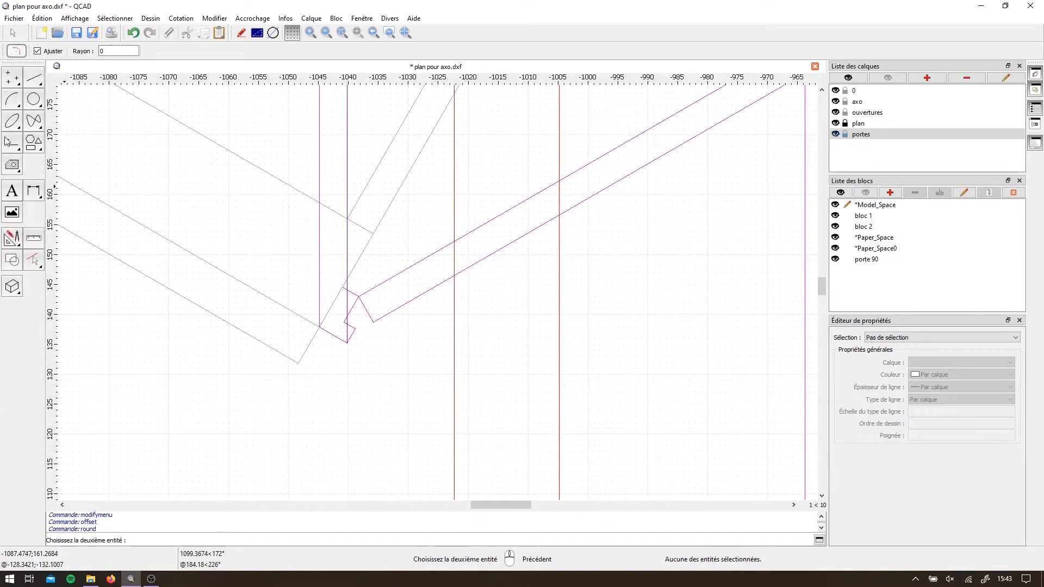
left_click(348, 302)
Copy the hinge-side frame vertical to the adjacent rebate corner and draw 205-long verticals from the main room door leaf's corners
left_click(12, 238)
left_click(12, 98)
left_click(347, 343)
left_click(355, 329)
key("Return")
left_click(34, 121)
left_click(359, 296)
left_click(374, 322)
scroll(375, 321, "down", 5)
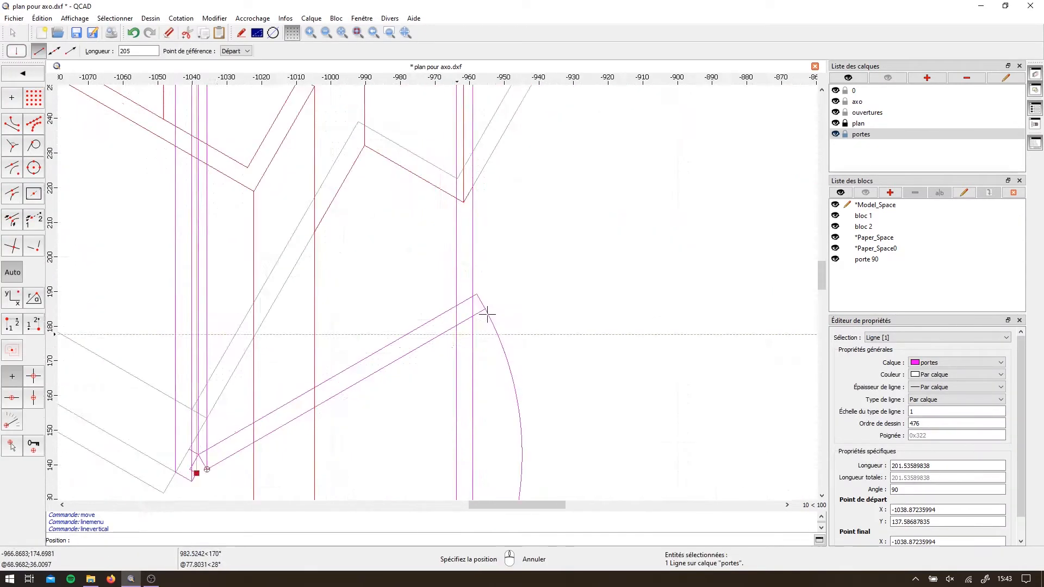
left_click(487, 314)
Undo the last trim and delete the axo lines of the wall recess seen through the main room's doorway
left_click(286, 353)
key("Delete")
scroll(163, 170, "up", 8)
scroll(294, 224, "down", 8)
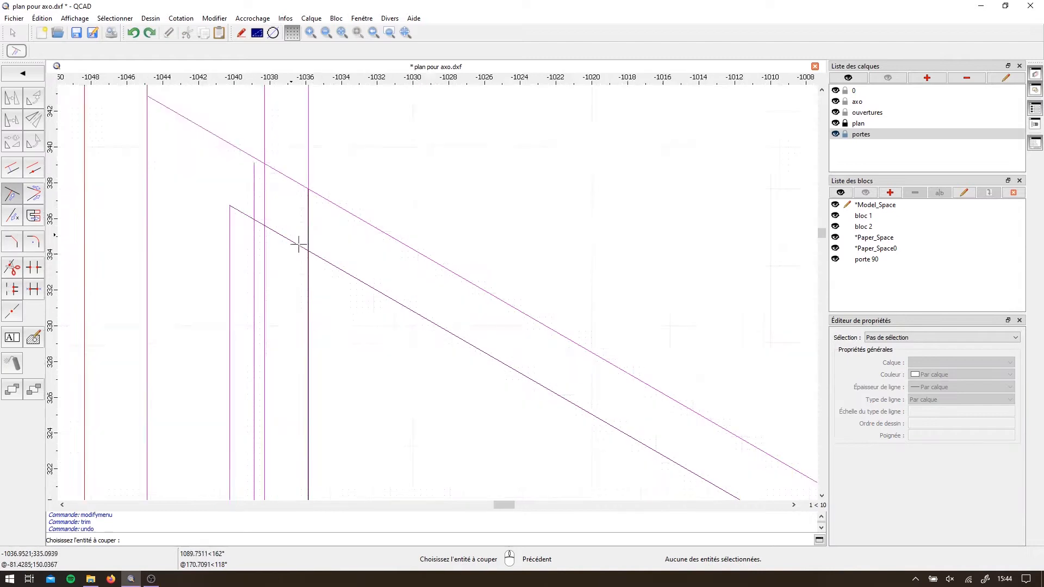
key("Escape")
key("ctrl+z")
scroll(506, 218, "up", 4)
left_click(443, 327)
key("Delete")
left_click(401, 332)
key("Delete")
left_click_drag(406, 221, 371, 272)
key("Delete")
scroll(348, 378, "up", 6)
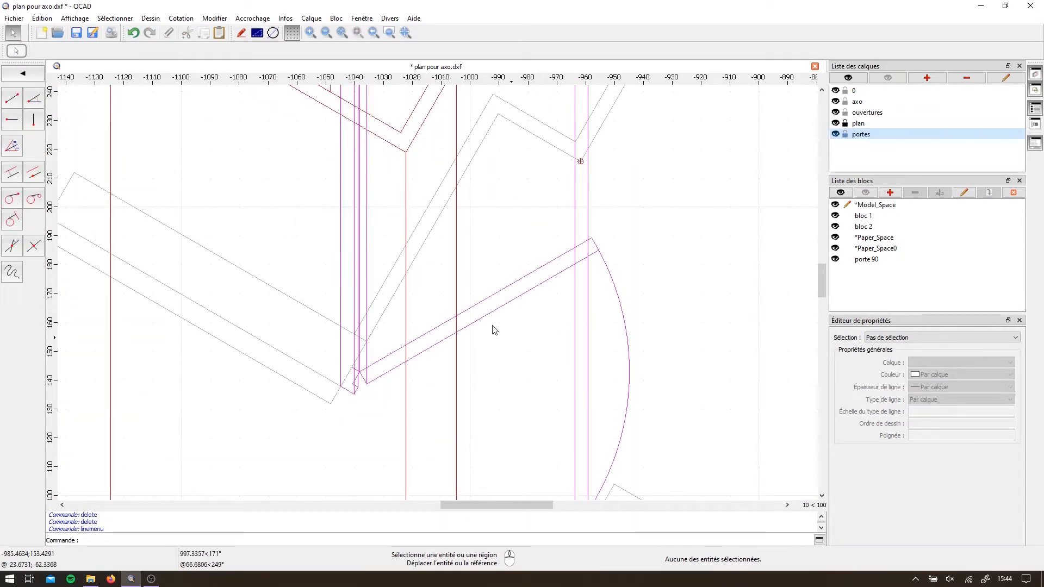
Hide the plan layer and trim the main room door's hinge-side verticals at the top edge of the wall in front
left_click(836, 124)
scroll(512, 325, "down", 6)
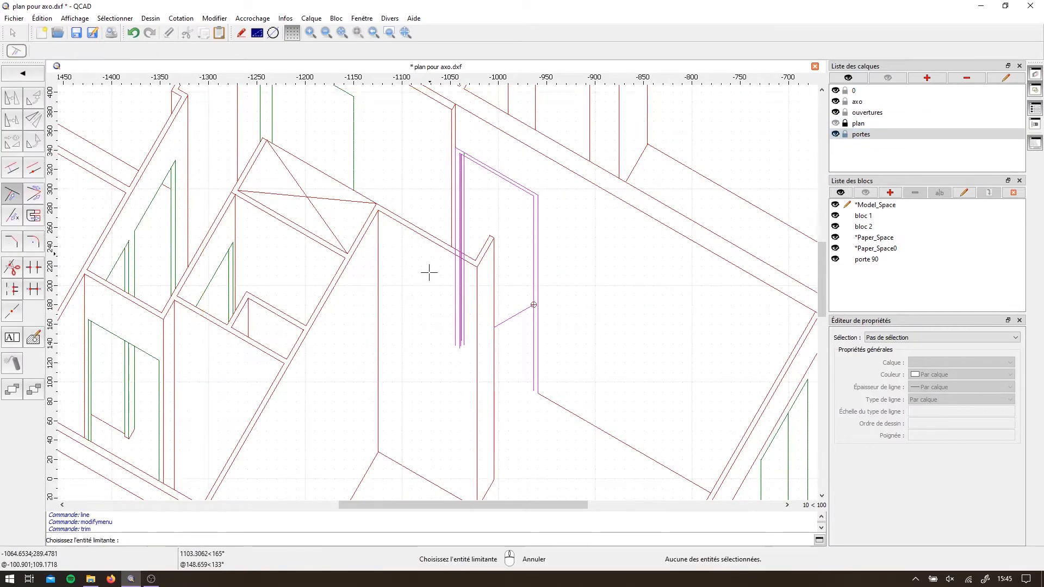
scroll(446, 256, "up", 4)
left_click(455, 247)
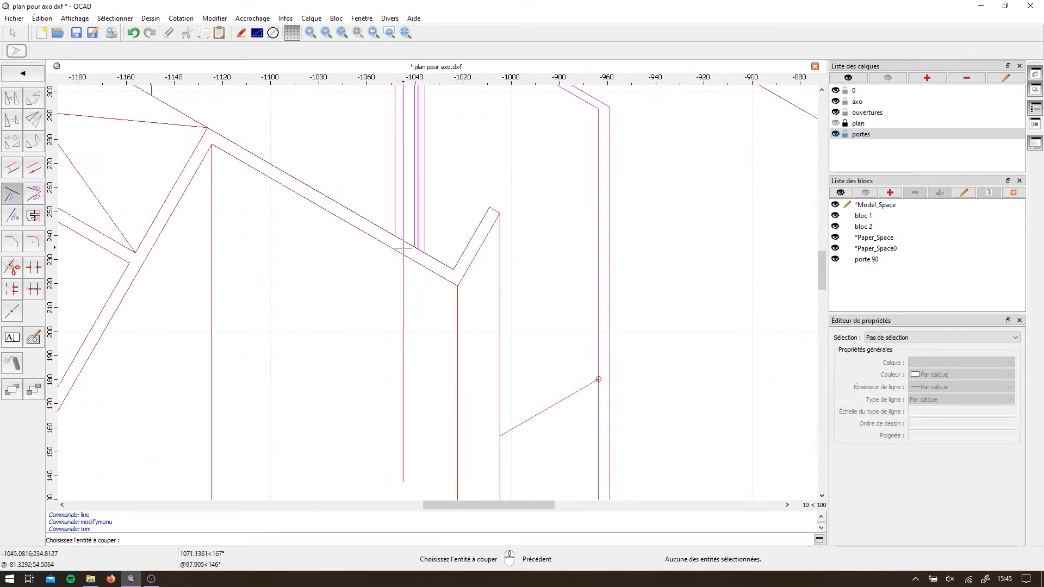
key("Escape")
key("Escape")
Delete the leftover untrimmed door verticals that cross the wall in front of the main room's doorway
left_click(403, 294)
scroll(381, 297, "down", 4)
key("Delete")
key("Delete")
scroll(381, 264, "up", 3)
scroll(357, 275, "down", 5)
scroll(386, 440, "up", 8)
Draw the line closing the foot of the main room door frame's free-side jamb
left_click(23, 81)
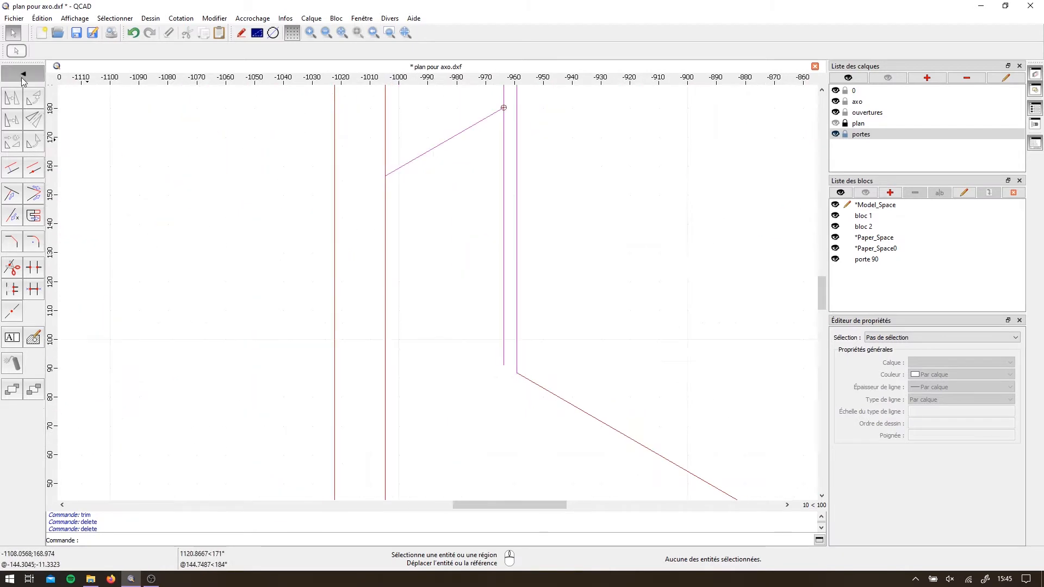
key("Escape")
scroll(470, 387, "down", 5)
scroll(461, 396, "down", 3)
scroll(441, 204, "up", 10)
Try deleting the axo-layer wall vertical beside the main room's door frame and undo it
left_click(387, 211)
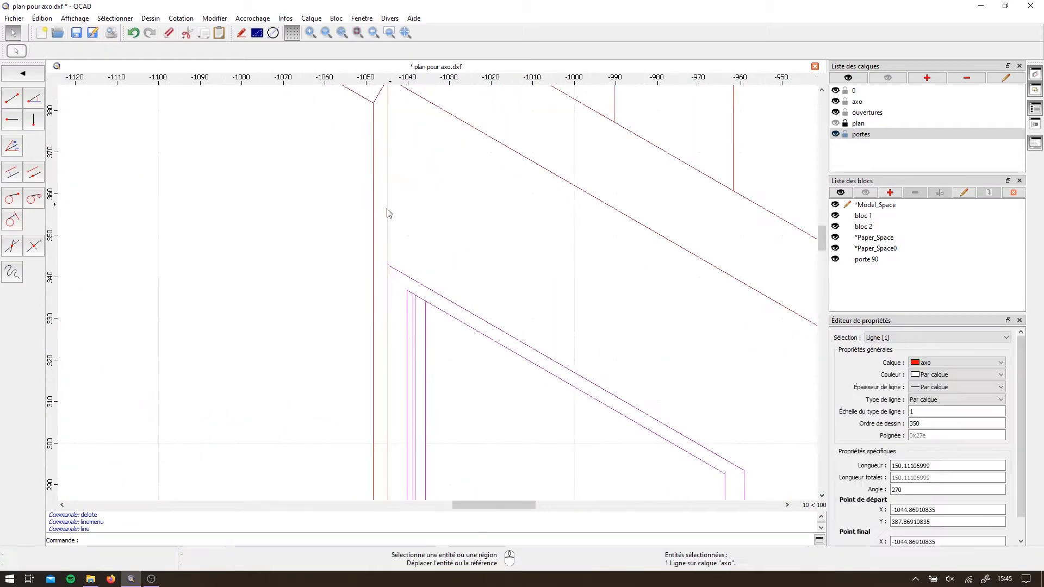
key("Delete")
key("ctrl+z")
scroll(381, 338, "down", 3)
key("Escape")
key("Escape")
scroll(408, 348, "down", 6)
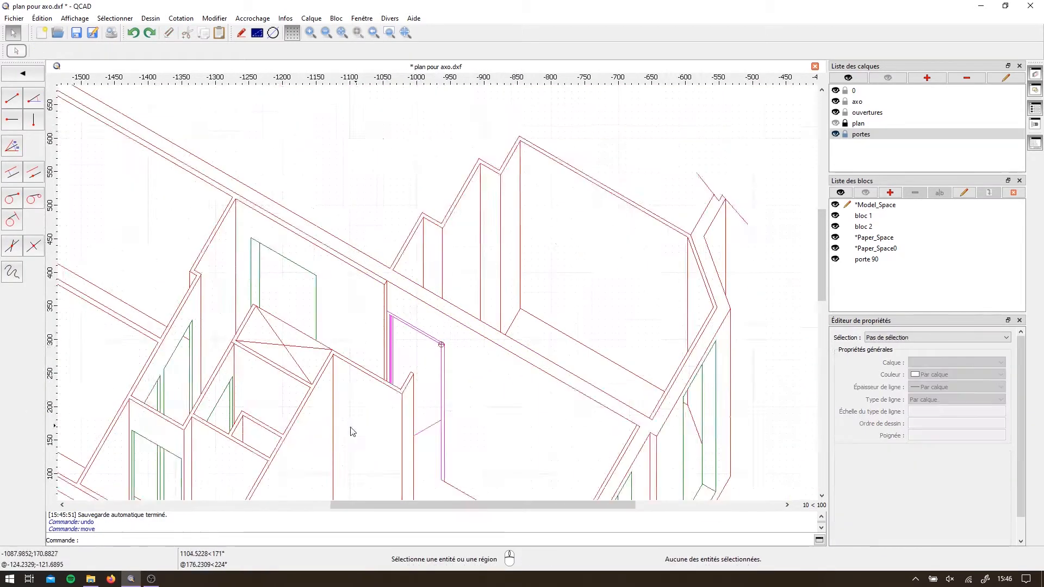
Show the plan layer and draw a 205-long vertical from the free corner of the main room's open door leaf
middle_click_drag(351, 431, 351, 296)
left_click(836, 123)
scroll(506, 394, "up", 2)
key("l")
key("i")
key("l")
key("v")
scroll(495, 390, "up", 4)
left_click(467, 389)
key("Escape")
scroll(479, 403, "down", 4)
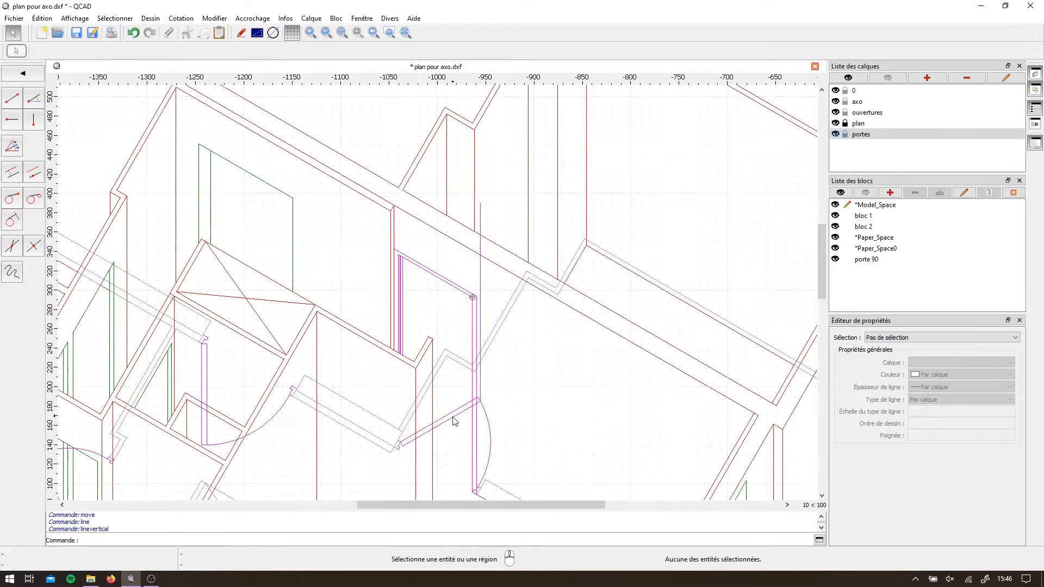
Copy the open leaf's long and end edges from its free base corner to the top of the leaf's vertical
left_click(455, 417)
key("m")
key("v")
left_click(481, 400)
left_click(466, 128)
scroll(473, 424, "up", 2)
left_click(466, 410)
key("Escape")
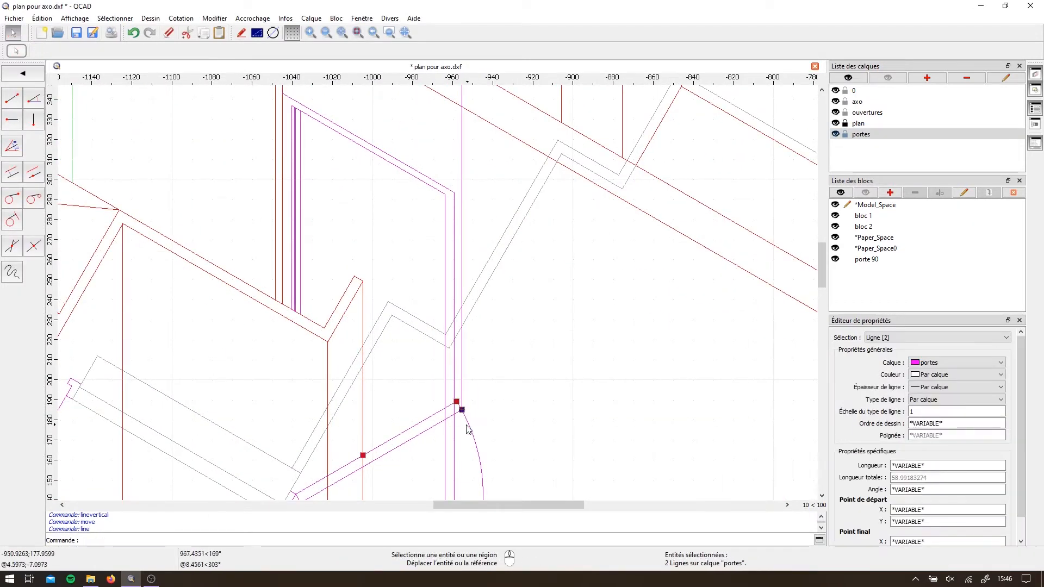
key("m")
key("v")
left_click(464, 412)
left_click(402, 239)
key("Return")
Hide the plan layer and shorten the main room door leaf's vertical and top edges to stop at the wall
left_click(836, 123)
left_click_drag(510, 438, 511, 272)
scroll(476, 234, "up", 4)
left_click(473, 278)
left_click_drag(448, 293, 535, 254)
key("ctrl+z")
left_click(534, 268)
left_click_drag(534, 306, 534, 243)
key("Escape")
scroll(506, 256, "down", 6)
middle_click_drag(475, 266, 523, 361)
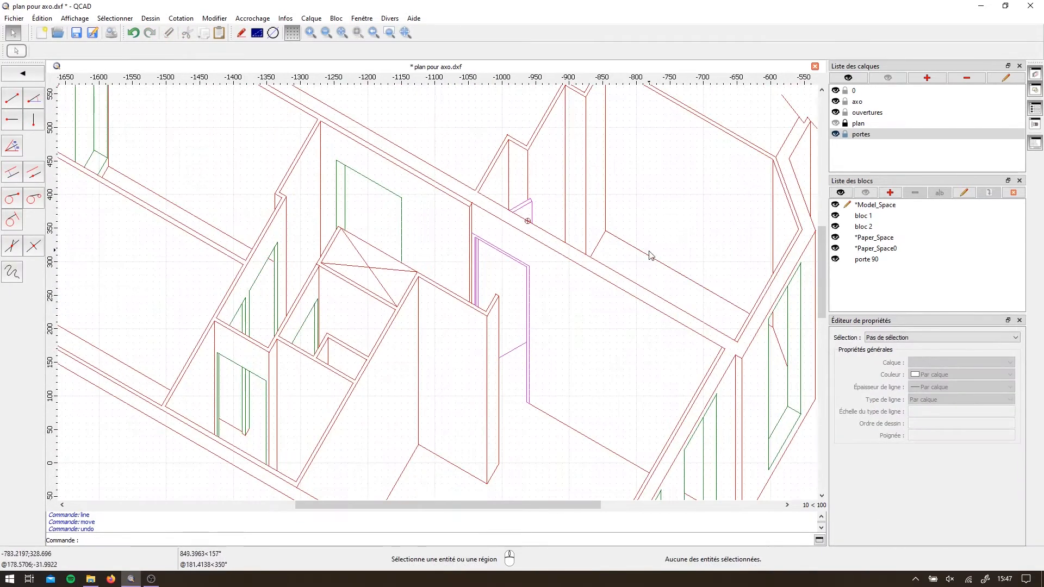
Show the plan layer and draw 205-long verticals from the frame and hinge corners of the door behind the crossed shaft
scroll(652, 256, "up", 2)
middle_click_drag(725, 355, 688, 266)
left_click(836, 123)
scroll(582, 322, "down", 2)
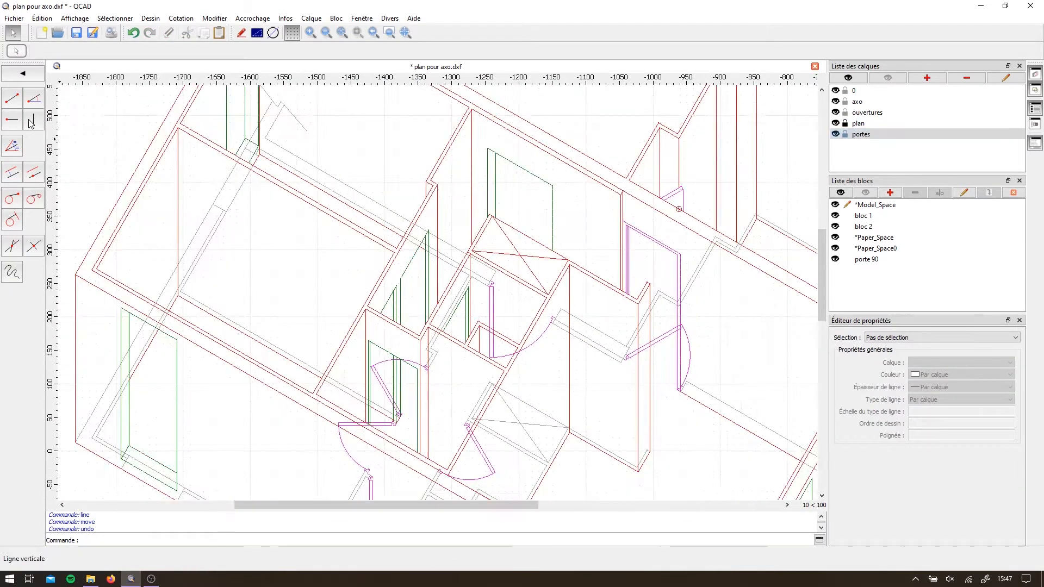
left_click(34, 119)
scroll(562, 324, "up", 6)
left_click(523, 331)
left_click(518, 327)
scroll(338, 219, "up", 4)
left_click(325, 212)
left_click(337, 218)
scroll(353, 207, "down", 3)
scroll(415, 381, "down", 3)
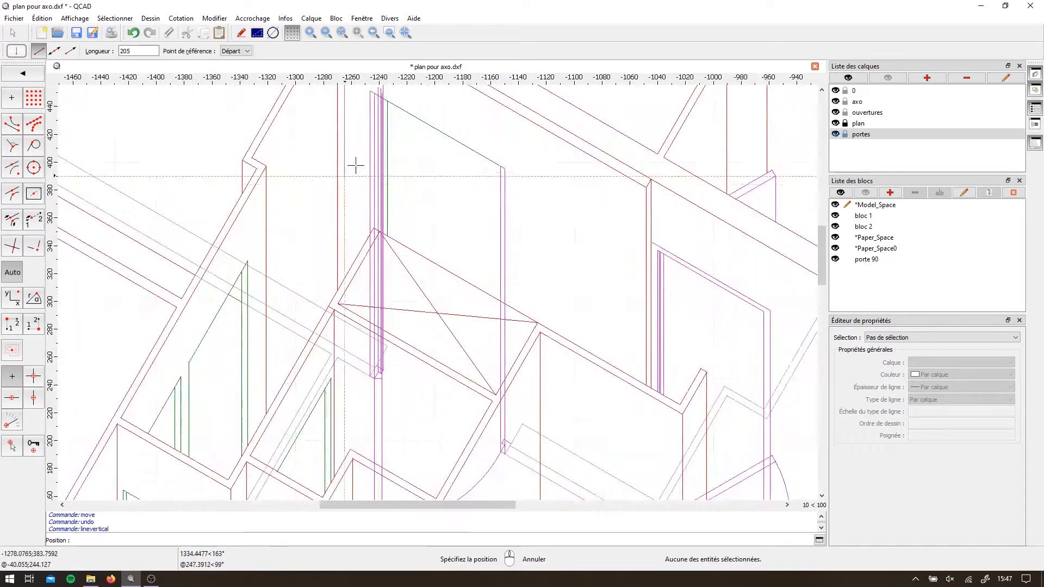
Trace the open leaf of the door behind the crossed shaft with lines
right_click(354, 166)
left_click(14, 107)
left_click(433, 301)
scroll(489, 272, "down", 2)
scroll(517, 389, "up", 3)
left_click(512, 390)
right_click(522, 305)
Try moving the traced door leaf outline with the plan layer hidden, and undo that door's new linework
left_click(836, 123)
left_click_drag(590, 454, 550, 286)
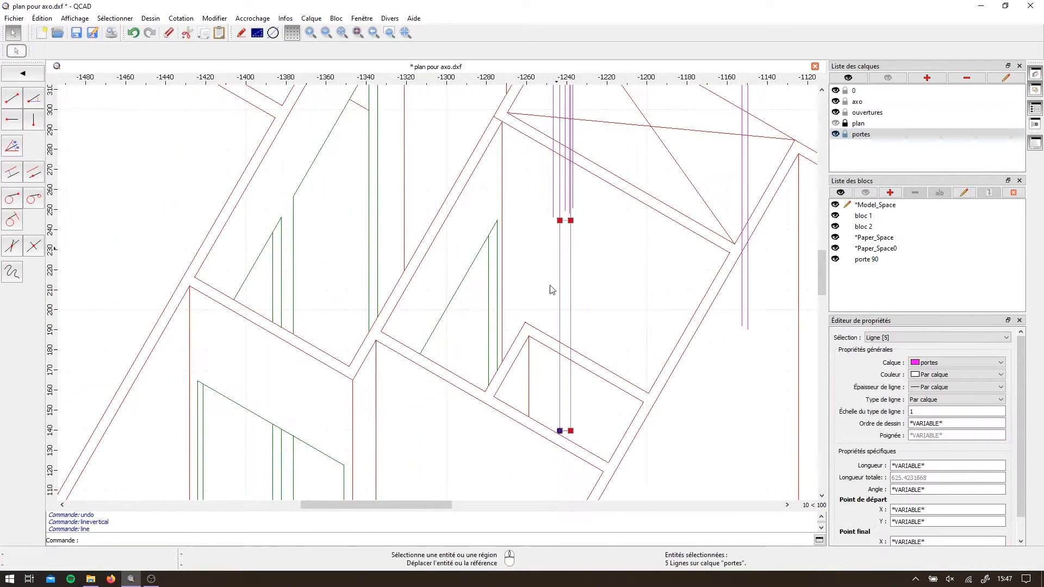
left_click(570, 221)
scroll(571, 223, "down", 6)
scroll(571, 111, "up", 7)
scroll(502, 236, "down", 10)
right_click(502, 236)
right_click(502, 236)
key("ctrl+z")
scroll(510, 316, "up", 4)
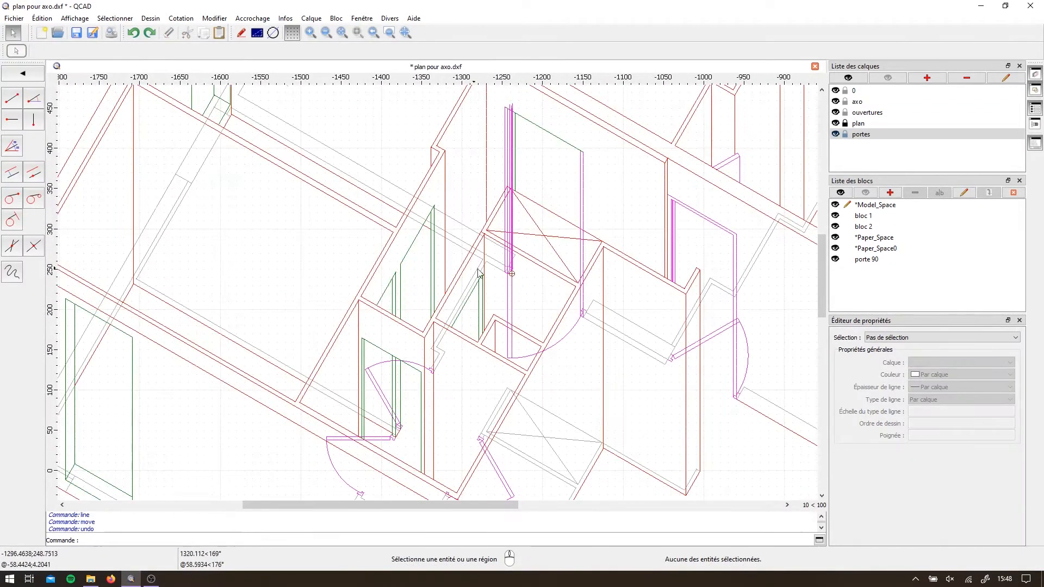
scroll(530, 305, "up", 3)
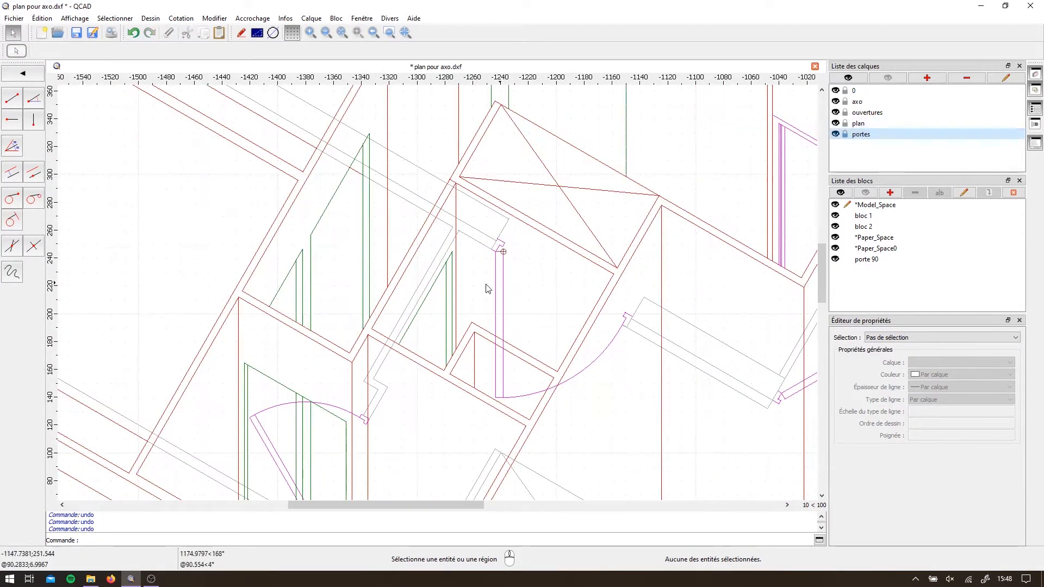
Open the door block behind the crossed shaft for editing and explode its linework
double_click(493, 252)
scroll(445, 260, "up", 11)
left_click(362, 261)
left_click(22, 73)
left_click(34, 212)
left_click(12, 364)
Select the door leaf's lines, try rotating them about the hinge corner, and undo the rotation
left_click_drag(394, 297, 313, 275)
left_click_drag(550, 168, 314, 289)
left_click(34, 98)
scroll(523, 155, "up", 4)
left_click(555, 161)
left_click(567, 360)
key("ctrl+z")
Rotate the door leaf about its hinge corner to a half-open position and return to the main drawing
left_click(34, 98)
left_click(472, 142)
left_click(624, 333)
left_click(210, 294)
left_click(1013, 193)
scroll(429, 463, "down", 2)
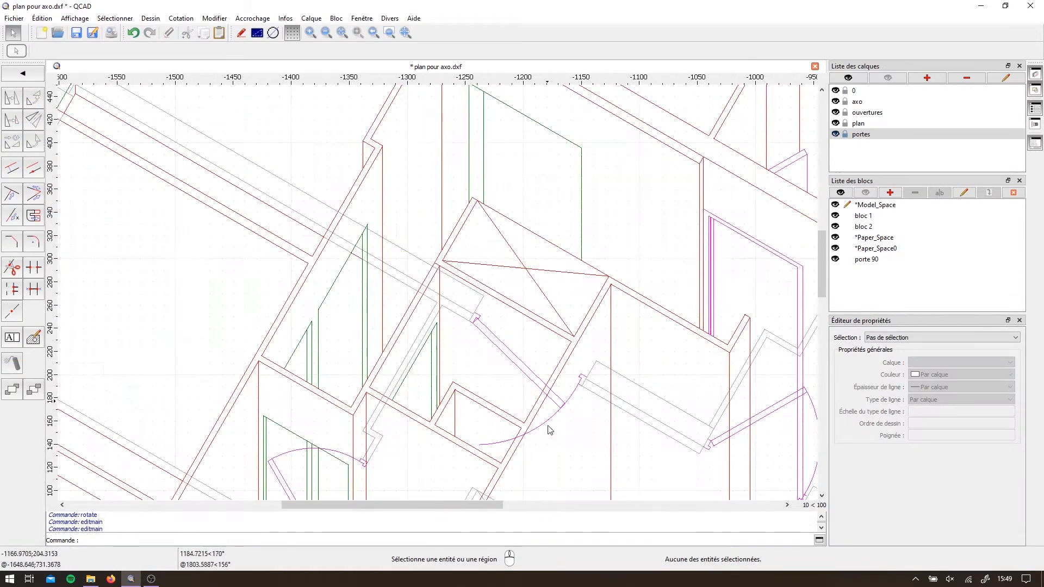
Draw 205-long verticals from the frame corners and the rotated leaf's corners of the door behind the crossed shaft
left_click(33, 76)
left_click(34, 120)
scroll(528, 344, "up", 9)
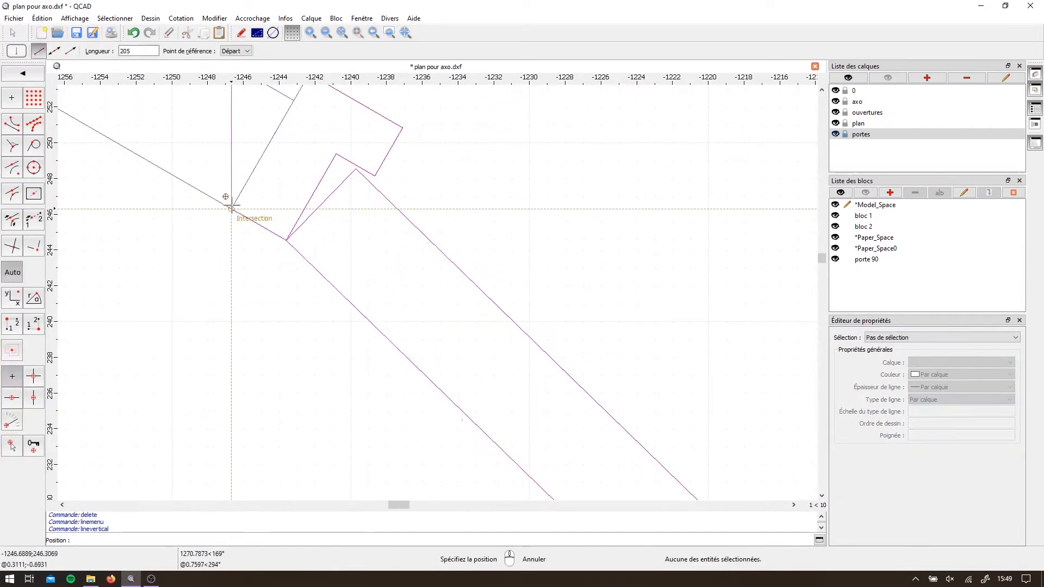
left_click(232, 207)
left_click(287, 240)
scroll(250, 229, "down", 12)
scroll(370, 348, "up", 5)
left_click(375, 353)
scroll(392, 331, "down", 4)
Join the tops of the open leaf's verticals with a line and copy it across the leaf's thickness
left_click(401, 315)
scroll(413, 326, "up", 2)
scroll(406, 323, "down", 3)
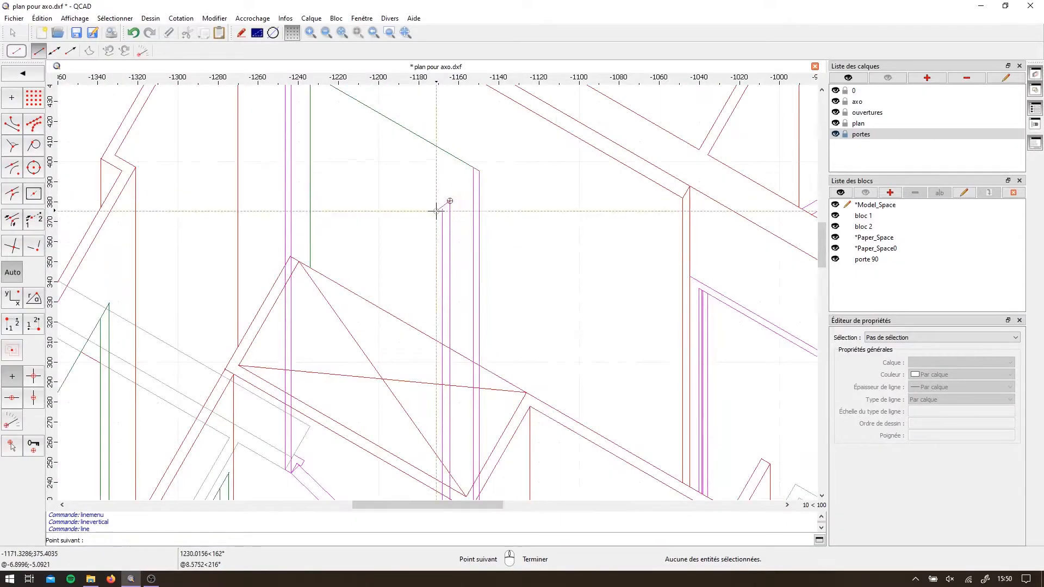
left_click(434, 212)
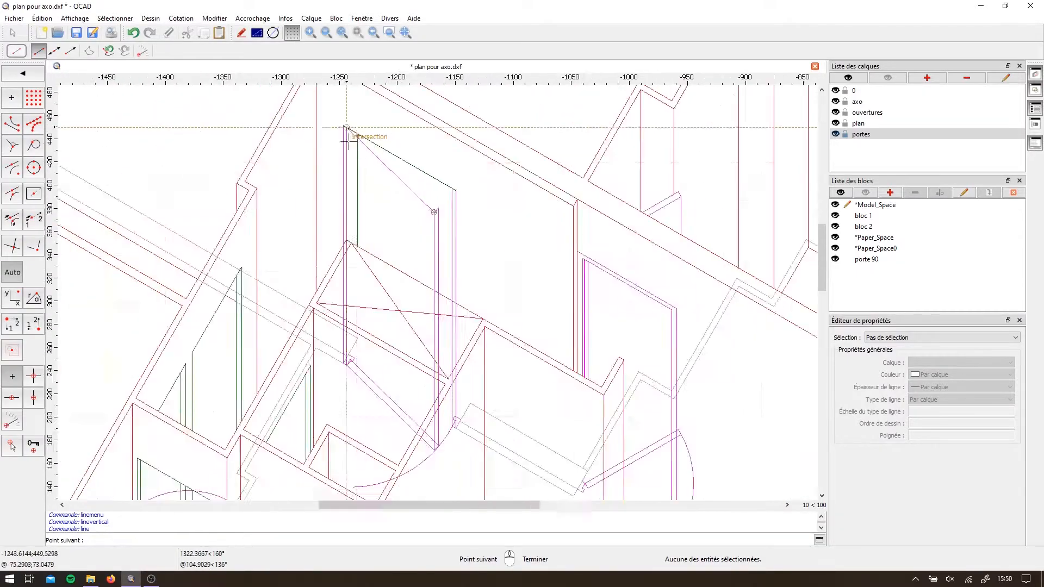
scroll(338, 122, "up", 5)
left_click(371, 152)
left_click(430, 207)
key("m")
key("v")
left_click(591, 364)
left_click(603, 353)
key("Return")
scroll(437, 256, "down", 4)
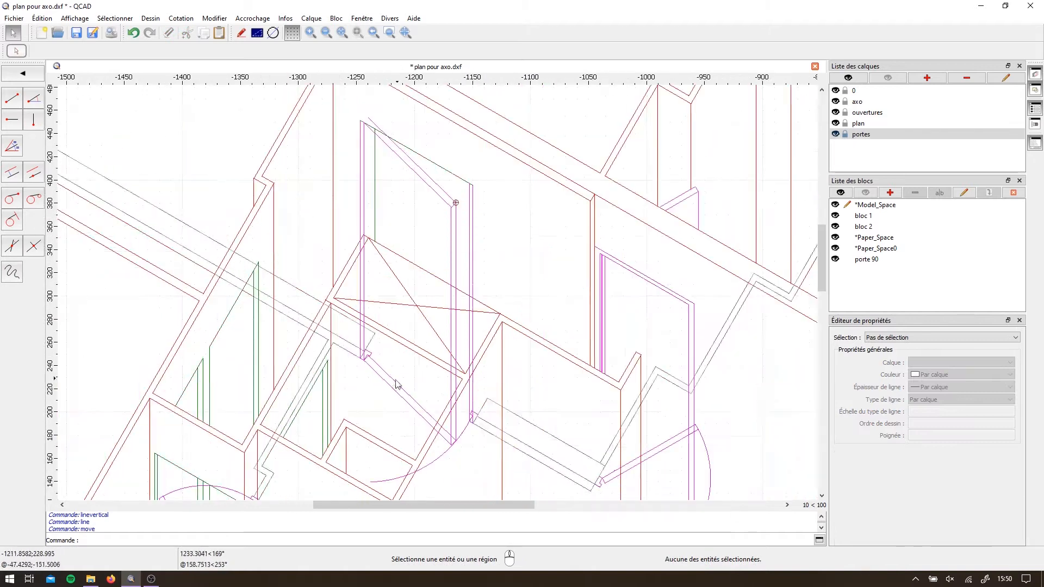
Delete the surplus line pieces at the upper hinge corner of the open leaf
scroll(372, 118, "up", 6)
left_click(374, 131)
left_click(359, 117)
left_click(415, 171)
left_click(379, 177)
scroll(324, 178, "down", 5)
key("Delete")
Shorten the leaf and frame lines that the walls around the crossed shaft hide, and undo the last change
left_click_drag(344, 210, 295, 162)
left_click(328, 381)
left_click(313, 406)
scroll(326, 231, "up", 6)
left_click(286, 256)
left_click_drag(560, 354, 457, 408)
left_click(524, 436)
left_click(514, 291)
scroll(495, 450, "down", 6)
key("ctrl+z")
scroll(488, 445, "up", 5)
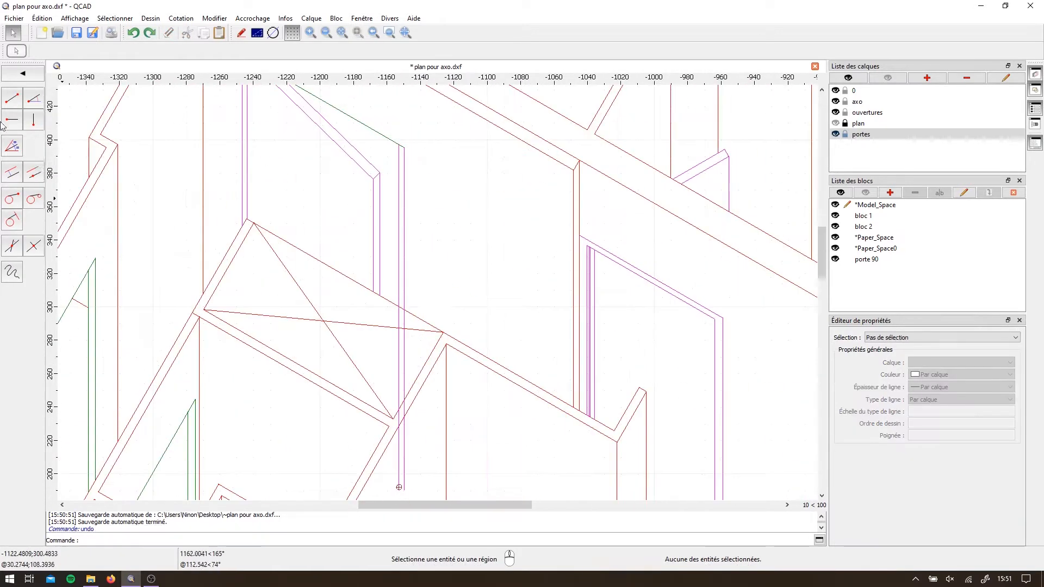
key("Escape")
scroll(394, 236, "down", 4)
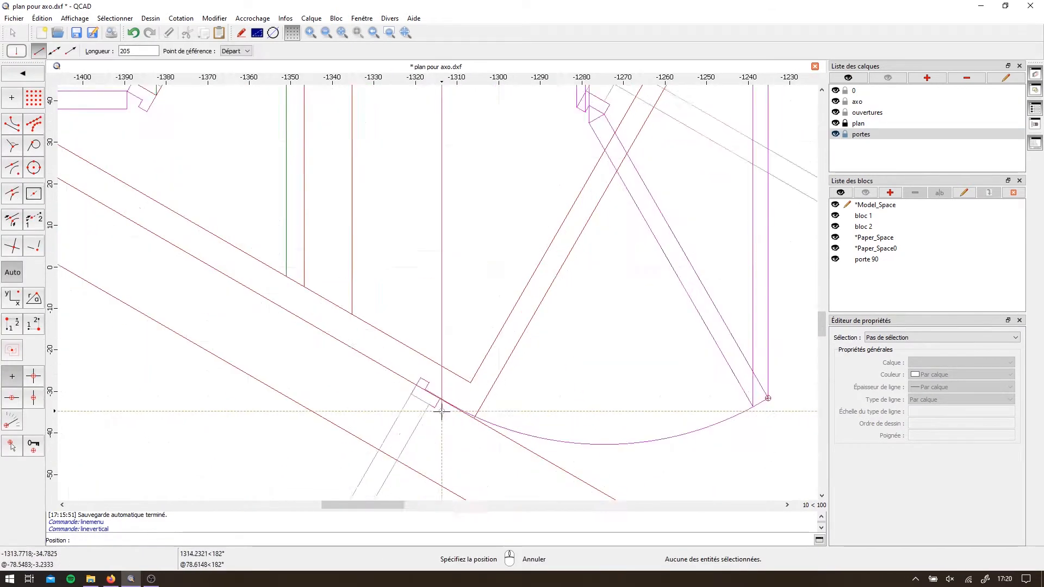
Try to draw 205-long verticals from the frame corners of the door in the slanted side wall, and undo the last two changes
left_click(435, 407)
left_click(439, 399)
scroll(439, 399, "down", 6)
key("Escape")
left_click(383, 328)
scroll(410, 320, "up", 8)
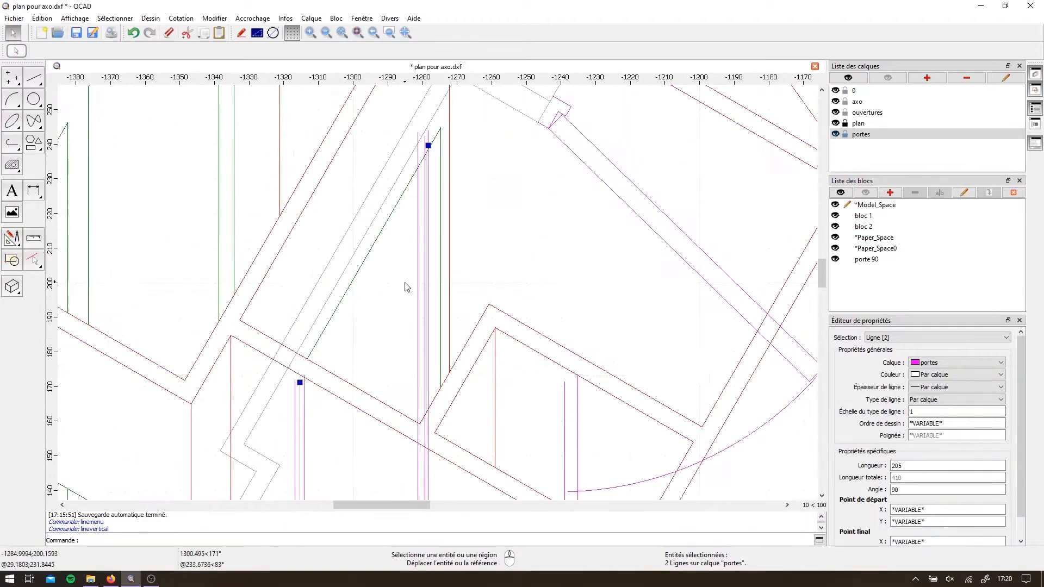
scroll(427, 303, "down", 5)
key("ctrl+z")
key("ctrl+z")
left_click(33, 120)
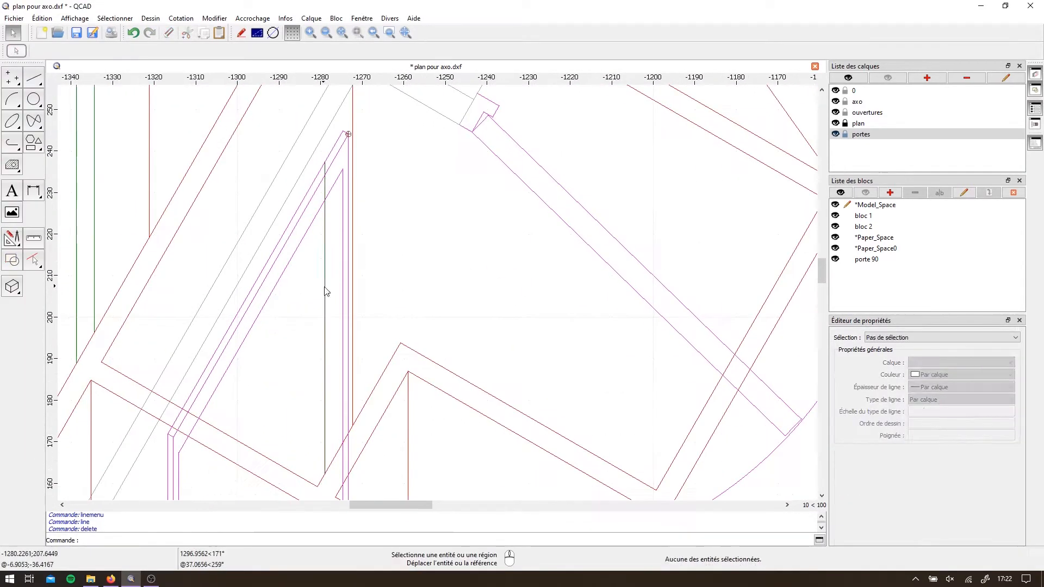
left_click(294, 256)
key("Escape")
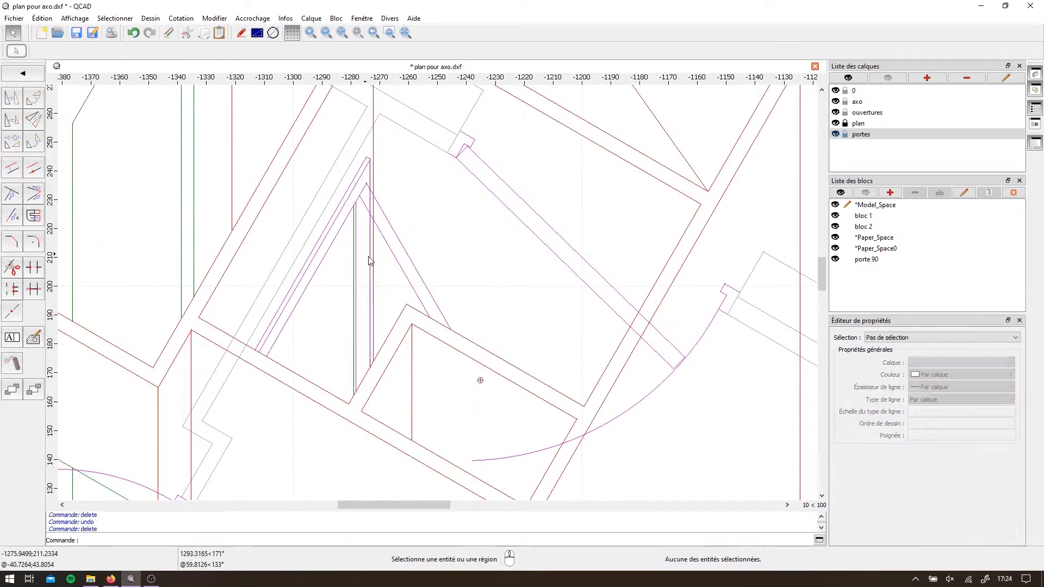
middle_click_drag(307, 257, 346, 309)
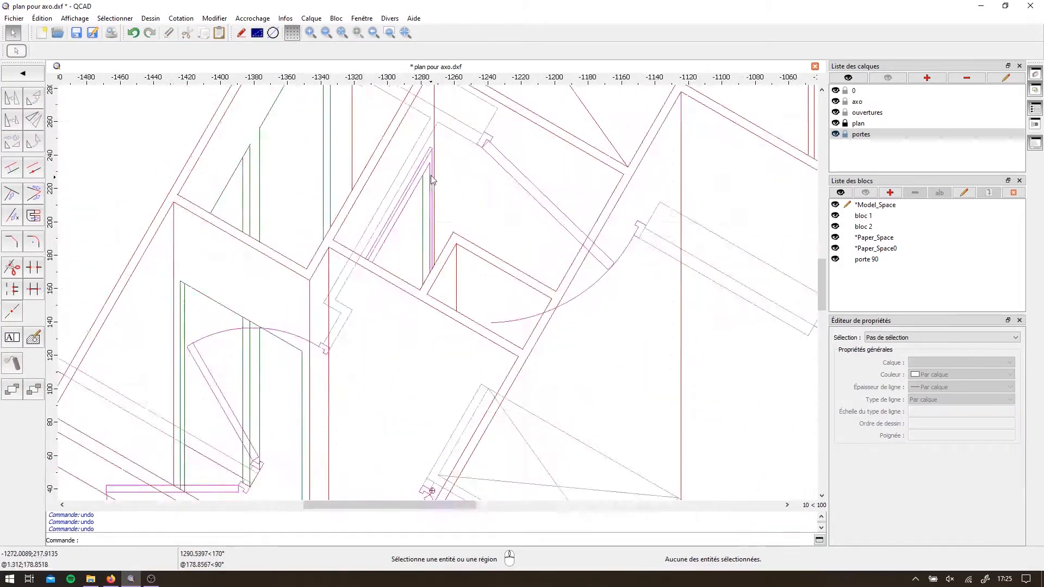
scroll(432, 179, "down", 10)
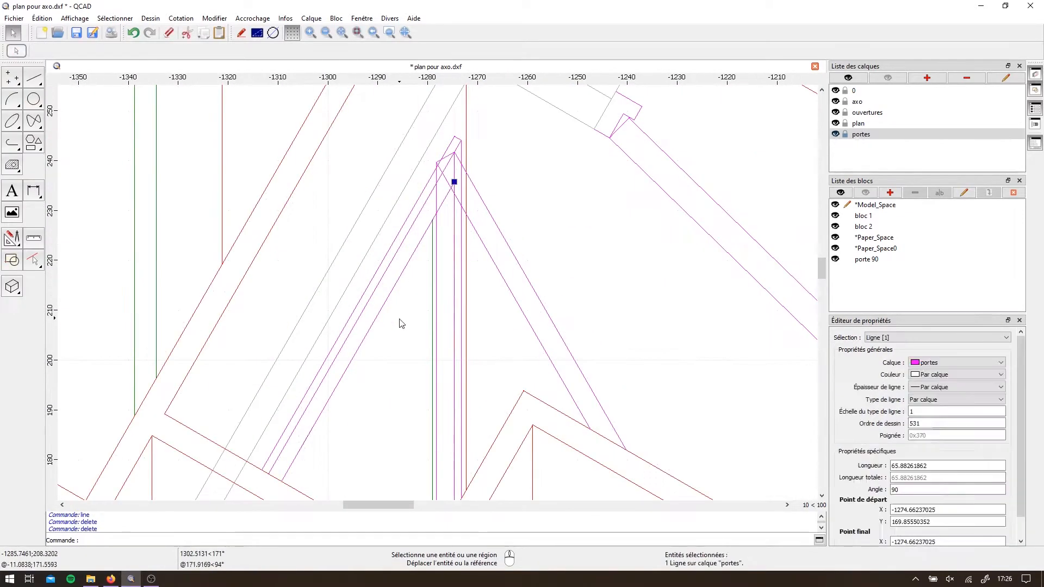
Undo the last deletion around the open leaf of the door in the slanted side wall
key("Escape")
scroll(444, 194, "up", 3)
key("ctrl+z")
scroll(531, 163, "down", 4)
left_click(564, 263)
key("Escape")
Copy the open leaf's two top edges straight down to the underside of the frame's upper corner and delete the originals
scroll(492, 158, "up", 4)
left_click_drag(662, 347, 552, 306)
key("m")
key("v")
left_click(503, 127)
left_click(503, 180)
left_click(566, 351)
key("Delete")
Shorten the leaf's top edge and the door's verticals so they end at the frame's underside and the visible edges
left_click_drag(472, 197, 483, 216)
left_click_drag(472, 145, 472, 234)
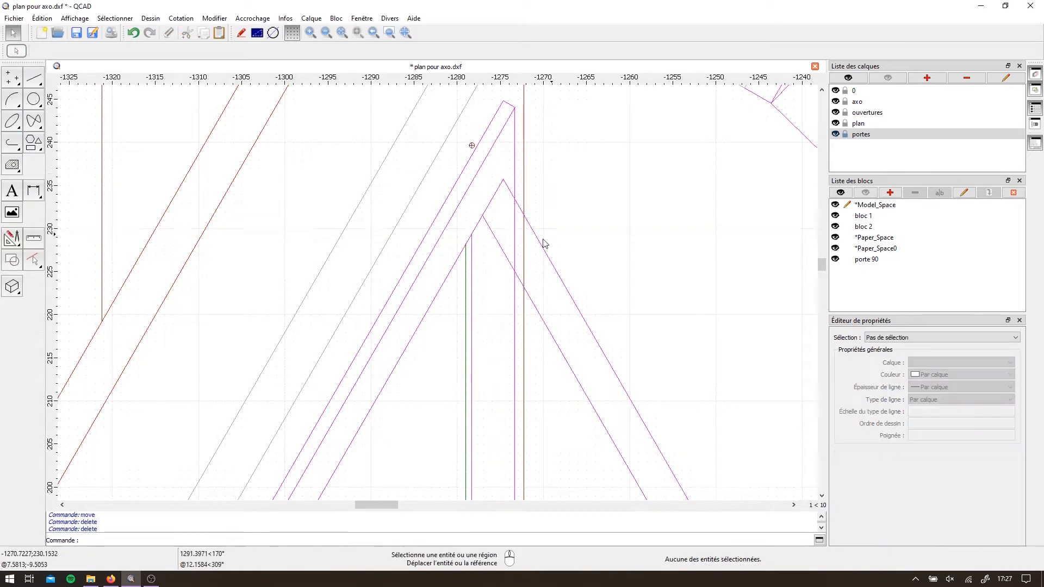
scroll(545, 244, "down", 8)
scroll(653, 348, "up", 4)
left_click(482, 283)
left_click_drag(491, 300, 466, 279)
scroll(563, 257, "down", 3)
scroll(462, 179, "up", 3)
left_click(424, 217)
left_click_drag(424, 133, 424, 186)
key("Escape")
scroll(544, 217, "down", 4)
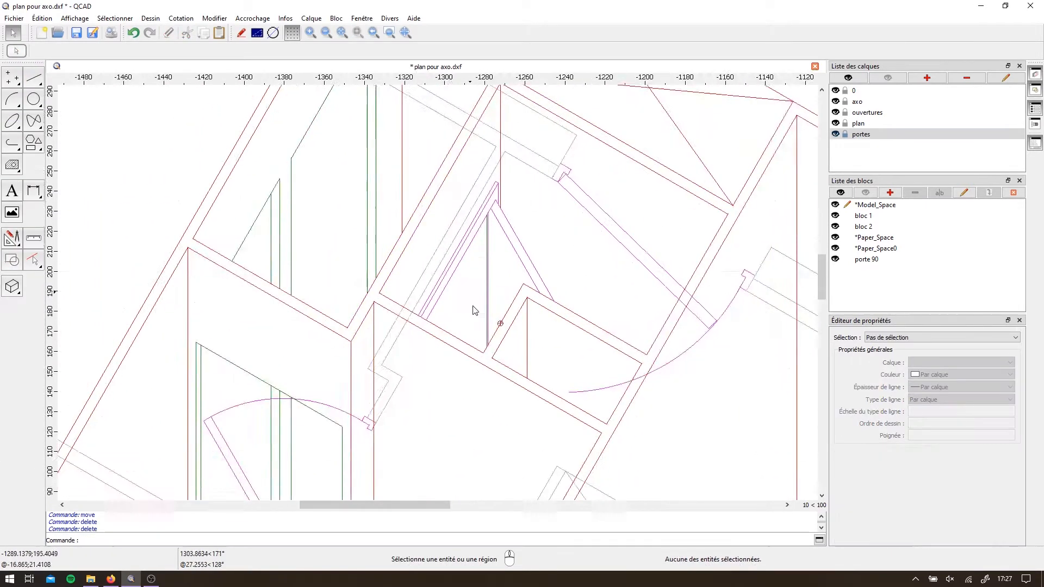
Draw two connected lines on the axo layer as the angled front of the small niche in the plan
scroll(478, 350, "down", 3)
left_click(34, 77)
left_click(12, 98)
left_click(857, 101)
left_click(459, 356)
left_click(510, 372)
left_click(545, 359)
key("Escape")
scroll(504, 379, "up", 4)
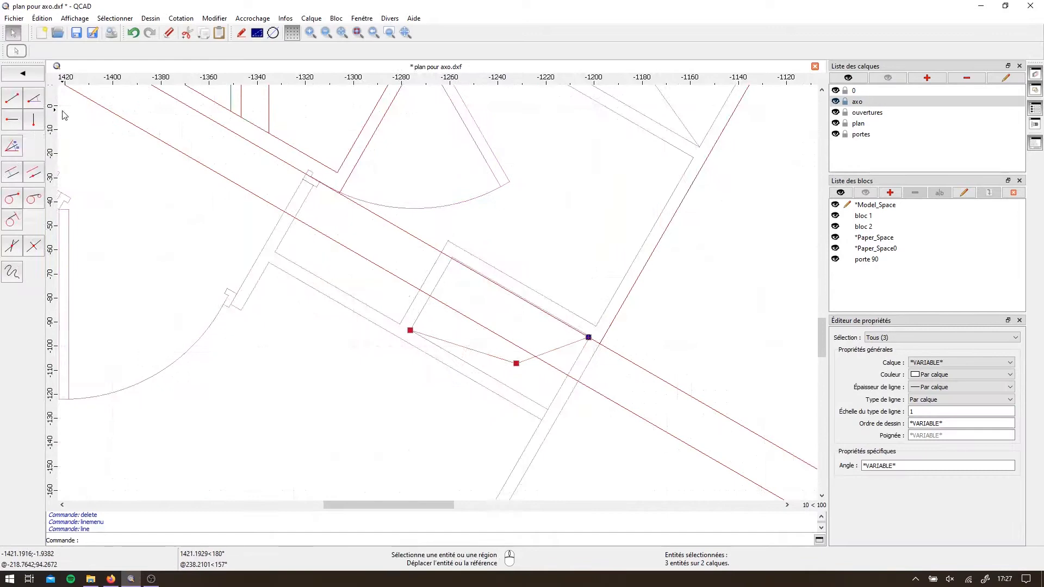
left_click(404, 325)
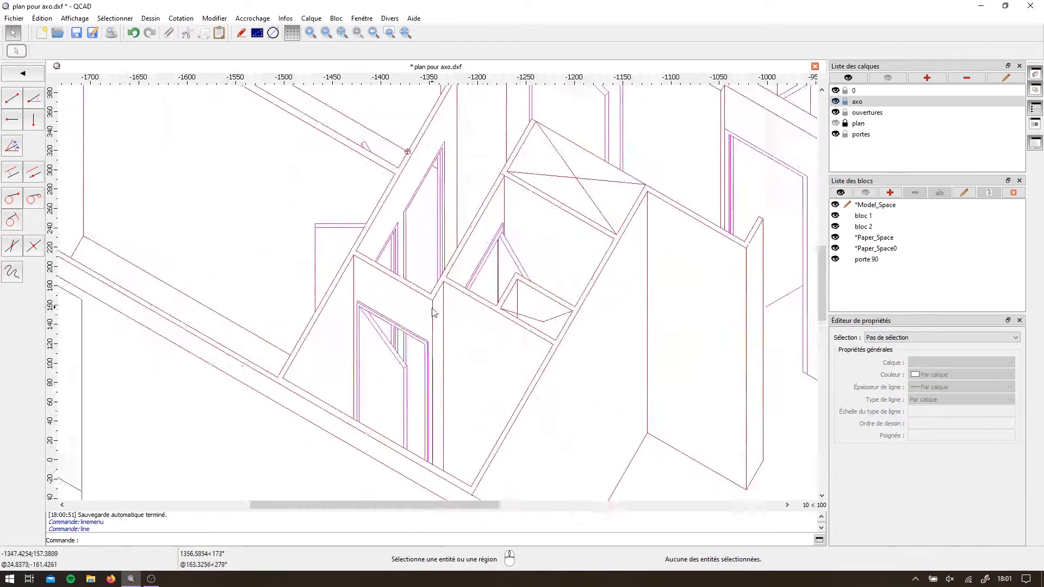
Try to draw the window's inner vertical edge in the facade opening on the axo layer, with the plan layer hidden
scroll(453, 392, "down", 4)
left_click(835, 124)
scroll(381, 378, "up", 10)
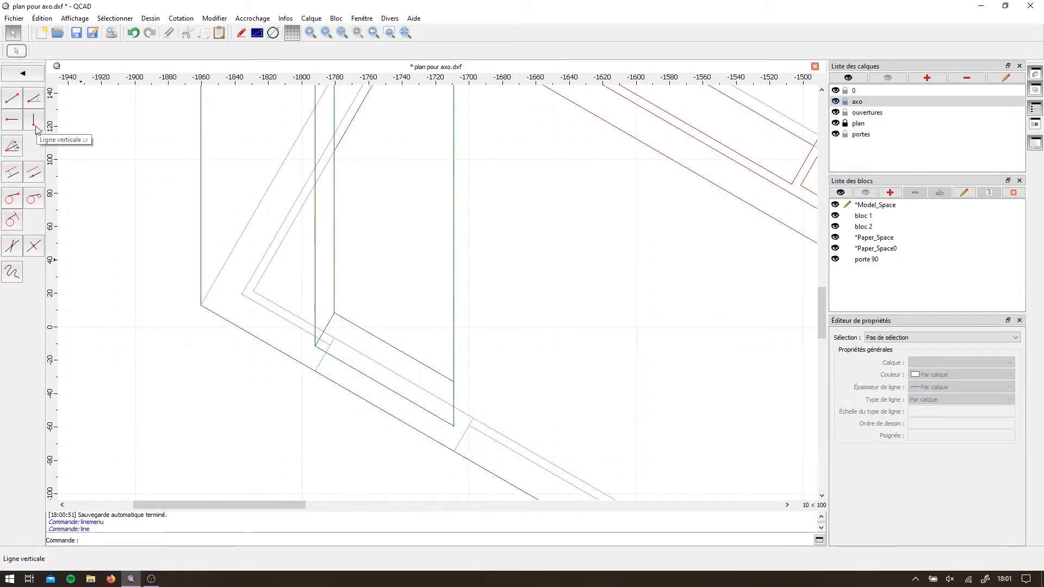
scroll(418, 468, "down", 2)
left_click(835, 123)
left_click(15, 99)
left_click(360, 366)
left_click(360, 136)
right_click(360, 137)
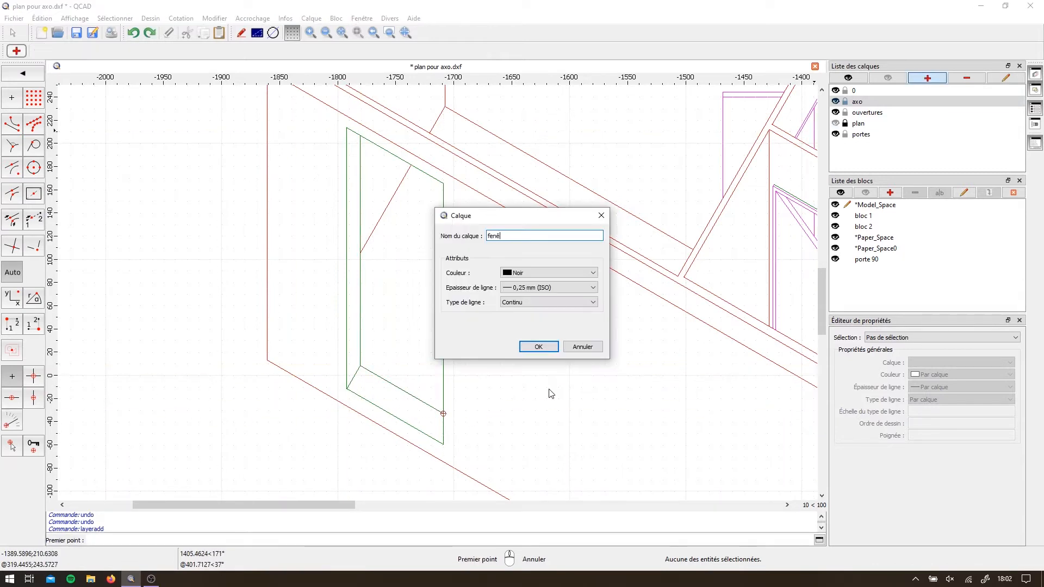
Create a cyan layer named fenêtres and draw the window's bottom edge on it along the opening's inner sill
left_click(533, 344)
left_click(359, 367)
right_click(360, 368)
Draw a 5-long line at 240° from the inner sill corner and copy the window's bottom edge to its end
scroll(384, 427, "up", 4)
left_click(22, 74)
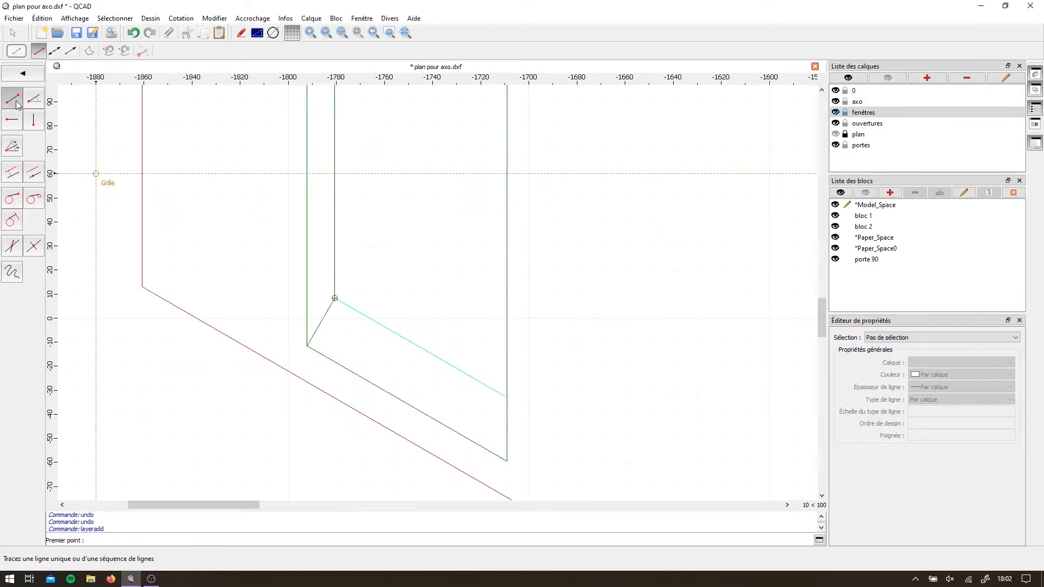
left_click(33, 99)
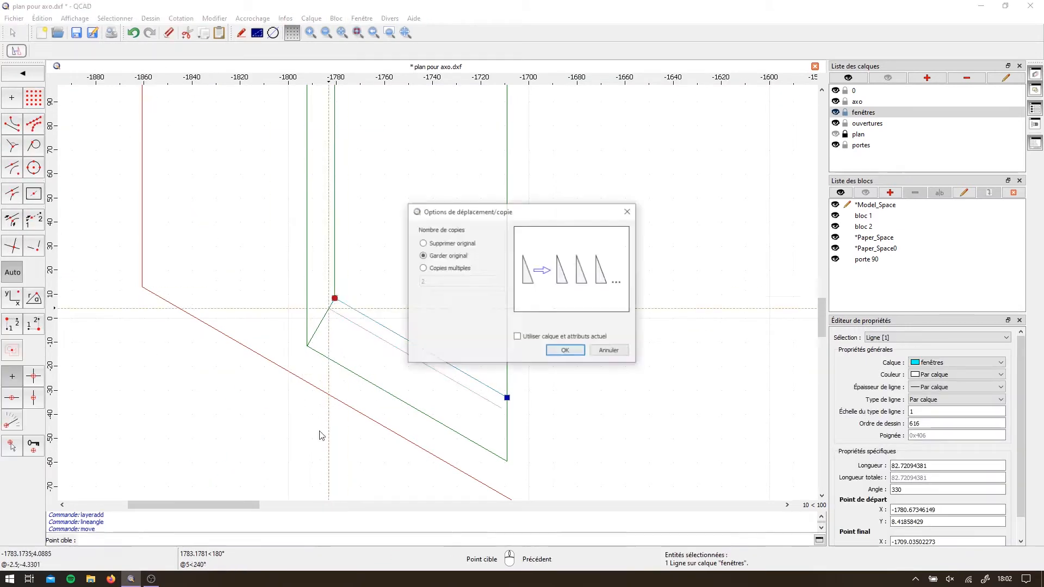
key("Return")
scroll(320, 163, "down", 3)
scroll(301, 395, "up", 3)
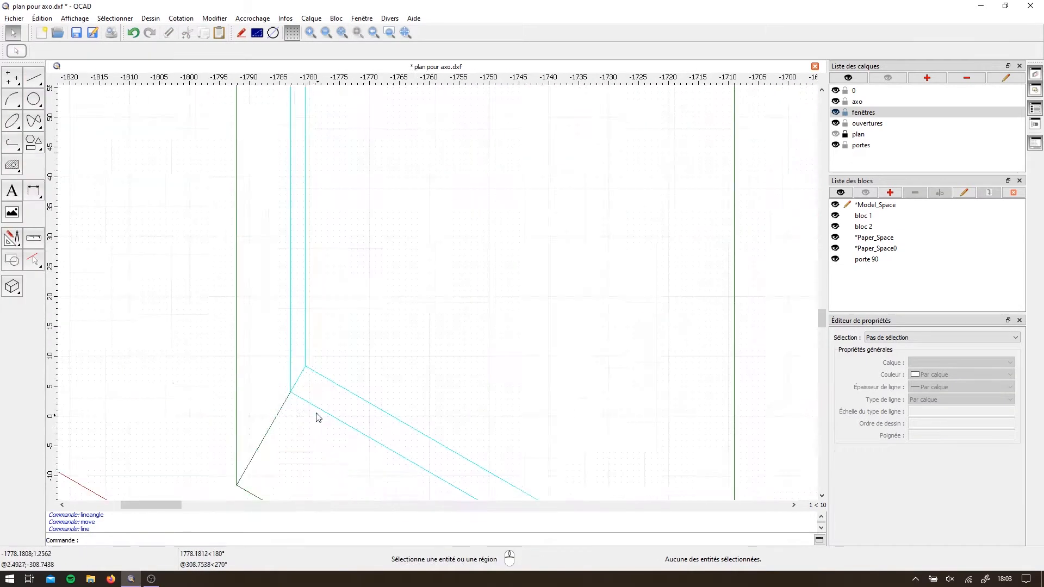
Draw a 5-long line at -30° from the window's inner bottom corner
middle_click_drag(318, 418, 297, 368)
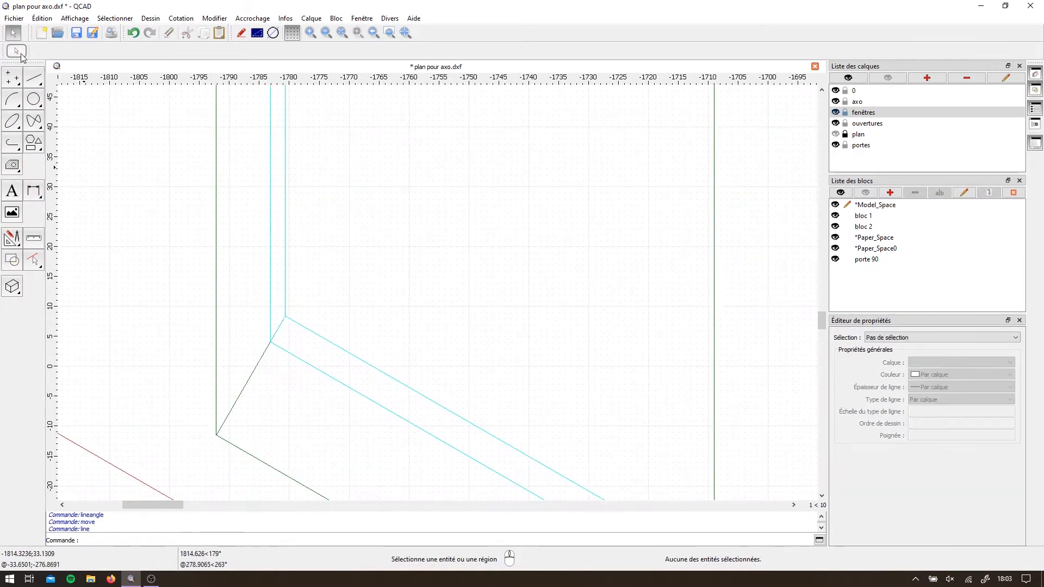
left_click(227, 359)
key("Escape")
key("l")
key("a")
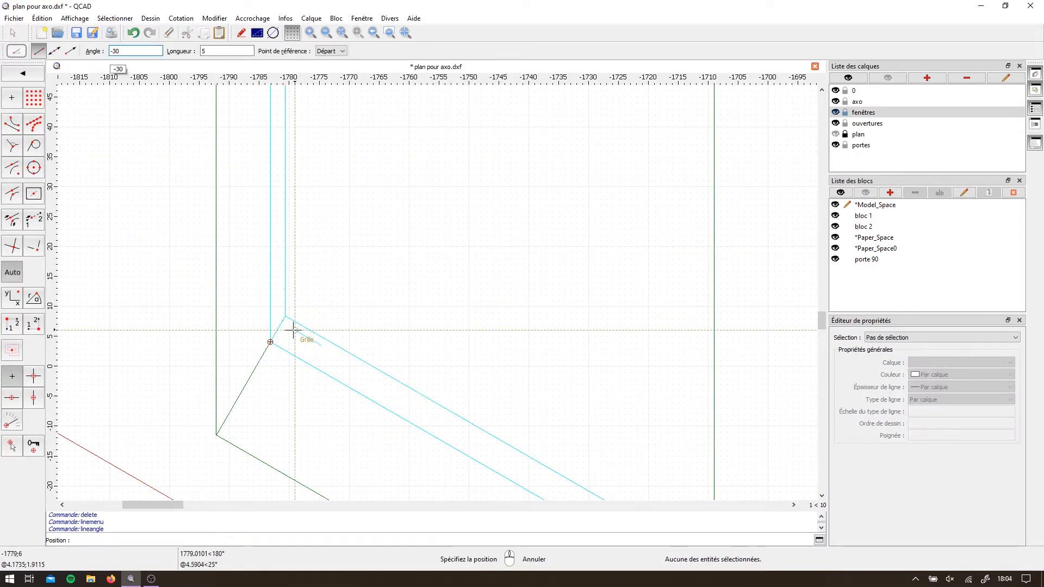
left_click(285, 316)
Copy the short slanted thickness line to the end of the -30° line, keeping the original
left_click(277, 329)
key("m")
key("v")
left_click(285, 317)
left_click(311, 331)
key("Return")
key("Escape")
Draw a vertical about 5 long from the copied thickness line, move that line up to its top, and delete the leftover original
key("l")
key("v")
left_click(311, 331)
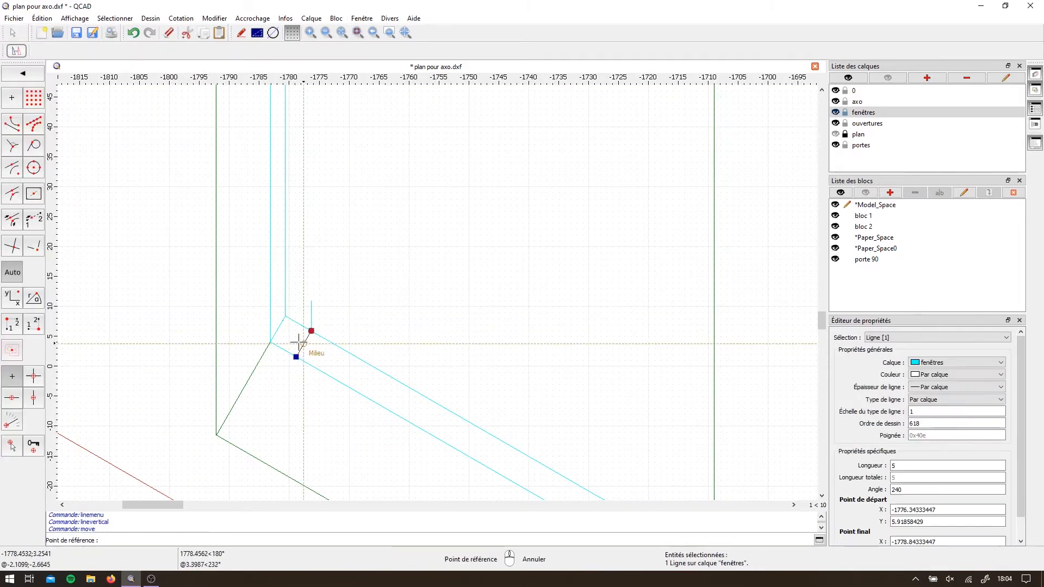
left_click(312, 330)
left_click(312, 301)
key("Delete")
Copy the window's outer vertical and bottom edges inward to the lower end of the raised thickness line
left_click(284, 268, "shift")
key("m")
key("v")
left_click(270, 342)
left_click(296, 326)
Delete the rear frame edges and leftover construction lines at the window's bottom corner
left_click(294, 321)
key("Delete")
left_click(247, 382)
left_click(285, 317)
left_click(270, 342)
scroll(234, 347, "down", 2)
key("Delete")
key("Delete")
Copy the frame's inner vertical and bottom edges to the far end of the short thickness line, keeping the originals
left_click(314, 354, "shift")
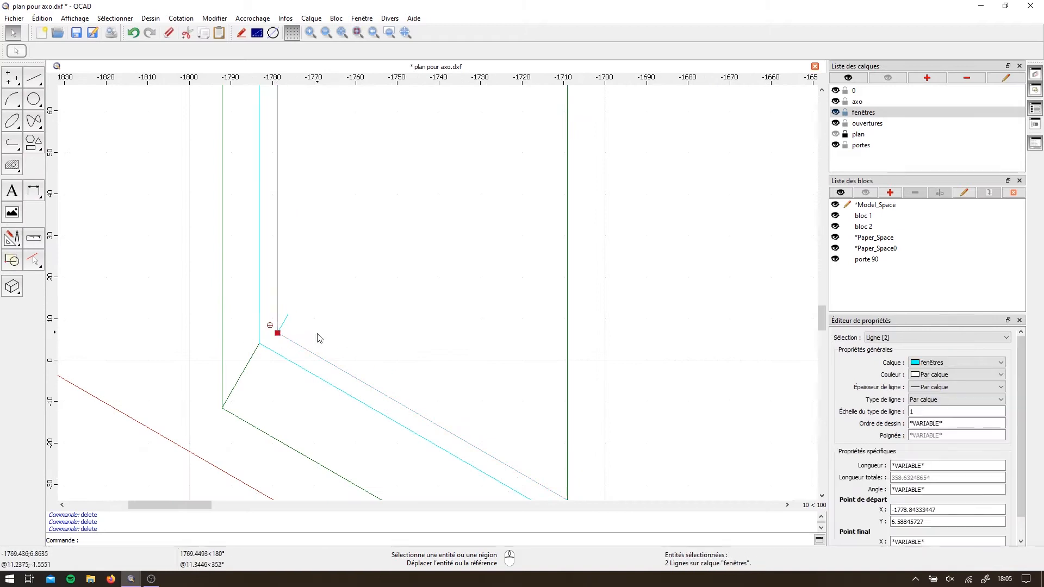
key("m")
key("v")
left_click(278, 333)
left_click(288, 314)
key("Return")
Trim the frame's inner bottom edges to the far vertical of the window opening, and undo the last trim
middle_click_drag(435, 413, 281, 174)
scroll(280, 174, "up", 1)
left_click(14, 196)
left_click(439, 338)
left_click(419, 238)
left_click(416, 266)
left_click(409, 287)
scroll(376, 376, "down", 7)
key("ctrl+z")
Lengthen the innermost vertical edge of the window frame by 10
left_click(12, 193)
left_click(12, 216)
left_click(298, 318)
scroll(301, 395, "up", 5)
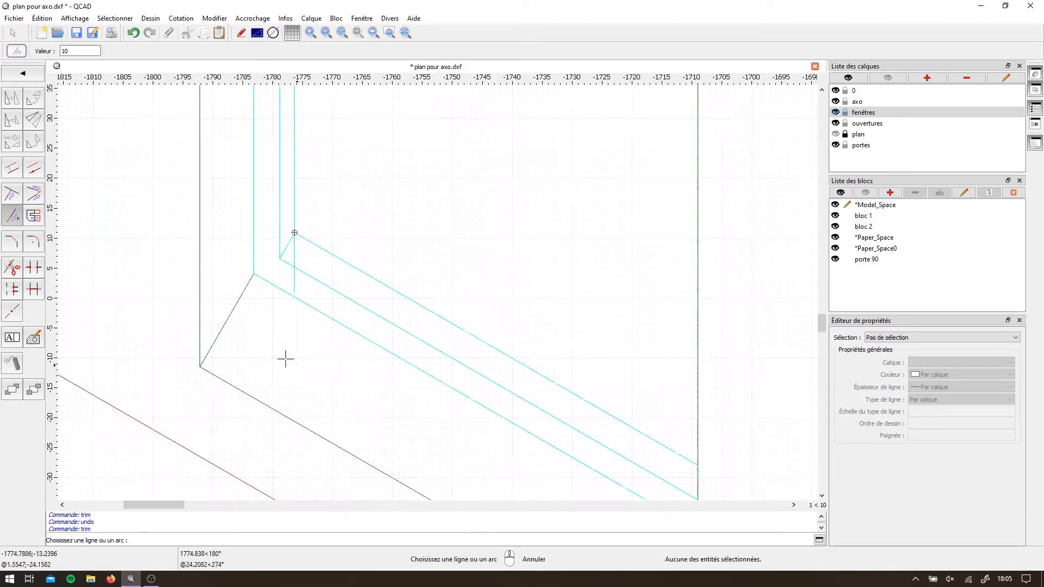
Delete the overlong innermost vertical of the frame and replace it with the neighbouring vertical copied to the far end of the thickness line
left_click(295, 327)
key("Delete")
left_click(280, 229)
key("m")
key("v")
left_click(281, 259)
left_click(294, 232)
key("Return")
scroll(356, 353, "down", 10)
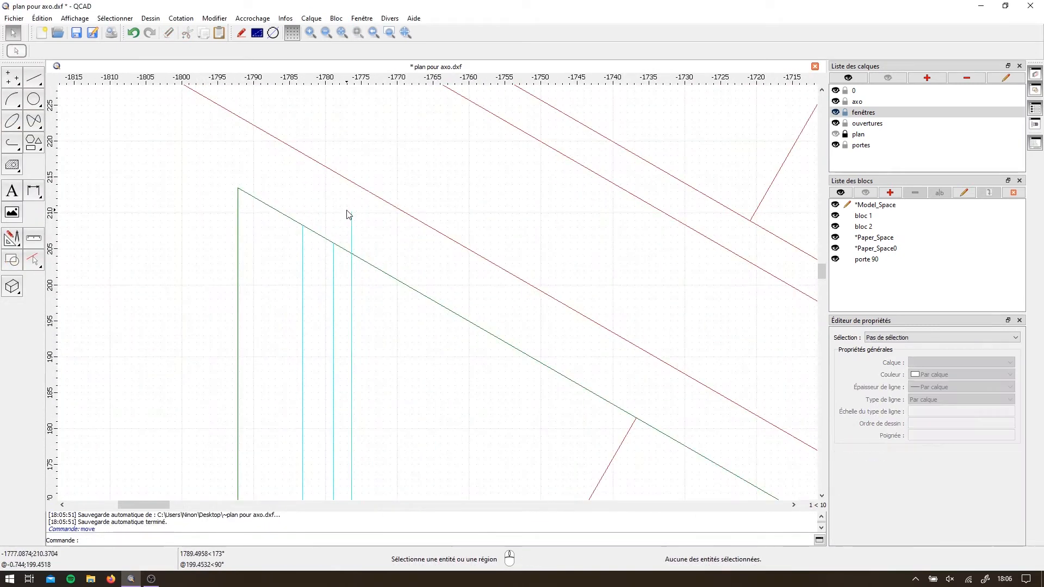
Copy the frame's inner vertical and bottom edges to the midpoint of the short thickness line
left_click(416, 359)
left_click(340, 294, "shift")
key("Delete")
key("ctrl+z")
key("m")
key("v")
left_click(340, 314)
left_click(344, 307)
scroll(381, 435, "down", 6)
scroll(269, 92, "up", 2)
middle_click_drag(270, 92, 268, 198)
scroll(268, 198, "down", 4)
scroll(266, 434, "up", 7)
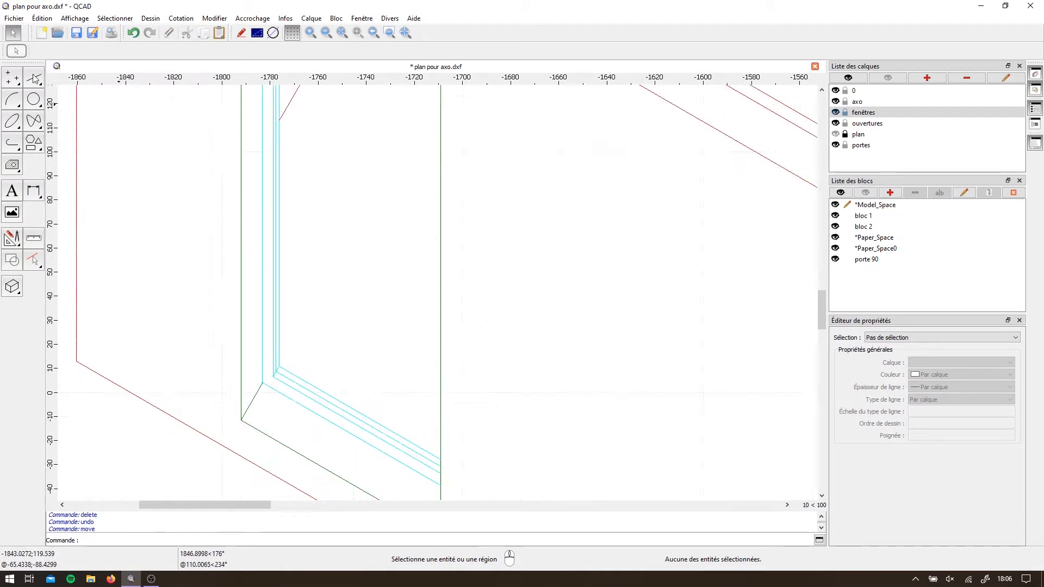
left_click(34, 78)
left_click(34, 120)
left_click(262, 376)
scroll(203, 369, "down", 4)
key("Escape")
key("Escape")
Copy the frame's bottom edges up to the midpoint of the inner vertical edge to form a crossbar
left_click(231, 354)
left_click(242, 379, "shift")
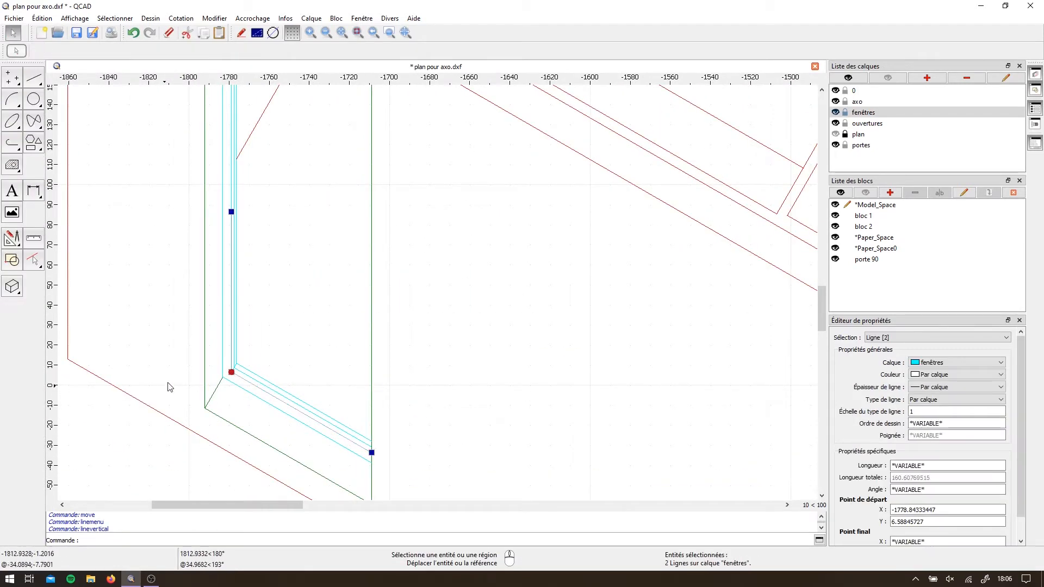
left_click(231, 372)
left_click(232, 211)
key("Return")
scroll(239, 202, "up", 7)
left_click(353, 324)
left_click(359, 305, "shift")
left_click(365, 288, "shift")
key("m")
key("v")
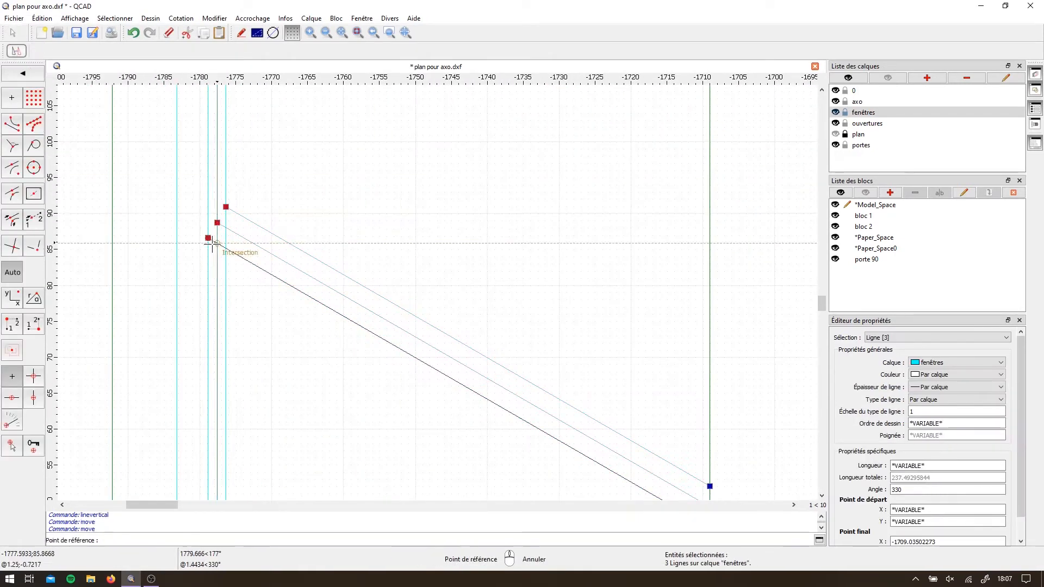
key("Escape")
key("Escape")
key("Escape")
Draw a short line joining the ends of the three crossbar edges at the frame's verticals
scroll(223, 211, "down", 5)
scroll(217, 246, "up", 4)
left_click(34, 78)
left_click(12, 98)
left_click(217, 196)
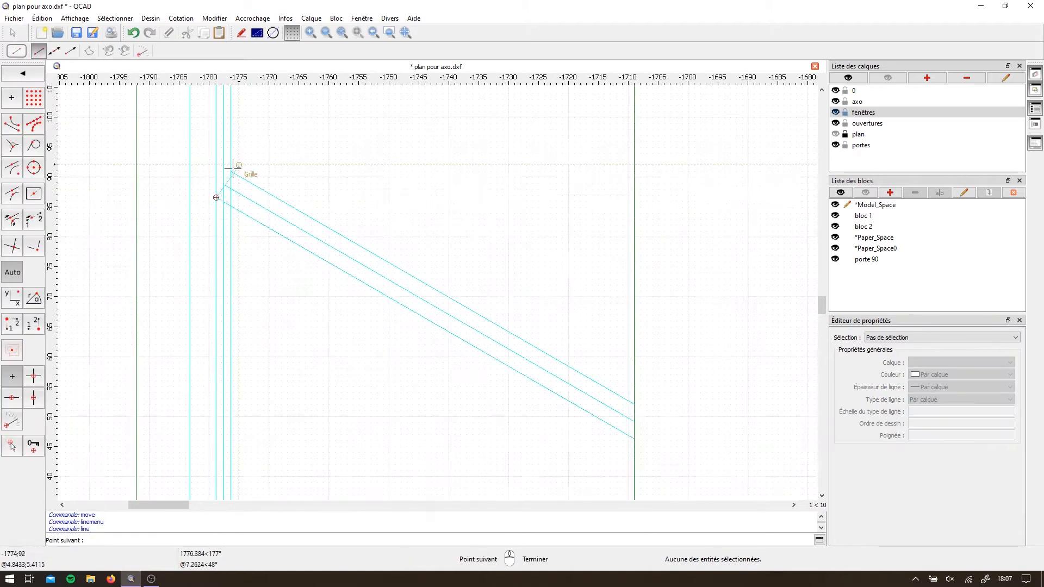
left_click(231, 169)
Move the crossbar's sloping edges and their short joining line vertically upward by 5
scroll(199, 174, "up", 5)
left_click(242, 229)
left_click(326, 234, "shift")
key("m")
key("v")
left_click(243, 229)
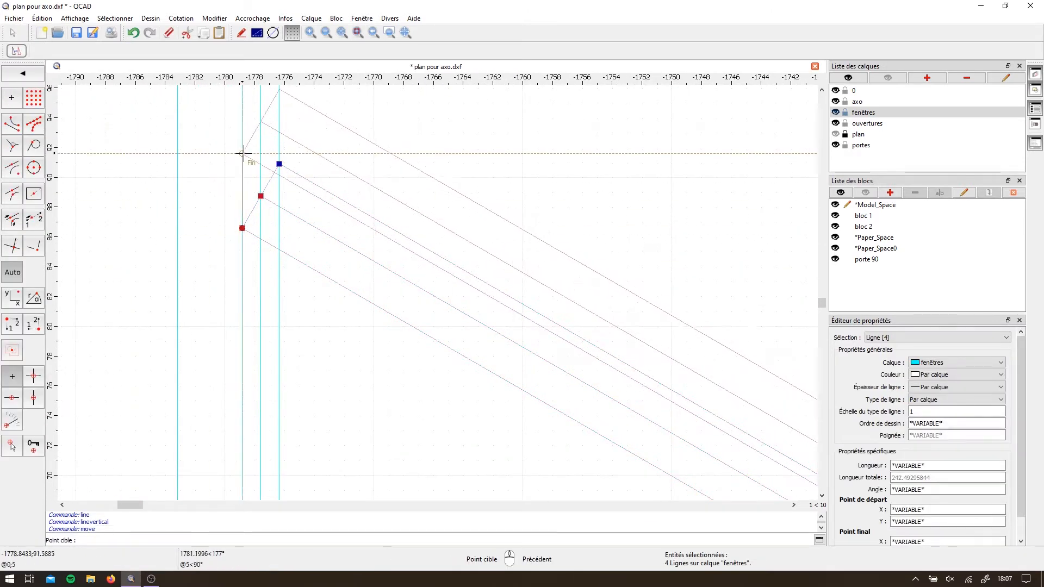
left_click(243, 154)
key("Return")
Delete the surplus crossbar line and remove the segments of the three frame verticals between the crossbar's lower and upper edges
left_click(341, 242)
key("Delete")
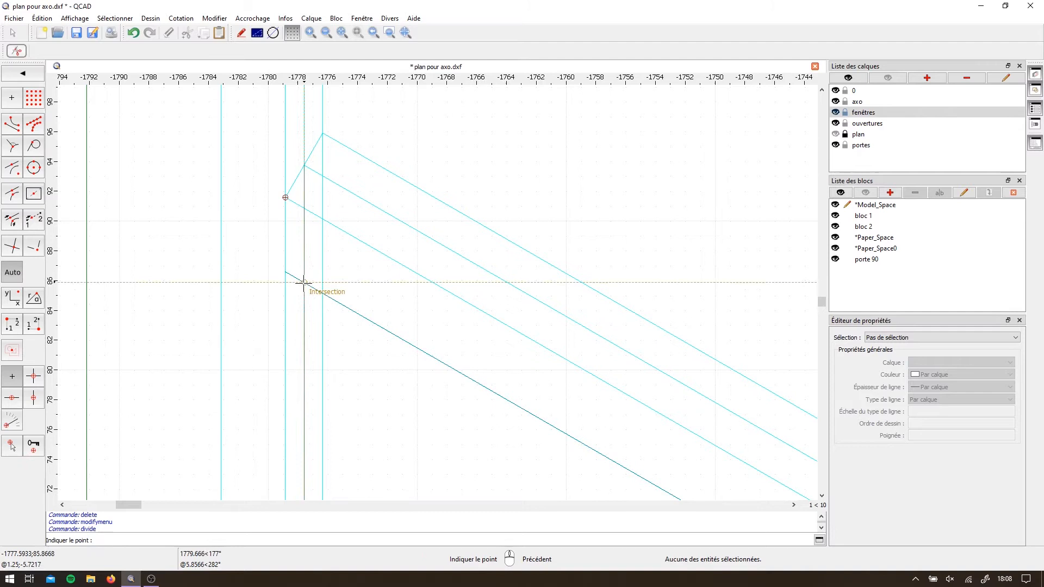
left_click(322, 264)
key("Delete")
left_click(304, 260)
key("Delete")
left_click(286, 253)
key("Delete")
scroll(357, 207, "down", 8)
scroll(305, 272, "up", 5)
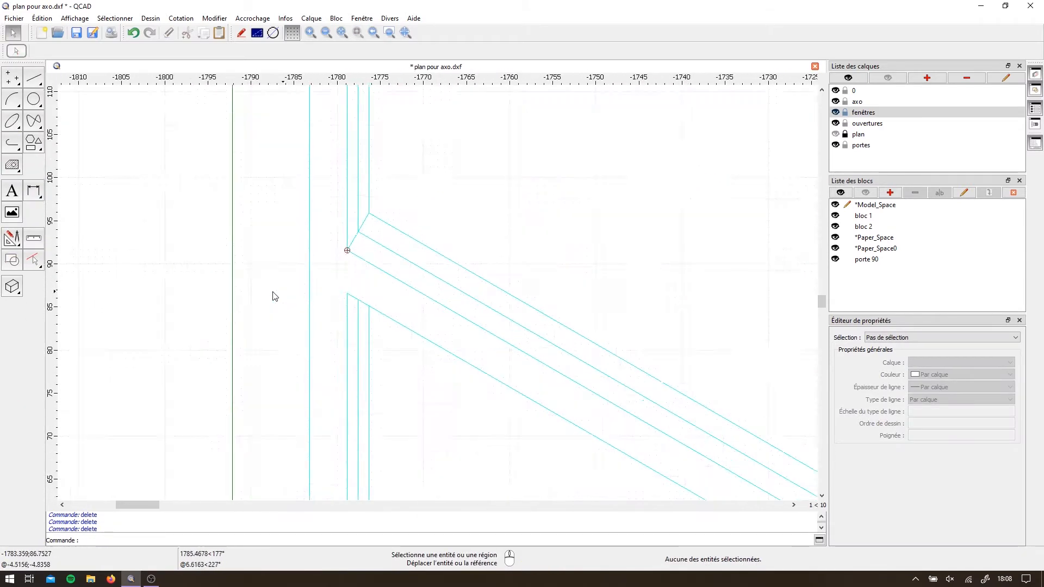
Outline the window's upper pane with a closed polyline along the middle edges of the frame
middle_click_drag(279, 251, 277, 301)
left_click(12, 143)
left_click(12, 98)
left_click(614, 443)
left_click(334, 282)
left_click(351, 149)
scroll(419, 136, "down", 4)
left_click(526, 160)
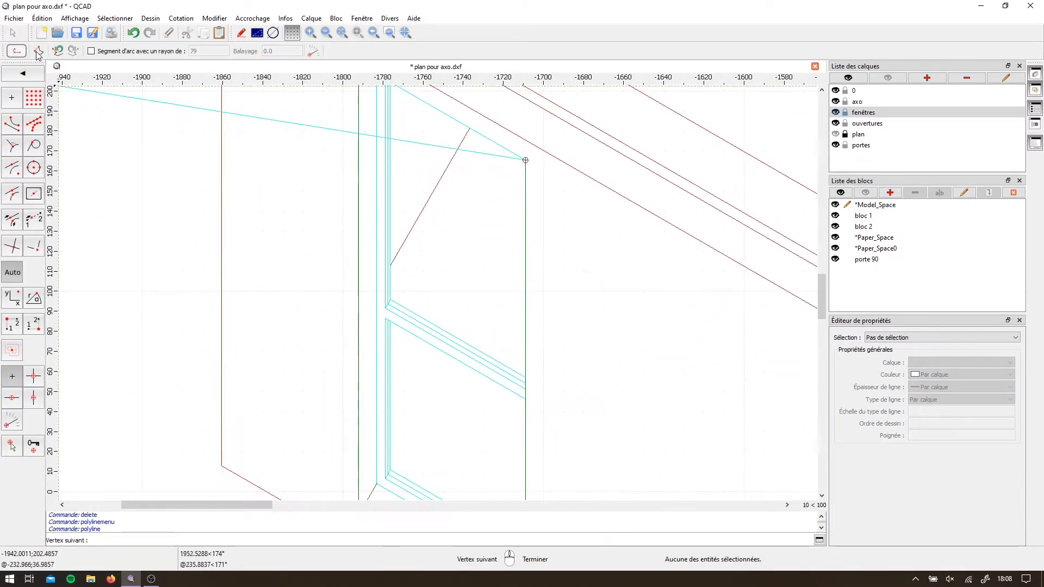
Hatch the upper pane's polyline with another pattern from the list at scale 10
left_click(457, 344)
left_click(12, 98)
left_click(444, 248)
left_click(453, 279)
left_click(455, 310)
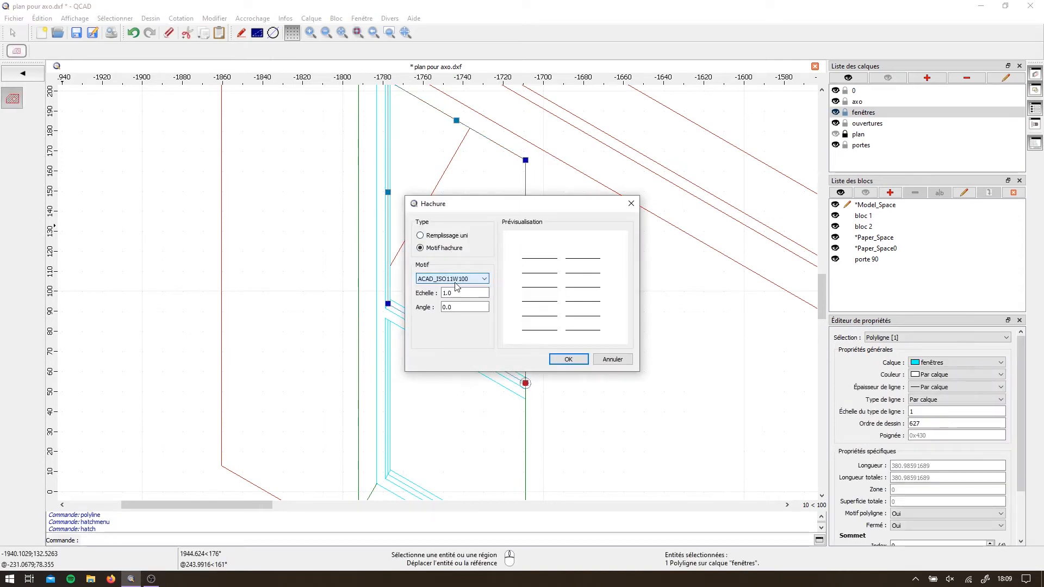
key("Down")
key("Down")
key("Down")
key("Down")
key("Down")
key("Down")
key("Down")
key("Down")
key("Down")
key("Down")
key("Down")
key("Down")
key("Down")
key("Down")
left_click_drag(459, 293, 321, 286)
type("10")
key("Tab")
key("Return")
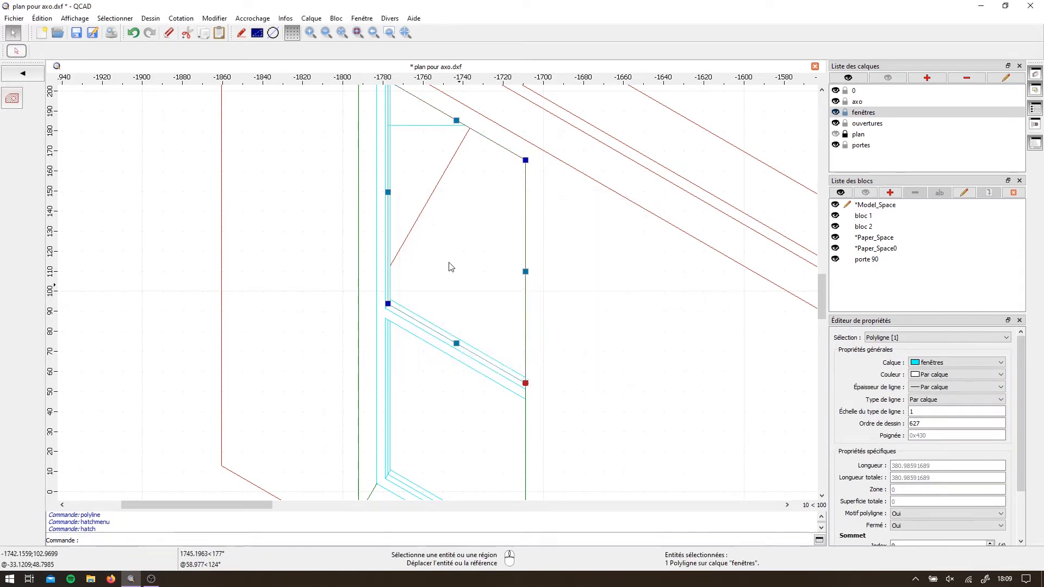
Adjust the hatch settings so that dense diagonal strokes fill the upper pane
double_click(450, 265)
key("Return")
double_click(432, 238)
key("Return")
double_click(461, 266)
key("Return")
double_click(436, 267)
key("Return")
Outline the window's lower pane with a closed polyline along the middle edges of the frame
scroll(454, 343, "down", 2)
mouse_move(454, 343)
middle_mouse_down()
mouse_move(396, 224)
mouse_move(450, 252)
middle_mouse_up()
left_click(501, 308)
key("Escape")
left_click(12, 116)
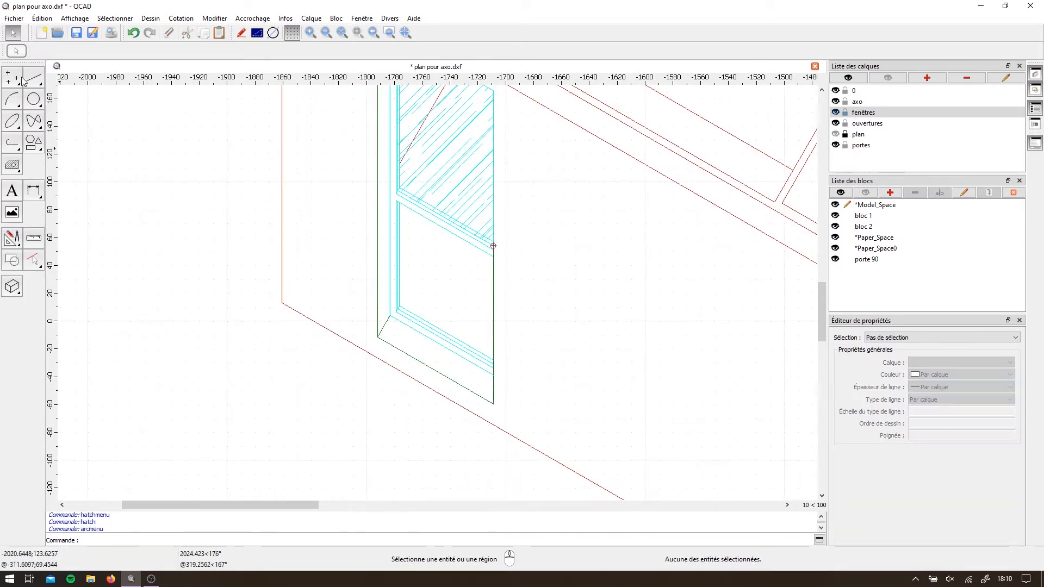
left_click(12, 155)
left_click(12, 98)
scroll(500, 375, "up", 4)
left_click(462, 344)
left_click(259, 226)
key("Escape")
left_click(380, 342)
key("Escape")
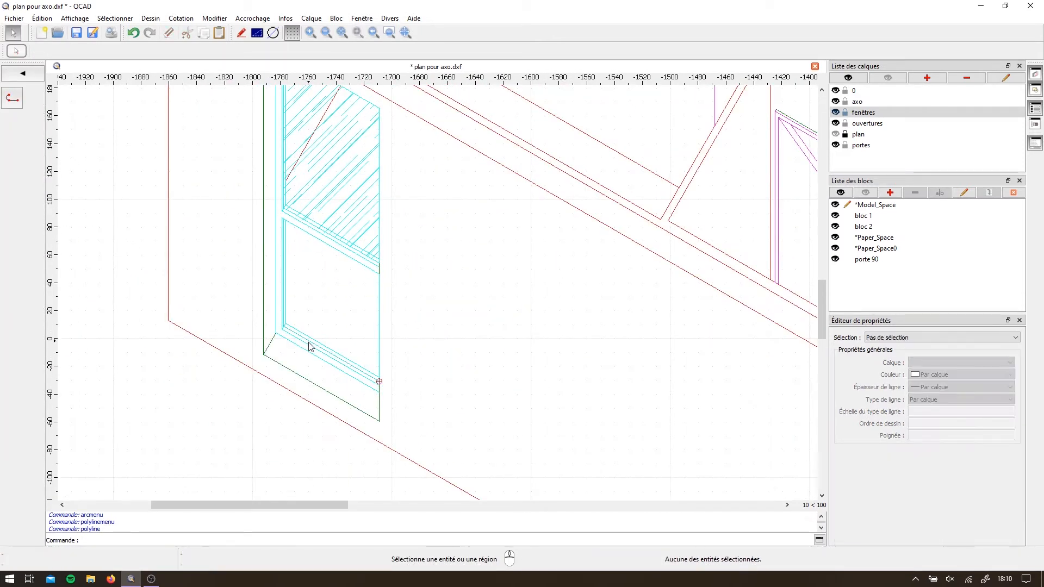
Hatch the lower pane's polyline with the same pattern settings as the upper pane
left_click(310, 343)
left_click(12, 98)
left_click(569, 359)
Bring the window opening's far vertical edge and sloping top edge to the front of the drawing order
scroll(600, 289, "down", 1)
left_click_drag(432, 384, 394, 393)
scroll(320, 201, "up", 1)
left_click(252, 17)
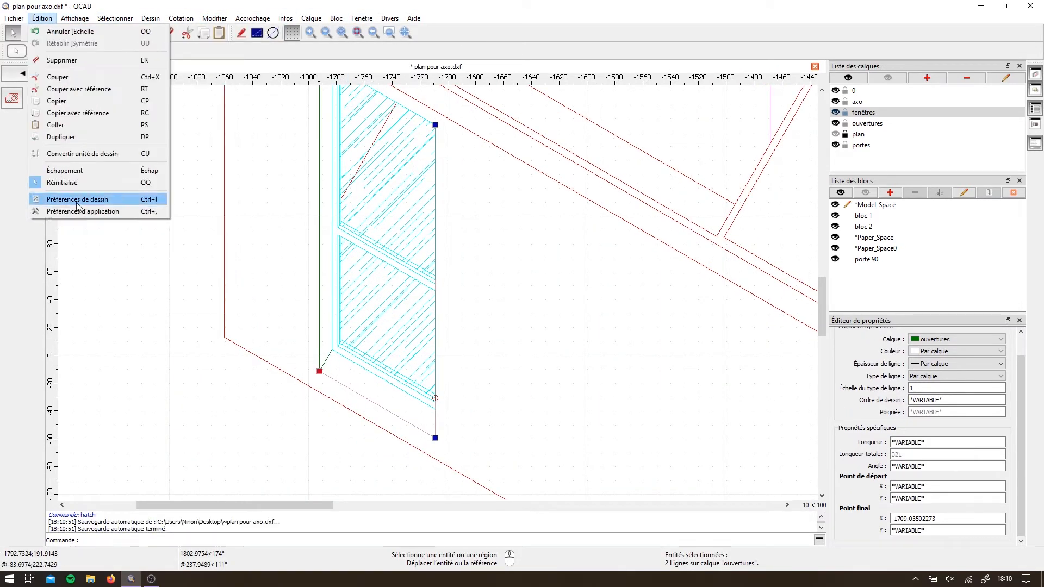
left_click(435, 427)
middle_click_drag(436, 426, 475, 451)
left_click(362, 18)
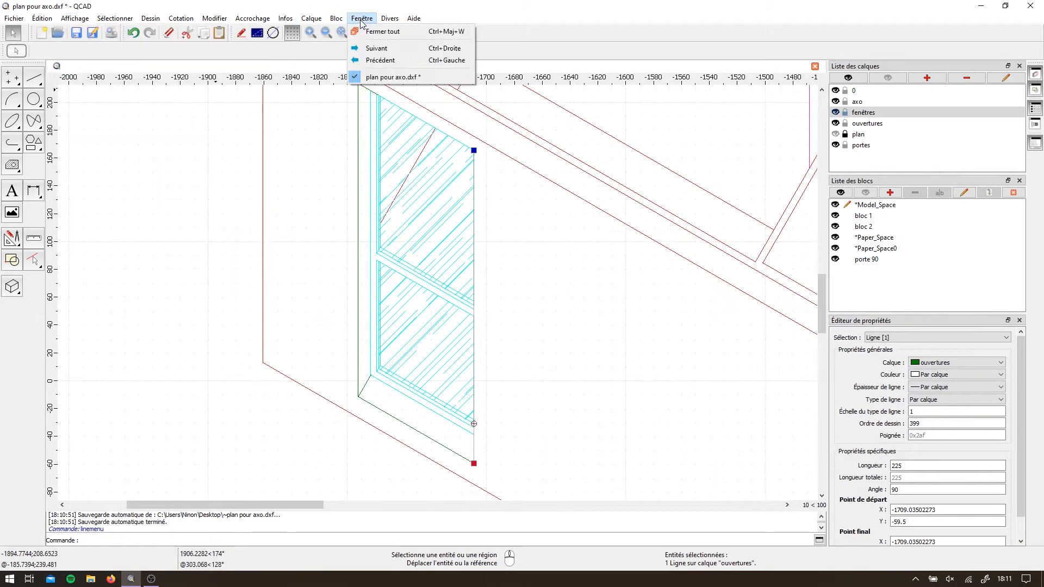
left_click(250, 348)
left_click(214, 18)
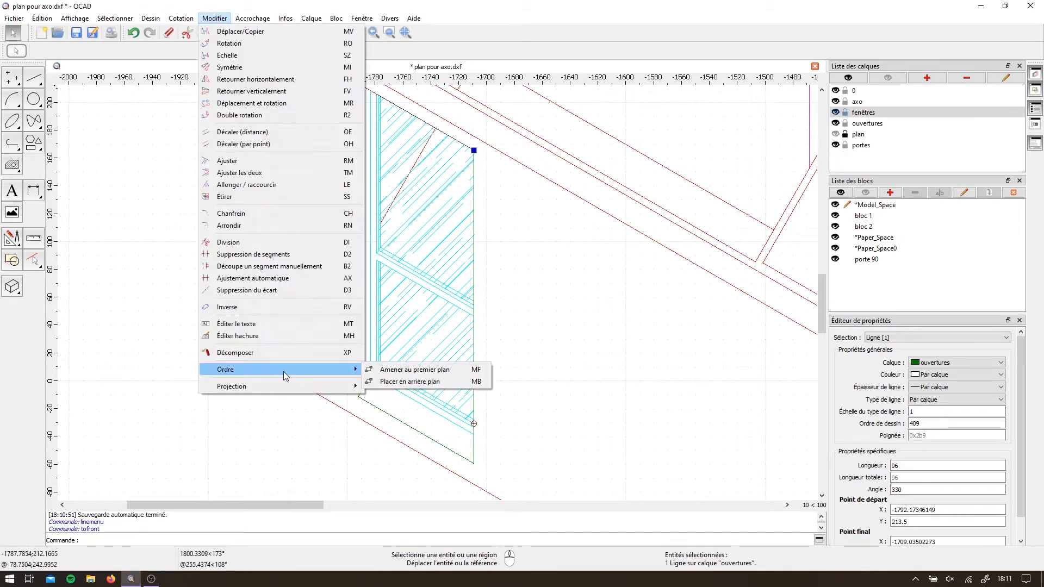
left_click(429, 366)
key("Escape")
Try to reuse a mirrored copy of the whole window, placed beside the plan, for the facade openings
scroll(305, 217, "down", 3)
scroll(265, 135, "up", 2)
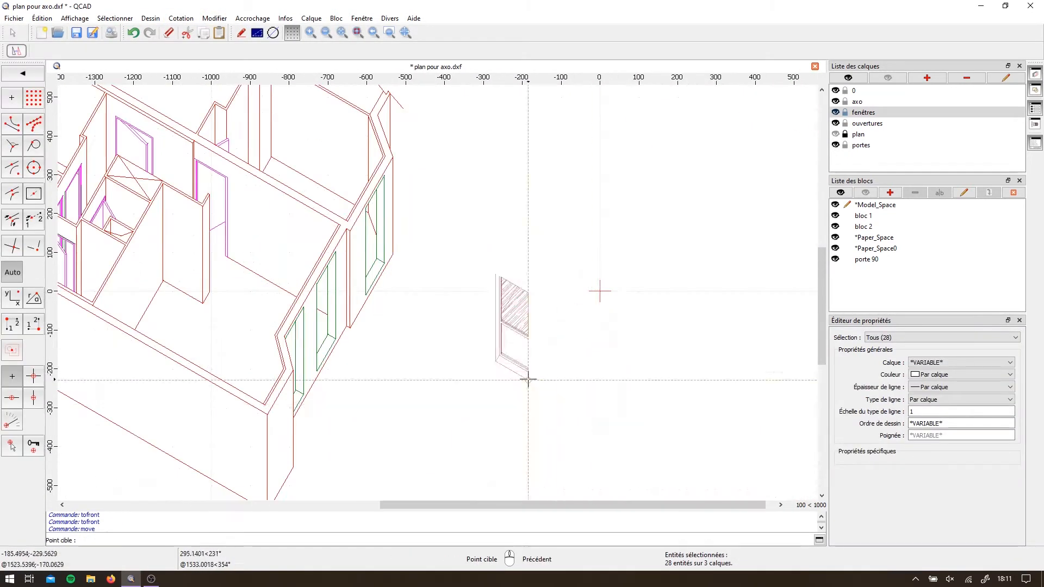
left_click(467, 269)
left_click_drag(387, 154, 484, 351)
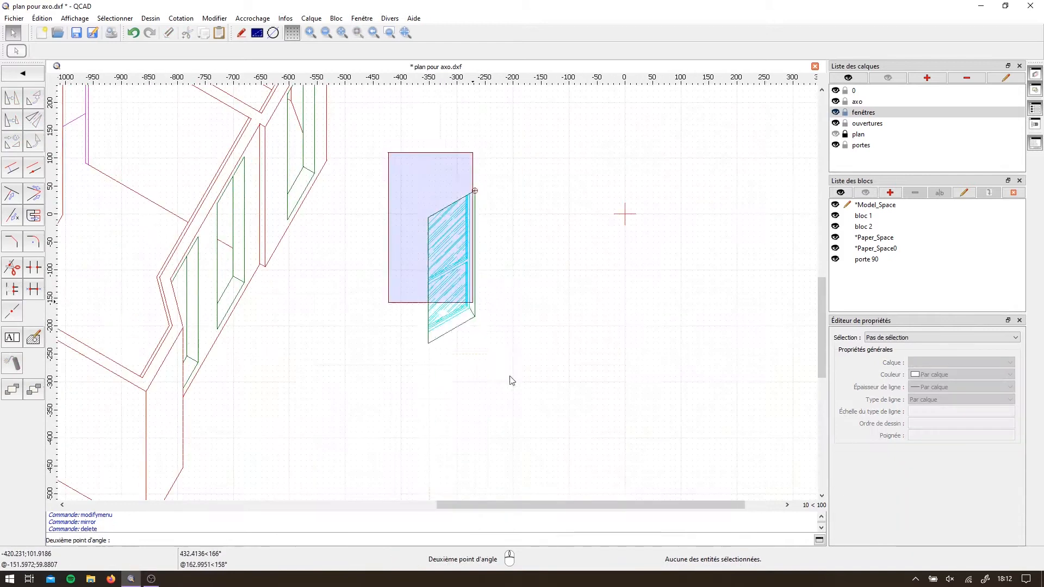
key("m")
key("v")
left_click(428, 343)
key("Delete")
Draw the frame's vertical and sloping bottom edges along the inner corner of the next window opening
scroll(457, 311, "up", 4)
left_click(34, 78)
left_click(12, 98)
left_click(312, 392)
left_click(340, 186)
left_click(33, 98)
scroll(341, 442, "up", 6)
Move the opening's inner vertical and sloping bottom edges a short distance outward along the opening's thickness edge
left_click(331, 451)
left_click(339, 416, "shift")
key("m")
key("v")
left_click(340, 432)
left_click(358, 442)
key("Return")
middle_click_drag(357, 442, 346, 318)
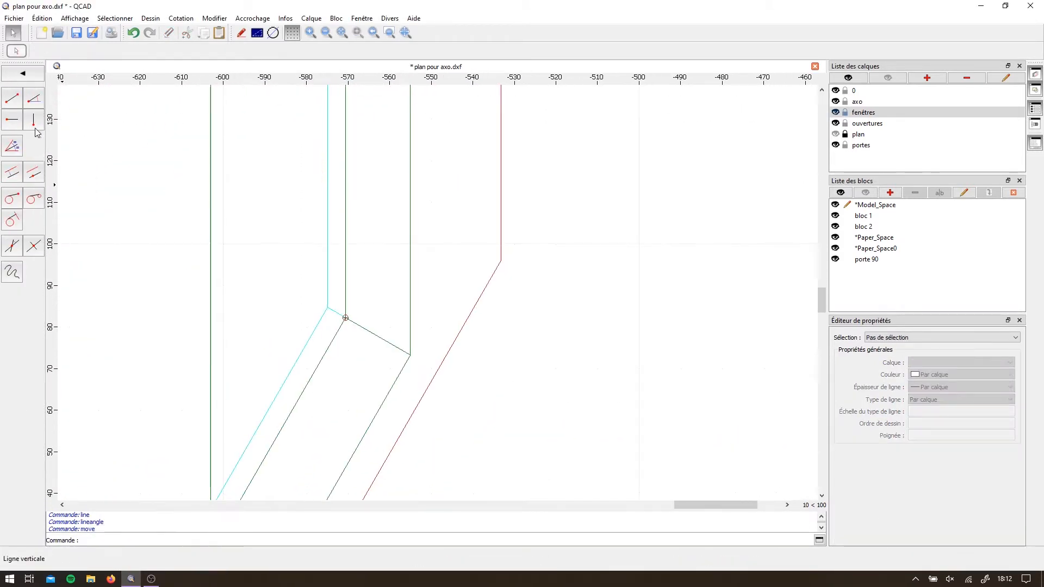
Undo the last edits at the bottom corner of the window opening
key("Escape")
key("ctrl+z")
key("ctrl+z")
key("ctrl+z")
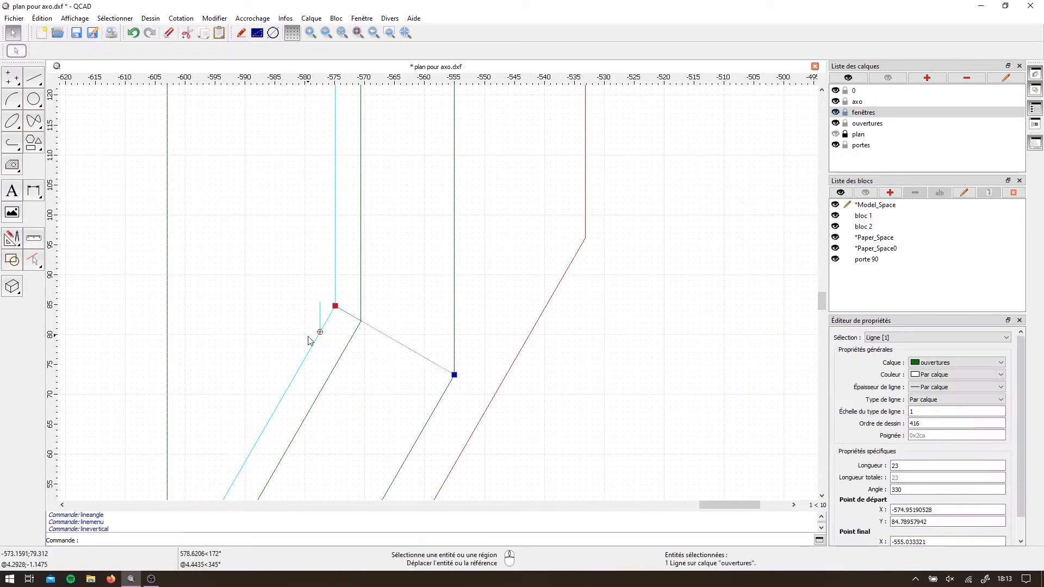
Redo the undone edits at the bottom corner of the window opening
scroll(282, 247, "down", 5)
key("ctrl+y")
key("ctrl+y")
left_click(285, 296)
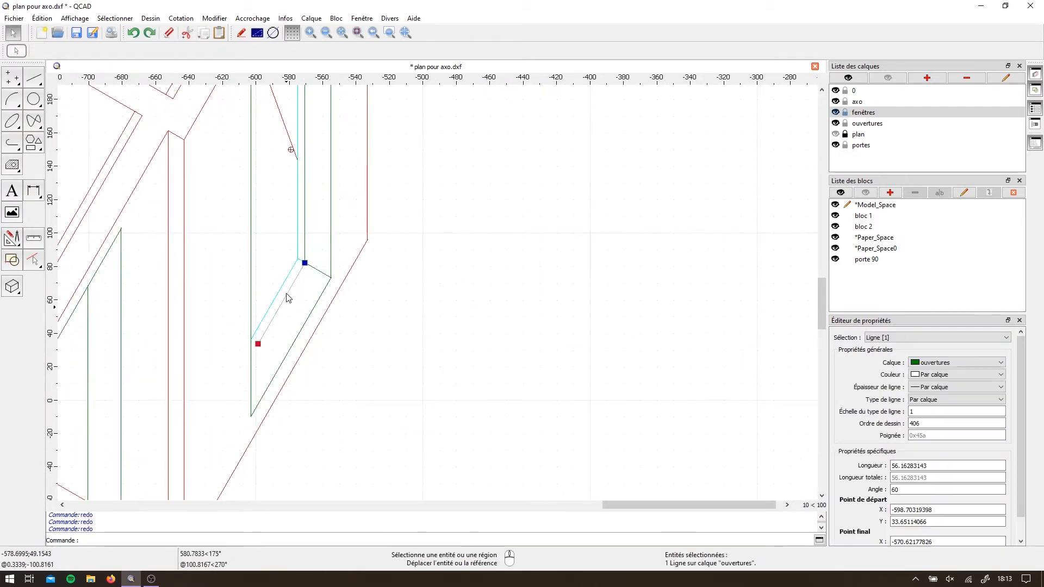
key("Escape")
scroll(231, 280, "up", 7)
left_click_drag(298, 184, 431, 347)
key("Escape")
Move the frame's vertical and sloping bottom edges a short distance inward along the opening's thickness edge
left_click(34, 78)
left_click(34, 120)
left_click(348, 293)
left_click(390, 184, "shift")
key("m")
key("v")
left_click(364, 266)
left_click(348, 263)
key("Return")
left_click(349, 283)
key("Delete")
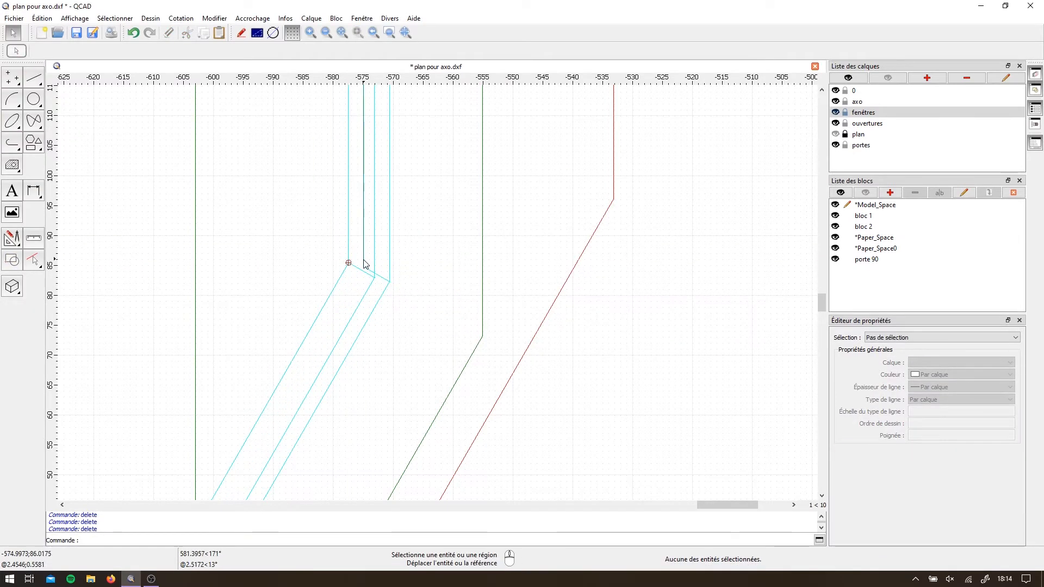
key("ctrl+z")
Delete the short corner segment between the frame's two outer lines and the redundant vertical line inside the frame
left_click(381, 278)
key("Delete")
left_click(363, 239)
key("Delete")
Trim the frame's vertical lines and sloping bottom lines to the edges of the window opening
scroll(359, 238, "down", 9)
scroll(348, 114, "up", 7)
left_click(12, 238)
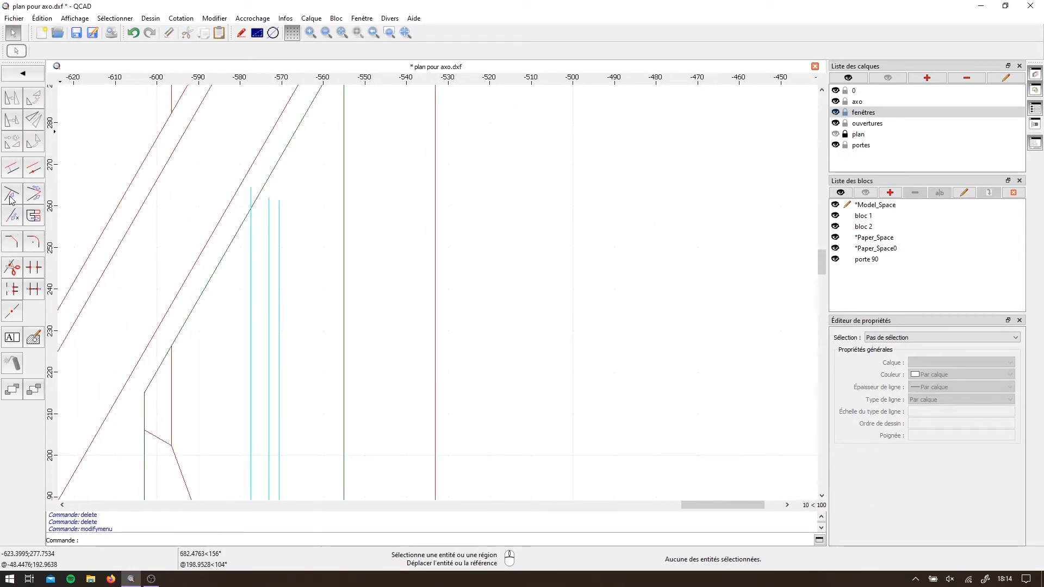
left_click(251, 191)
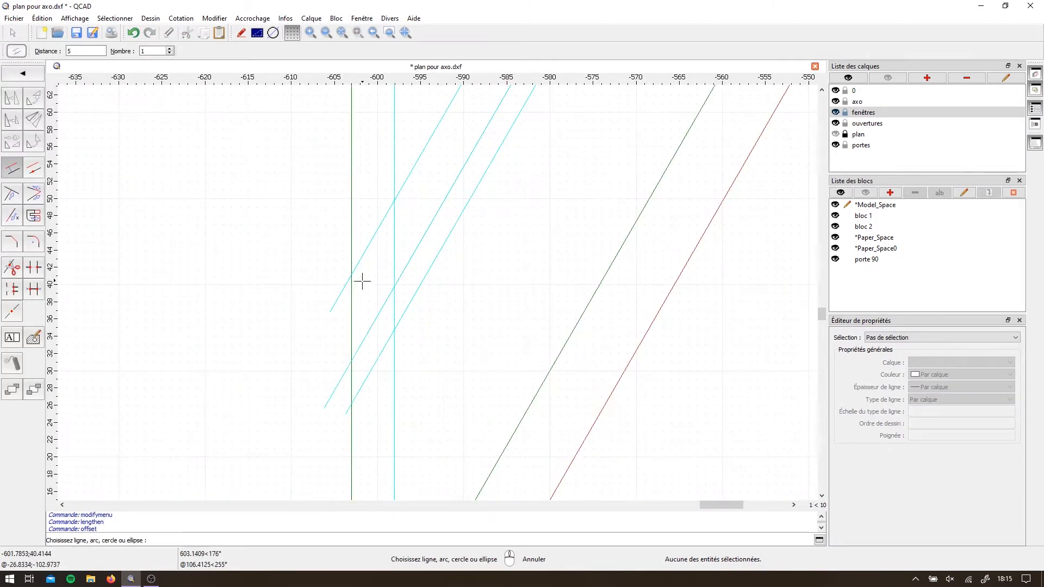
left_click(366, 338)
left_click(395, 329)
key("Escape")
key("Escape")
key("Escape")
scroll(382, 318, "down", 8)
scroll(448, 381, "down", 3)
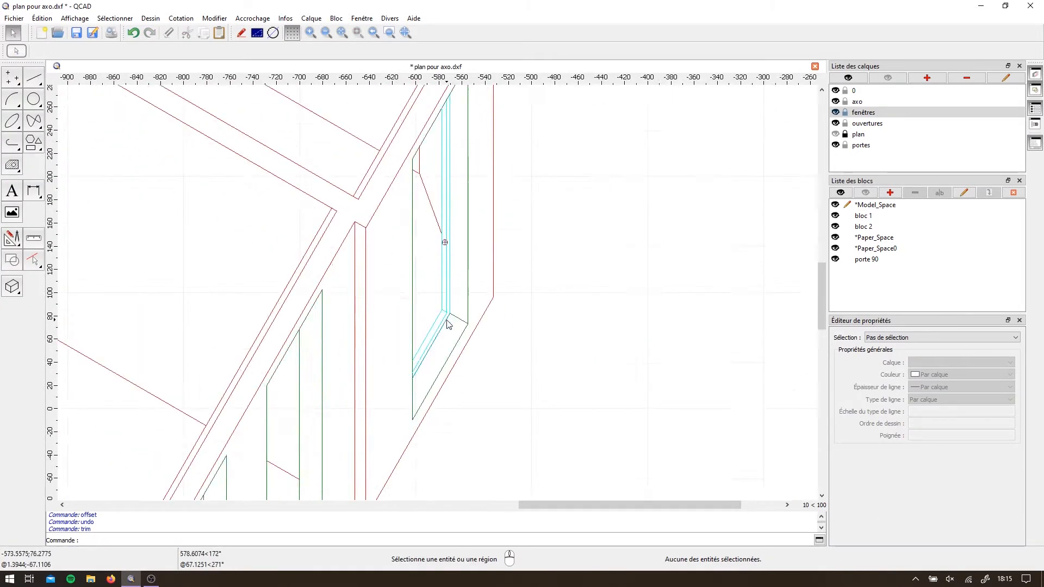
Add a vertical line halfway across the frame's thickness, starting from the bottom corner of the window
scroll(447, 320, "up", 7)
left_click(34, 77)
left_click(34, 120)
key("Escape")
key("Escape")
scroll(412, 277, "up", 4)
left_click_drag(477, 416, 394, 349)
key("m")
key("v")
left_click(469, 300)
scroll(469, 304, "down", 5)
left_click(484, 152)
left_click(458, 196)
left_click(435, 133)
left_click(435, 236)
scroll(426, 179, "down", 6)
Copy the frame's sloping bottom lines up to mid-height as a transom and delete the vertical segment crossing it
left_click(356, 292)
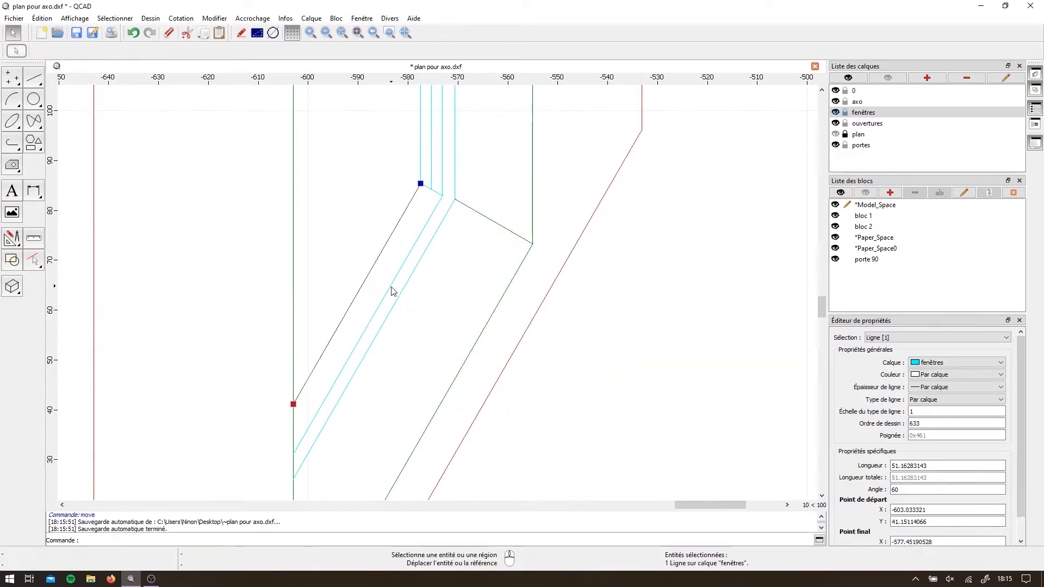
key("m")
key("v")
scroll(426, 218, "down", 6)
scroll(424, 207, "up", 7)
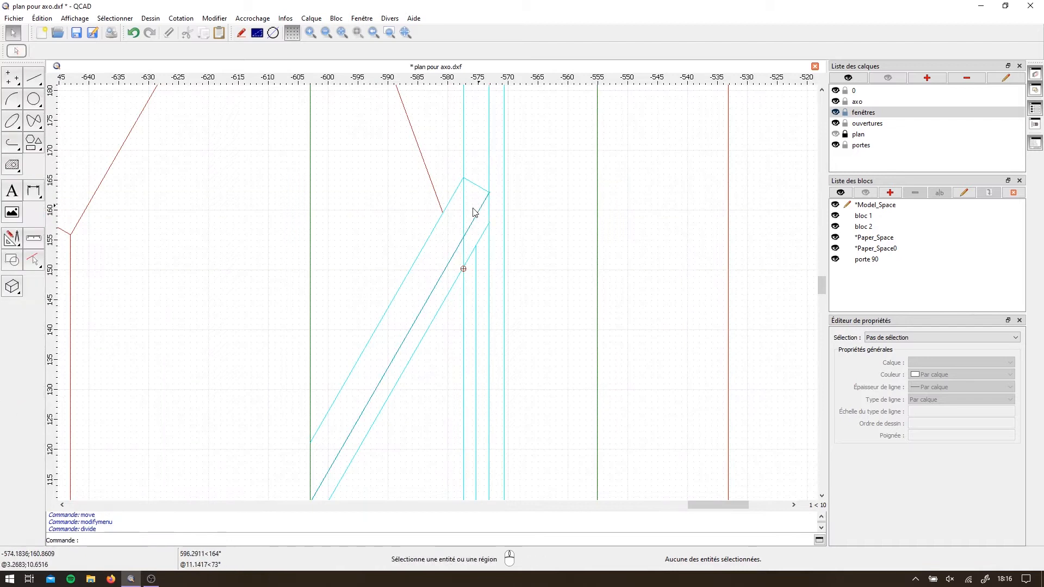
left_click(463, 218)
key("Delete")
Copy a sloping line of the transom to the middle of its thickness
scroll(425, 245, "down", 2)
left_click(399, 266)
key("m")
key("v")
left_click(447, 203)
left_click(566, 350)
Copy the middle vertical line of the lower pane upward so it starts at the top of the transom
left_click(439, 332)
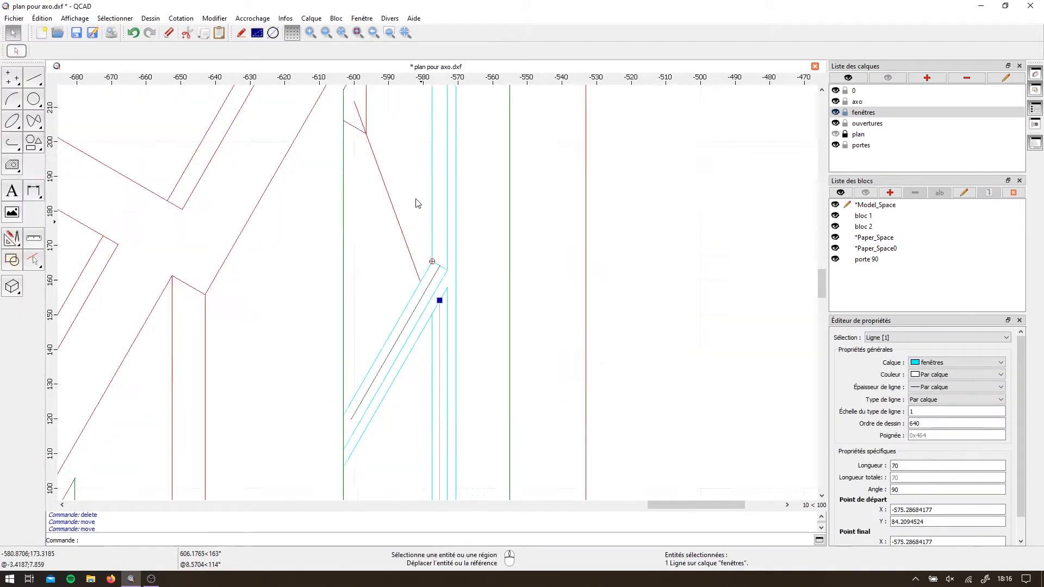
key("m")
key("v")
left_click(440, 300)
left_click(497, 309)
left_click(571, 351)
left_click(484, 337)
left_click(483, 313)
left_click(483, 108)
scroll(435, 217, "down", 5)
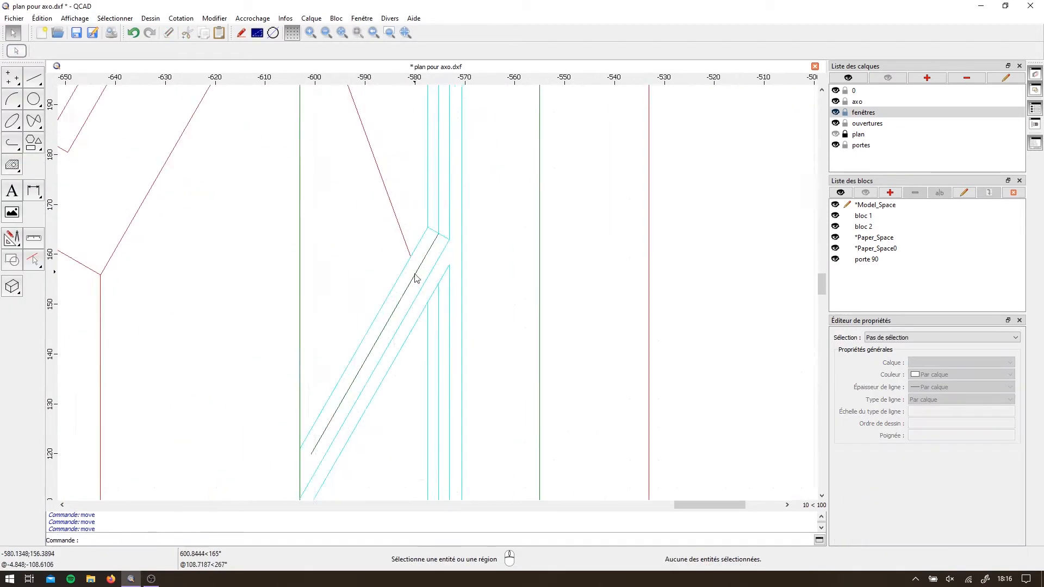
Extend the transom's middle sloping line to the opening's vertical edge and assign it to the fenêtres layer
left_click(415, 274)
scroll(405, 228, "down", 4)
scroll(359, 305, "up", 5)
left_click(363, 289)
scroll(288, 352, "down", 3)
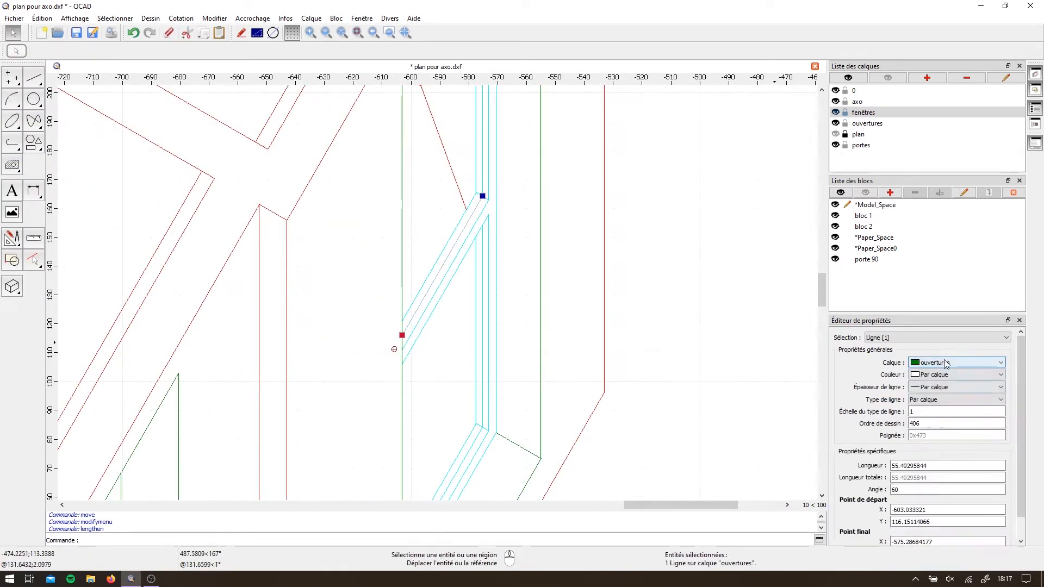
key("Escape")
scroll(452, 228, "down", 5)
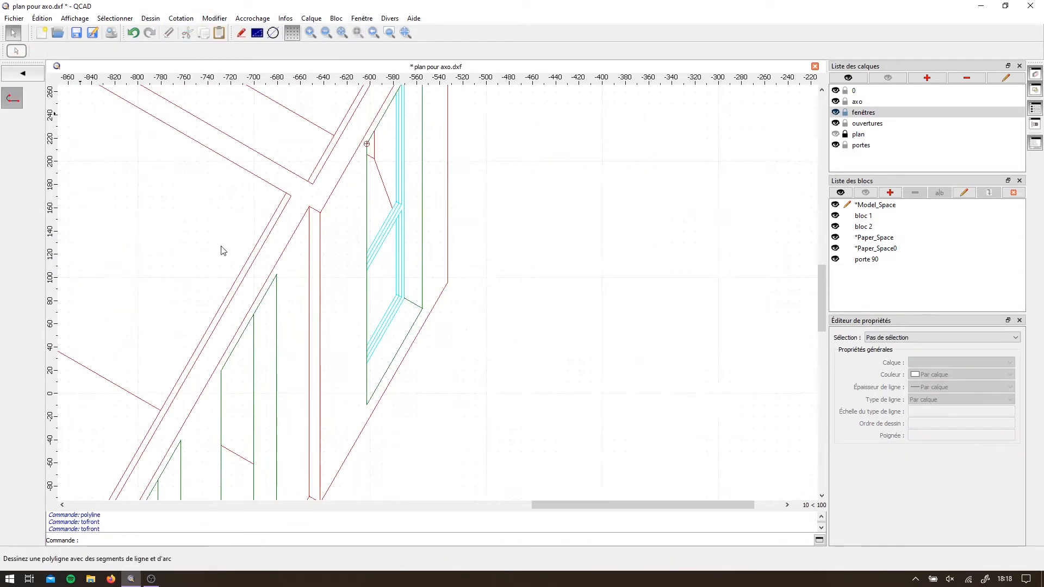
key("Escape")
left_click(391, 341)
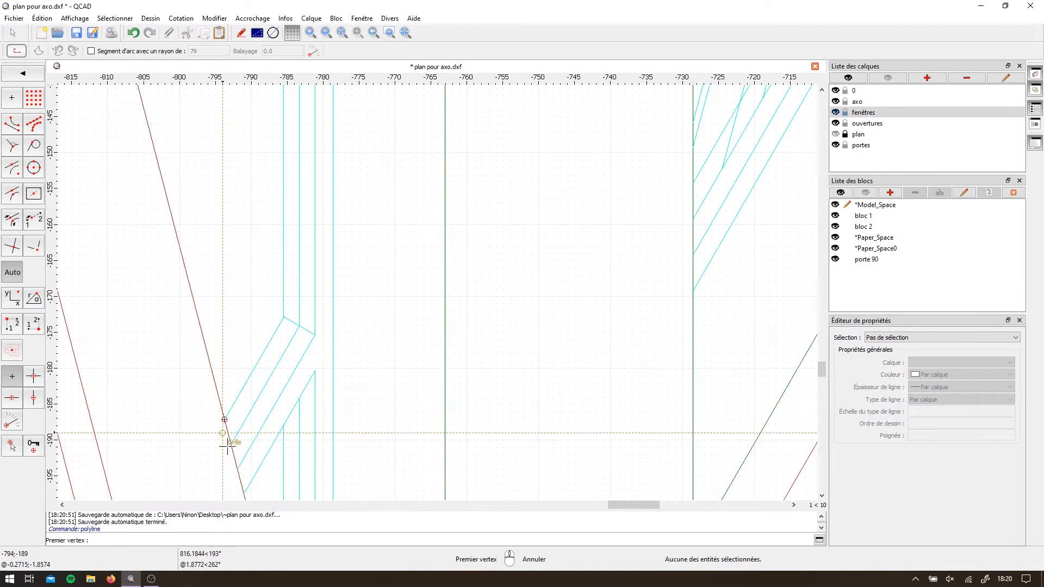
key("Escape")
left_click(253, 280)
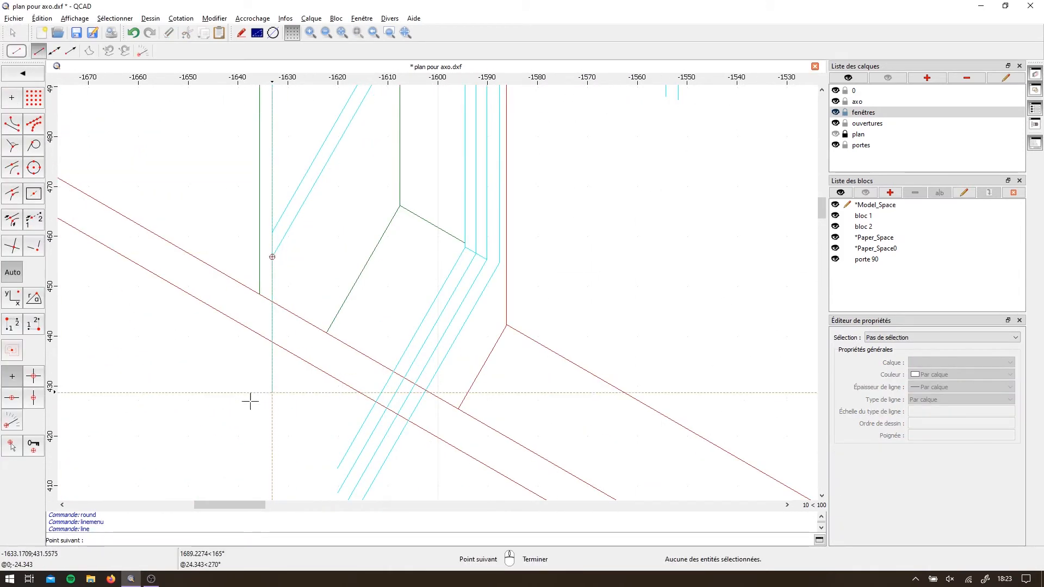
scroll(325, 338, "down", 9)
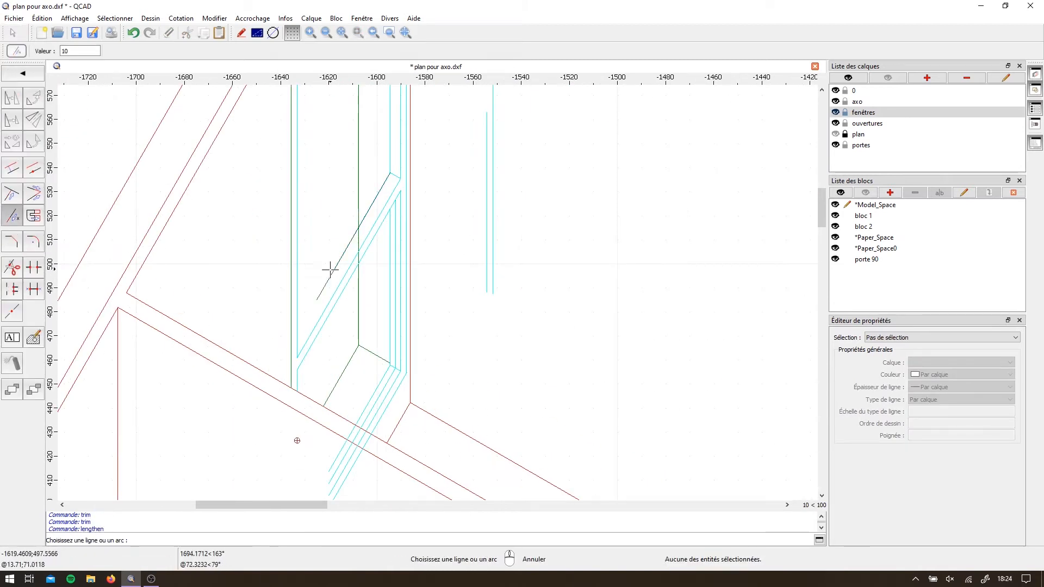
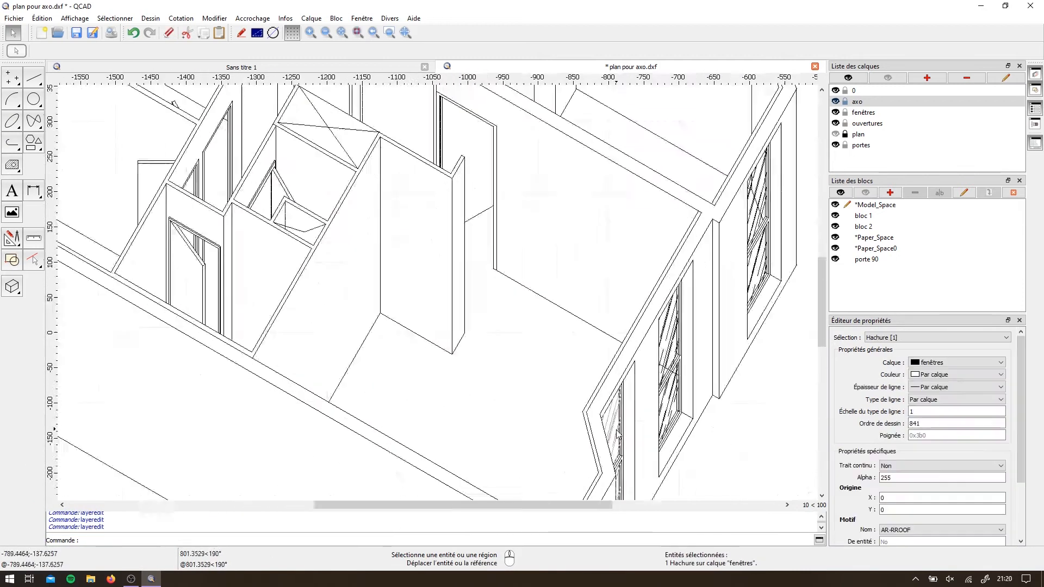
Show the plan layer under the axonometric drawing to compare them, and hide it again
scroll(634, 399, "down", 3)
left_click(836, 134)
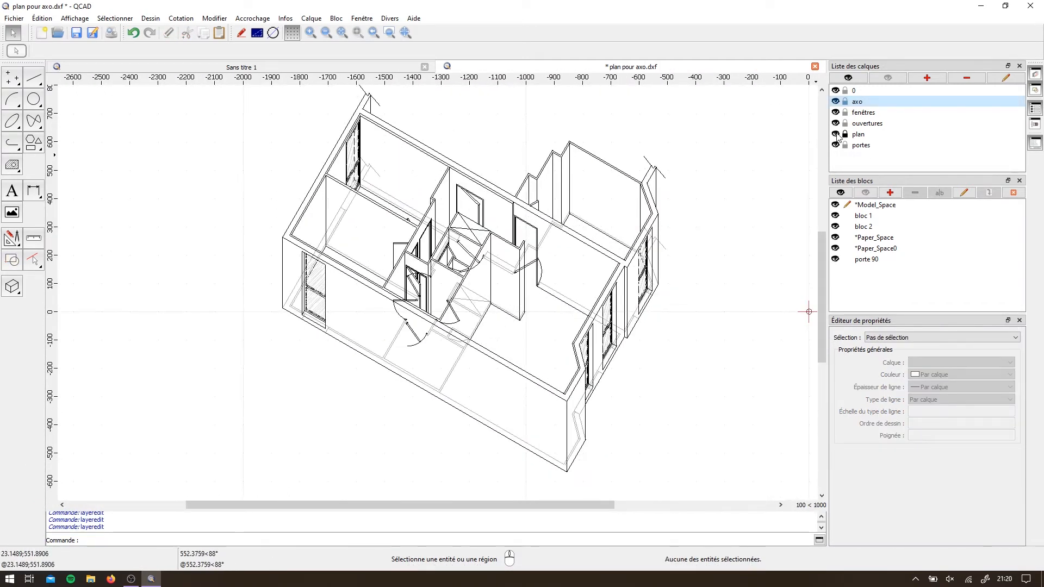
scroll(521, 338, "up", 3)
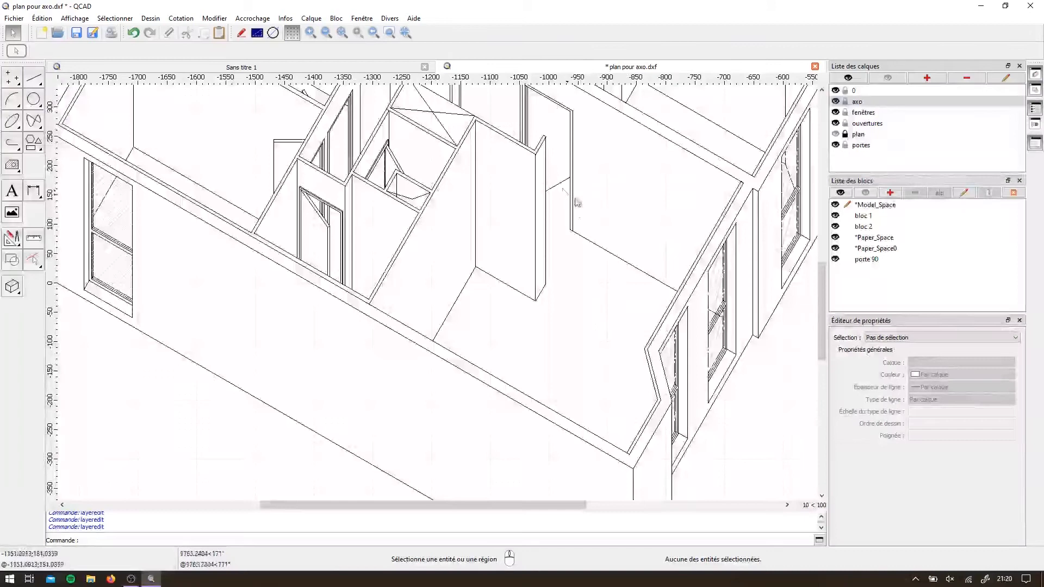
scroll(519, 251, "down", 2)
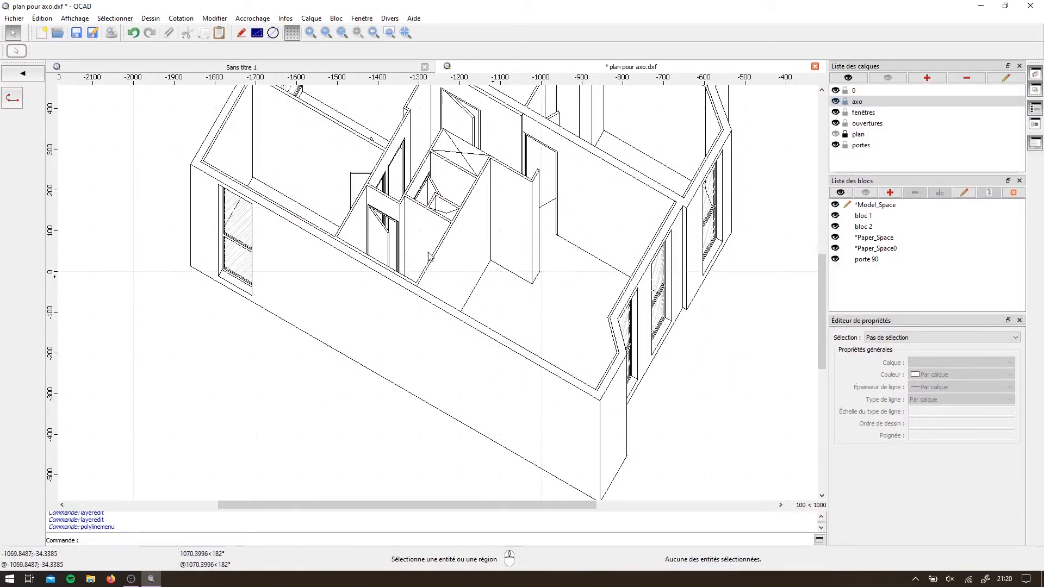
Outline the large room's floor with a closed polyline and browse the hatch patterns for a brick-like floor covering
scroll(560, 218, "up", 3)
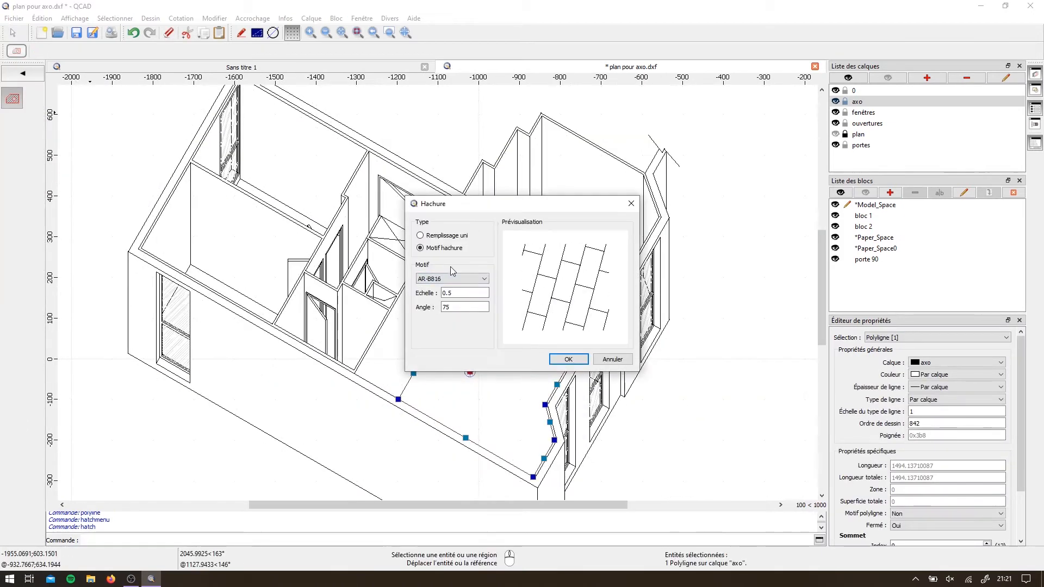
scroll(452, 279, "down", 2)
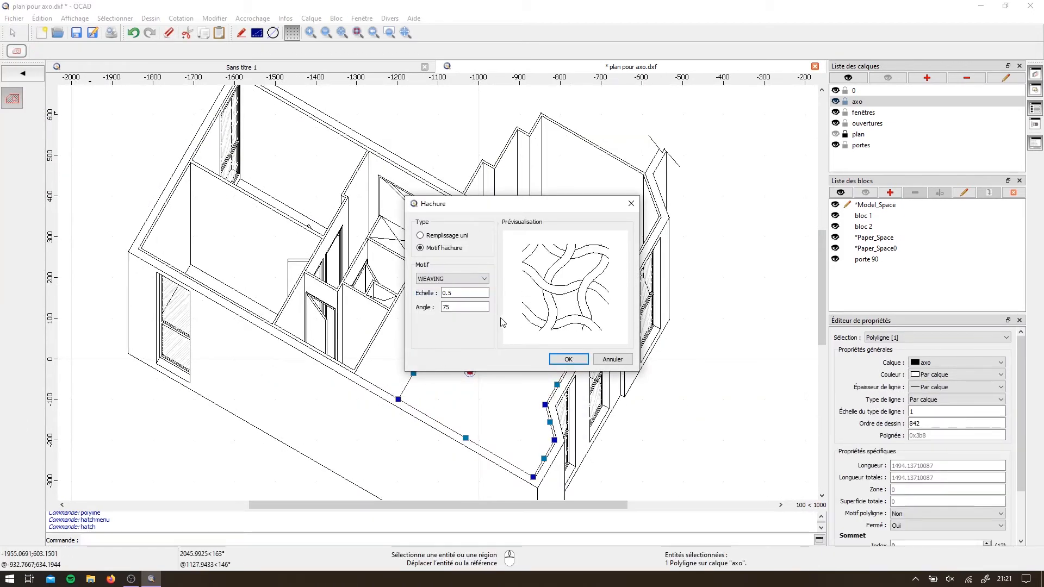
key("Up")
key("Up")
key("Up")
key("Up")
key("Up")
key("Up")
key("Up")
key("Up")
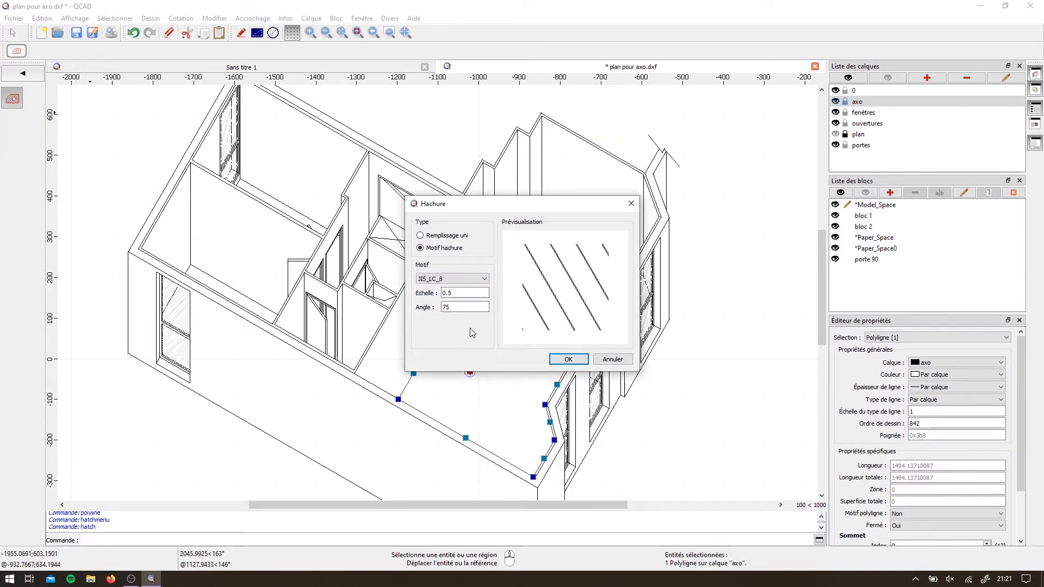
key("Up")
key("Up")
key("Up")
key("Up")
key("Up")
key("Up")
key("Up")
key("Up")
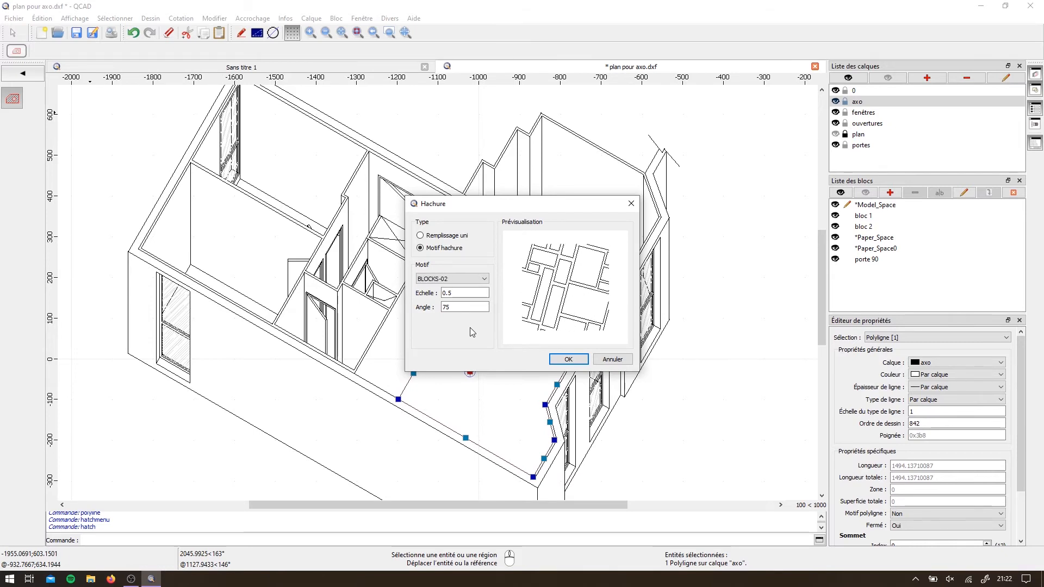
key("Down")
key("Down")
key("Down")
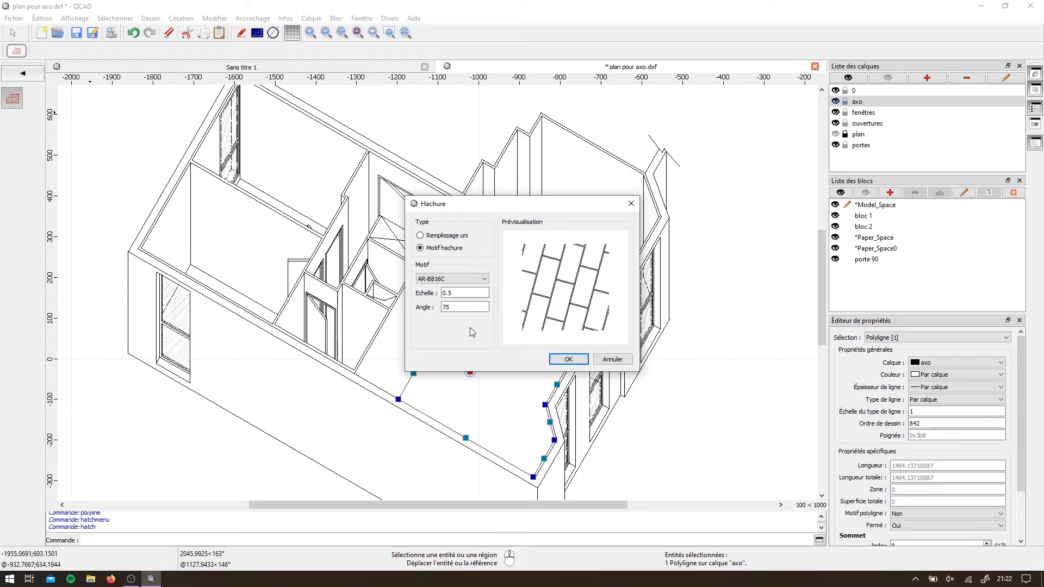
Hatch the large room's floor with the AR-BRSTD pattern at scale 0.2 and angle 150
left_click(569, 359)
double_click(481, 406)
type("0.2")
left_click_drag(457, 308, 366, 307)
left_click(569, 360)
double_click(481, 406)
type("150")
Create a layer named "hachures sols" and assign the floor hatch to it
left_click(957, 363)
left_click(926, 79)
type("hachures sols")
key("Return")
left_click(957, 363)
left_click(952, 392)
key("Escape")
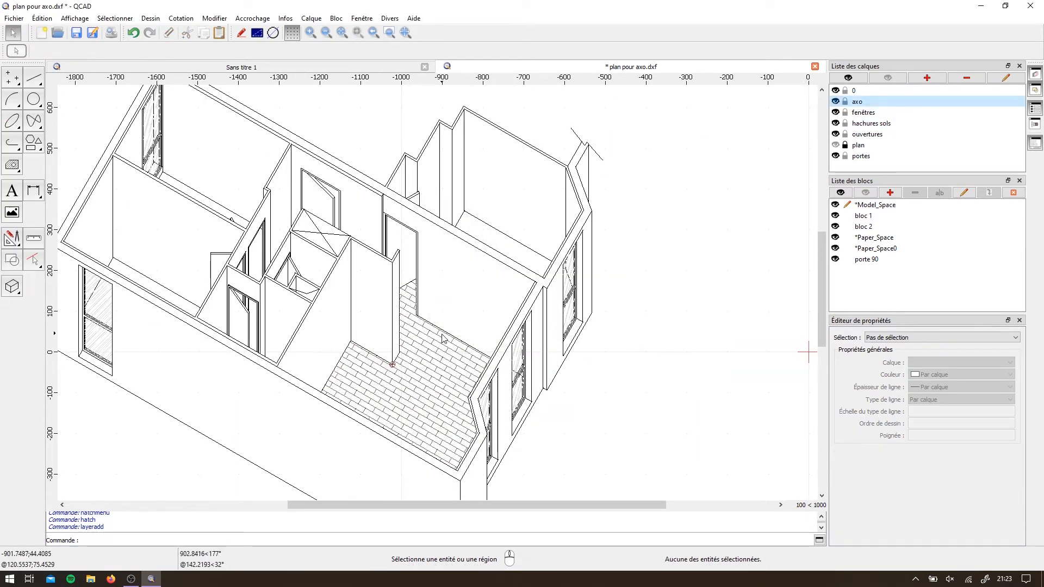
scroll(442, 338, "up", 7)
left_click(442, 338)
left_click(957, 363)
left_click(949, 394)
Make the floor hatch light grey (Gris clair) on the hachures sols layer and delete the floor's outline polyline
double_click(872, 123)
left_click(538, 348)
key("Delete")
left_click(946, 387)
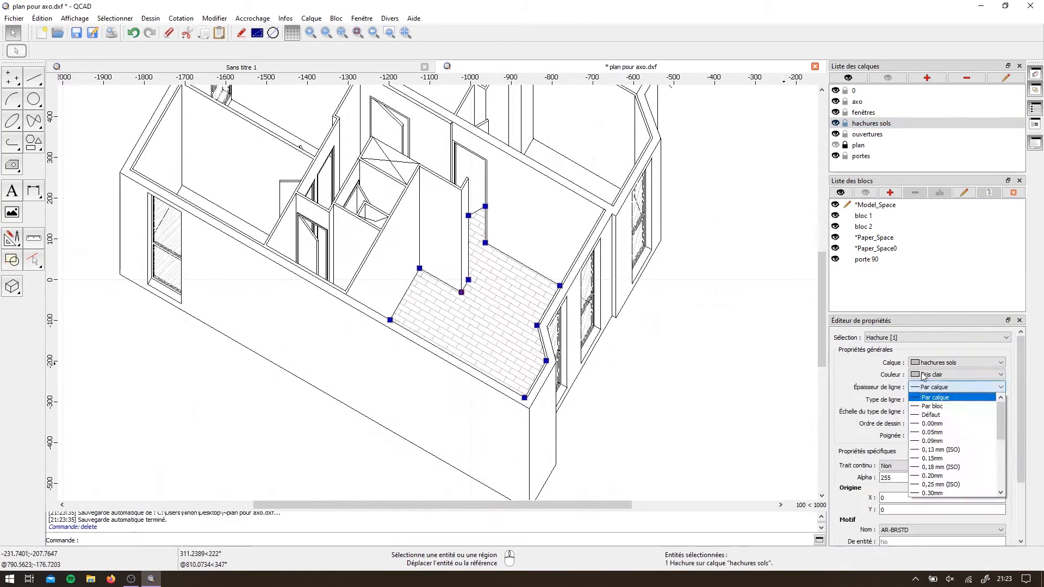
key("Escape")
key("Escape")
Trace a polyline for another hatch area and delete the leftover line at its edge
scroll(587, 398, "up", 5)
left_click(17, 146)
left_click(12, 98)
scroll(510, 283, "up", 3)
left_click(506, 324)
left_click(418, 433)
key("Escape")
left_click(426, 422)
key("Delete")
Outline the next area with a closed polyline, hatch it and delete the outline
scroll(392, 292, "down", 5)
left_click(12, 98)
scroll(324, 149, "up", 5)
left_click(324, 149)
left_click(12, 98)
left_click(569, 359)
key("Delete")
Undo the last two changes, delete the unwanted element and select the pane polyline of the window beside the angled wall
scroll(387, 354, "down", 5)
scroll(434, 328, "up", 5)
left_click(426, 370)
left_click(447, 334)
key("ctrl+z")
key("ctrl+z")
key("Delete")
left_click(416, 388)
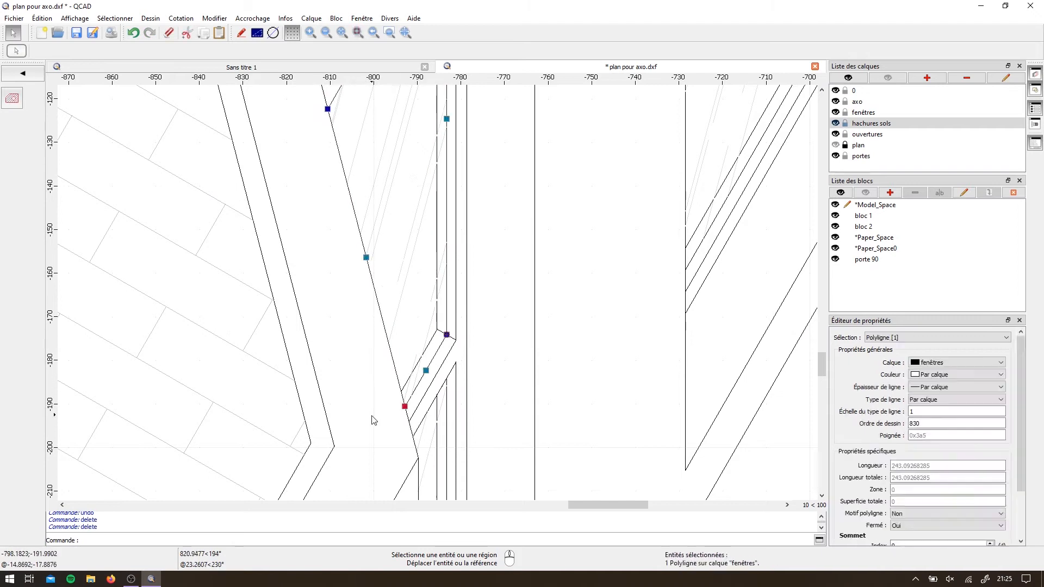
Outline the floor seen through the upper pane of the window beside the angled wall, hatch it and delete the outline
key("Escape")
scroll(373, 421, "down", 2)
scroll(315, 250, "down", 2)
left_click(18, 146)
left_click(333, 210)
scroll(387, 316, "up", 4)
left_click(329, 296)
left_click(12, 98)
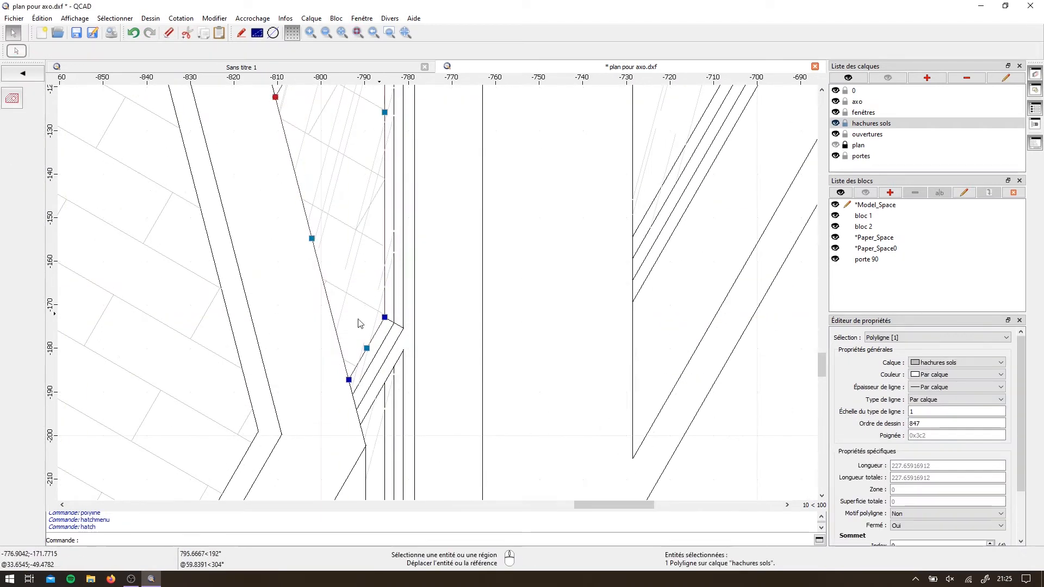
key("Delete")
Outline the floor area behind the lower pane of the same window with a closed polyline, hatch it and delete the outline
scroll(305, 272, "down", 8)
left_click(23, 73)
left_click(12, 163)
left_click(12, 97)
scroll(282, 217, "up", 8)
key("Escape")
key("Escape")
left_click(302, 348)
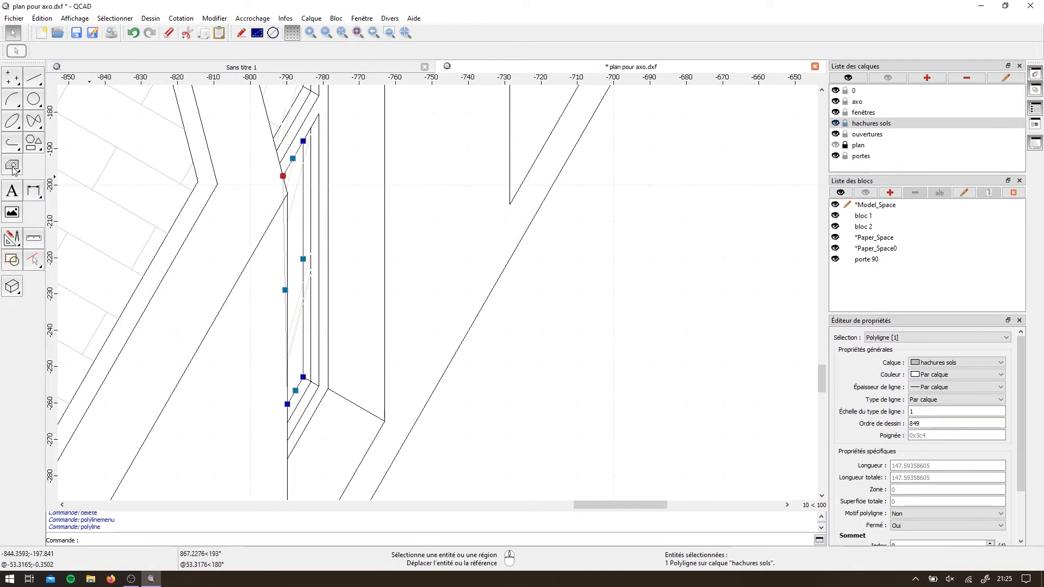
key("Delete")
Trace a closed polyline around the lower glass pane of the middle window on the hachures sols layer
scroll(283, 236, "down", 6)
left_click(22, 73)
left_click(12, 143)
left_click(12, 97)
left_click(409, 178)
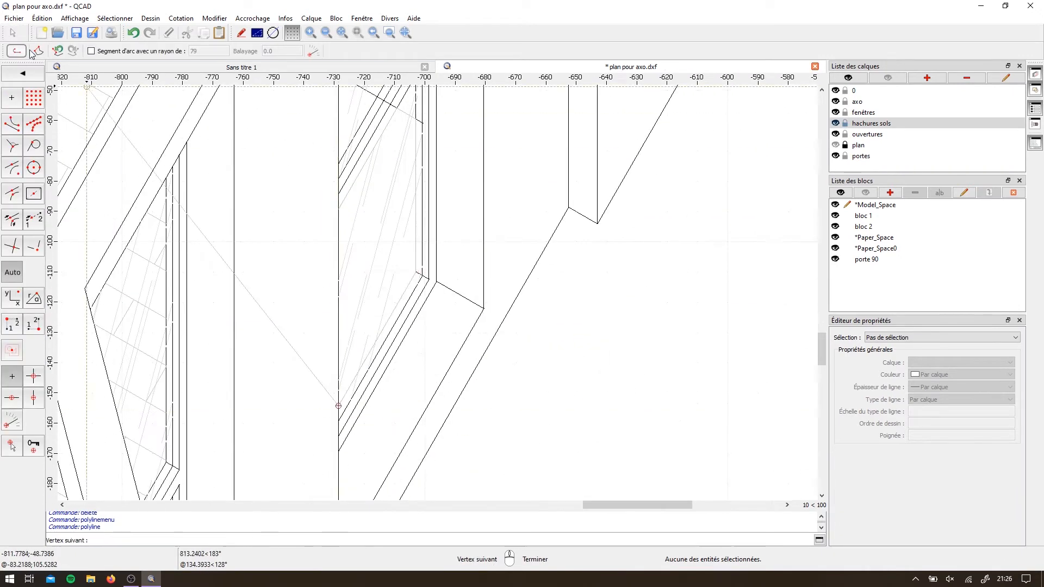
key("Escape")
key("Escape")
left_click(354, 100)
key("Escape")
Trace a polyline in the middle window's upper pane and try to hatch the outlined pane areas
scroll(355, 214, "down", 2)
left_click(12, 144)
left_click(379, 342)
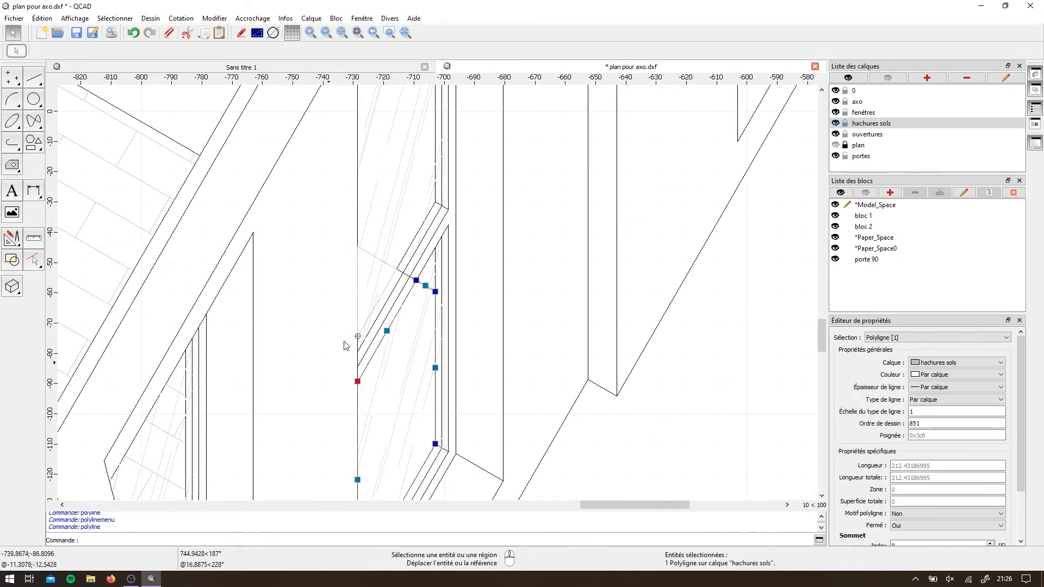
left_click(12, 99)
left_click(424, 400)
key("Escape")
scroll(488, 327, "down", 10)
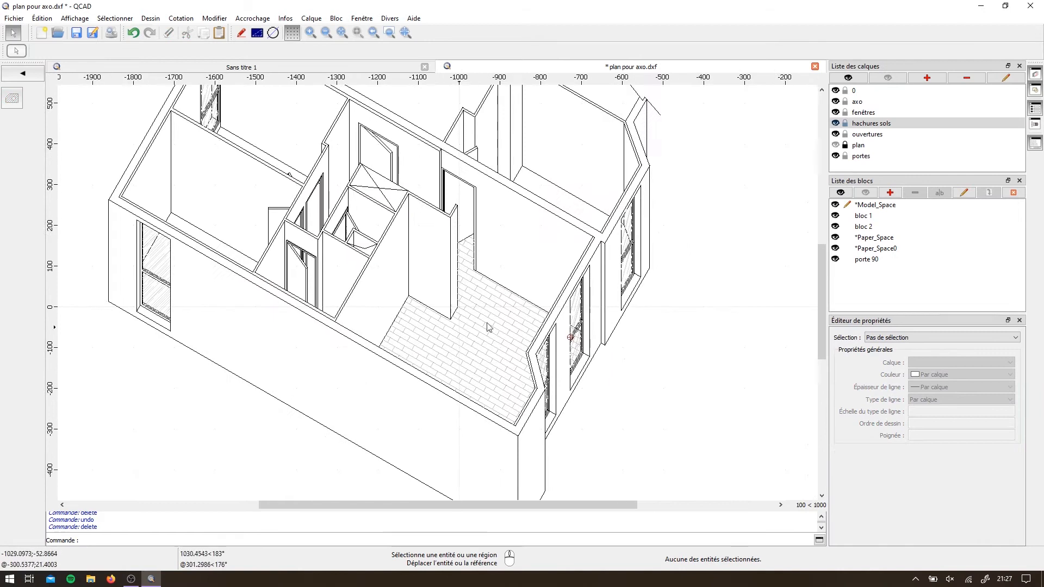
Outline the visible floor strip of the adjoining upper-right room with a closed four-sided polyline
scroll(488, 327, "up", 4)
left_click(12, 144)
left_click(11, 98)
left_click(343, 221)
left_click(359, 193)
left_click(511, 280)
left_click(498, 310)
left_click(343, 221)
Trace closed polylines around the floor areas seen through the panes of the far right window
scroll(518, 306, "up", 6)
left_click(555, 443)
scroll(555, 380, "up", 1)
left_click(569, 400)
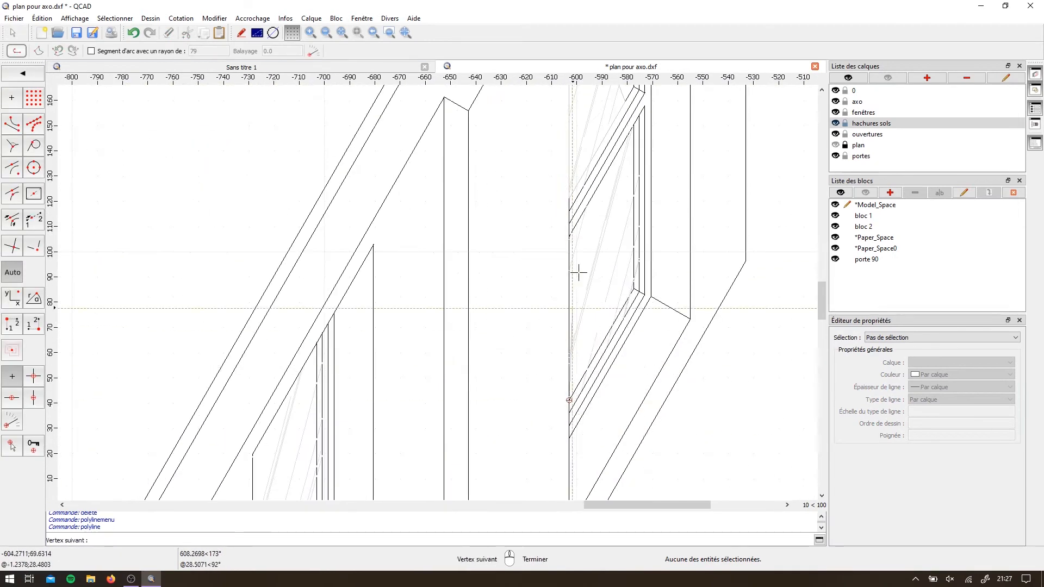
left_click(578, 387)
scroll(572, 270, "up", 1)
scroll(571, 305, "down", 2)
left_click(524, 240)
Hatch the outlined floor strip and the far right window's pane areas with the brick pattern, and delete the leftover outline
left_click(12, 165)
left_click(12, 98)
scroll(444, 342, "up", 5)
left_click(559, 402)
left_click(12, 98)
scroll(466, 246, "down", 5)
scroll(461, 240, "down", 6)
scroll(362, 138, "up", 5)
scroll(666, 346, "up", 5)
left_click(670, 347)
key("Delete")
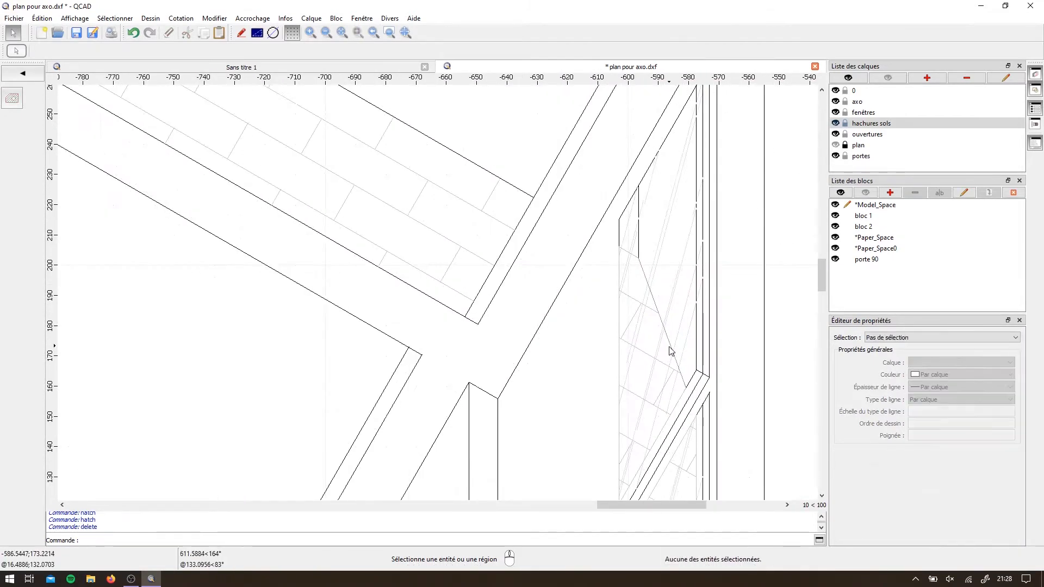
Outline the visible floor strip along the front wall of the left room with a closed polyline
scroll(619, 315, "down", 10)
scroll(292, 279, "up", 5)
left_click(23, 74)
left_click(12, 163)
left_click(12, 98)
scroll(326, 256, "up", 3)
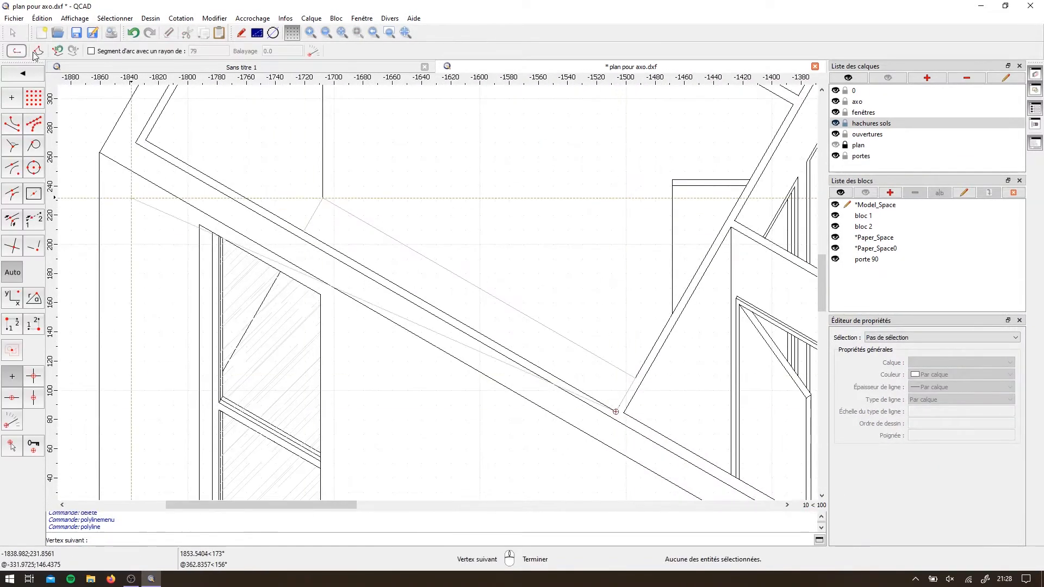
Outline the floor areas seen through the panes of the left room's front window and select the outlines
scroll(245, 435, "up", 6)
left_click(170, 309)
scroll(371, 239, "down", 4)
scroll(427, 168, "up", 5)
left_click(398, 244)
key("Escape")
scroll(330, 381, "down", 4)
left_click(381, 245, "shift")
Hatch the left room's floor strip and front window areas, and delete their outline polylines
left_click(12, 165)
left_click(12, 98)
scroll(388, 239, "up", 3)
left_click(388, 239)
key("Delete")
scroll(337, 384, "up", 6)
left_click(316, 396)
key("Delete")
Outline the visible floor around the doors next to the left room, hatch it and delete the outline
scroll(318, 395, "down", 9)
scroll(506, 305, "up", 6)
left_click(22, 73)
left_click(12, 163)
left_click(12, 98)
scroll(517, 418, "up", 6)
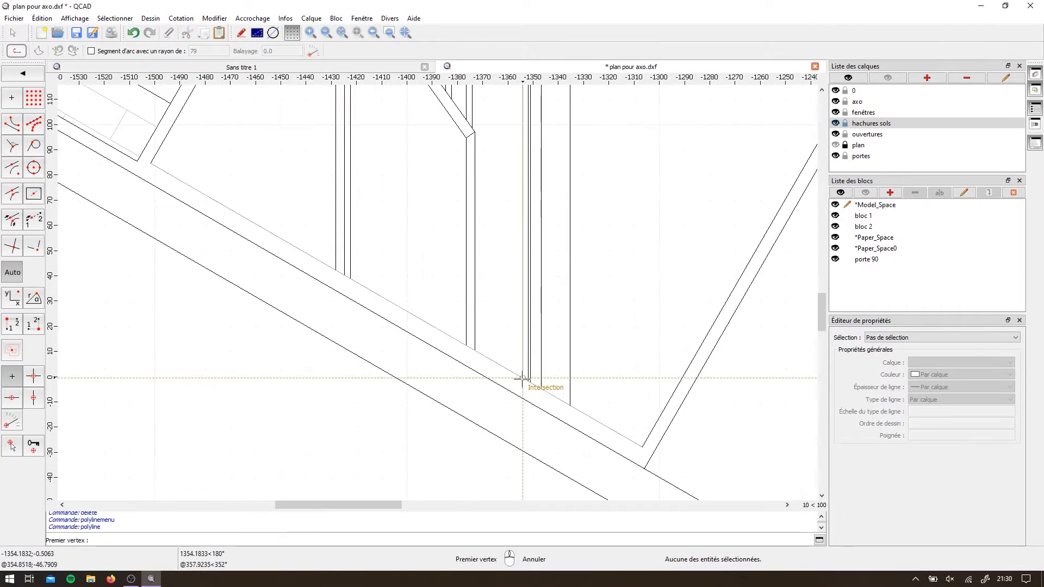
left_click(493, 269)
left_click(12, 165)
left_click(12, 98)
left_click(513, 173)
key("Delete")
Trace a closed polyline around the next visible floor area, hatch it and delete the outline
scroll(567, 287, "down", 8)
scroll(580, 143, "up", 6)
left_click(12, 143)
left_click(593, 108)
scroll(556, 225, "down", 4)
left_click(560, 195)
left_click(12, 99)
key("Delete")
Outline the back-left room's floor strip, following the small door corner, then hatch it and delete the outline
scroll(562, 327, "down", 6)
left_click(12, 98)
scroll(397, 202, "up", 6)
left_click(558, 325)
scroll(559, 325, "down", 2)
left_click(299, 200)
left_click(359, 187)
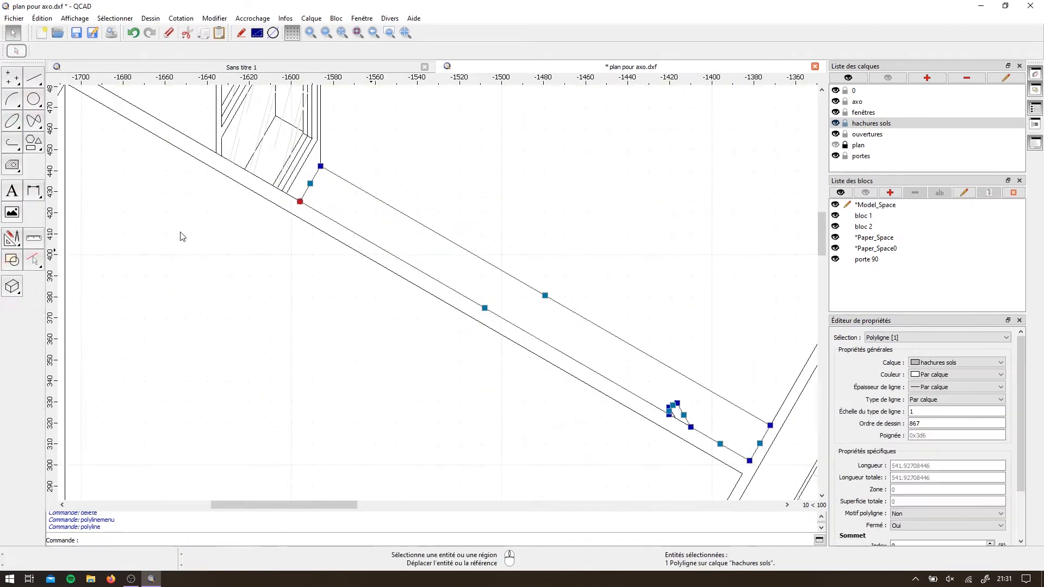
left_click(12, 212)
key("Delete")
Trace the shadow outlines with closed polylines on the ombres layer and lock the other layers
scroll(466, 269, "down", 8)
left_click(836, 125)
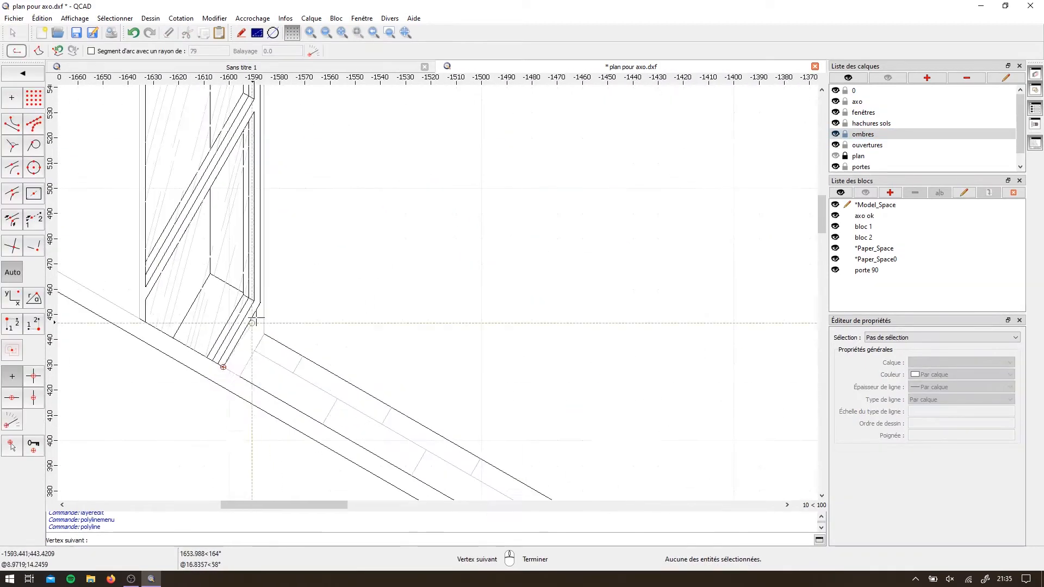
left_click(276, 266)
left_click(846, 167)
Fill the outlined left room wall and window shadows with a solid grey hatch and delete the outlines
scroll(490, 217, "down", 4)
left_click(387, 234, "shift")
left_click(12, 99)
key("Delete")
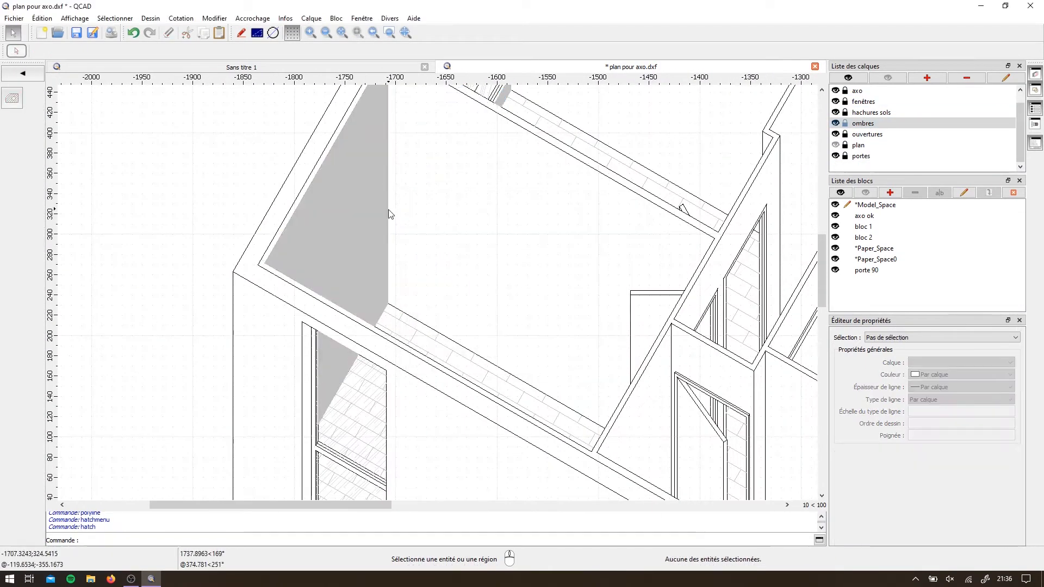
Send the left room's solid grey shadow fill to the back of the drawing order
left_click(387, 212)
scroll(389, 212, "down", 3)
left_click(214, 18)
Outline the tall wall face behind the central partition on the ombres layer, fill it solid grey and delete the outline
scroll(435, 99, "up", 3)
scroll(399, 265, "up", 3)
left_click(366, 228)
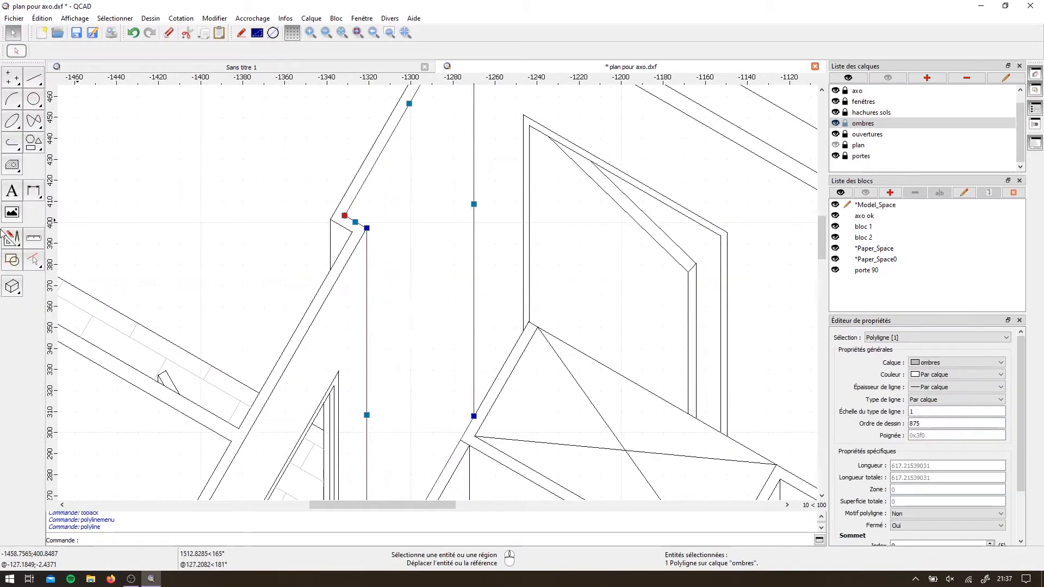
left_click(12, 212)
left_click(12, 99)
key("Delete")
Outline the wall face around the tiled door openings beside the grey partition on the ombres layer, fill it solid and delete the outline
scroll(464, 195, "down", 5)
left_click(461, 243)
key("Escape")
scroll(247, 287, "up", 1)
left_click(12, 99)
scroll(417, 307, "up", 3)
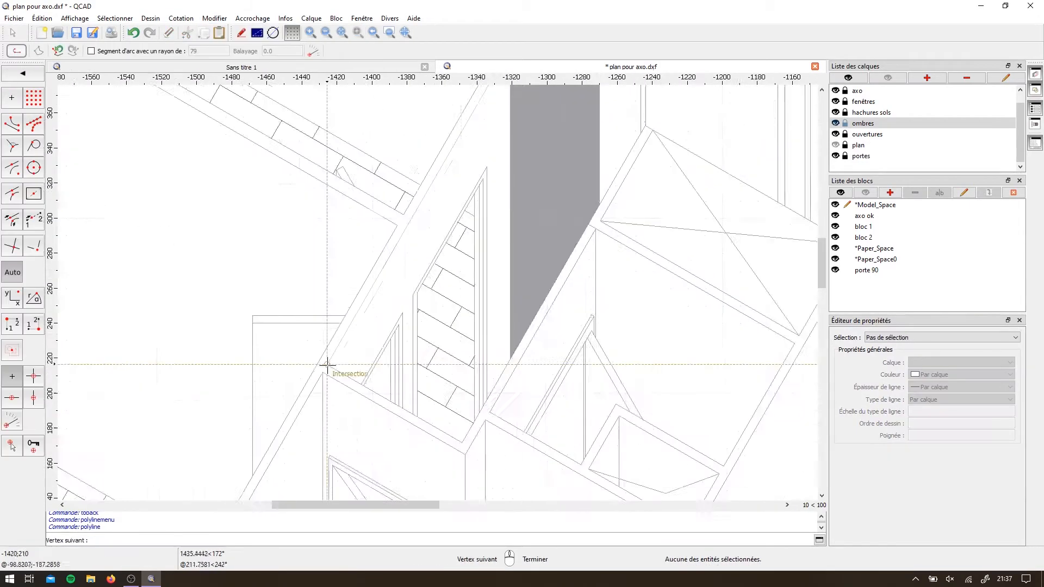
left_click(328, 364)
left_click(517, 471)
left_click(392, 294)
left_click(12, 212)
left_click(12, 99)
key("Delete")
Send the new fill around the door openings to the back and give it a custom light grey colour
scroll(373, 346, "down", 4)
left_click(389, 272)
left_click(214, 19)
left_click(957, 375)
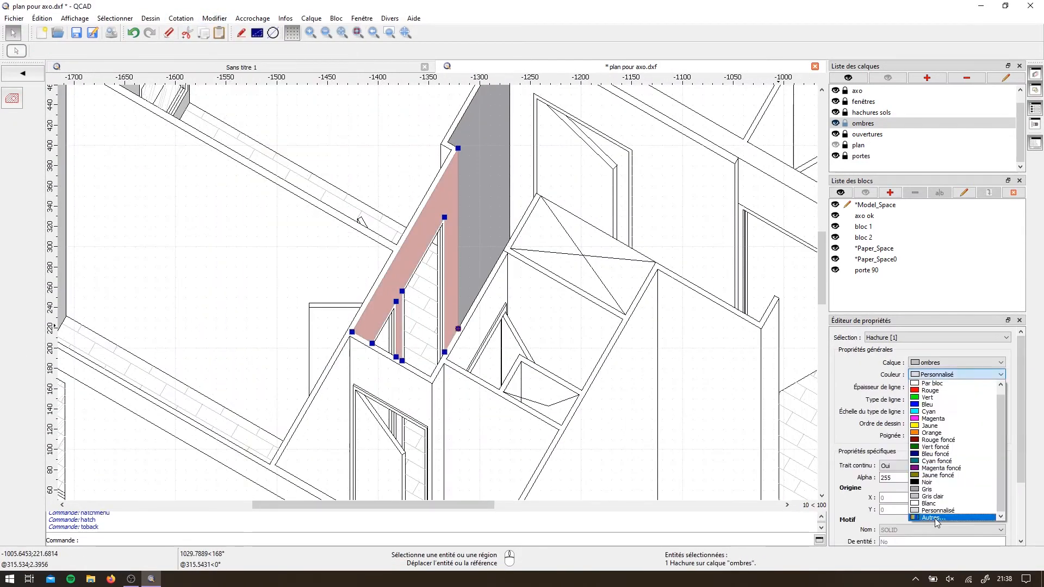
left_click(936, 520)
left_click(194, 253)
scroll(319, 250, "up", 6)
left_click(478, 172)
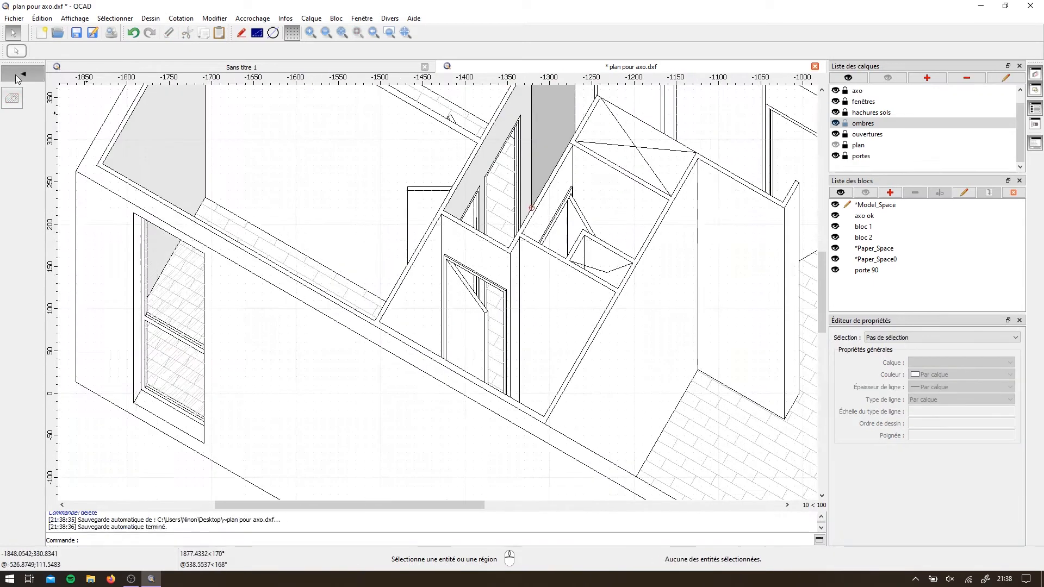
Outline the shaded wall left of the small front room's door, fill it solid light grey and remove the outline
left_click(22, 73)
left_click(12, 99)
scroll(438, 397, "up", 3)
left_click(447, 365)
left_click(340, 304)
left_click(446, 118)
left_click(12, 99)
left_click(354, 286)
left_click(957, 375)
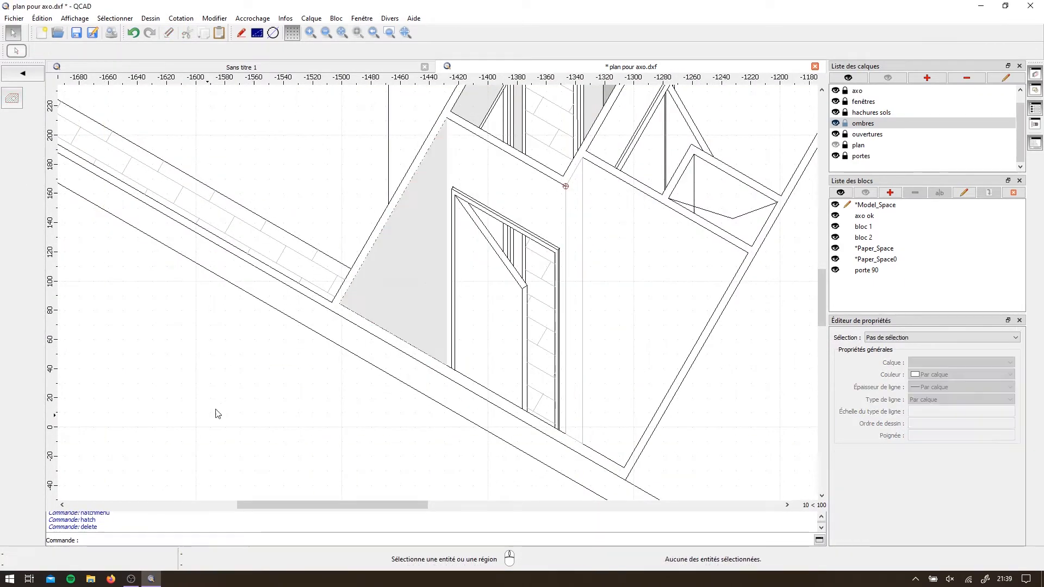
Fill the narrow wall face right of the front room's door solid grey, delete its outline and send the fill to the back
left_click(565, 217)
left_click(12, 99)
key("Delete")
left_click(574, 229)
left_click(186, 23)
left_click(214, 19)
key("Escape")
scroll(466, 413, "down", 6)
Trace the long rear wall of the lower left room and the front room's door wall with polylines, leaving out the door opening
left_click(23, 73)
left_click(12, 99)
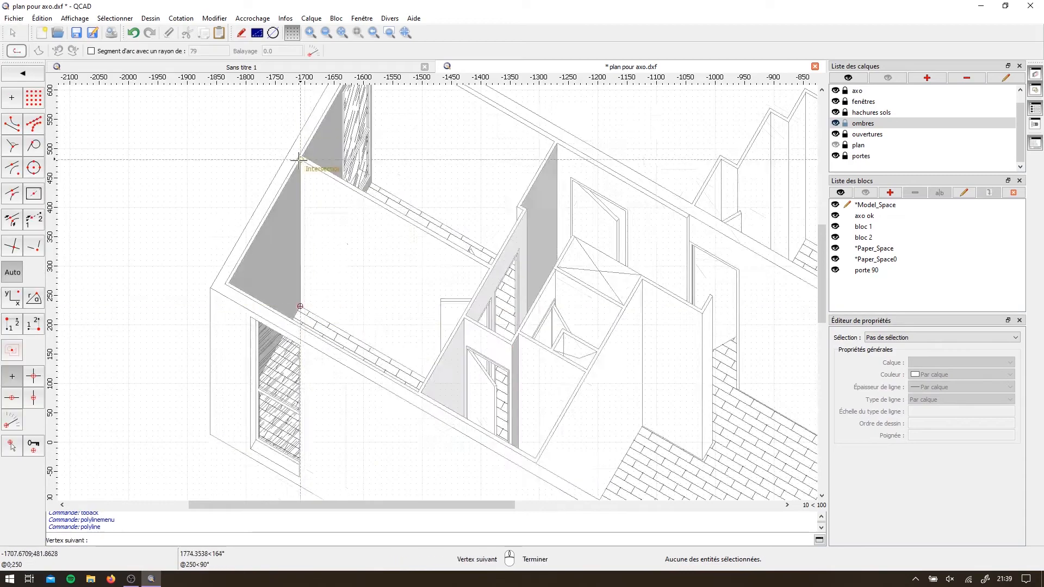
scroll(513, 254, "up", 3)
scroll(435, 435, "down", 2)
left_click(564, 215)
scroll(499, 306, "down", 3)
scroll(500, 452, "up", 8)
scroll(450, 255, "up", 1)
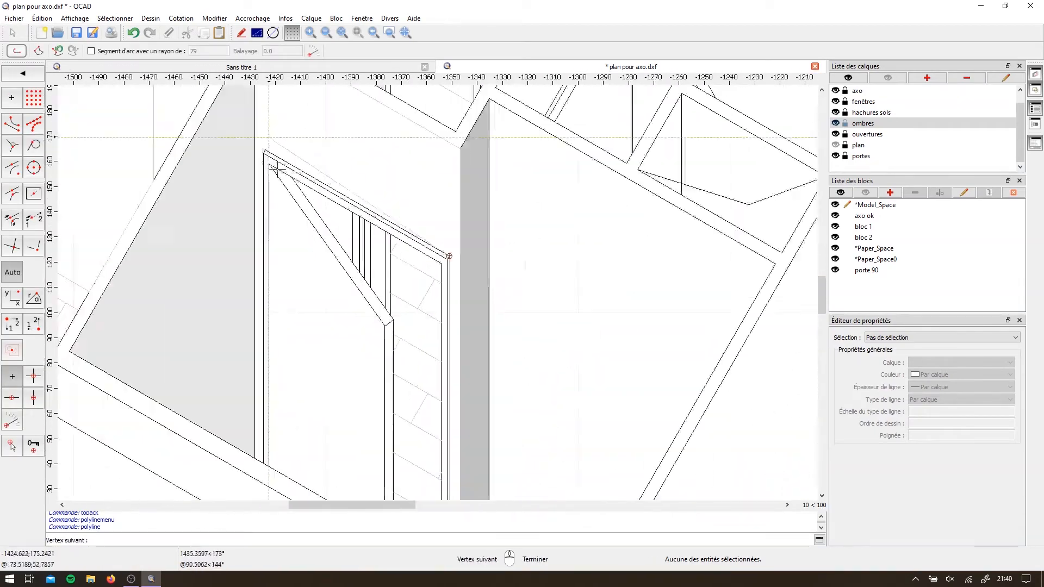
scroll(472, 435, "down", 3)
left_click(483, 327)
right_click(457, 311)
Fill the traced rear walls with a solid light grey hatch and delete the outlines
scroll(350, 163, "down", 3)
left_click(22, 73)
scroll(489, 305, "down", 3)
left_click(299, 363, "shift")
left_click(12, 99)
left_click(957, 375)
left_click(968, 496)
key("Delete")
key("Escape")
Send the light grey rear wall fill to the back of the drawing order
left_click(380, 132)
left_click(214, 19)
left_click(403, 380)
Trace the floor area visible through the small central room's door opening with a closed polyline
scroll(477, 359, "up", 8)
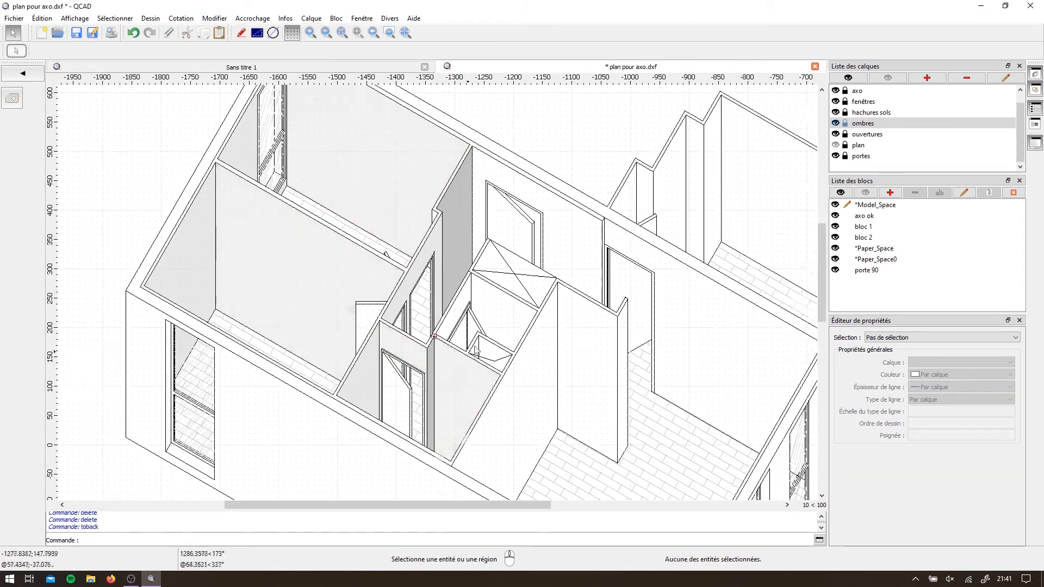
left_click(12, 99)
scroll(449, 318, "up", 5)
left_click(284, 259)
left_click(433, 345)
left_click(442, 329)
scroll(442, 329, "down", 3)
left_click(440, 113)
left_click(307, 342)
right_click(326, 327)
Hatch the traced door opening floor on the hachures sols layer with AR-BRSTD at scale 0.2 and angle 150, and delete the outline
left_click(872, 112)
left_click(355, 259)
left_click(12, 99)
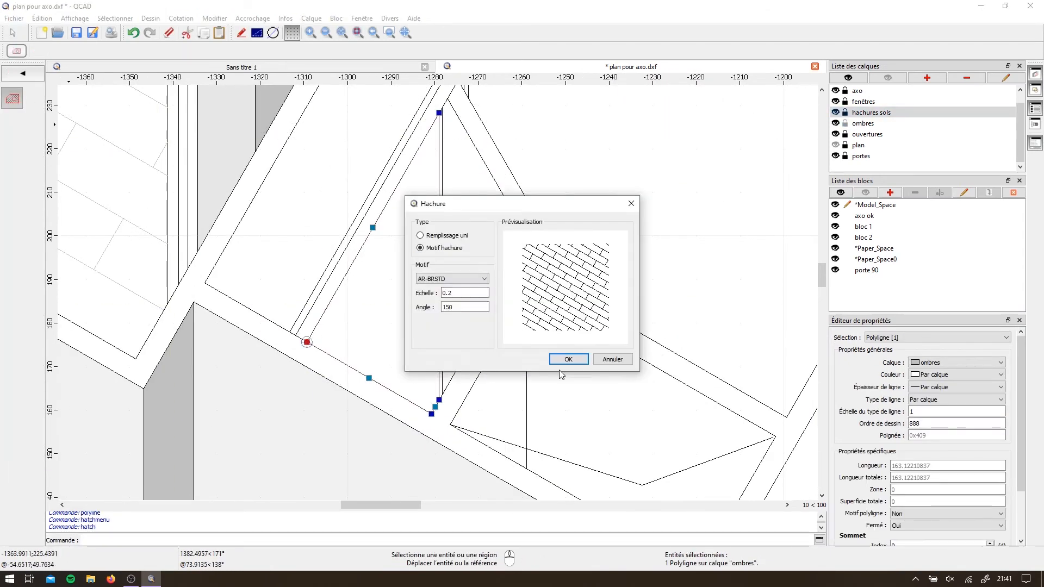
key("Delete")
scroll(495, 235, "down", 4)
Trace the shaded wall faces around the small central room with polylines on the ombres layer
left_click(863, 124)
left_click(22, 73)
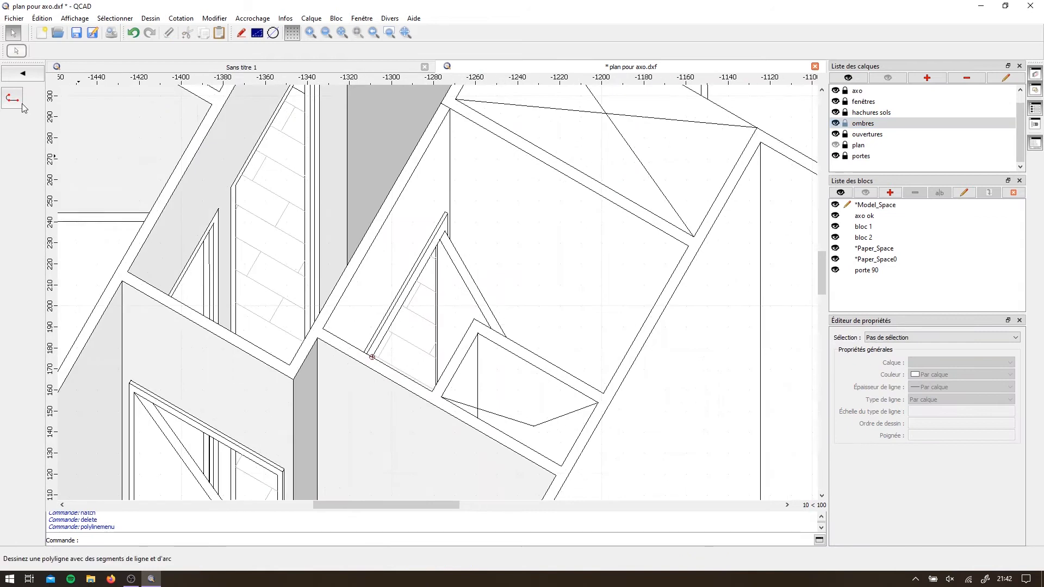
left_click(12, 99)
scroll(414, 327, "up", 3)
left_click(273, 377)
left_click(717, 252)
Trace the remaining shaded wall faces of the rooms on the building's window side with closed polylines
left_click(11, 98)
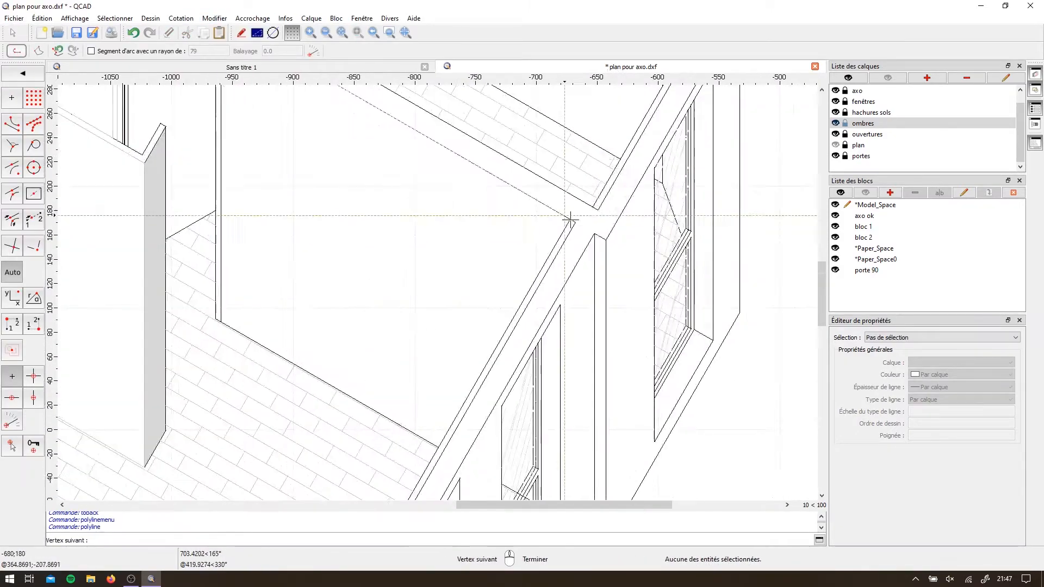
left_click(419, 184)
scroll(355, 286, "up", 8)
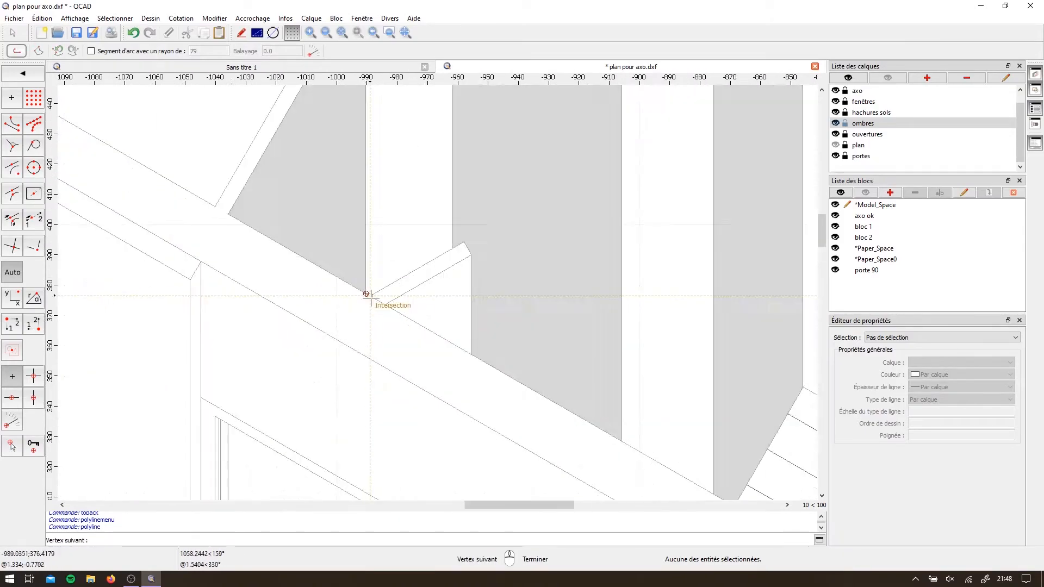
left_click(368, 296)
right_click(368, 296)
scroll(368, 296, "down", 10)
scroll(571, 408, "up", 6)
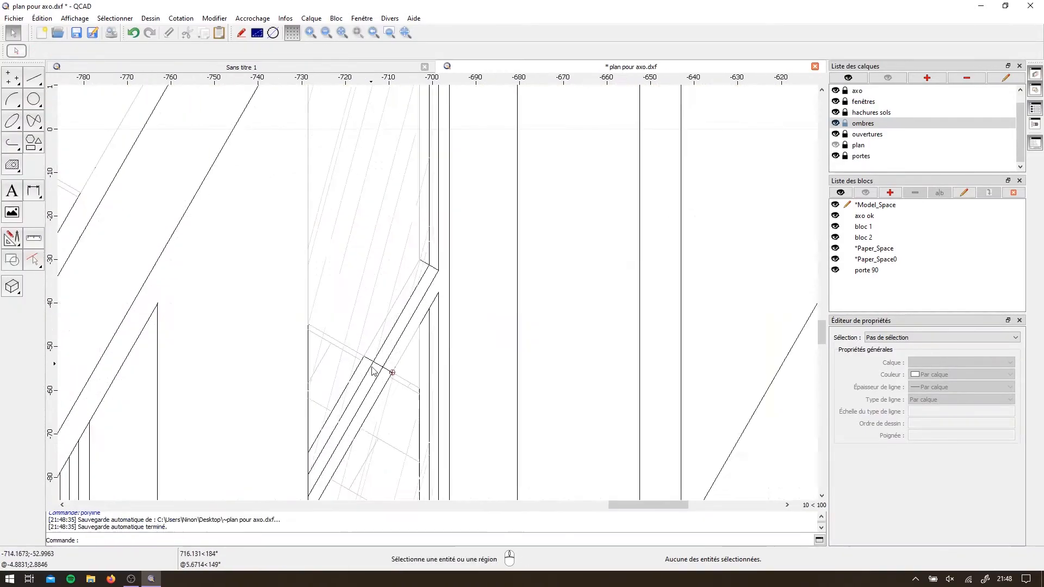
scroll(454, 346, "down", 7)
Fill all the traced wall faces with a solid hatch and delete their outlines
key("ctrl+a")
left_click(11, 165)
left_click(12, 98)
key("Delete")
scroll(342, 267, "down", 7)
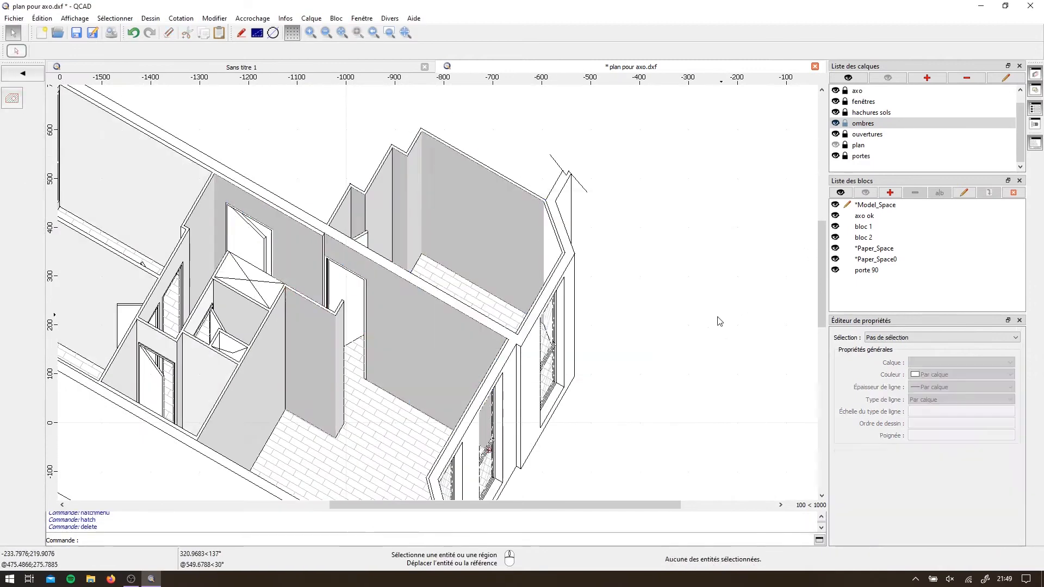
Give the new wall fill a custom light grey colour and send it to the back
left_click(957, 375)
left_click(923, 525)
left_click(590, 378)
left_click(215, 18)
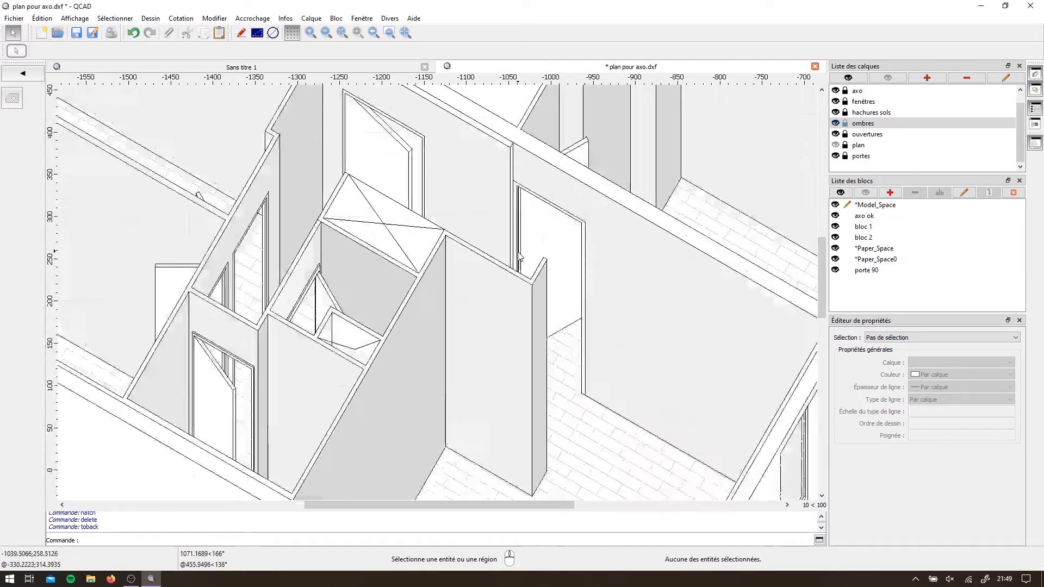
Assign a custom light grey to the solid fill of the slanted bay wall and narrow door reveal
scroll(508, 145, "up", 6)
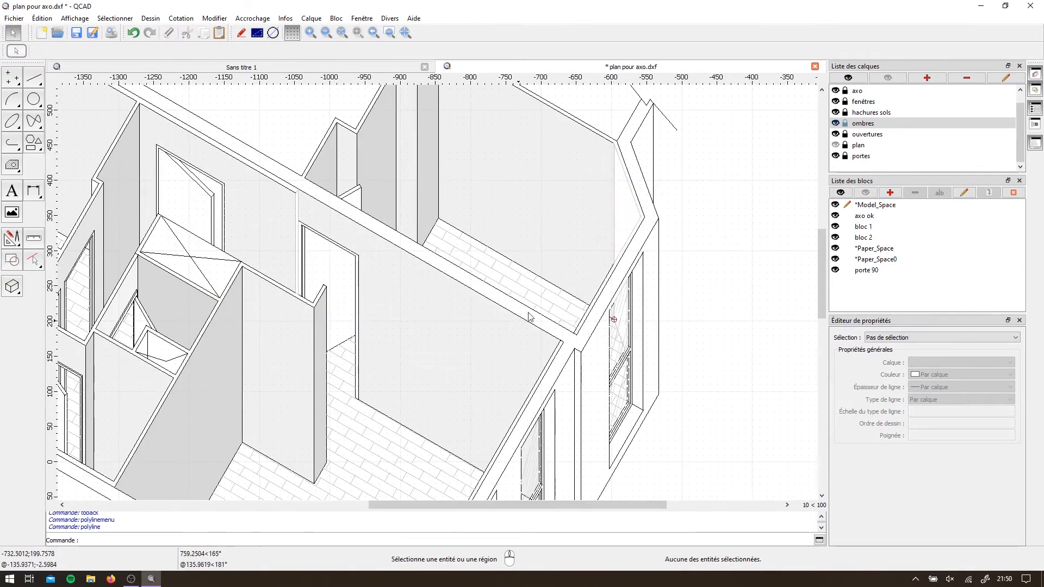
left_click(957, 375)
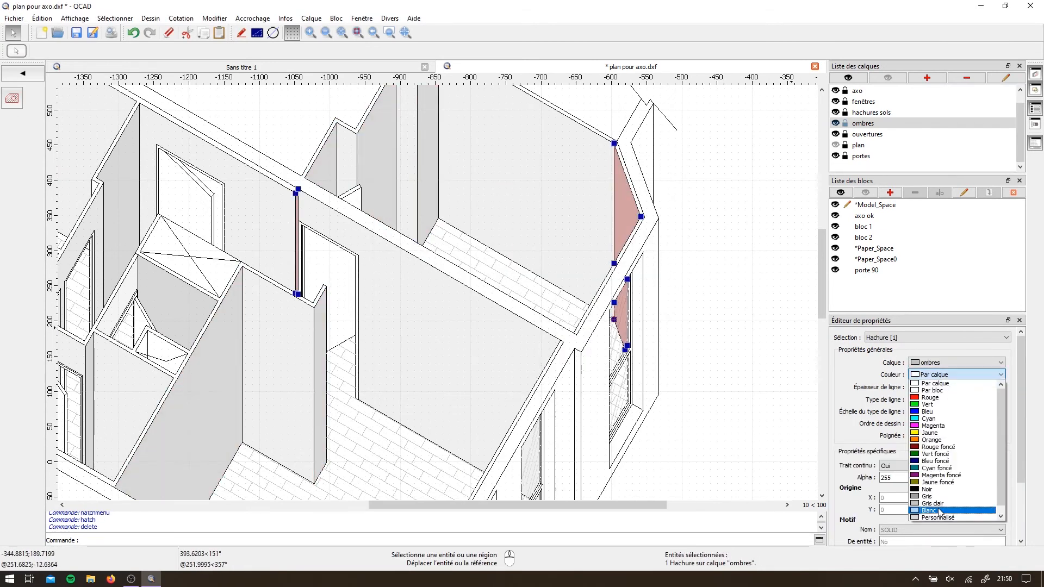
left_click(935, 526)
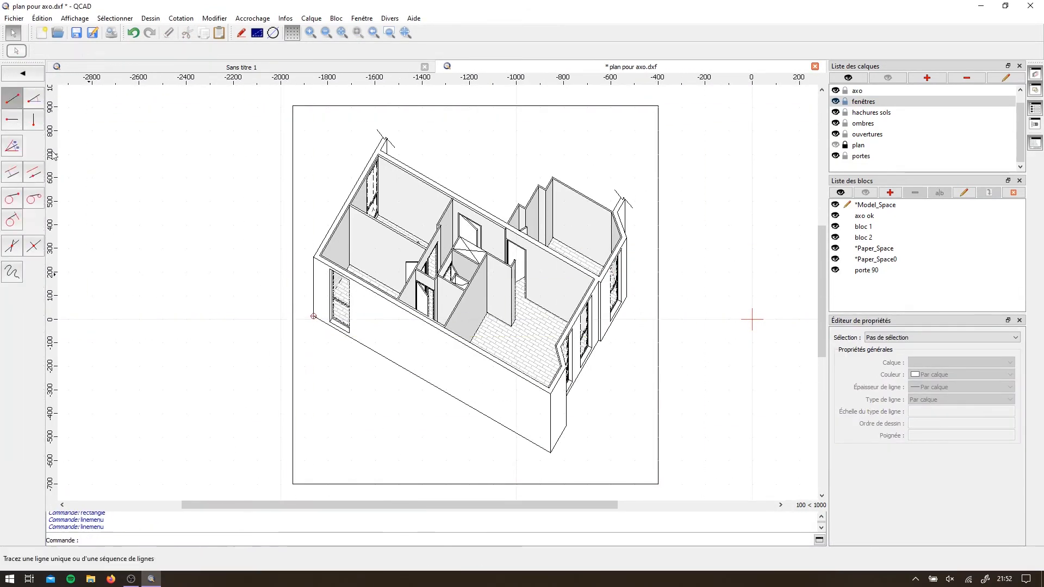
Trace a closed polyline on the présentation layer along the apartment's outer contour and the surrounding rectangular frame
left_click(292, 321)
scroll(391, 164, "up", 6)
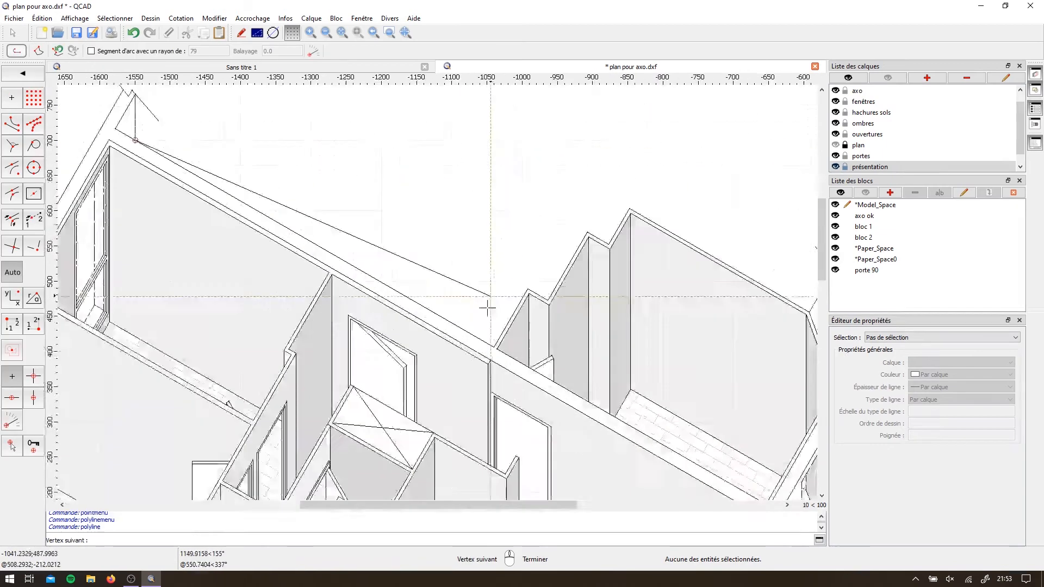
left_click(487, 308)
left_click(582, 194)
scroll(599, 218, "down", 3)
left_click(611, 352)
scroll(527, 272, "down", 4)
left_click(502, 395)
left_click(224, 231)
left_click(199, 231)
left_click(199, 433)
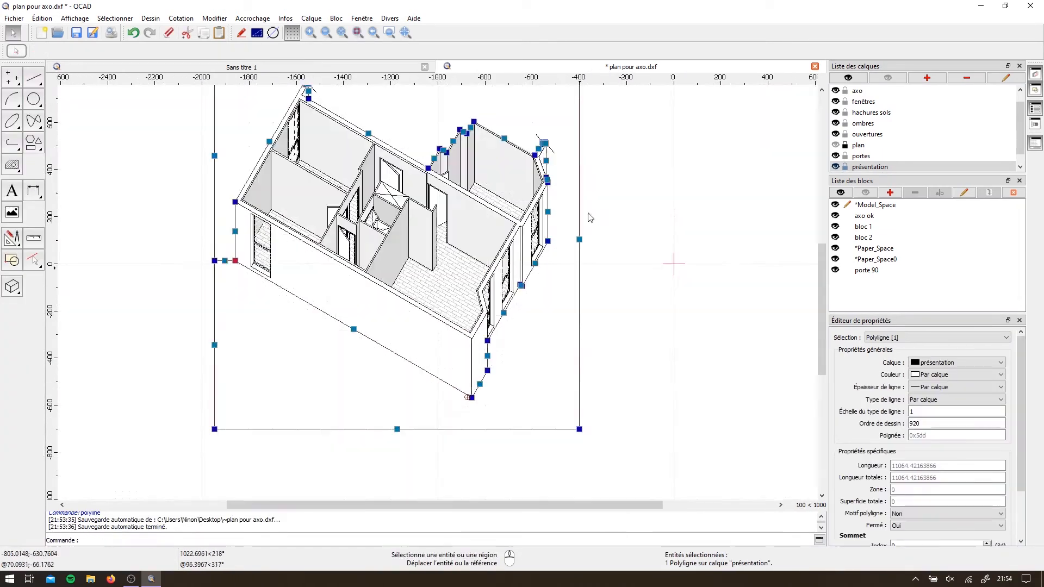
Fill the area between the apartment and the frame with a solid hatch in the Gris colour
scroll(489, 152, "up", 10)
scroll(644, 382, "down", 12)
left_click(14, 99)
left_click(568, 358)
left_click(612, 405)
left_click(958, 375)
left_click(926, 496)
Delete the traced background outline, keep the fill in Gris and send it behind the drawing
left_click(214, 18)
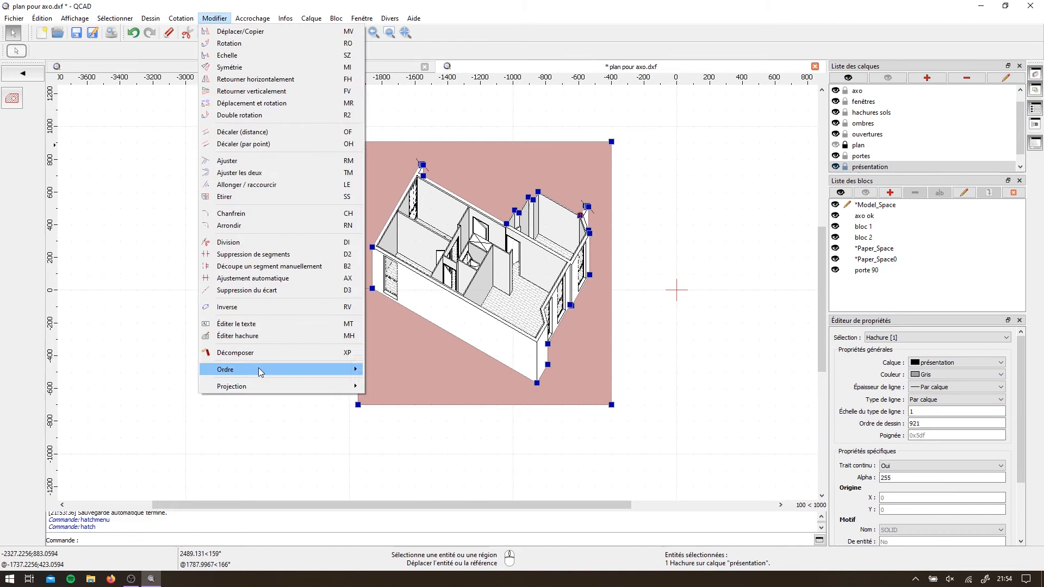
scroll(449, 286, "up", 2)
left_click(637, 461)
key("Delete")
scroll(489, 353, "down", 2)
left_click(958, 375)
left_click(214, 18)
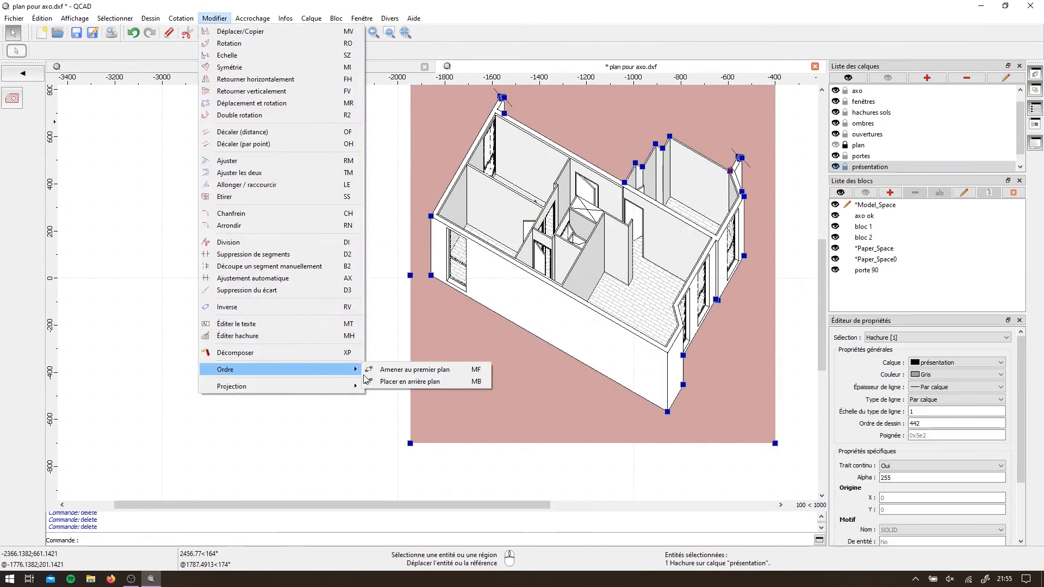
left_click(429, 366)
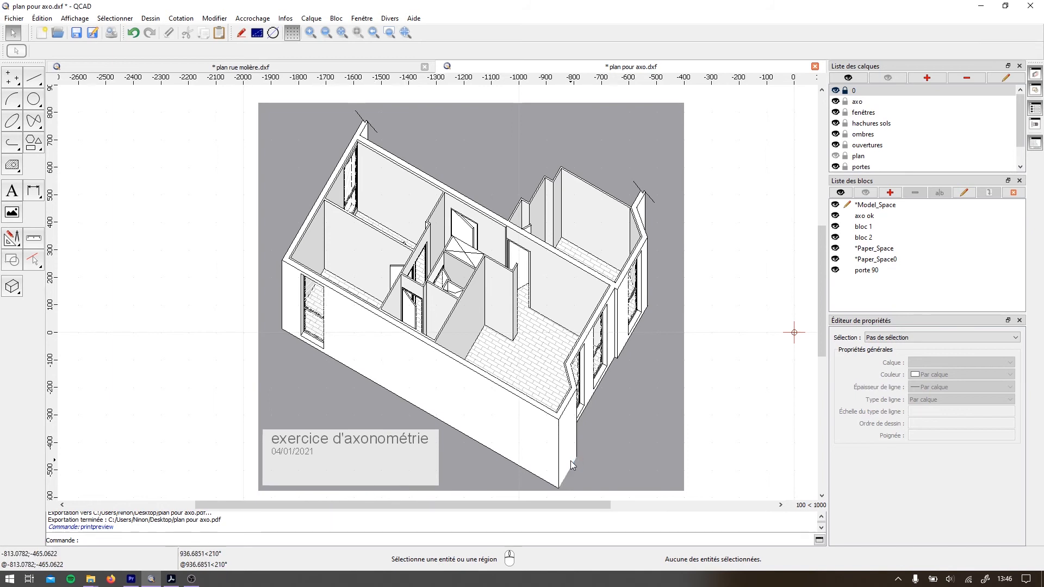
Examine the finished axonometric drawing up close, room by room, and return to the full view
scroll(570, 461, "up", 3)
scroll(565, 427, "up", 2)
middle_click_drag(407, 305, 515, 435)
middle_click_drag(237, 208, 375, 338)
middle_click_drag(475, 223, 368, 358)
middle_click_drag(459, 361, 385, 193)
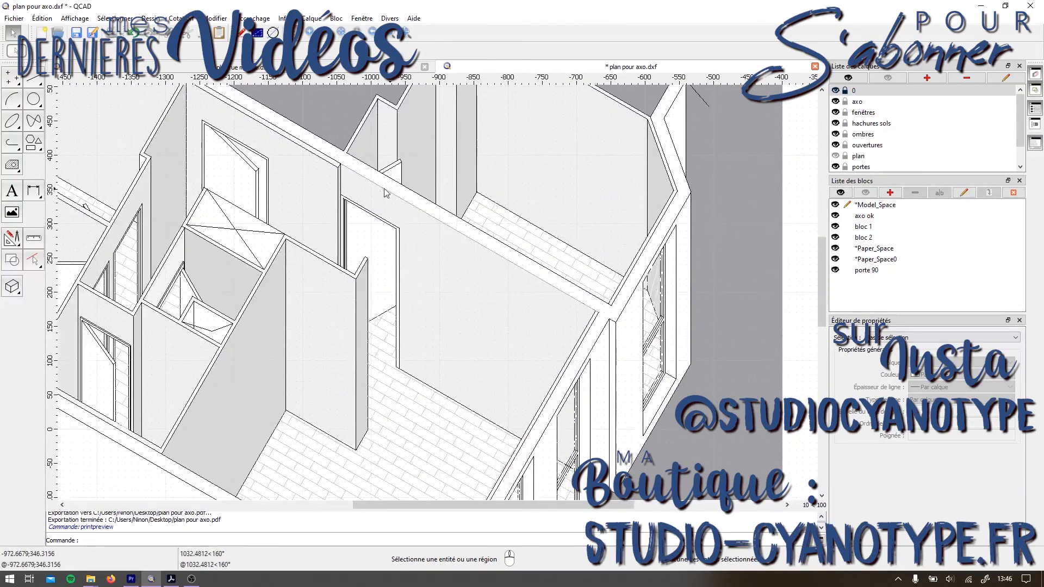
scroll(461, 208, "down", 3)
mouse_move(317, 239)
middle_mouse_down()
mouse_move(356, 244)
mouse_move(344, 246)
mouse_move(358, 259)
middle_mouse_up()
scroll(357, 244, "down", 1)
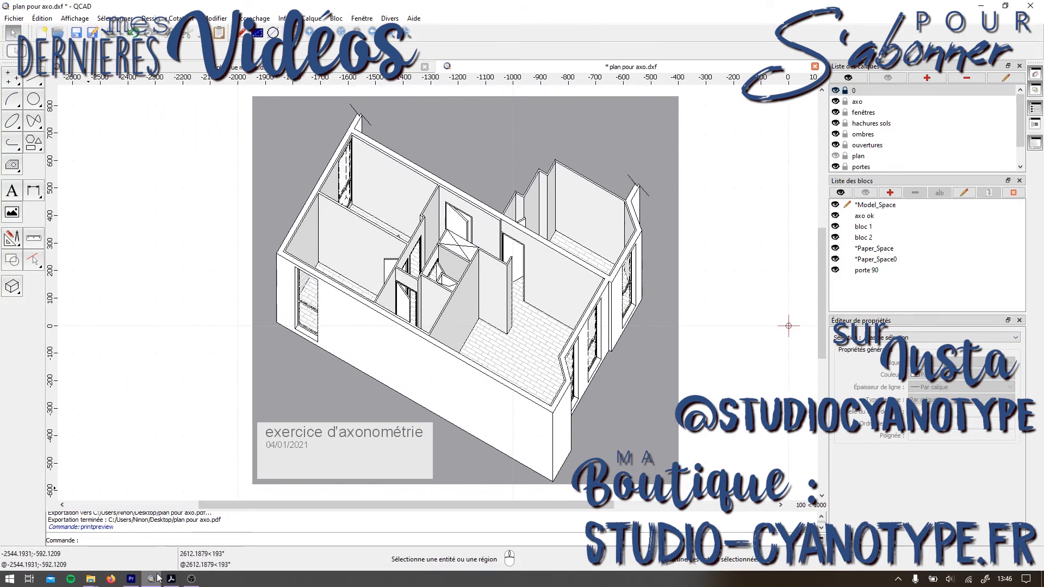
Switch to the exported PDF in Adobe Acrobat and inspect the axonometric drawing at 125% zoom
left_click(179, 579)
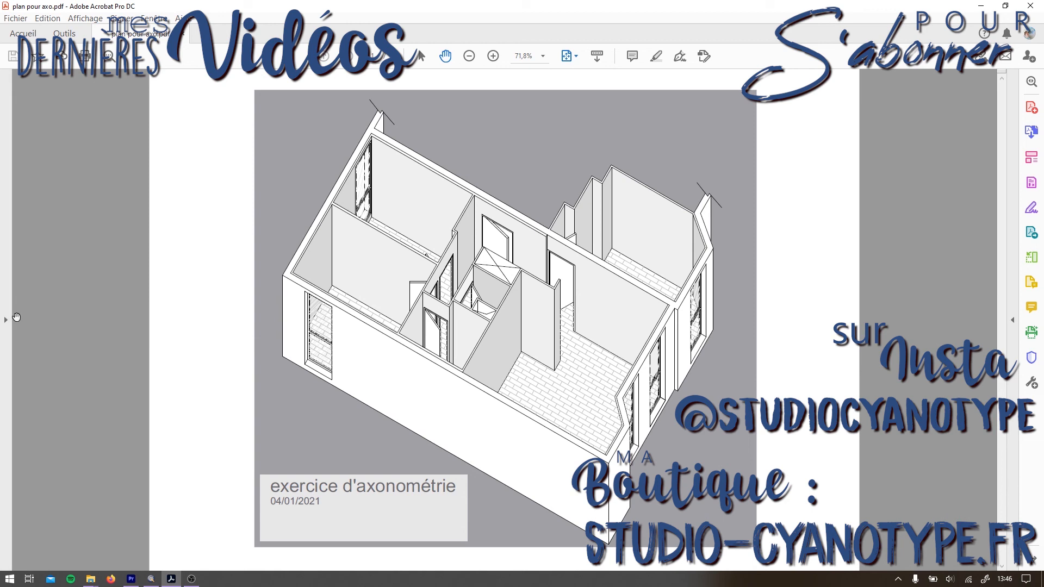
left_click(493, 56)
left_click(493, 56)
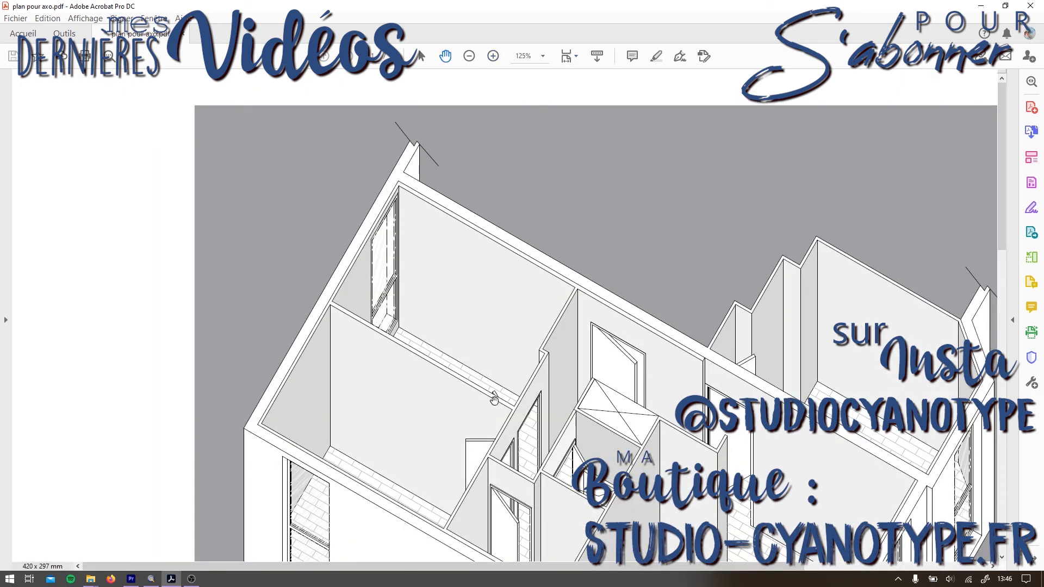
scroll(474, 314, "up", 1, "ctrl")
left_click_drag(474, 314, 454, 257)
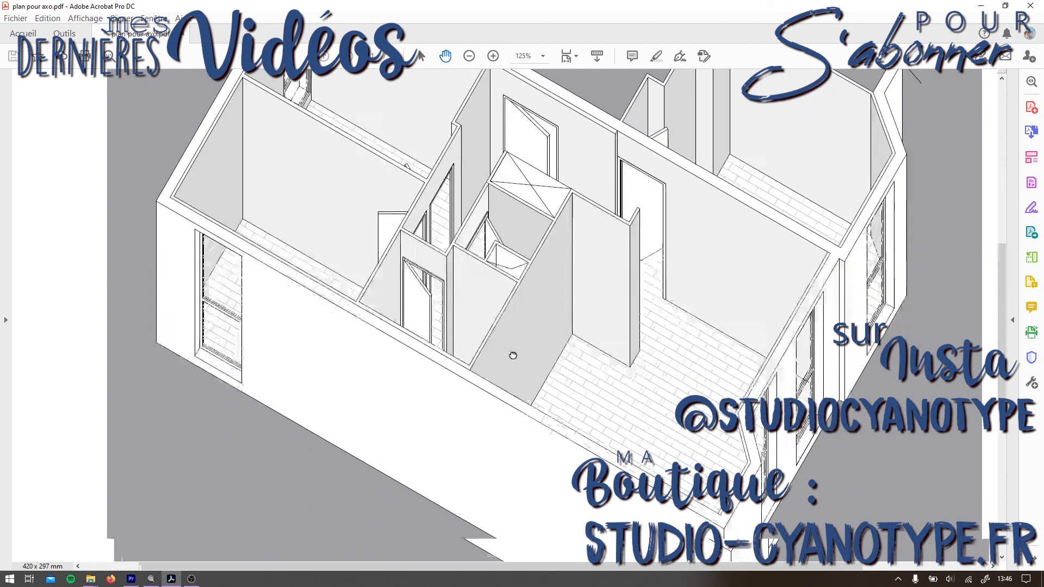